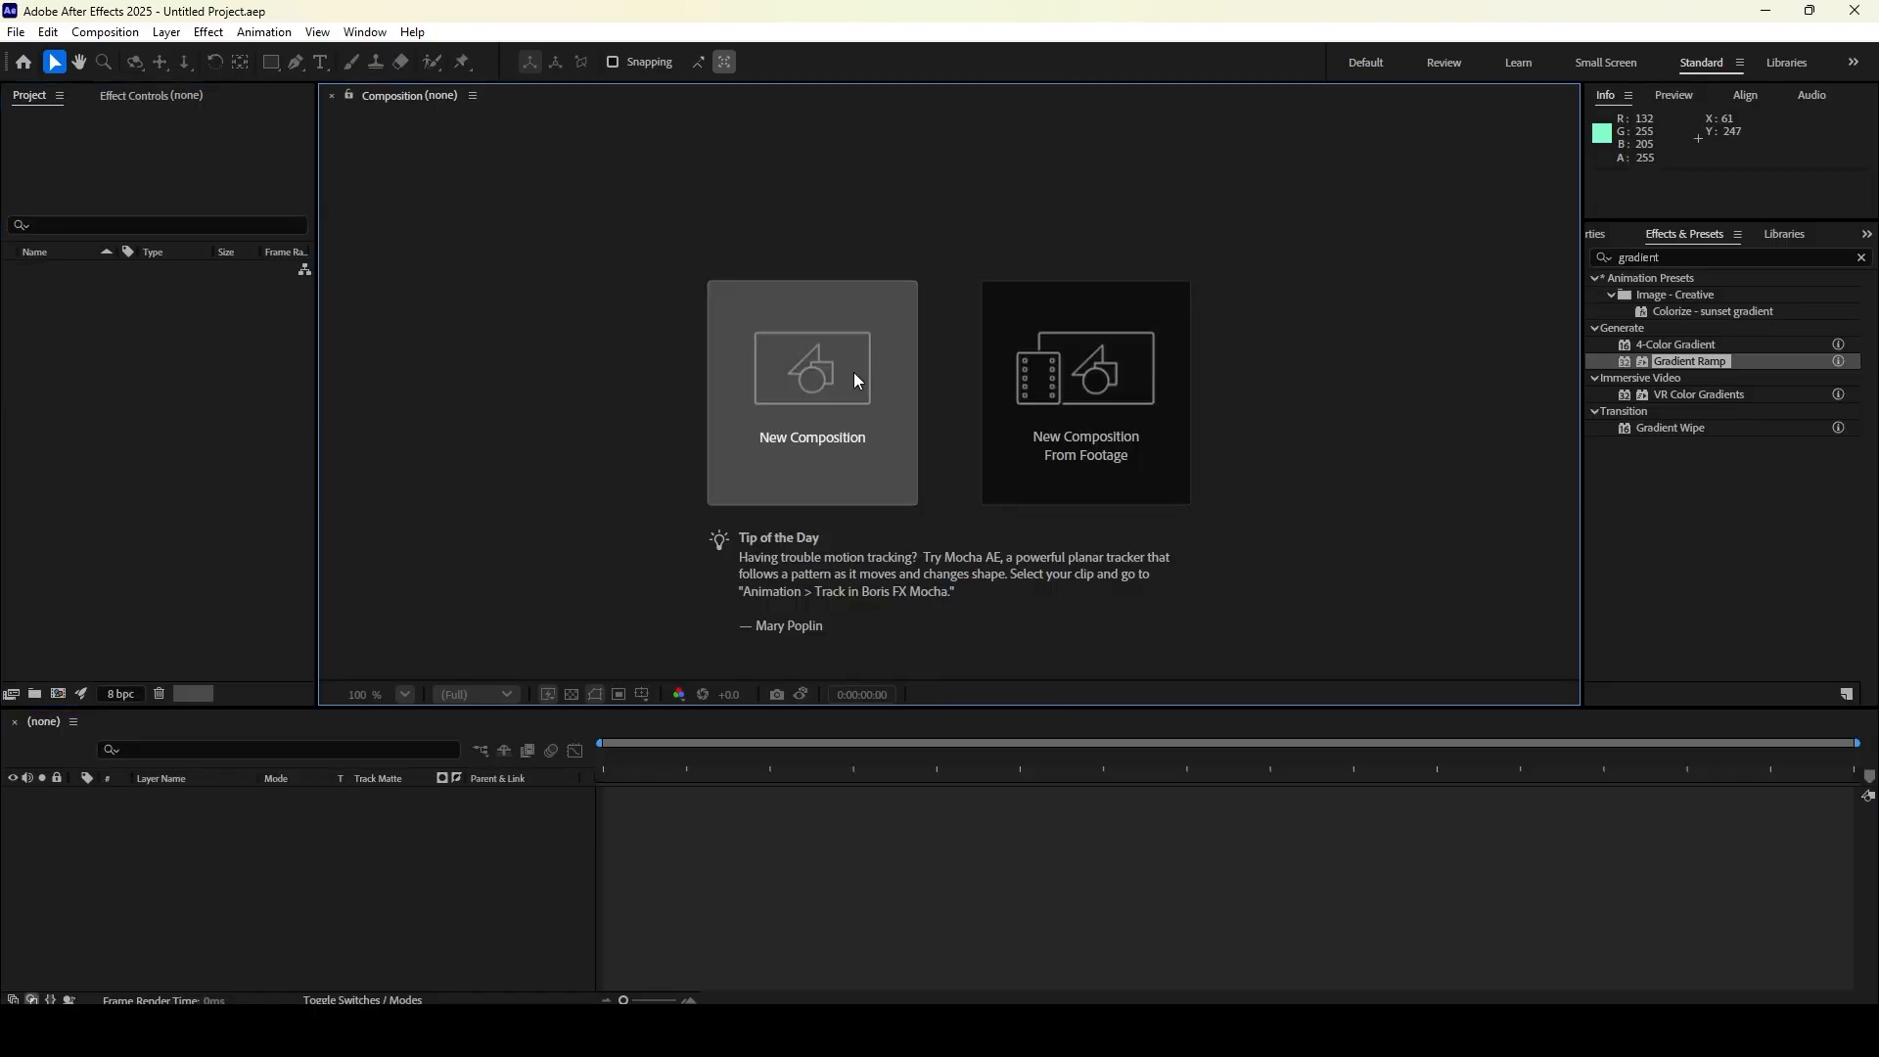
Create a new 1920x1080, 30 fps composition with a duration of 5 seconds
click(854, 373)
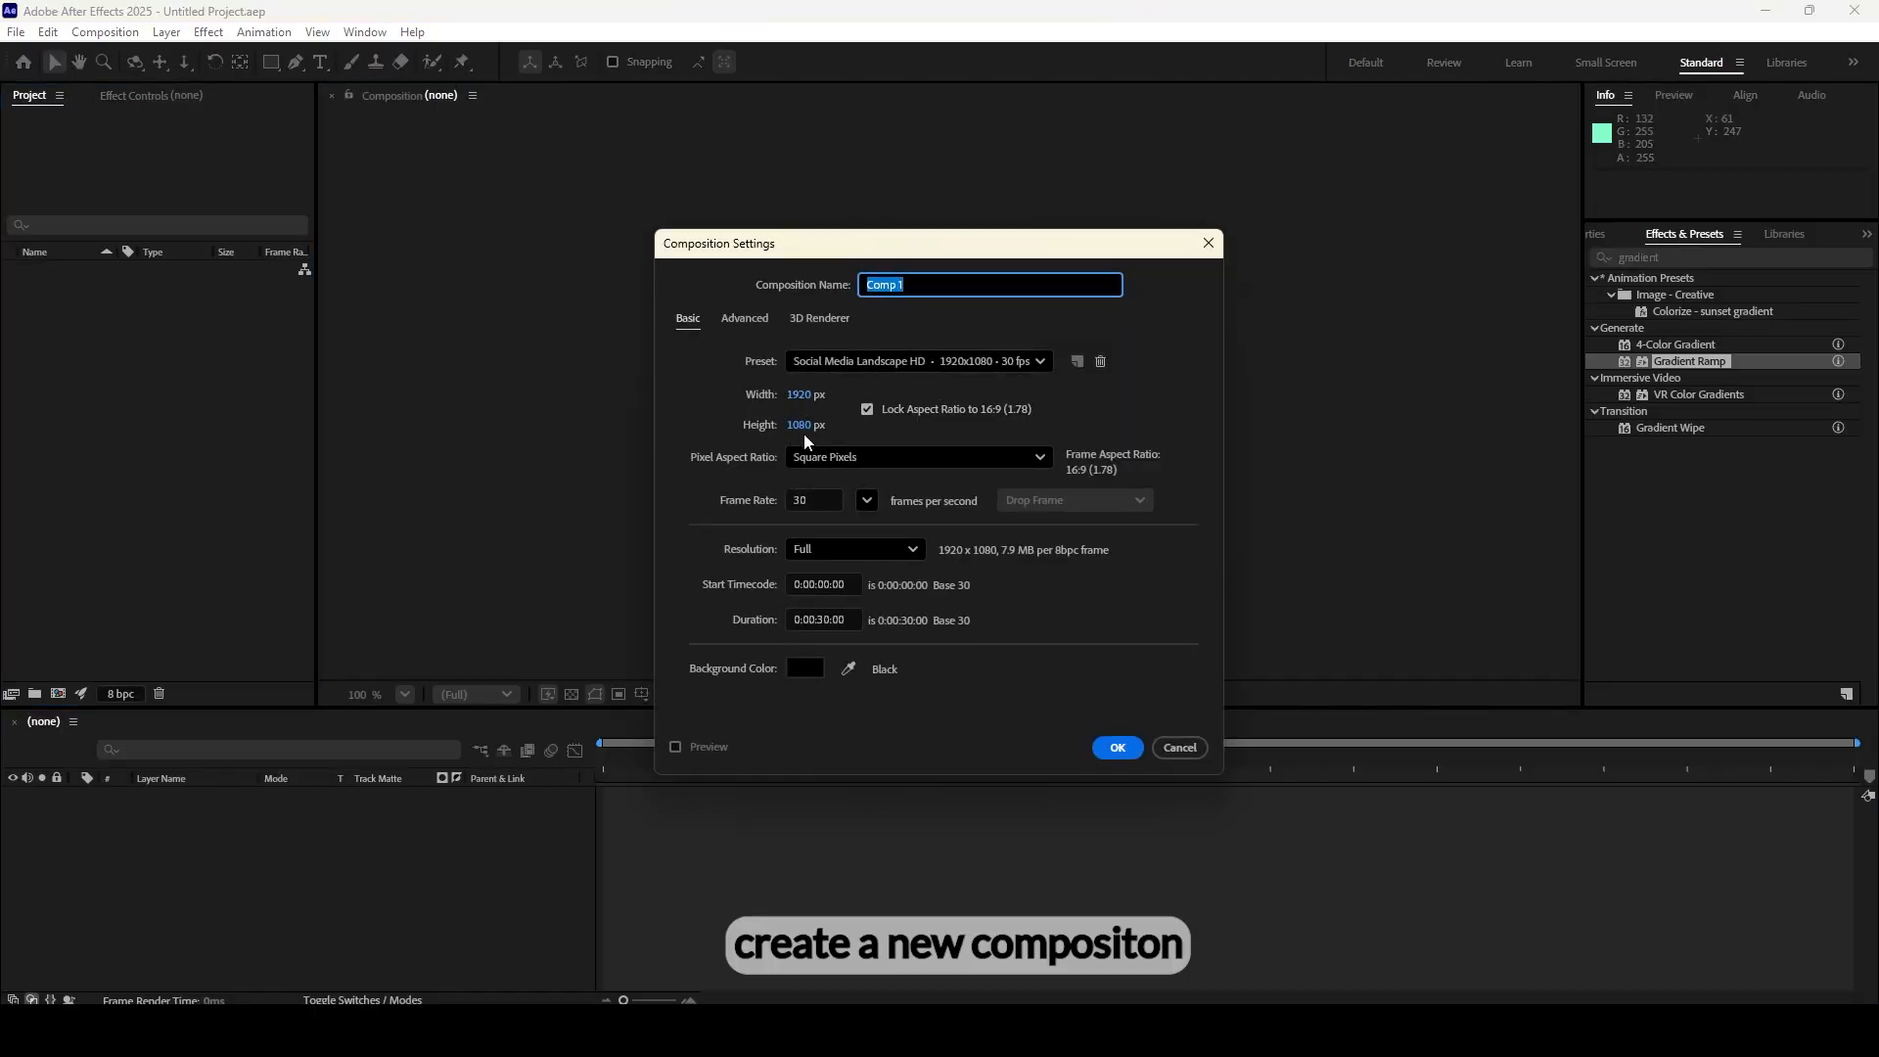
click(822, 617)
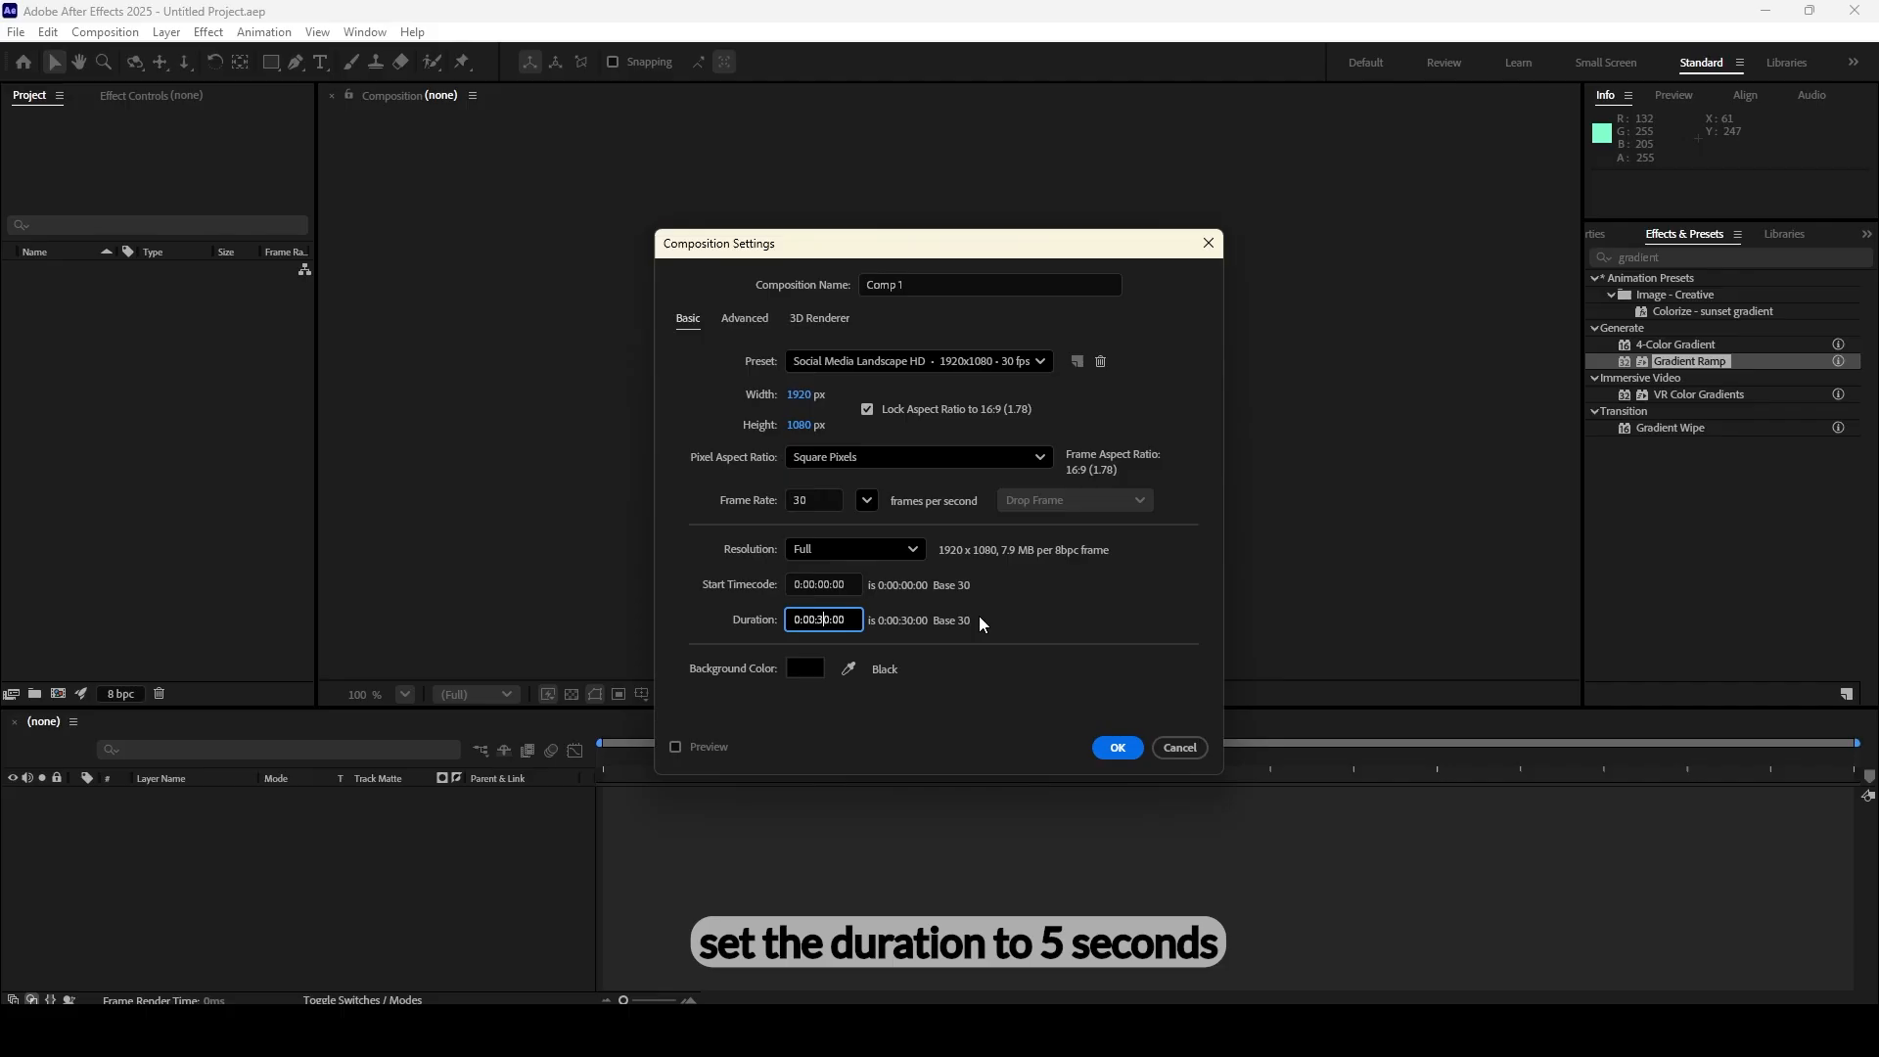
double_click(832, 614)
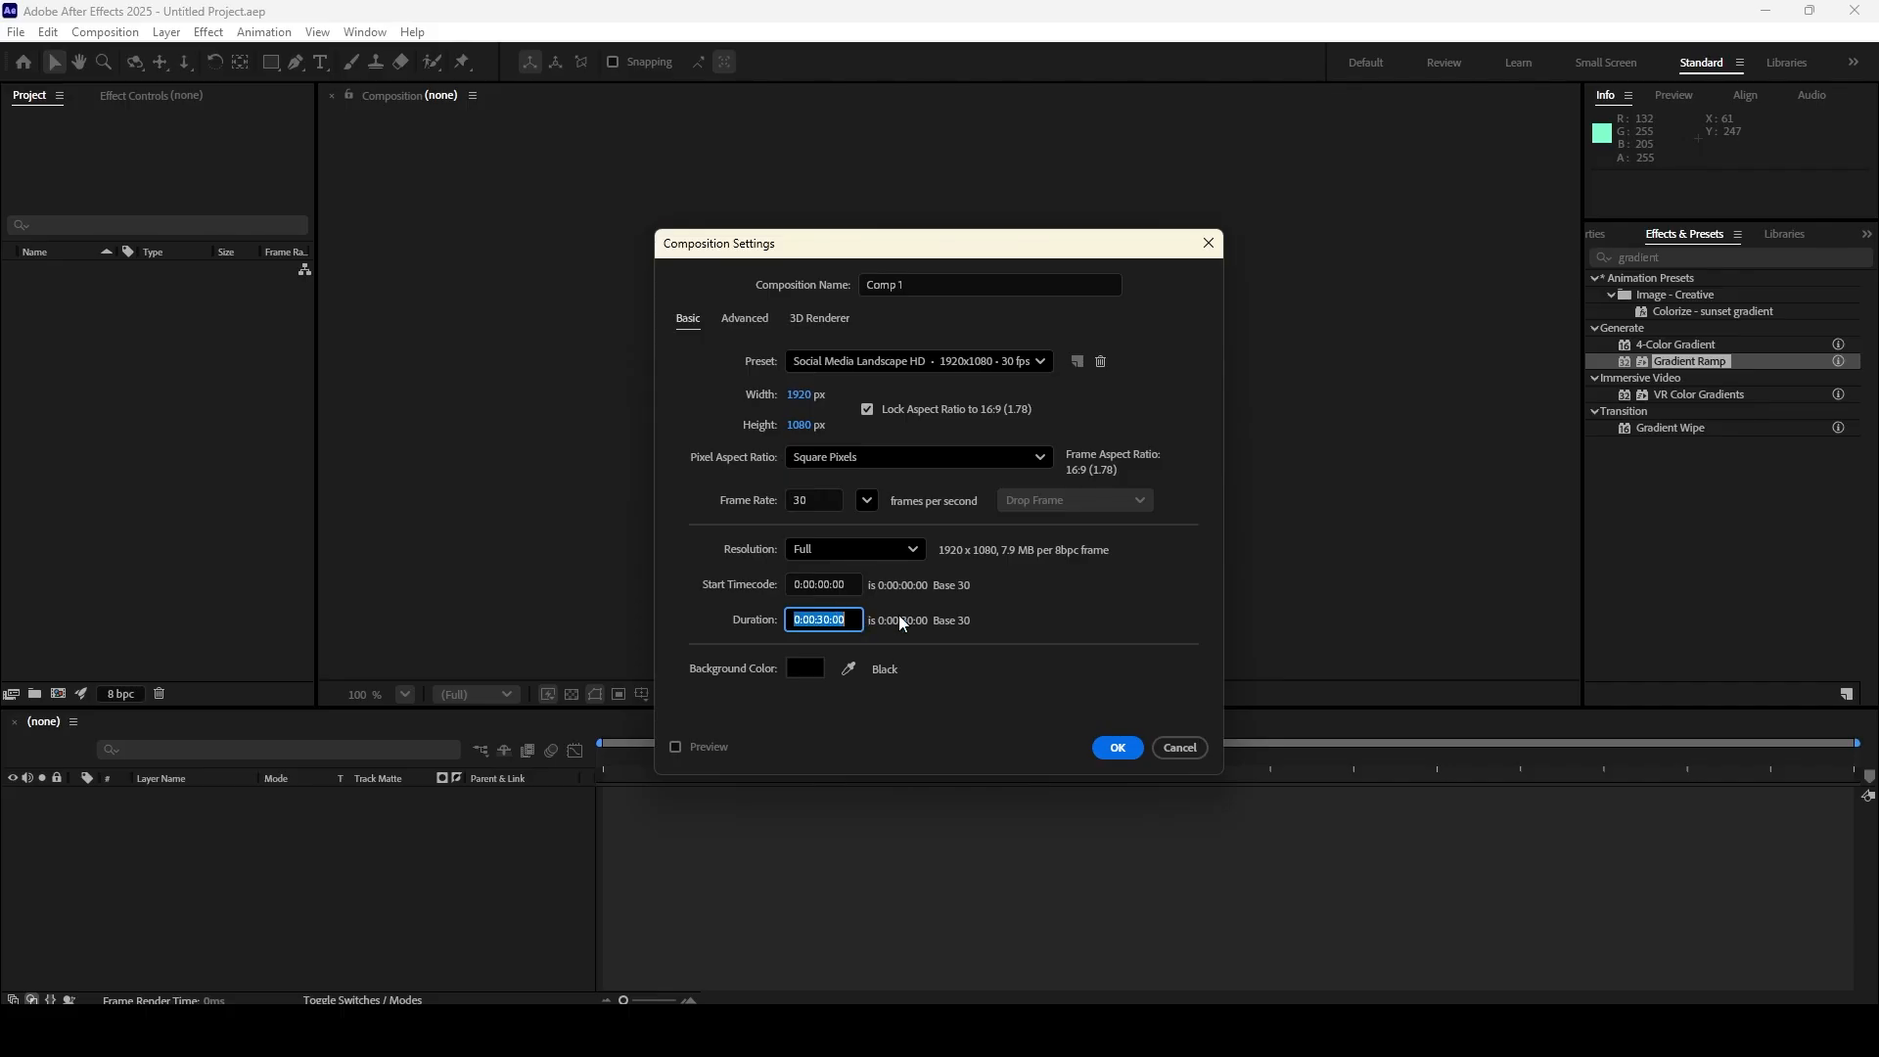
text(5.)
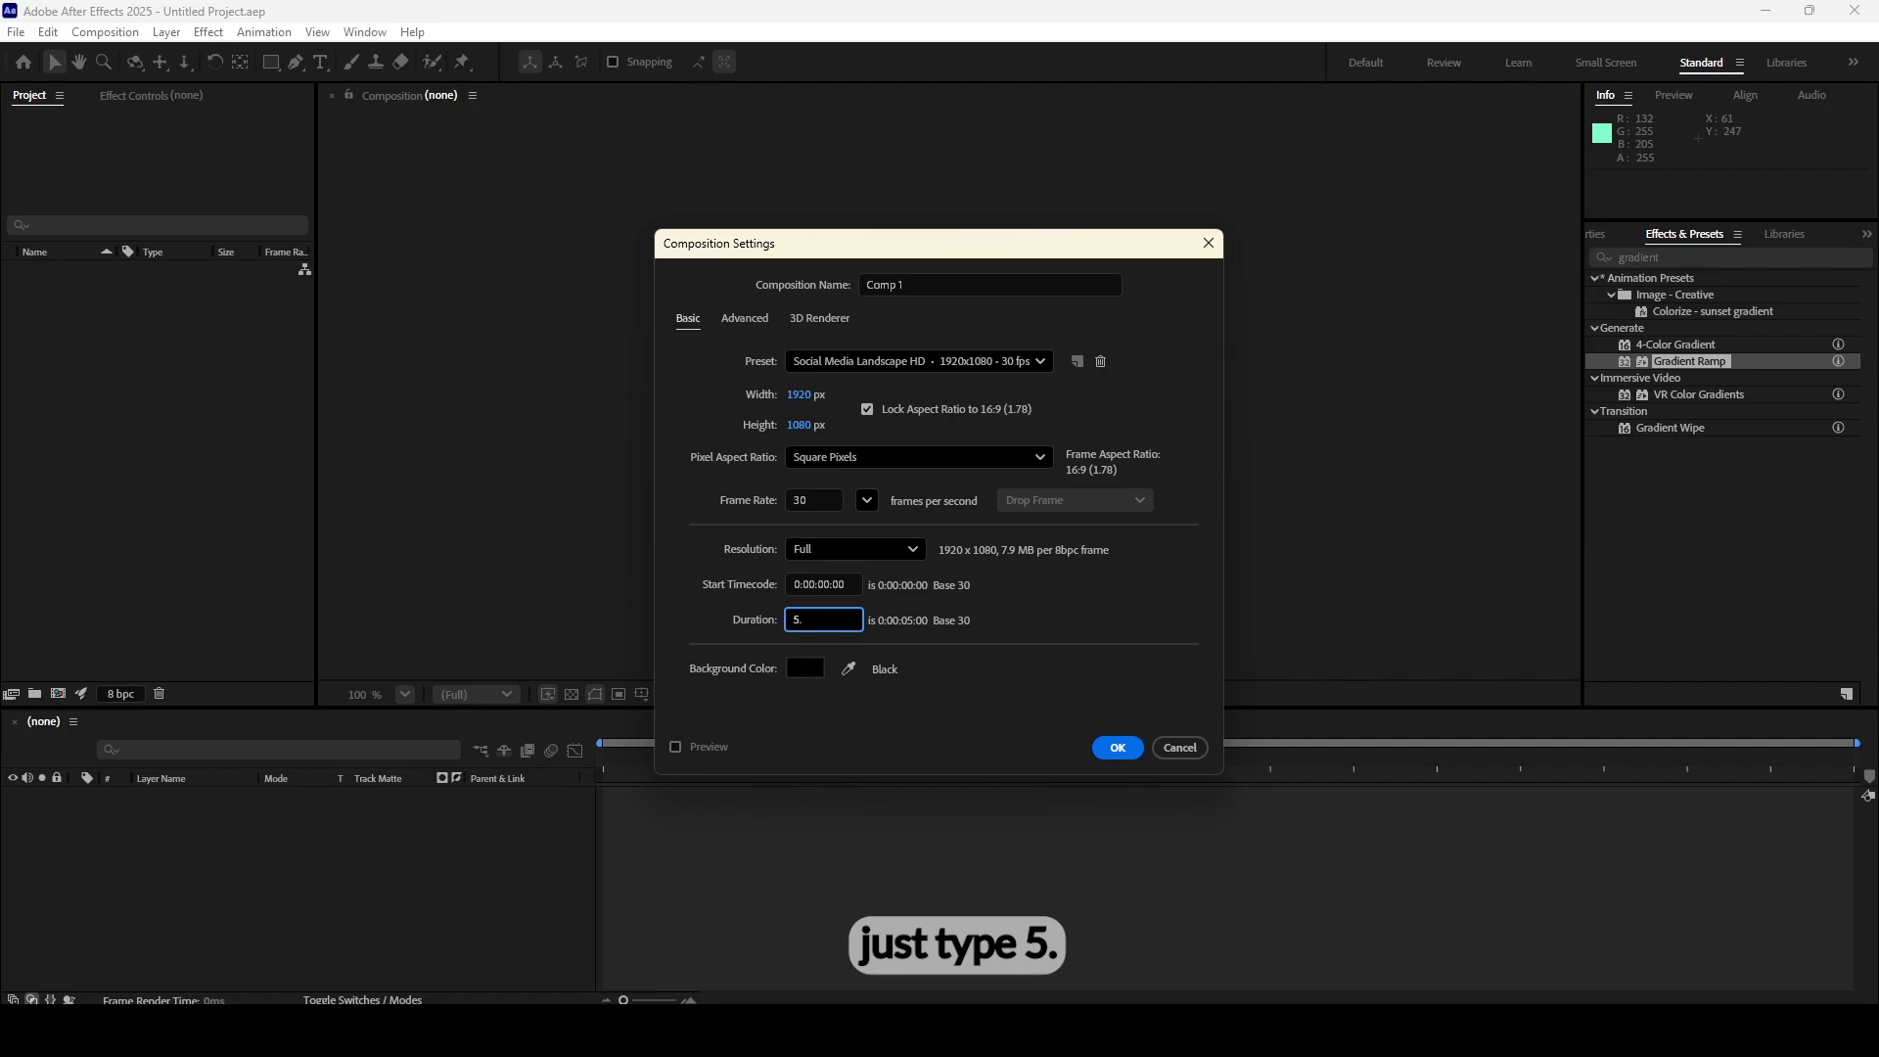
click(857, 584)
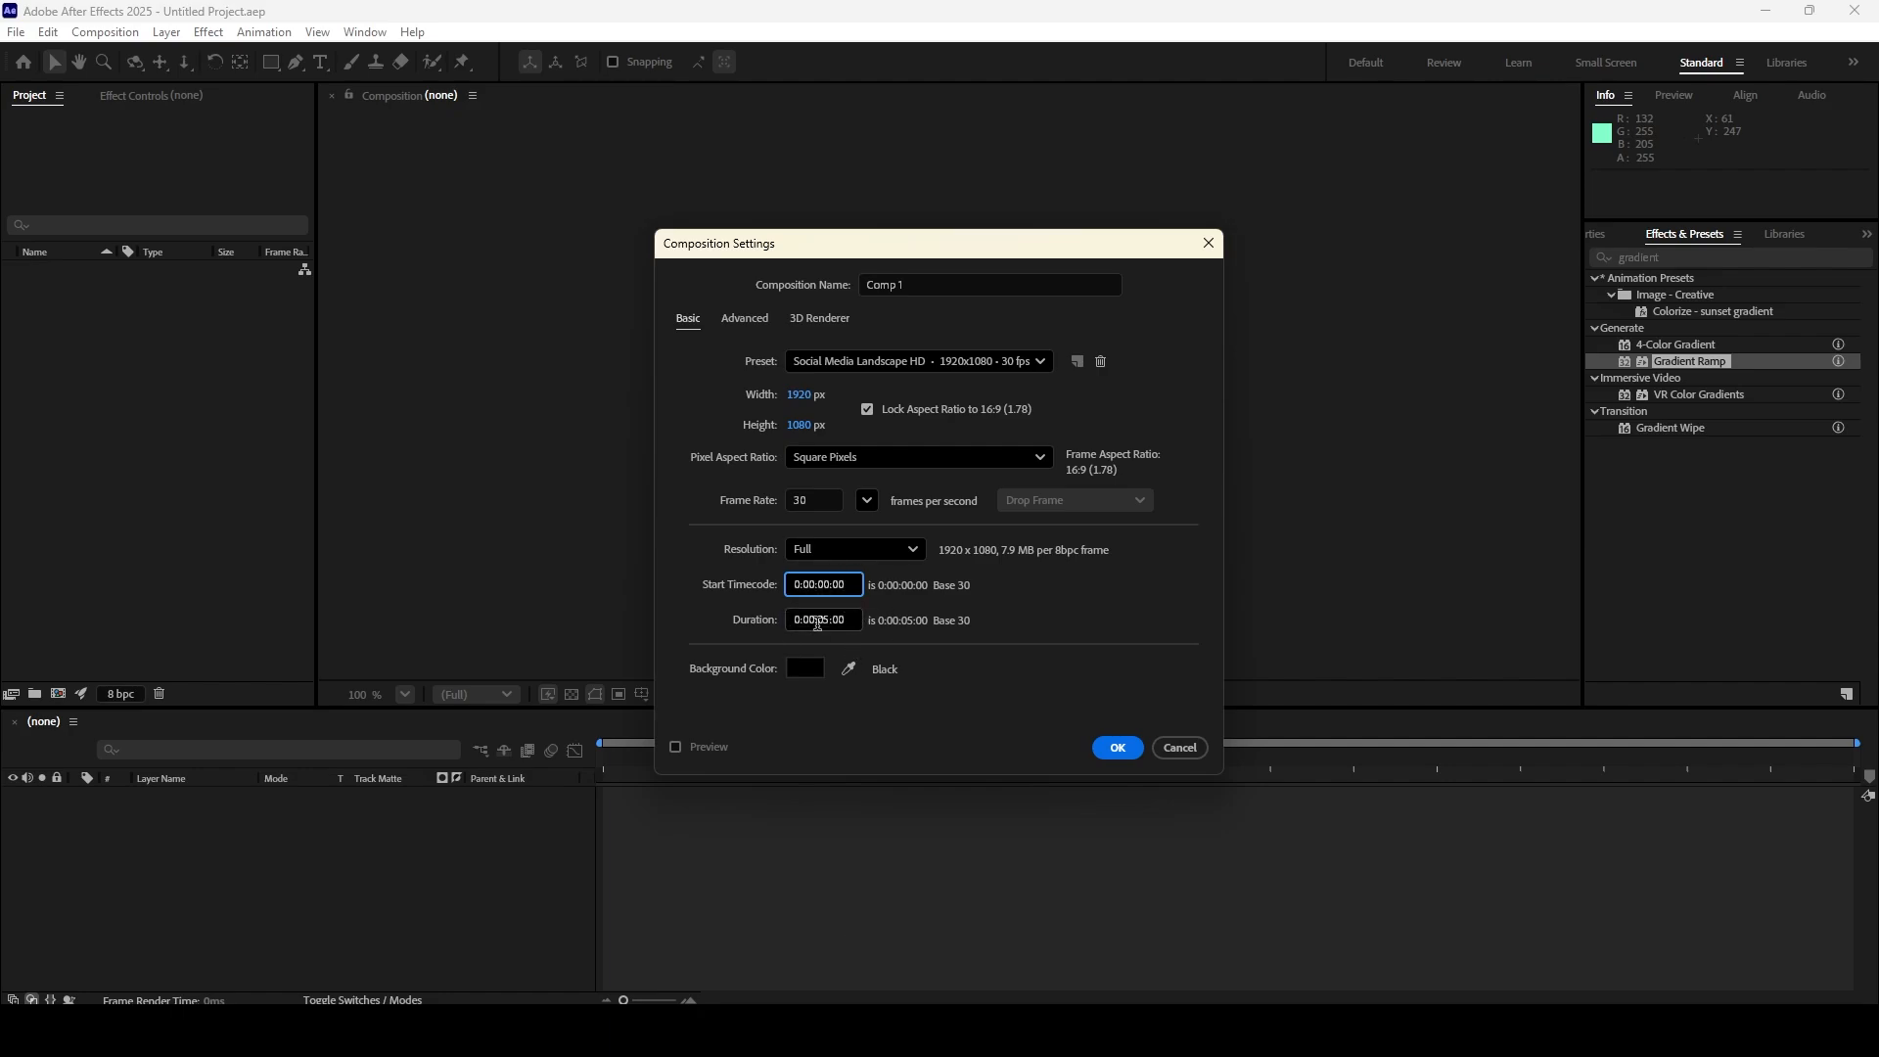
click(1121, 747)
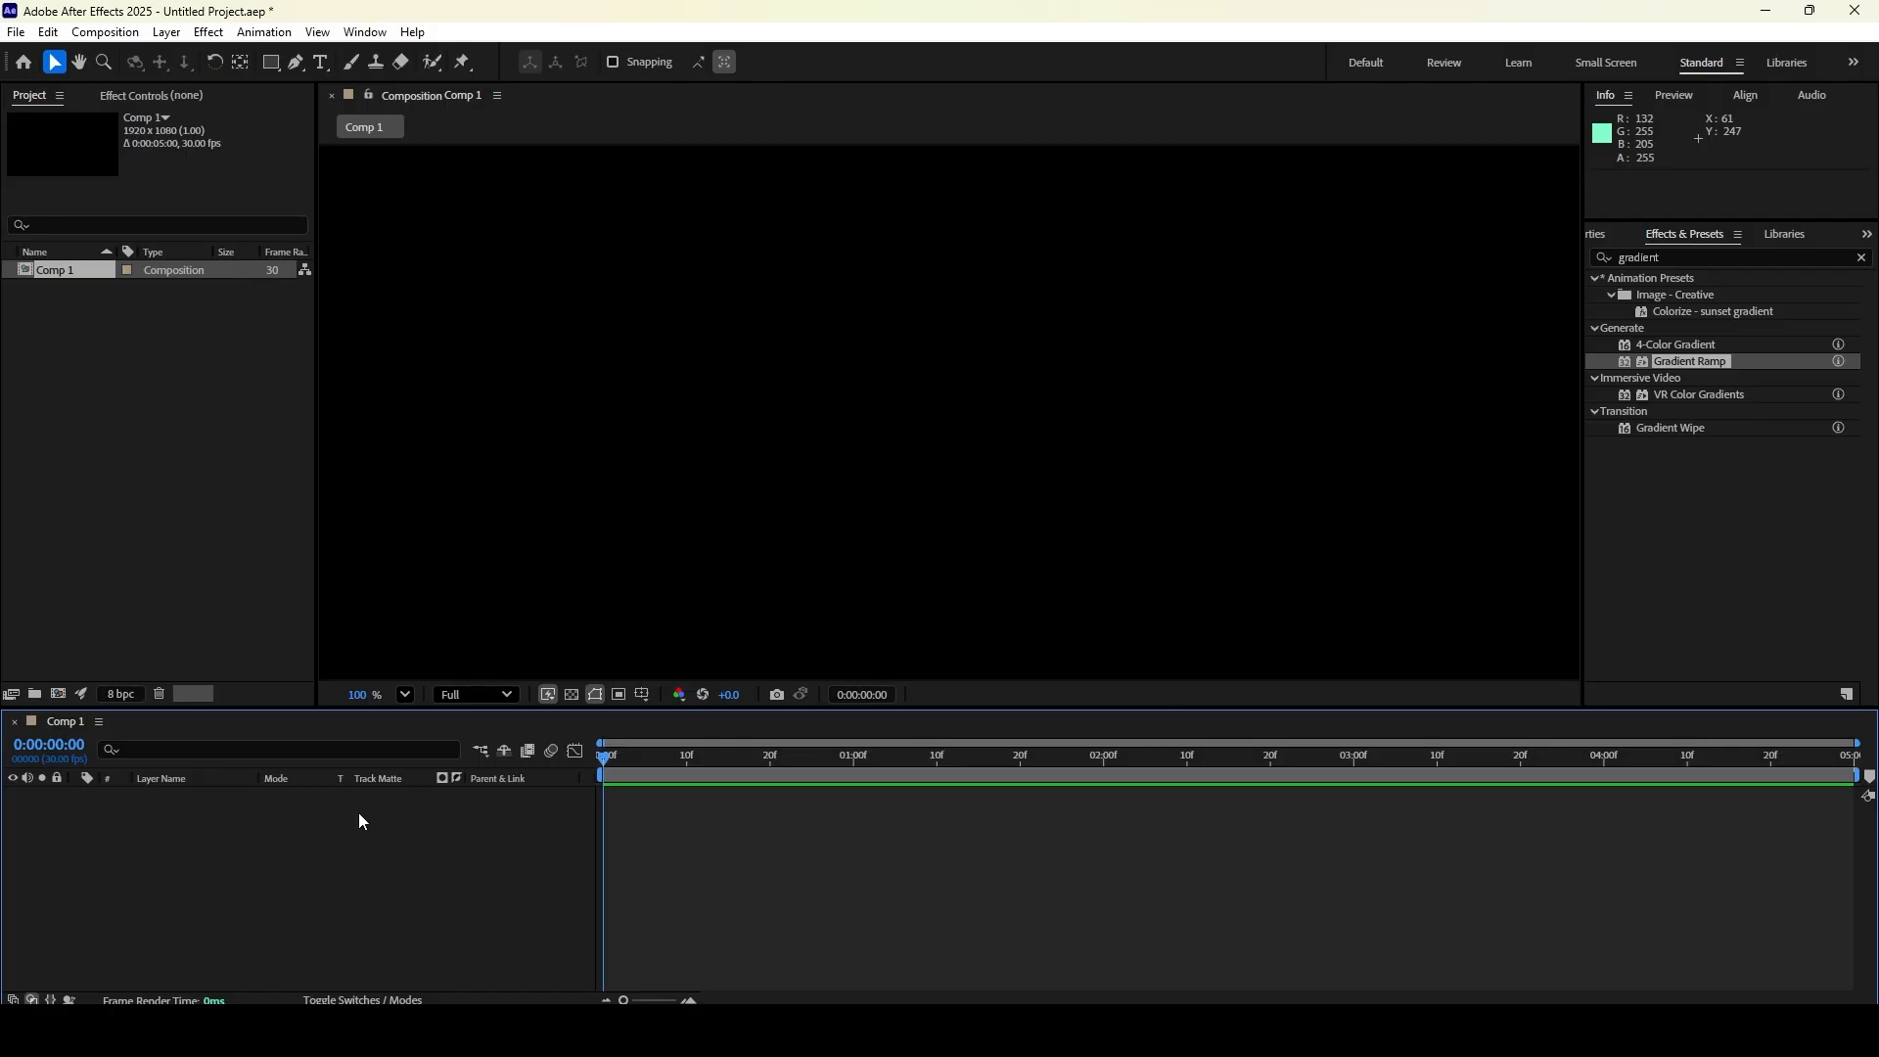
Import the Adidas-Logo-2 PNG file and place it centred in the composition as a layer
double_click(139, 393)
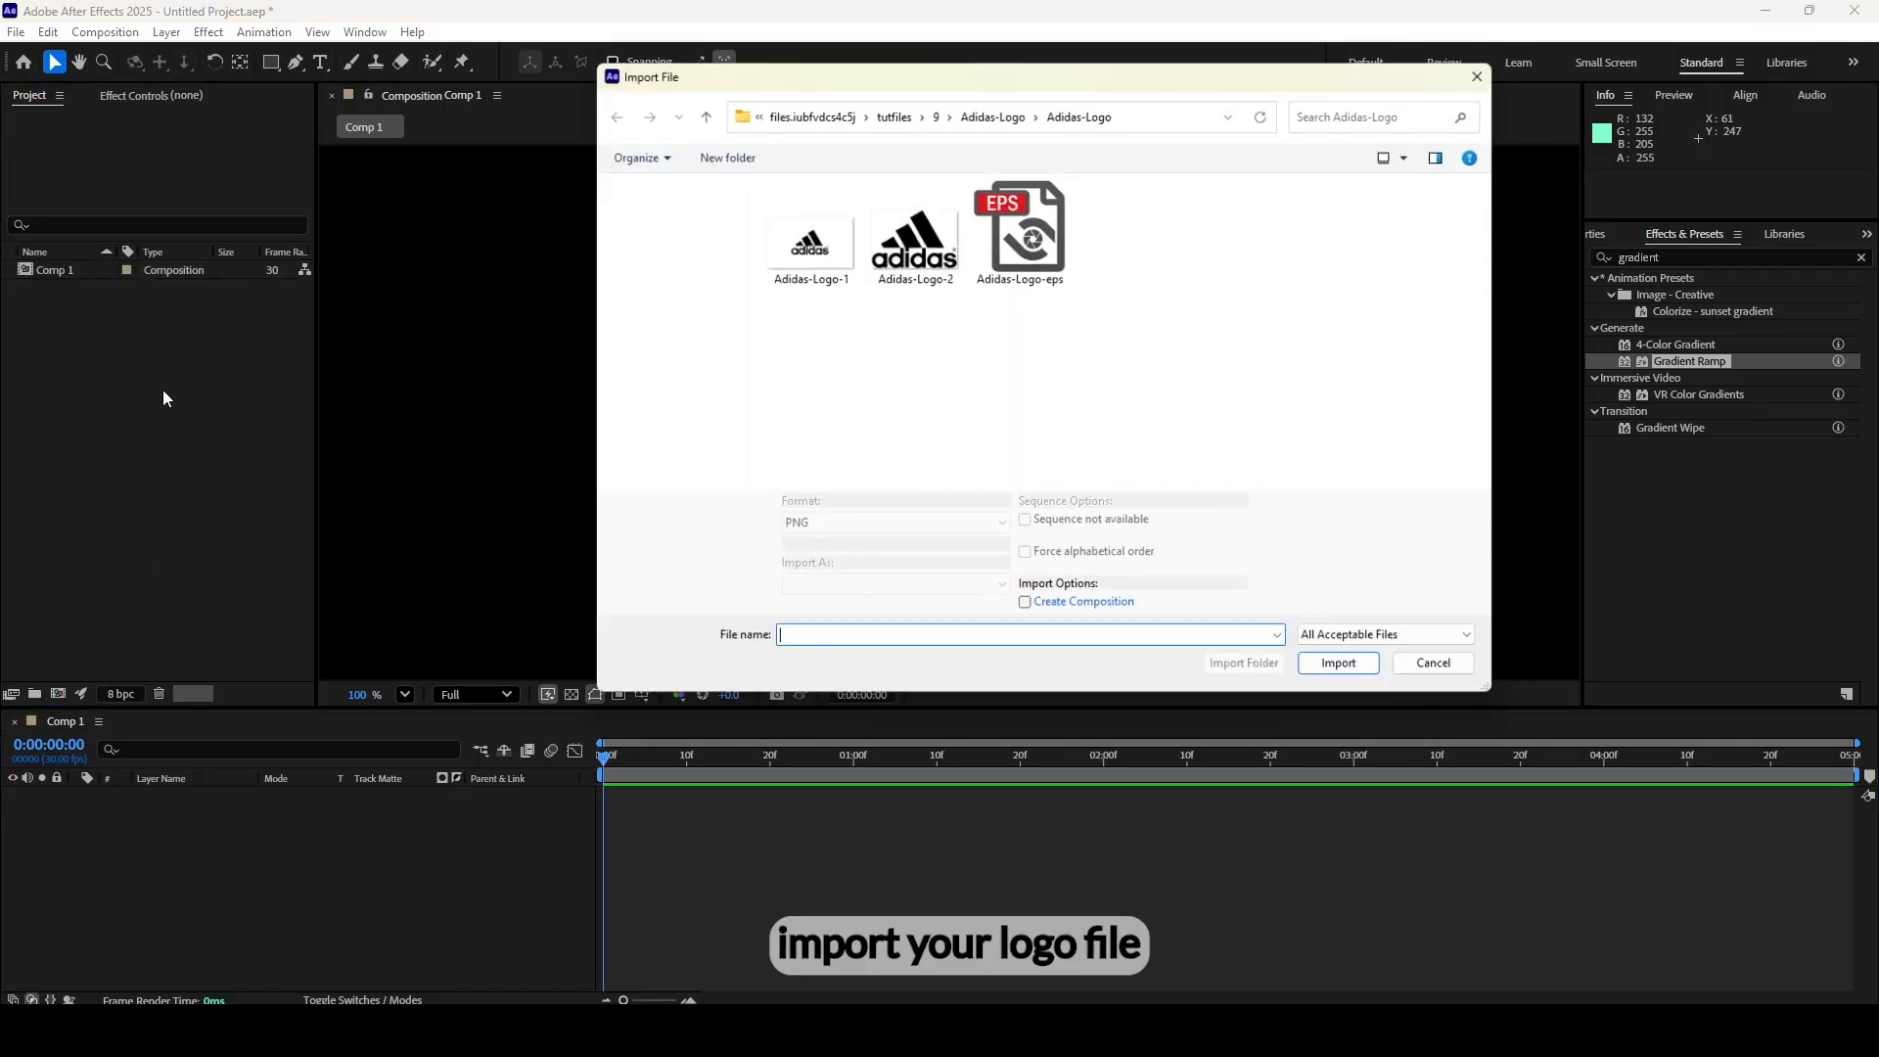
click(926, 241)
click(1351, 673)
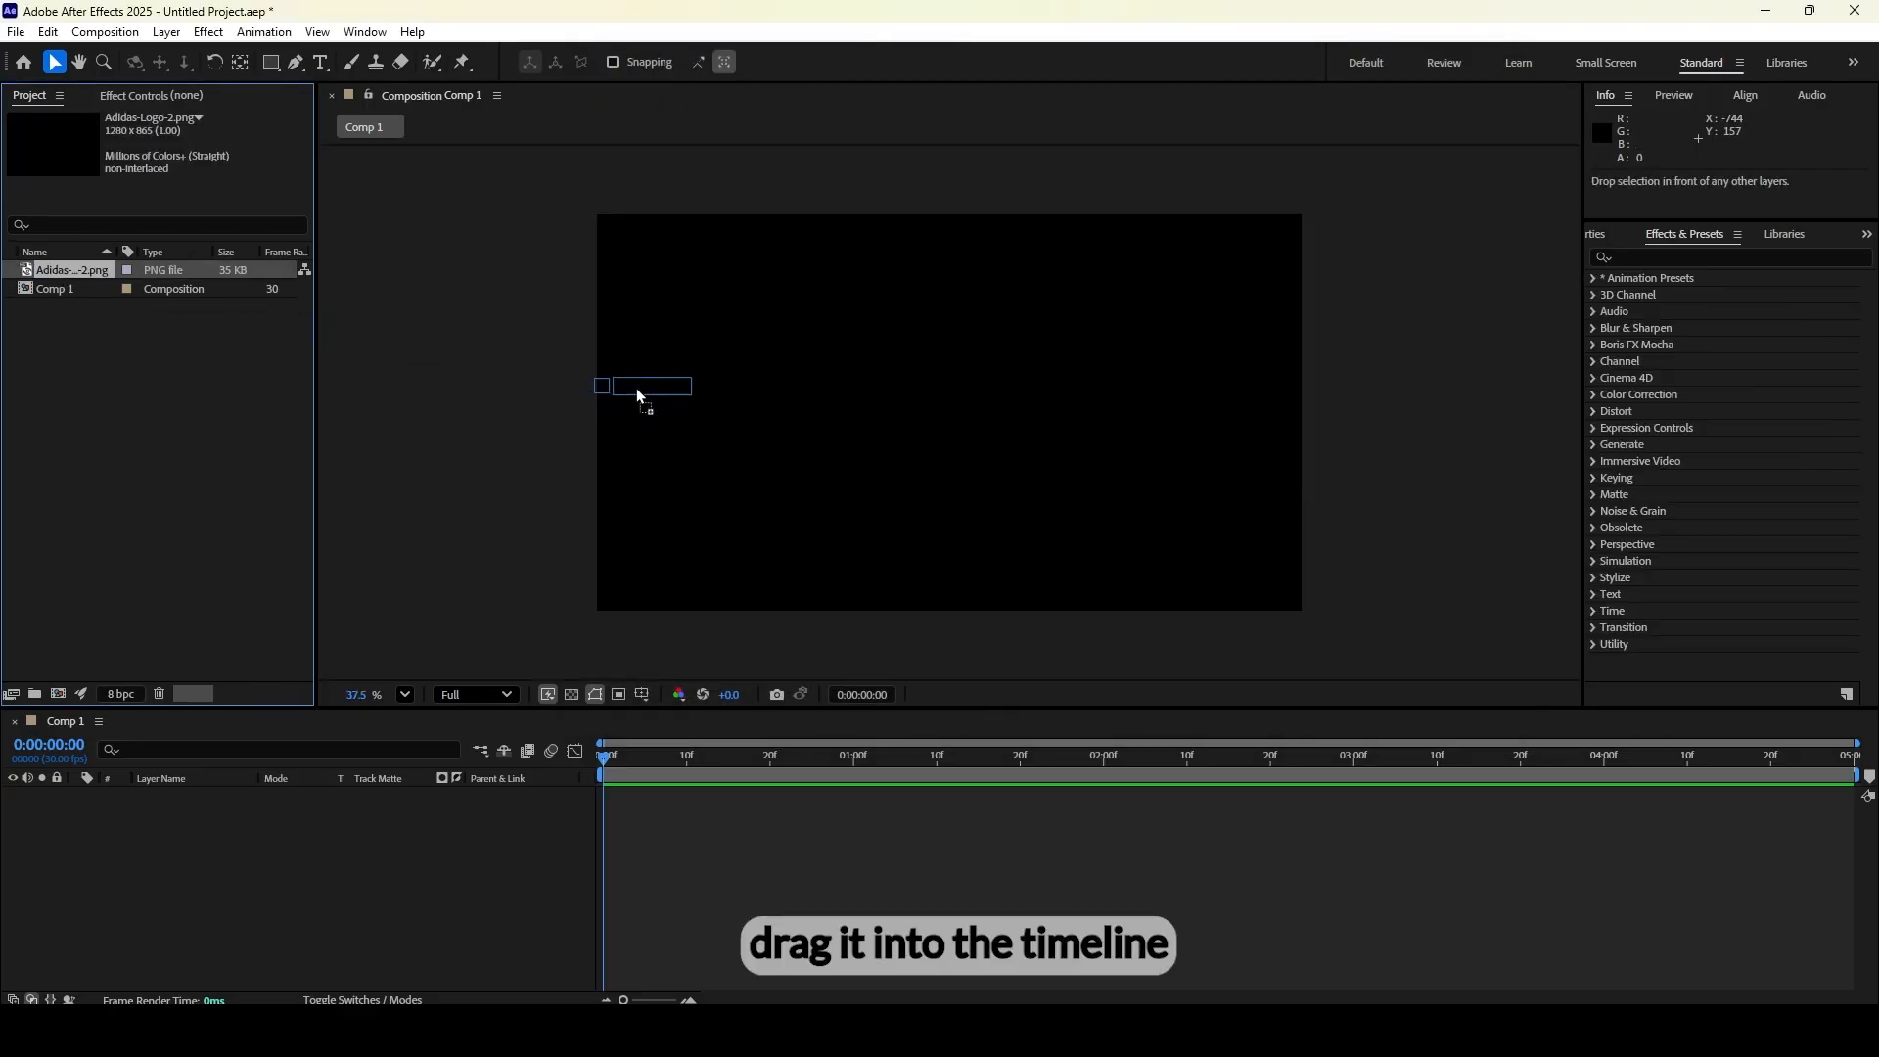
drag(638, 391, 948, 411)
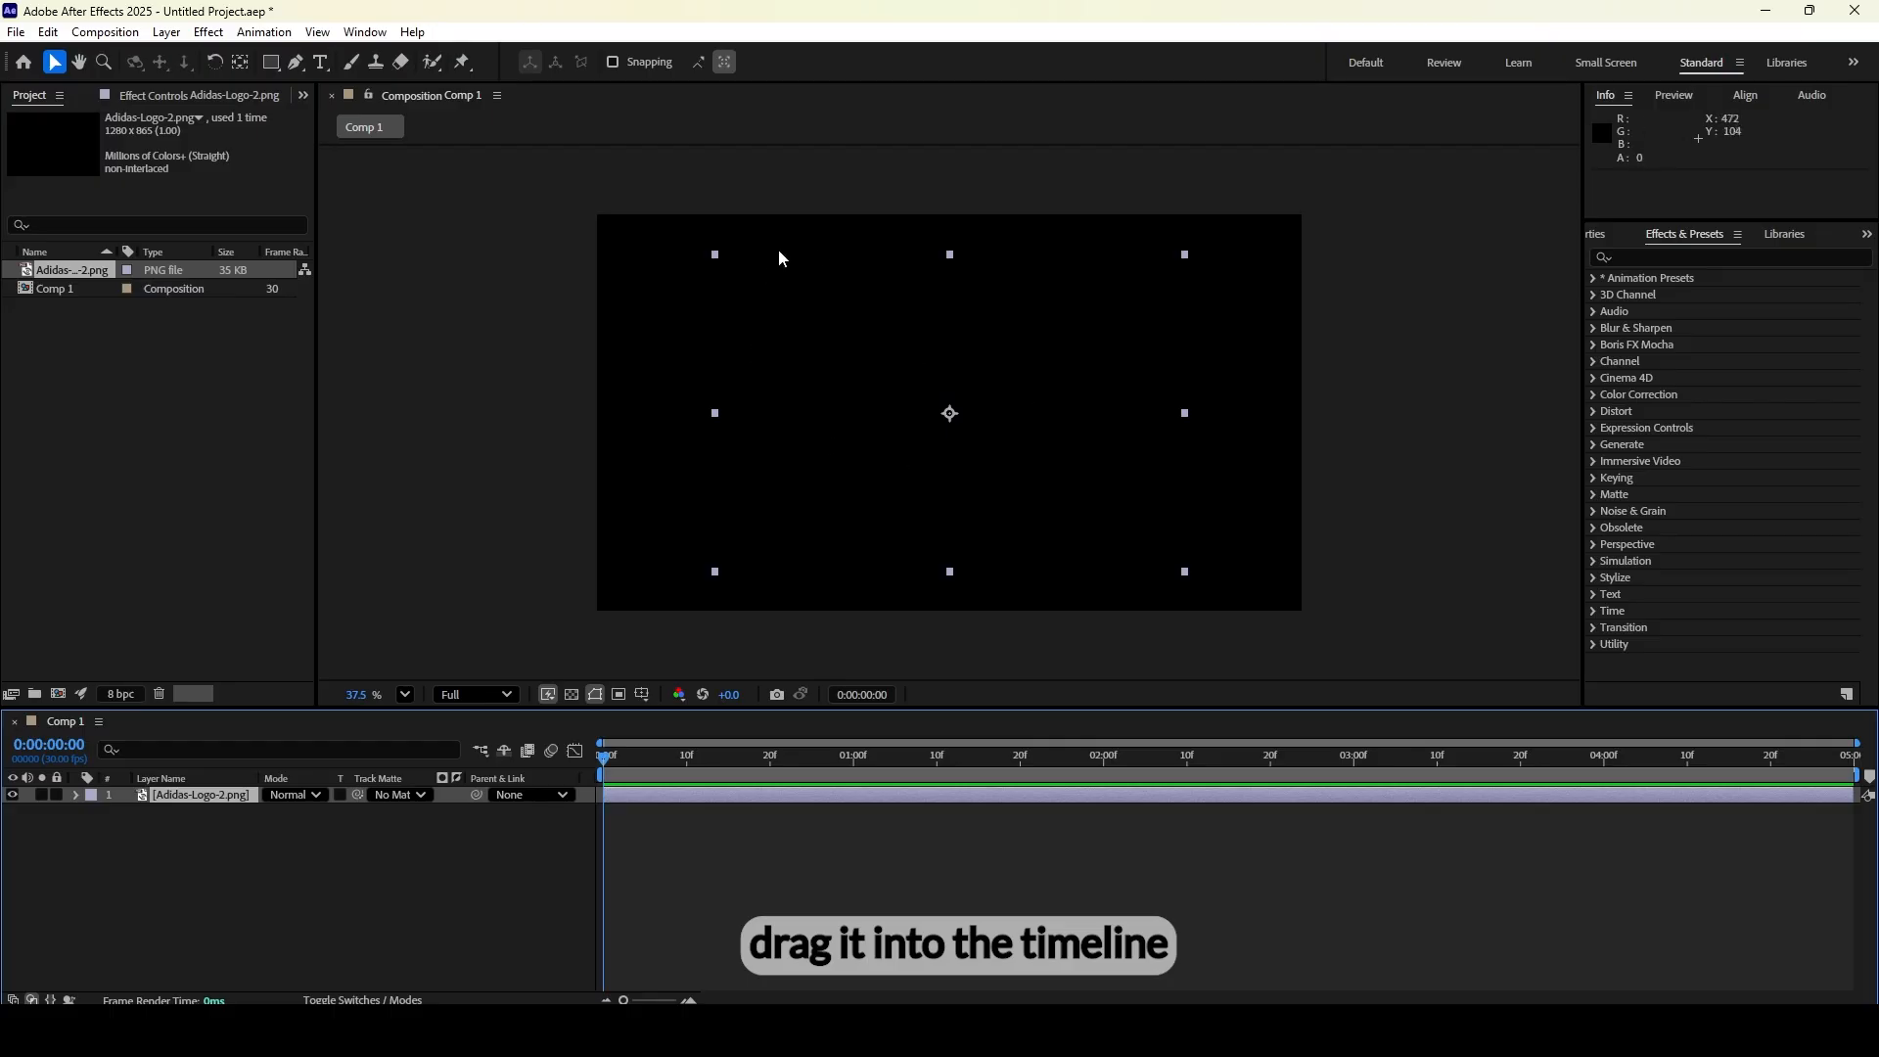
Find the Fill effect and apply it to the logo layer
click(365, 33)
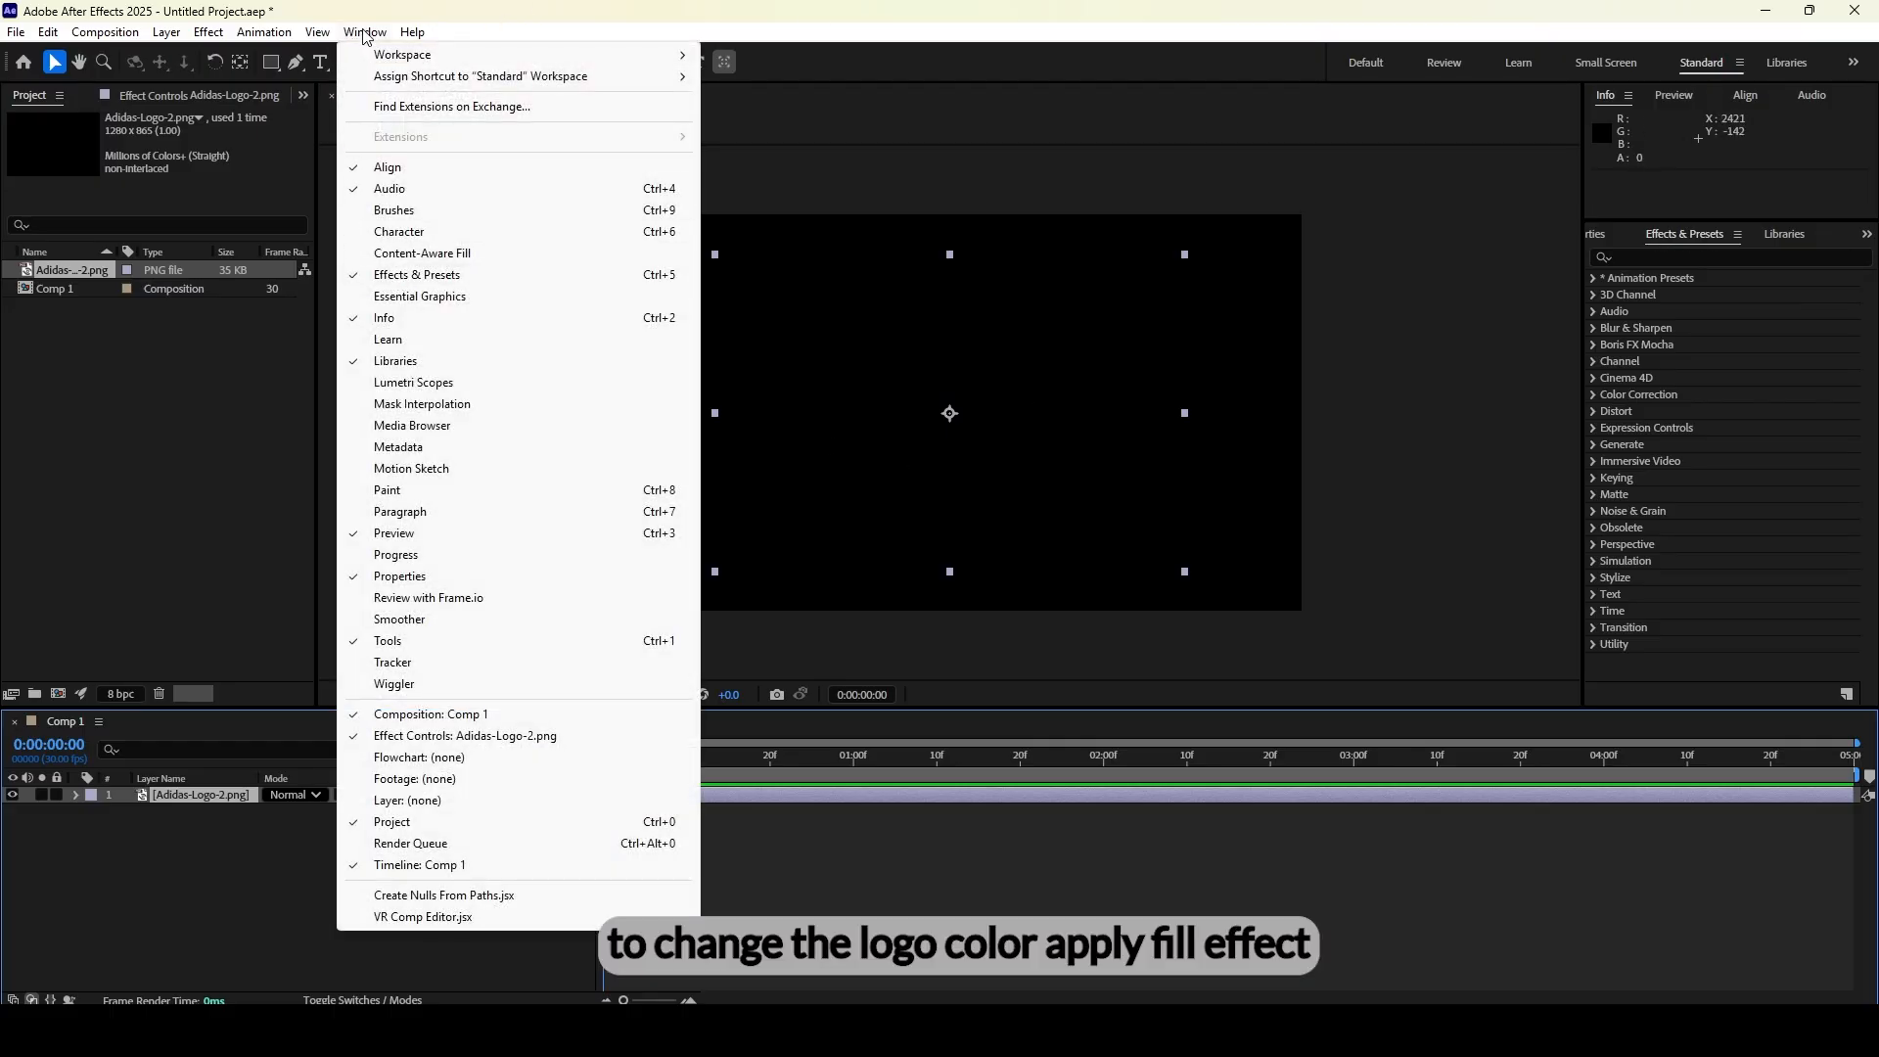
click(397, 275)
click(1609, 258)
text(fill)
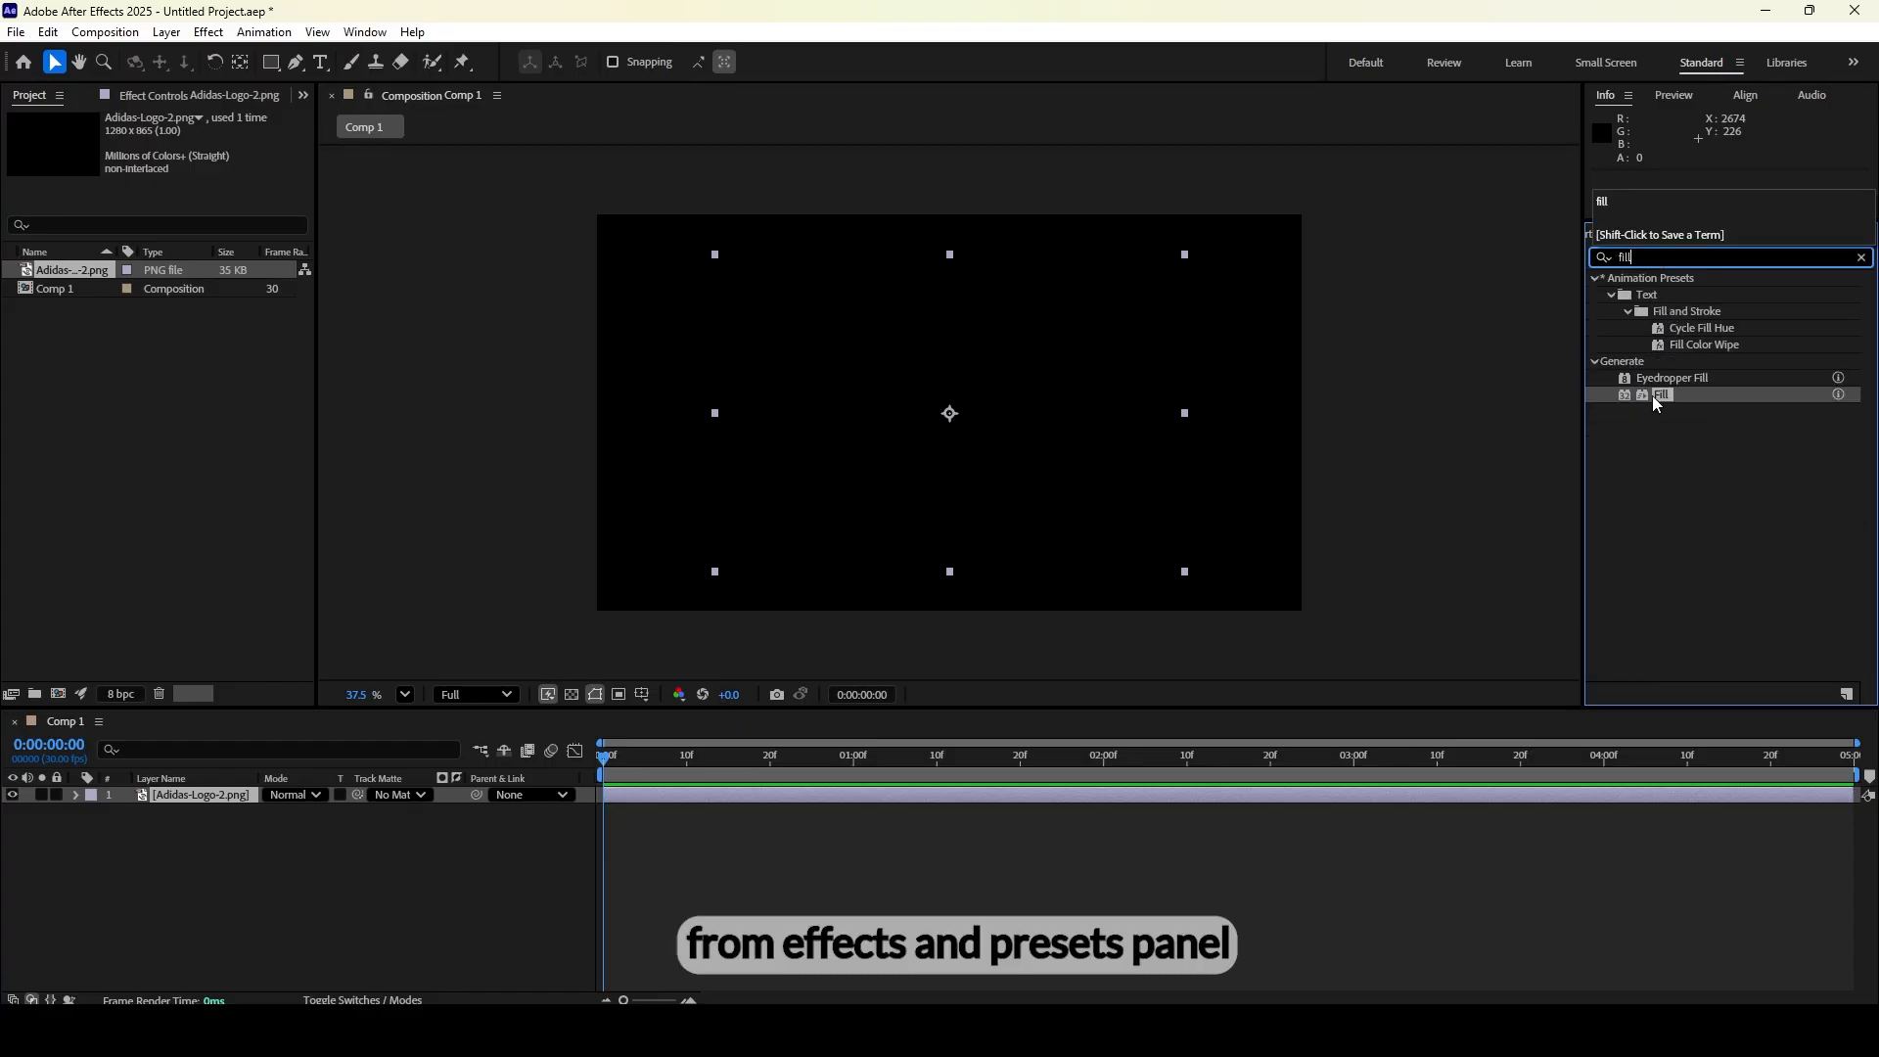
drag(1657, 403, 983, 416)
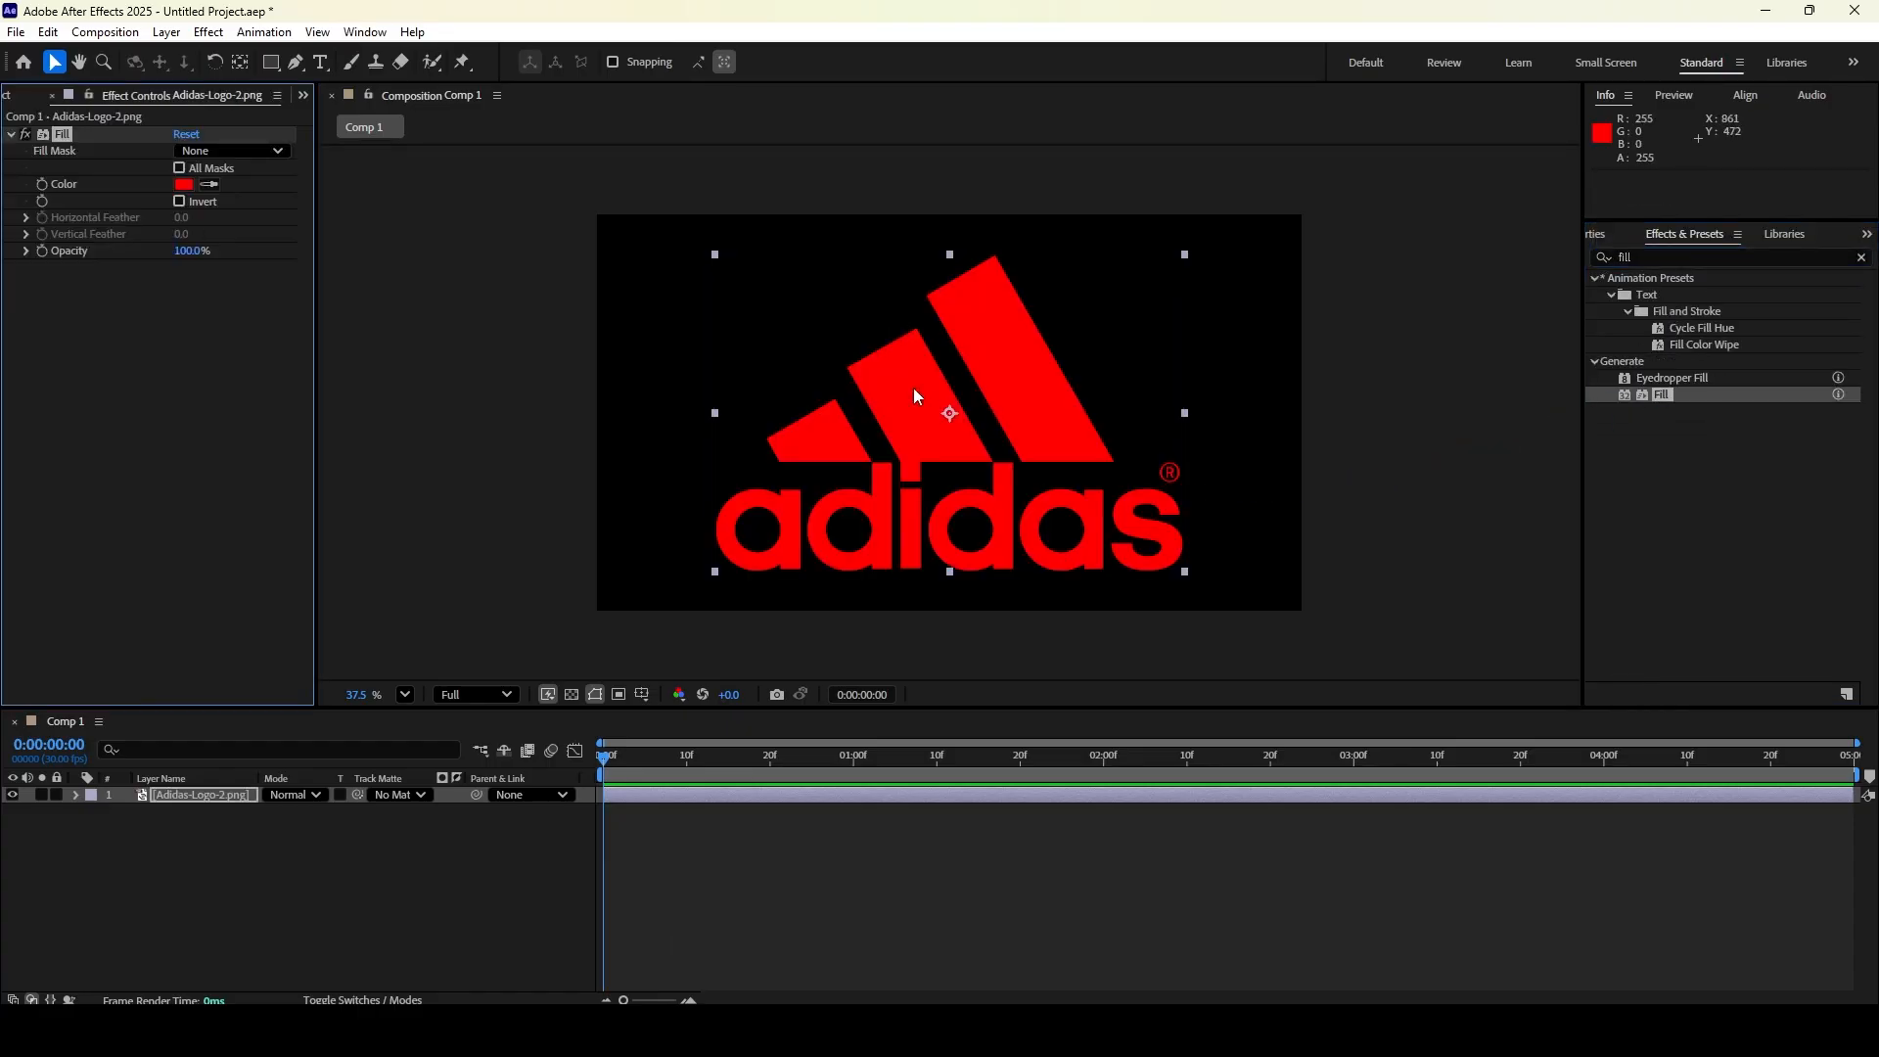
Set the Fill effect's color on the logo to white
click(182, 185)
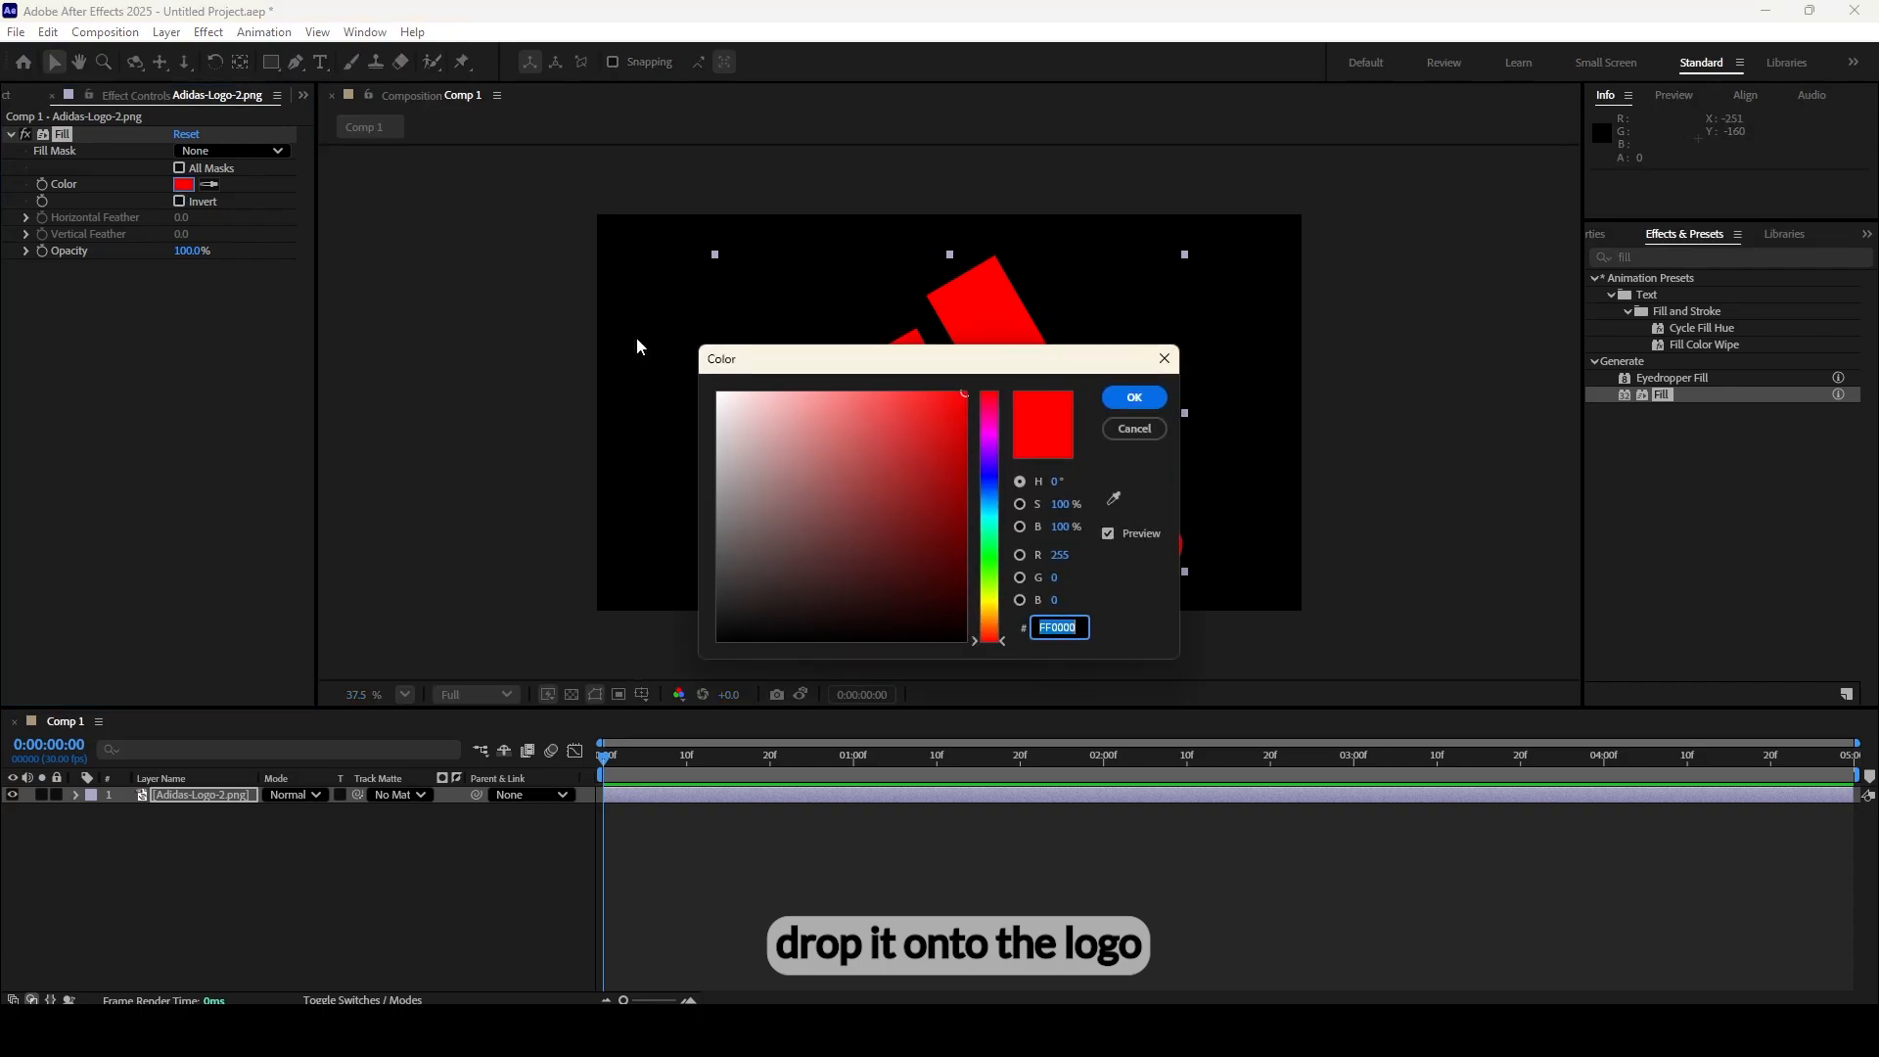
drag(856, 406, 680, 352)
click(1137, 398)
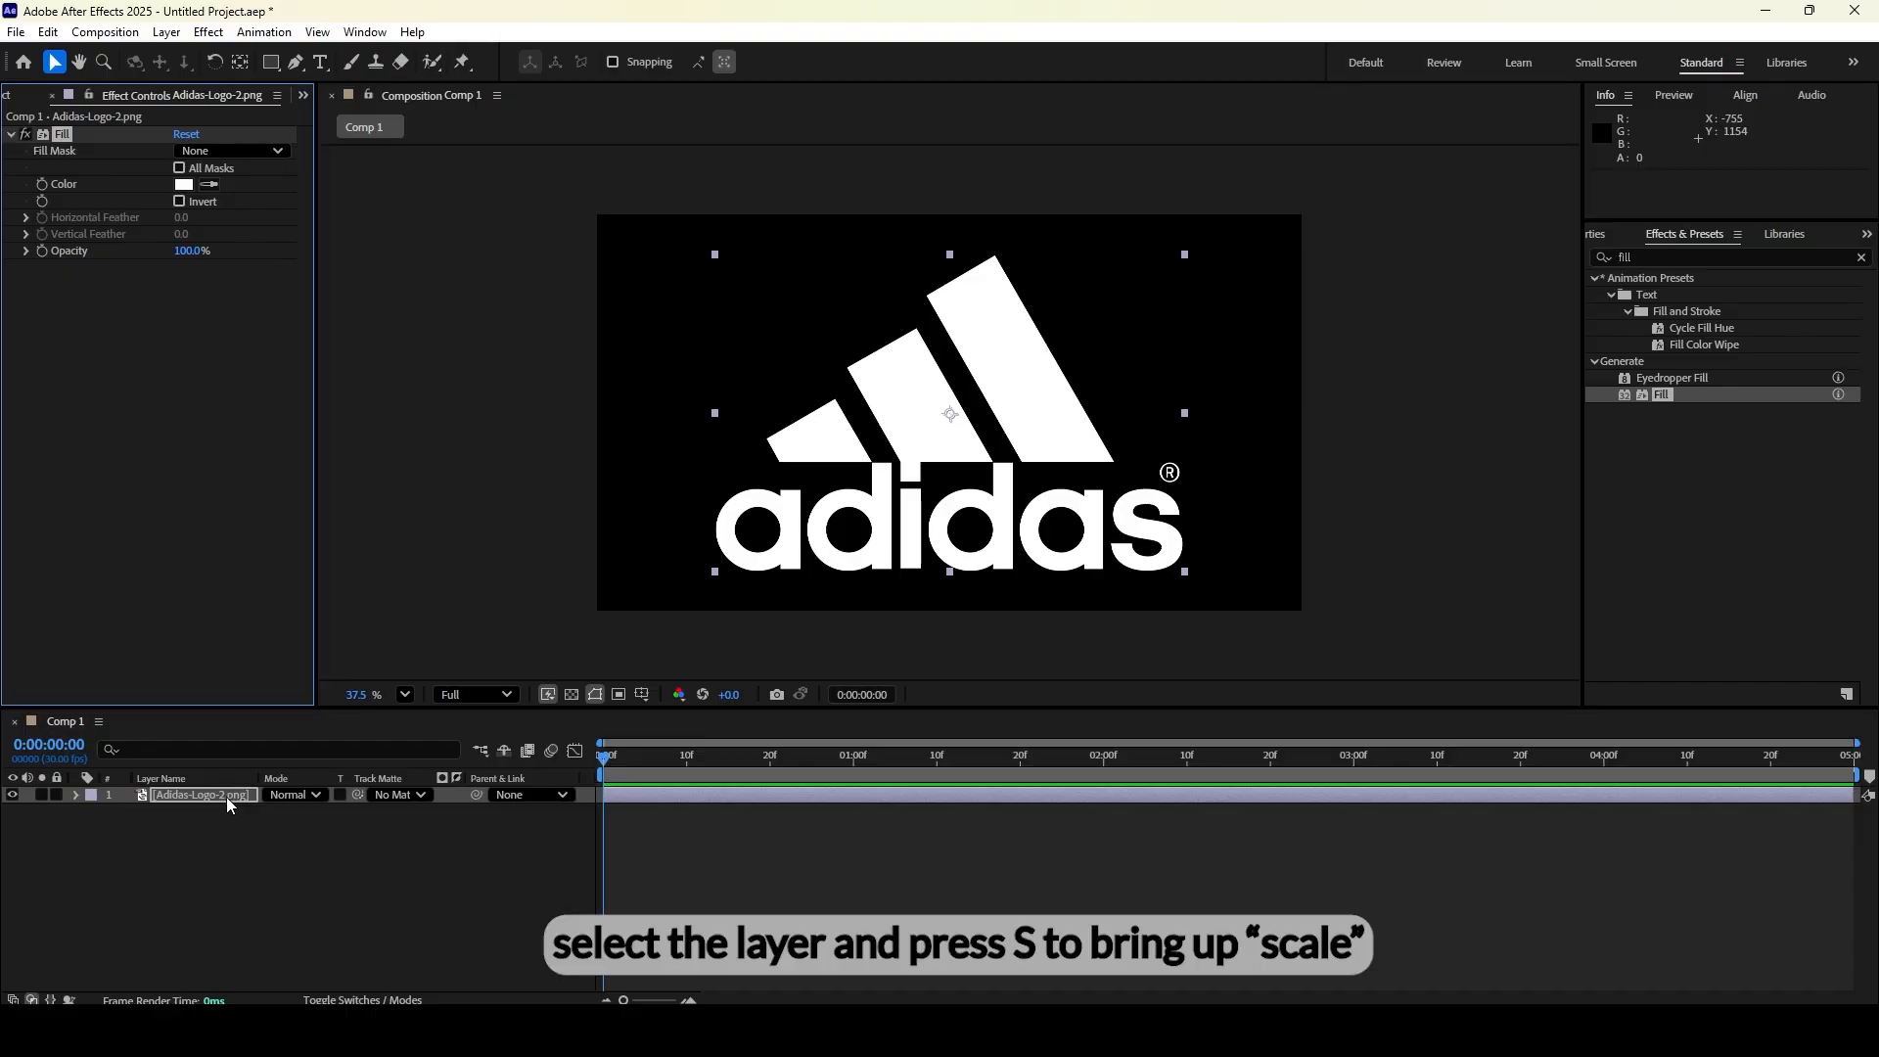
Scale the logo layer down to 59%
key(s)
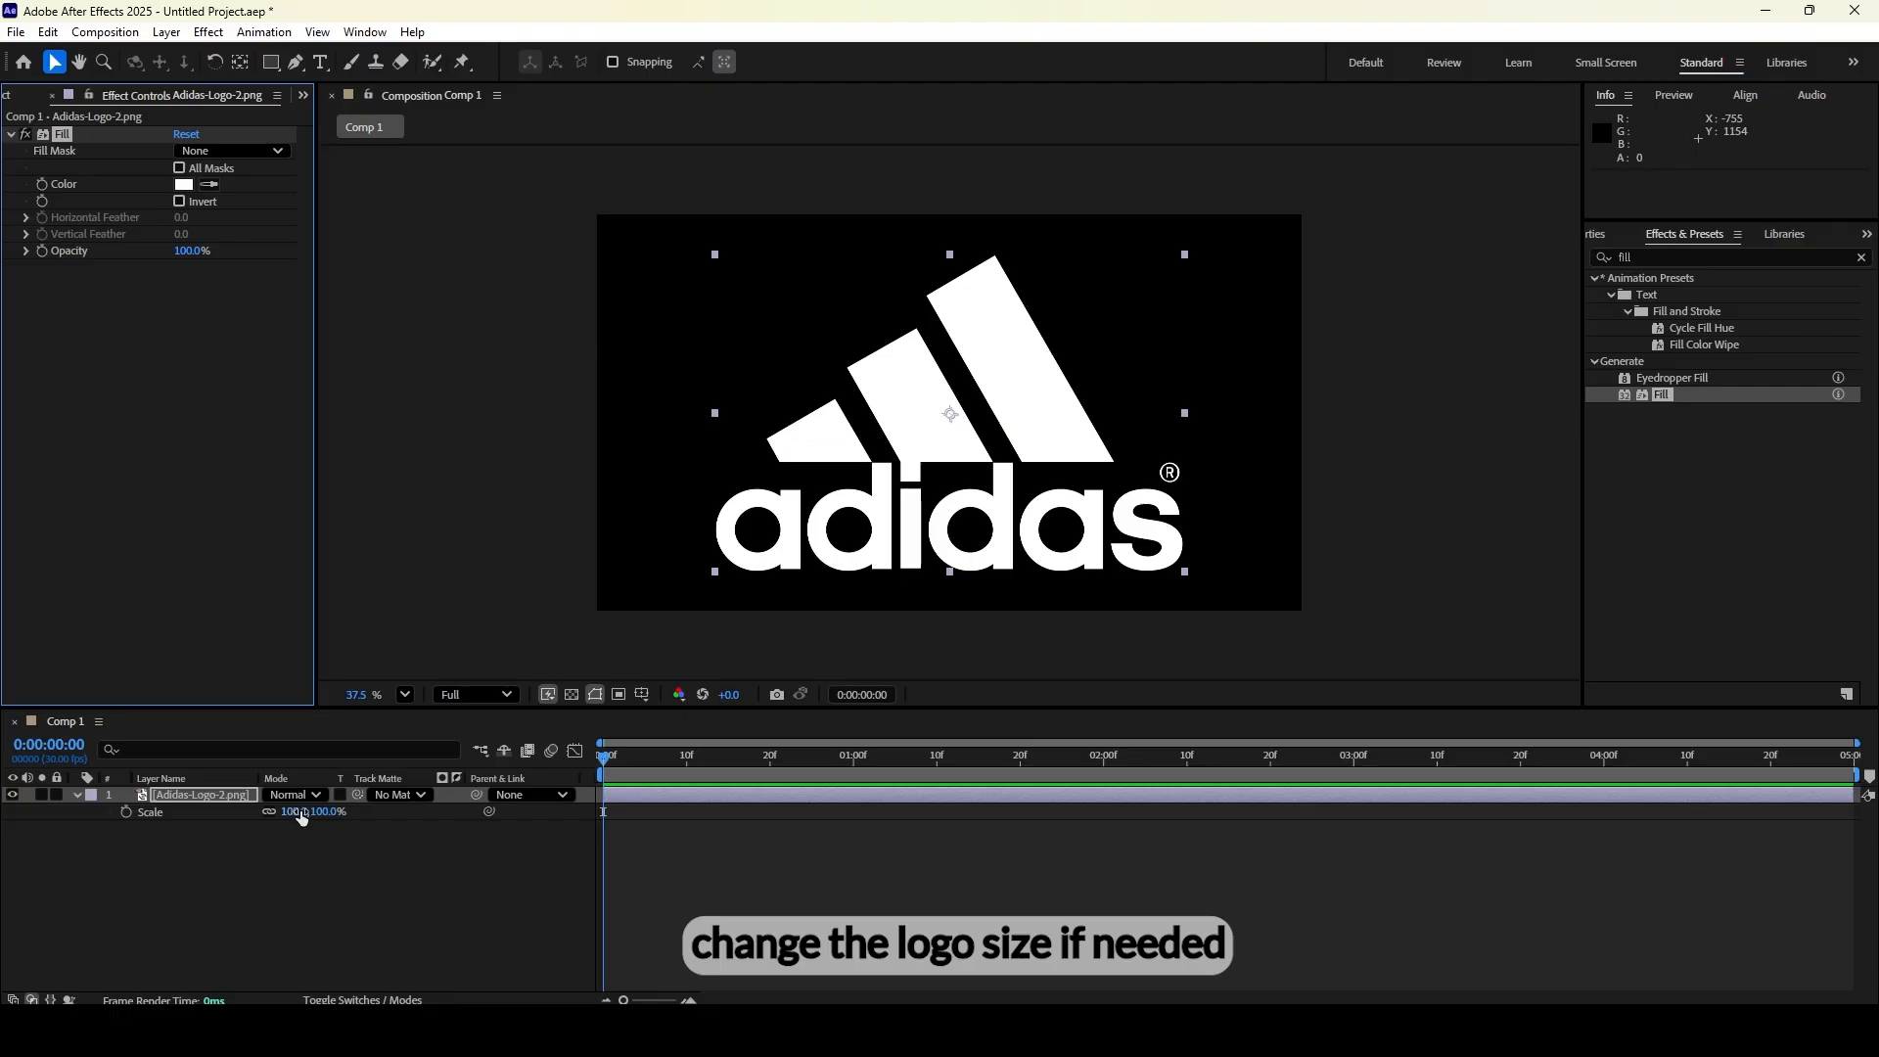
drag(296, 813, 265, 812)
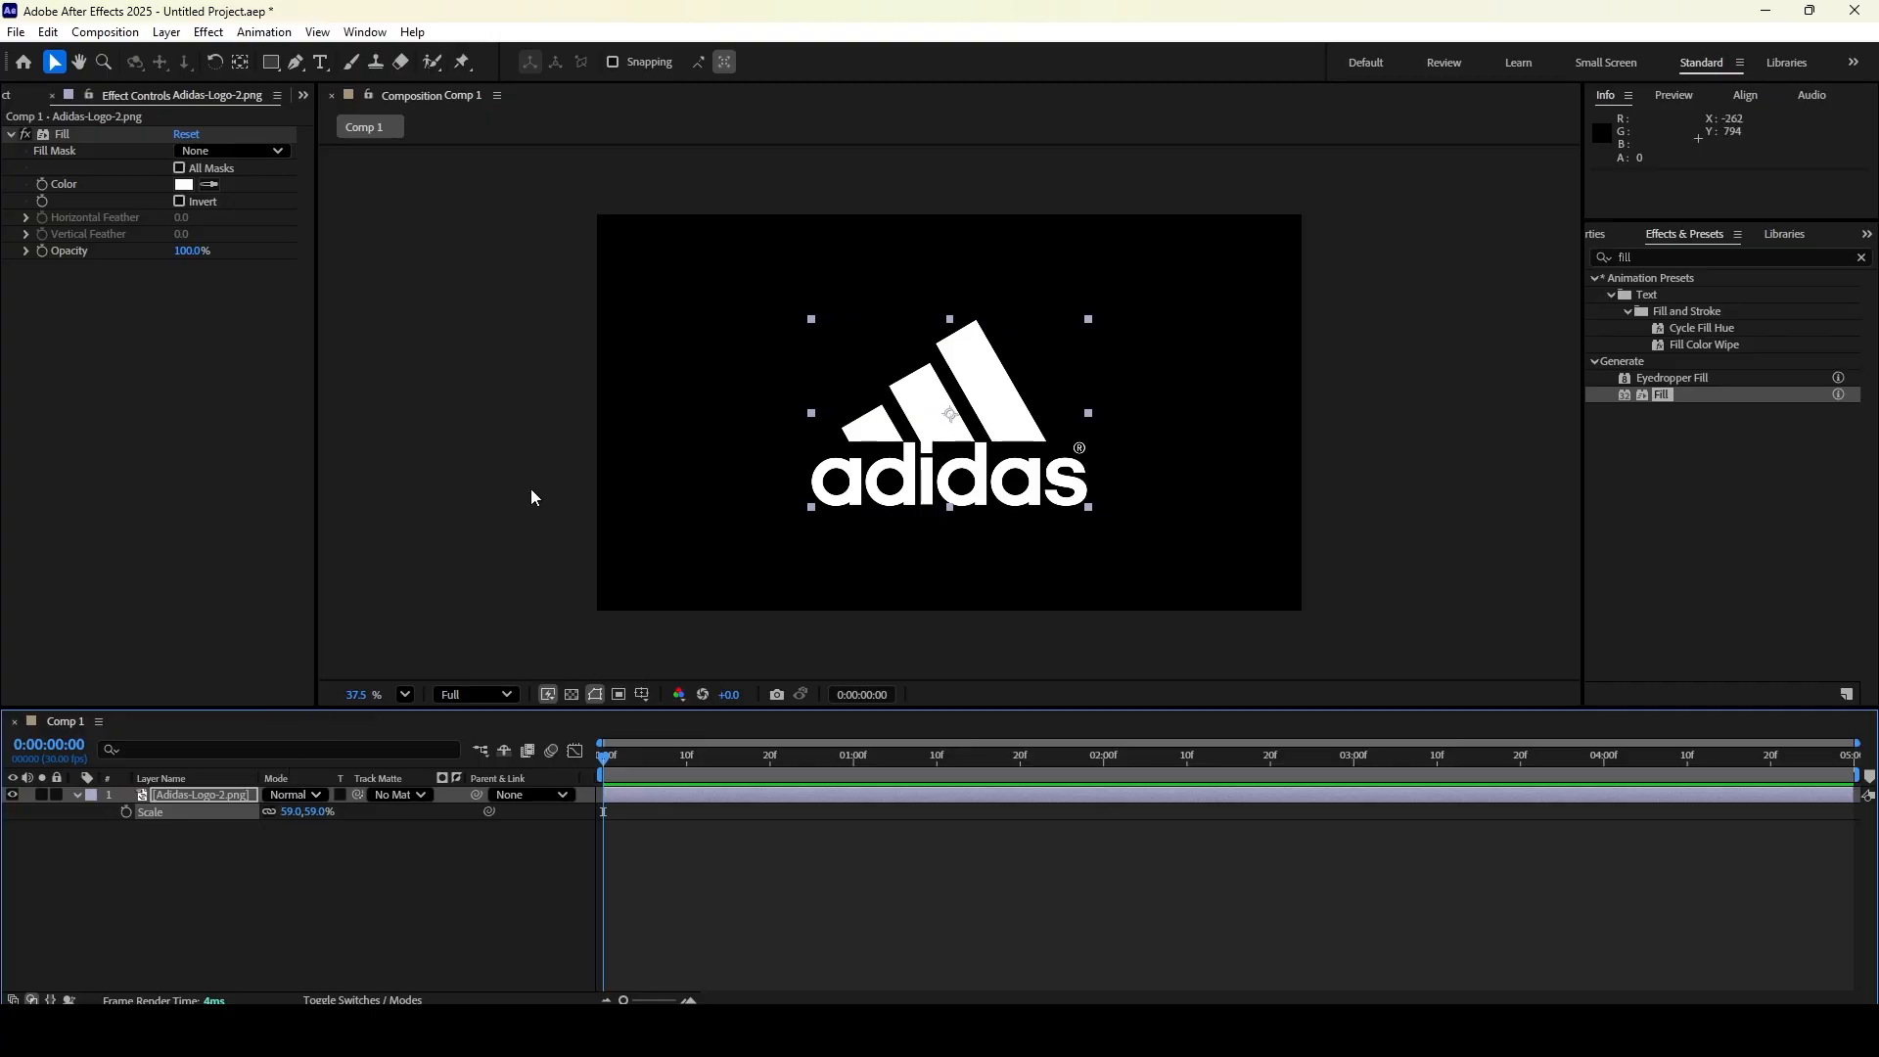
click(991, 393)
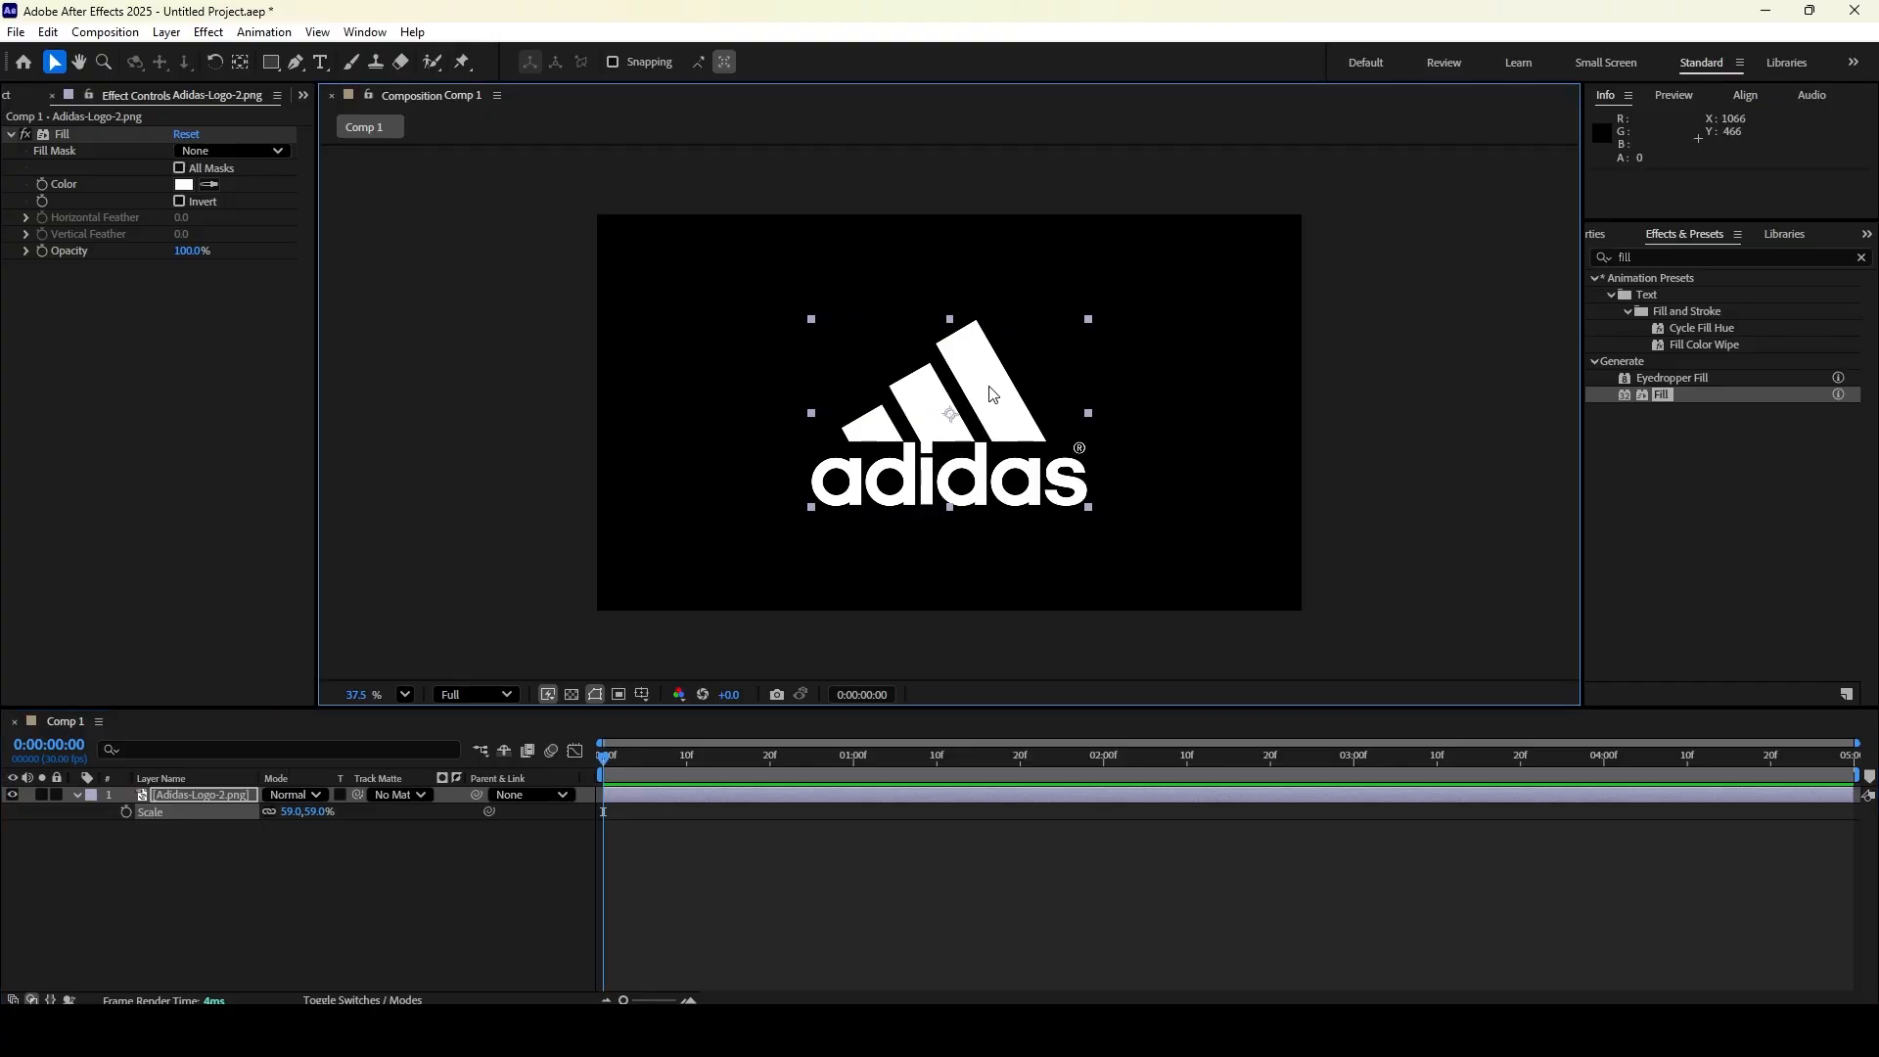
Draw a rectangular mask on the logo layer around the three stripes, with its lower edge just above the adidas lettering
click(188, 798)
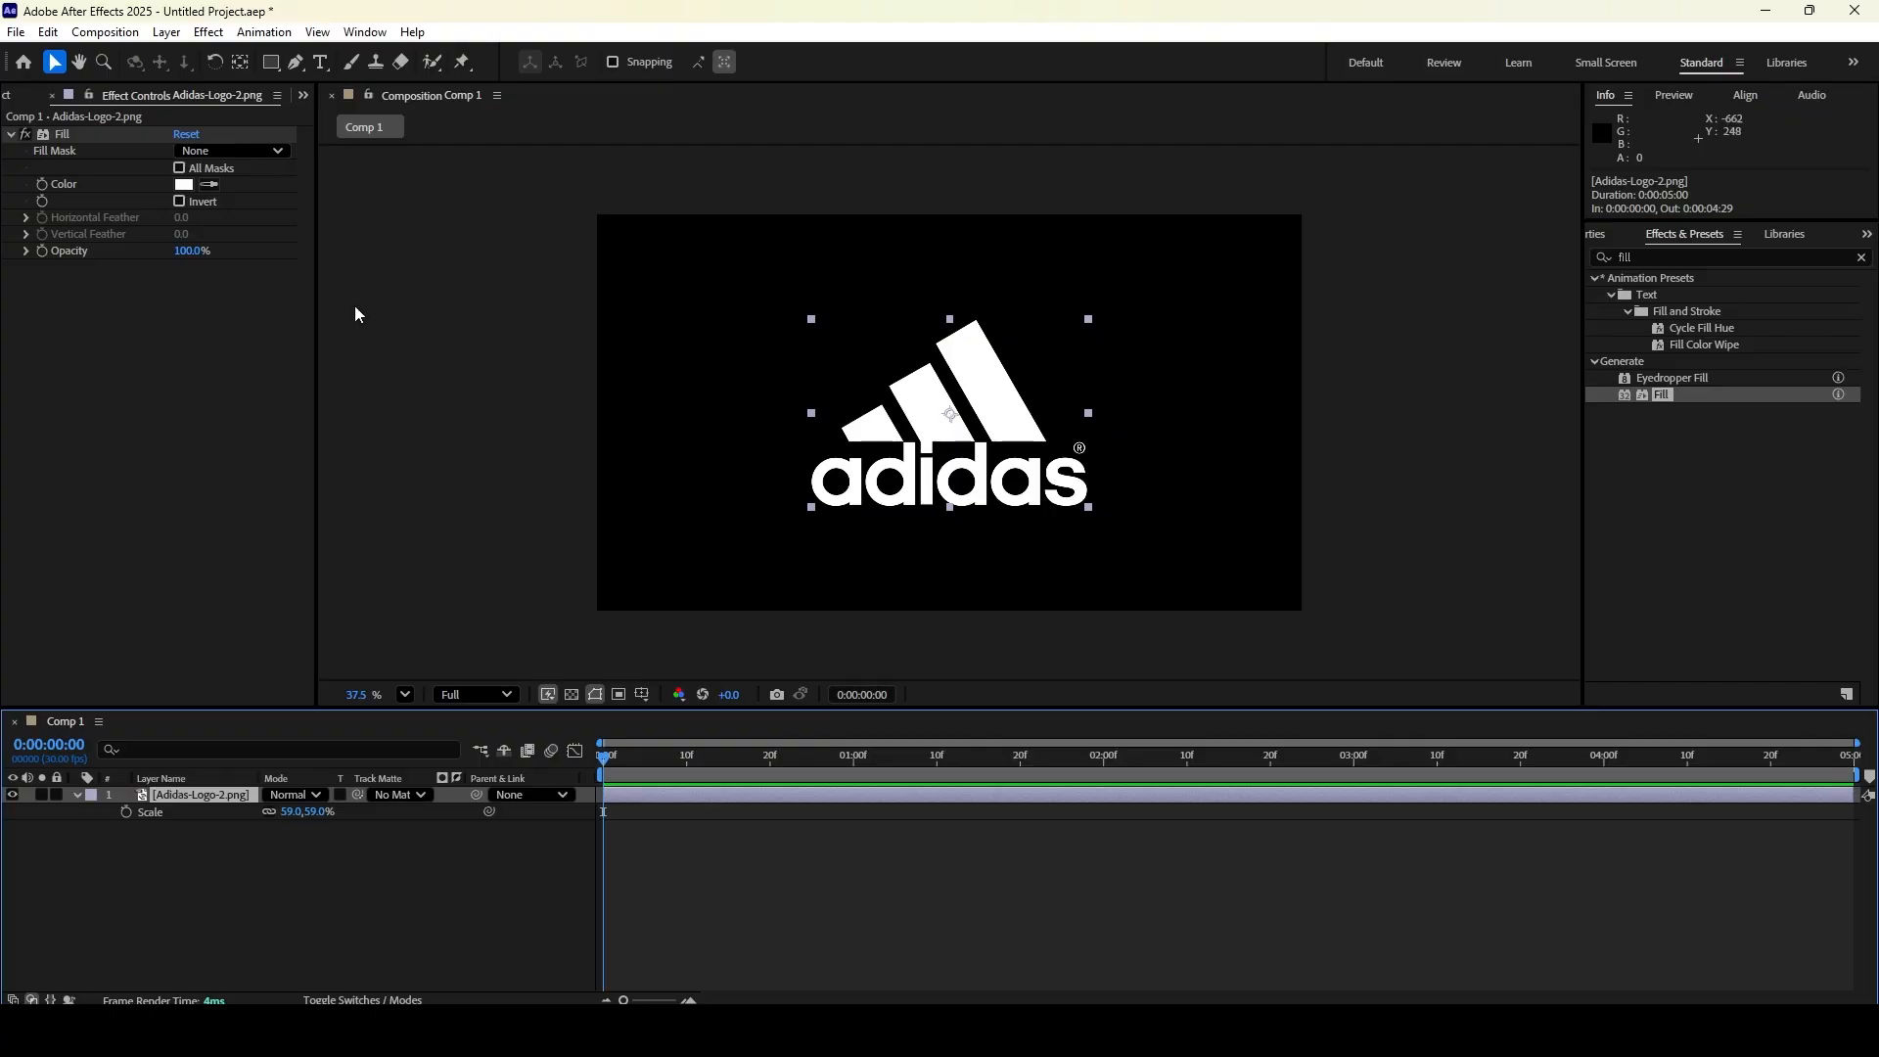
click(271, 62)
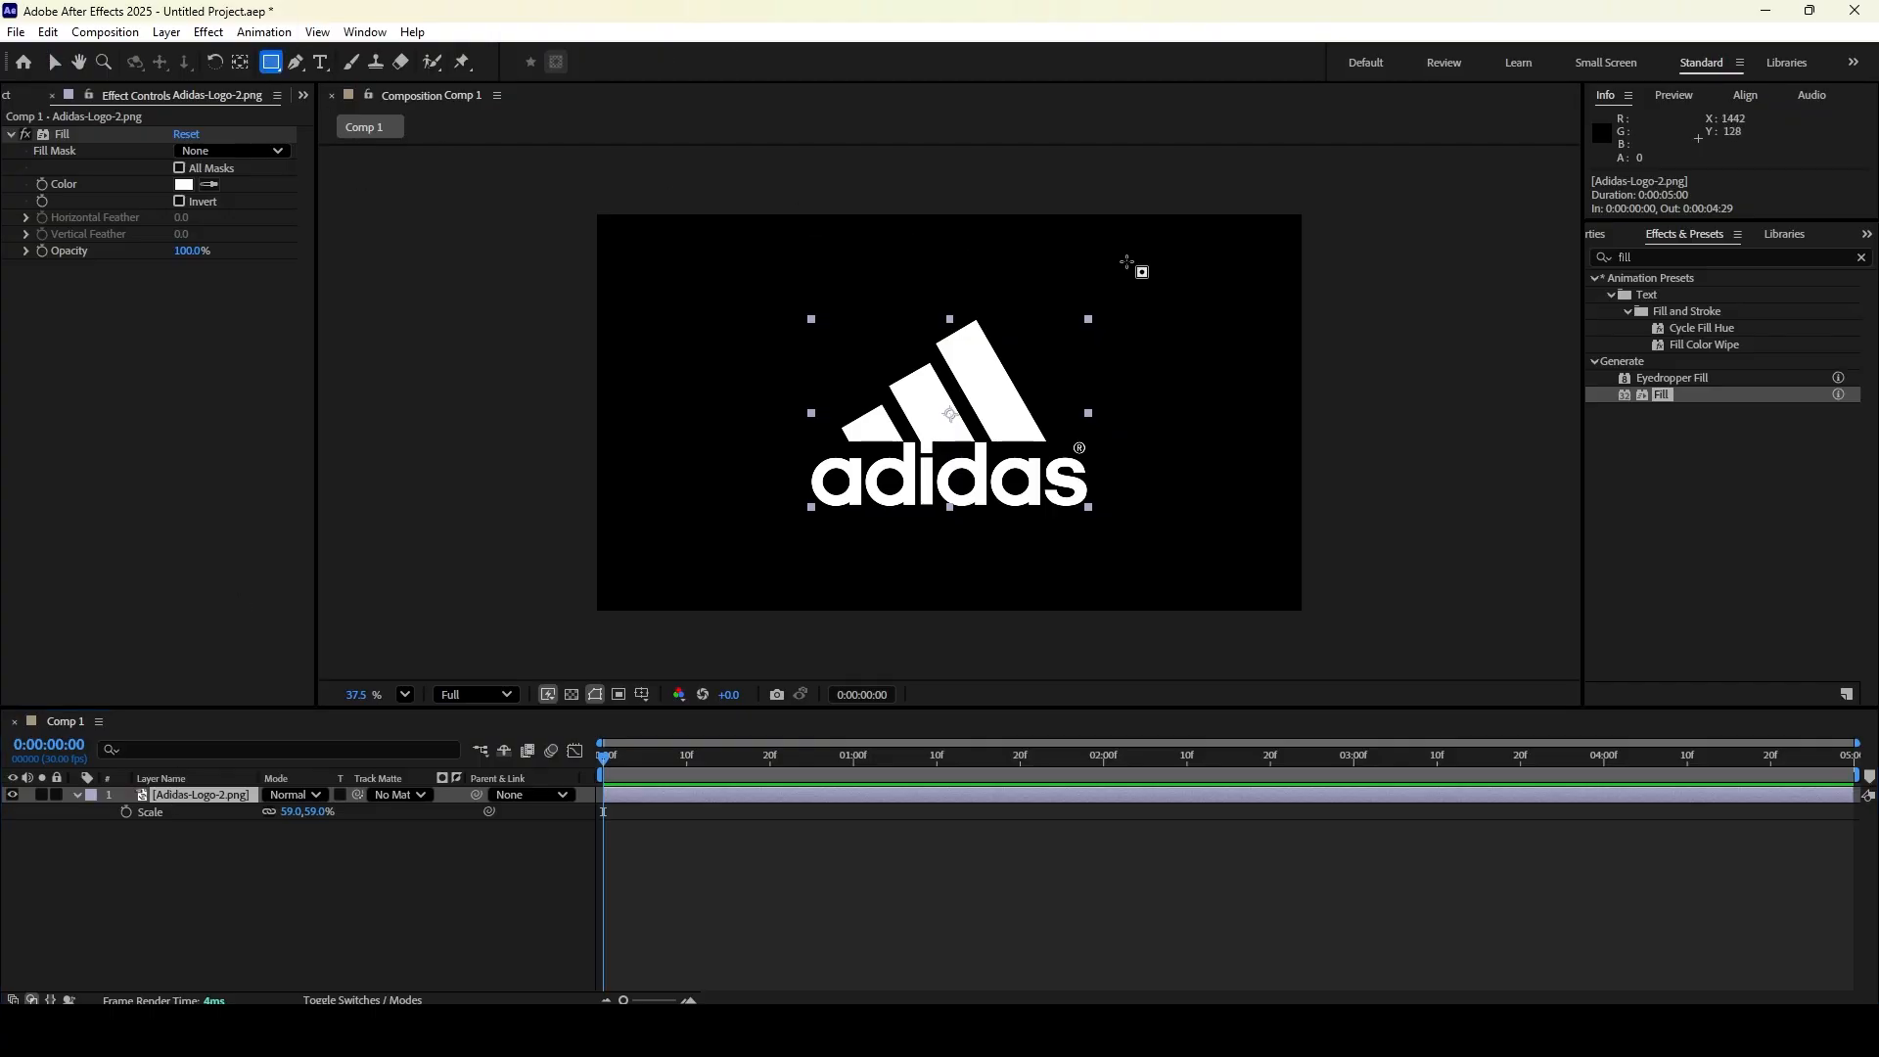
drag(1127, 260, 779, 442)
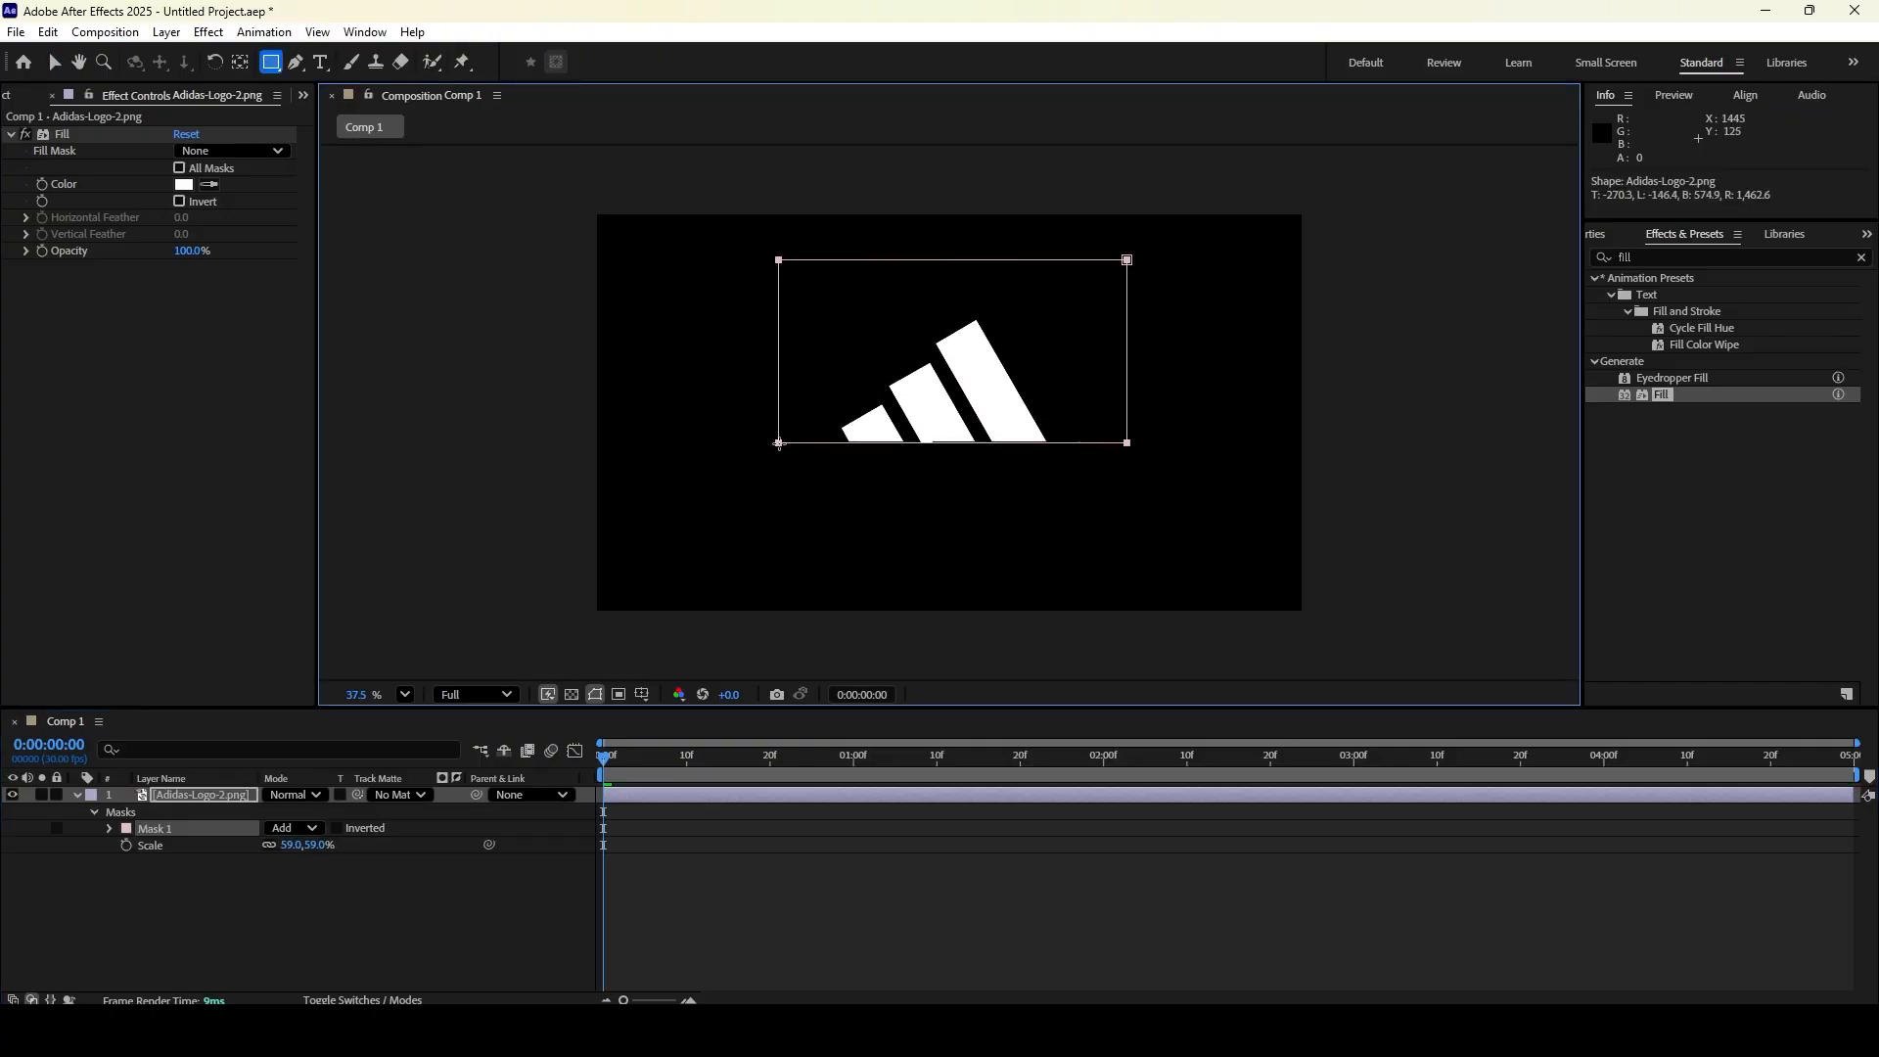
scroll(1013, 411, up, 6)
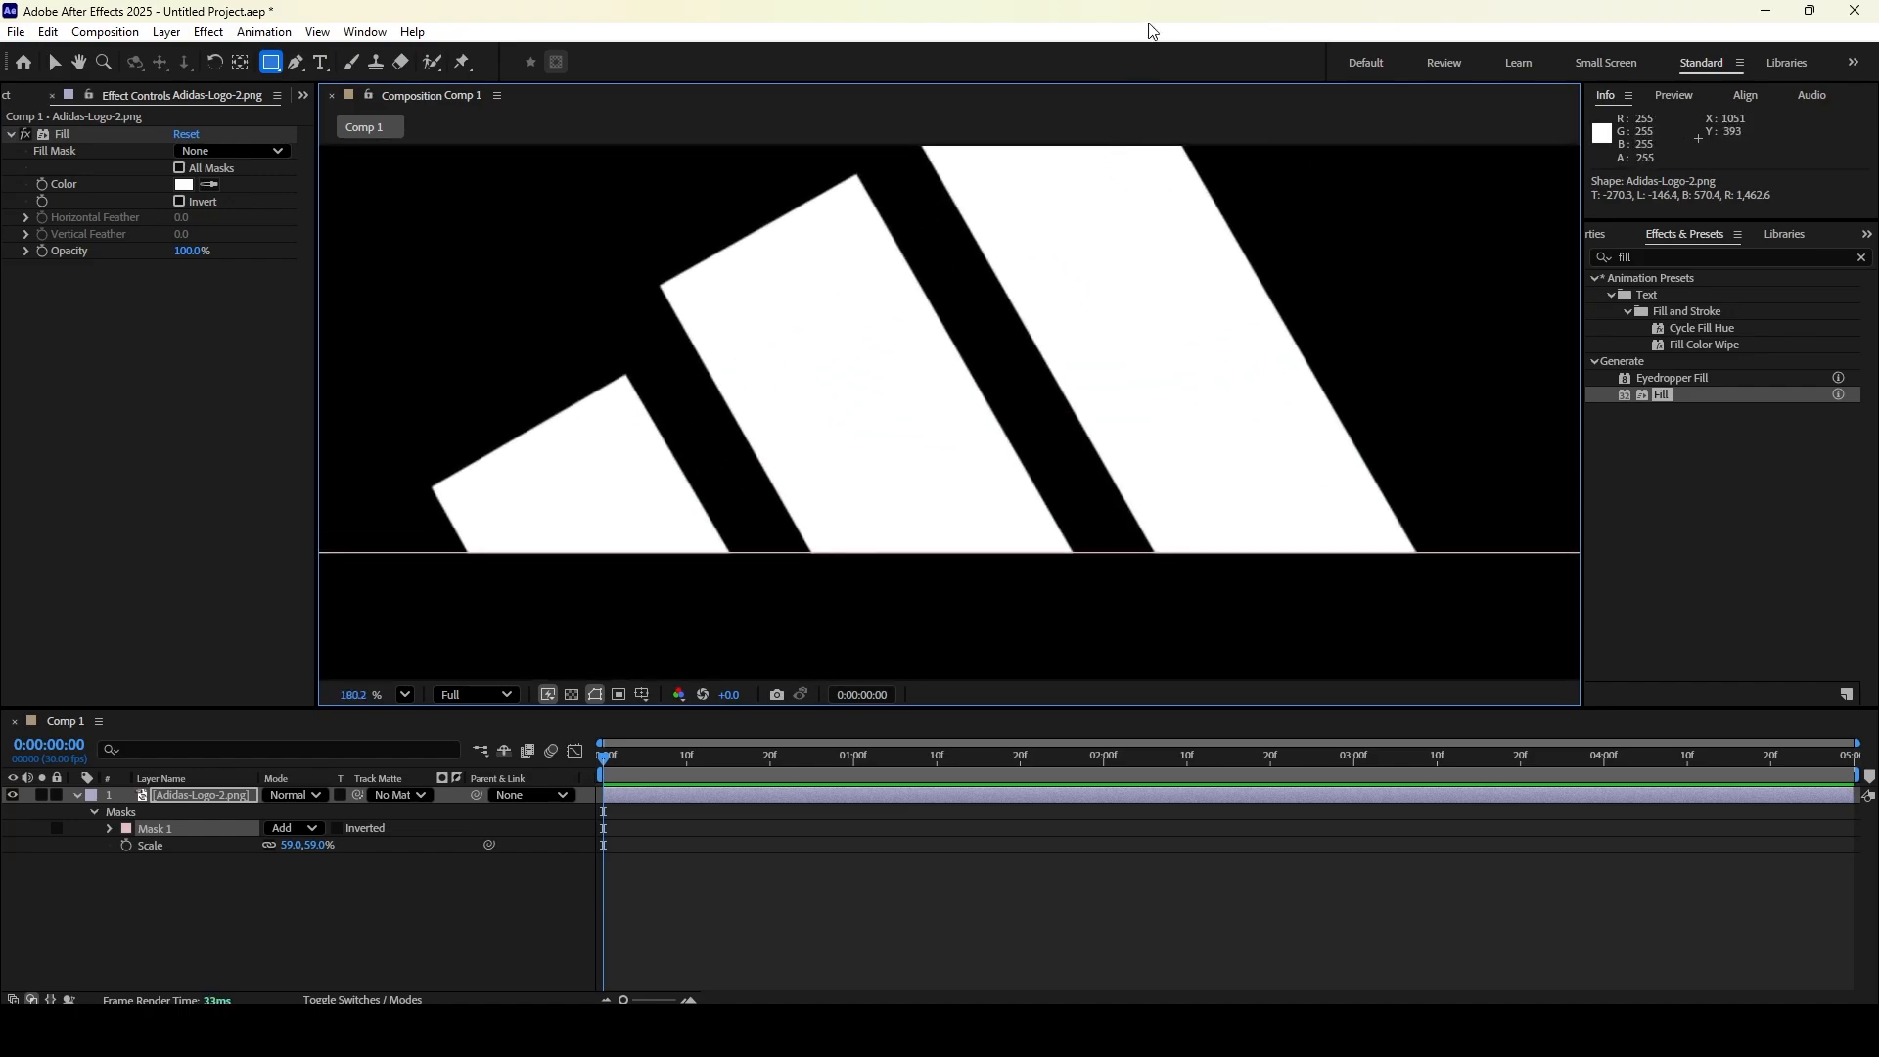
scroll(1158, 384, down, 4)
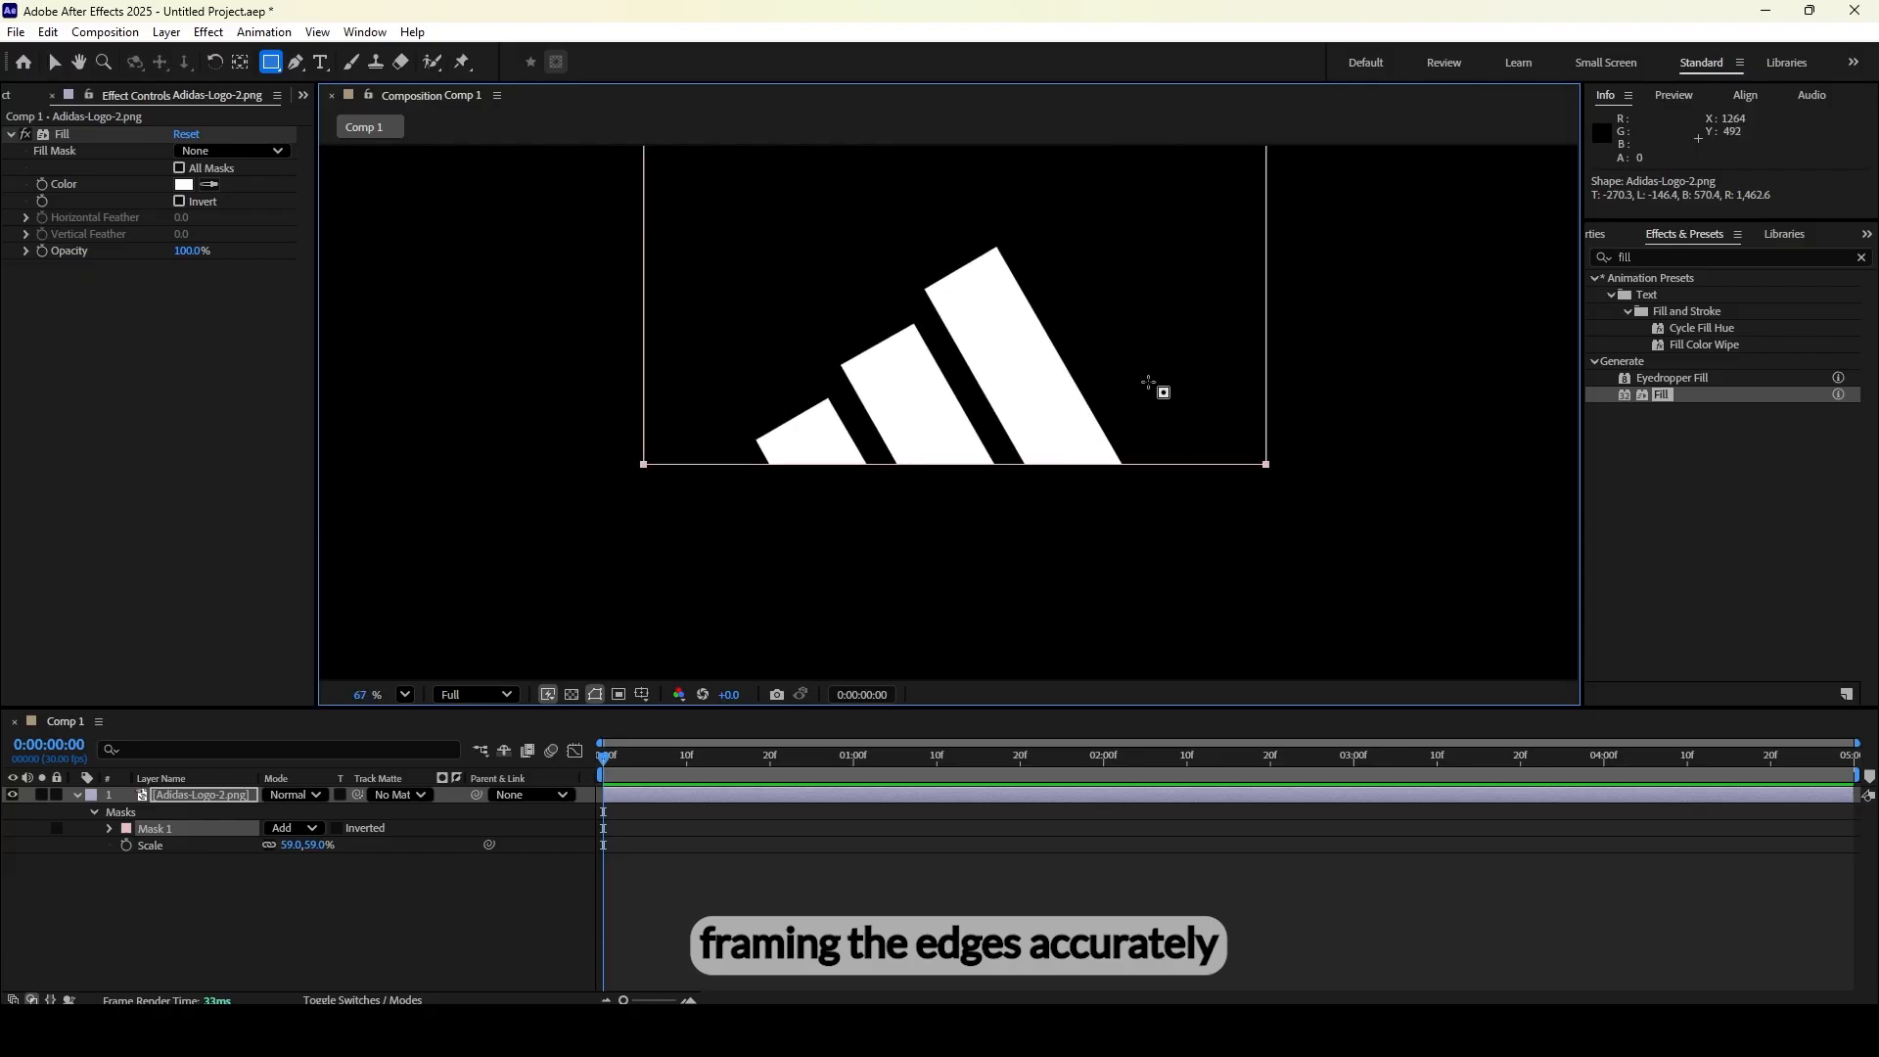
scroll(1214, 406, down, 2)
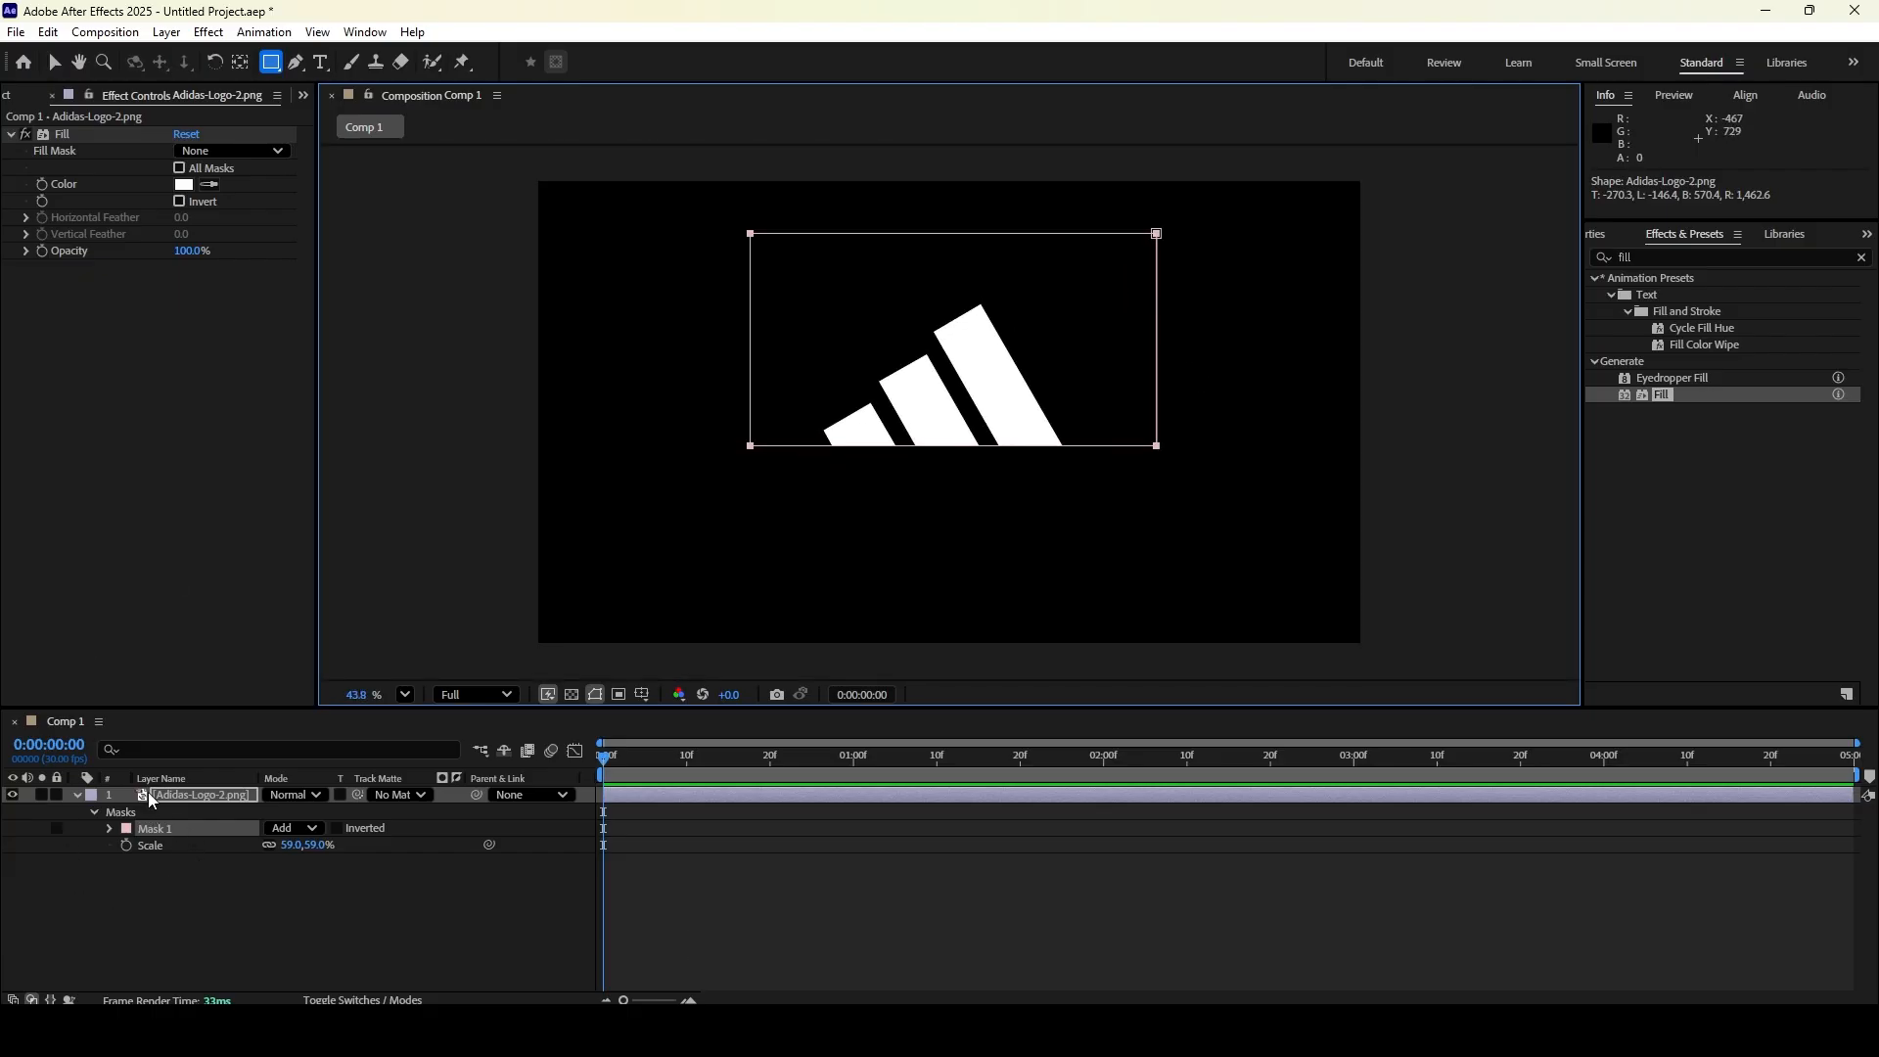
Collapse the masked logo layer's properties and duplicate the layer twice
click(78, 795)
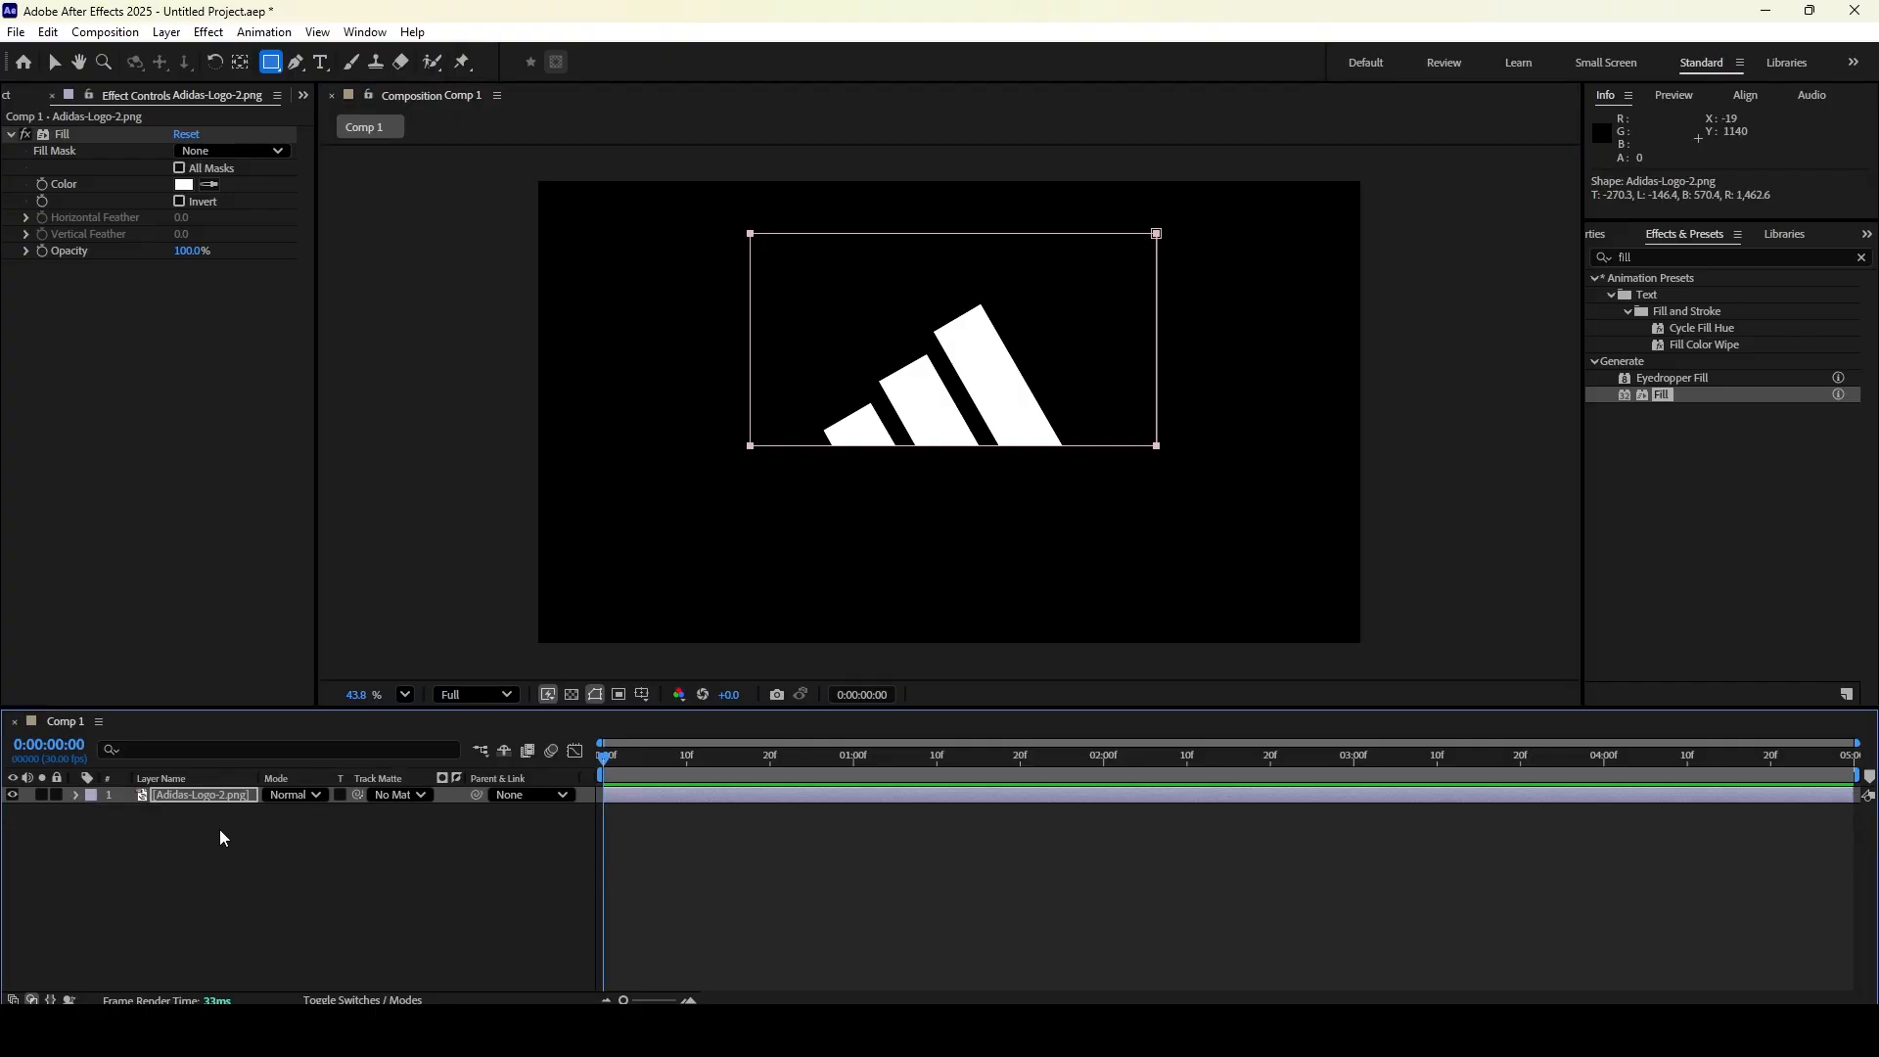
click(216, 793)
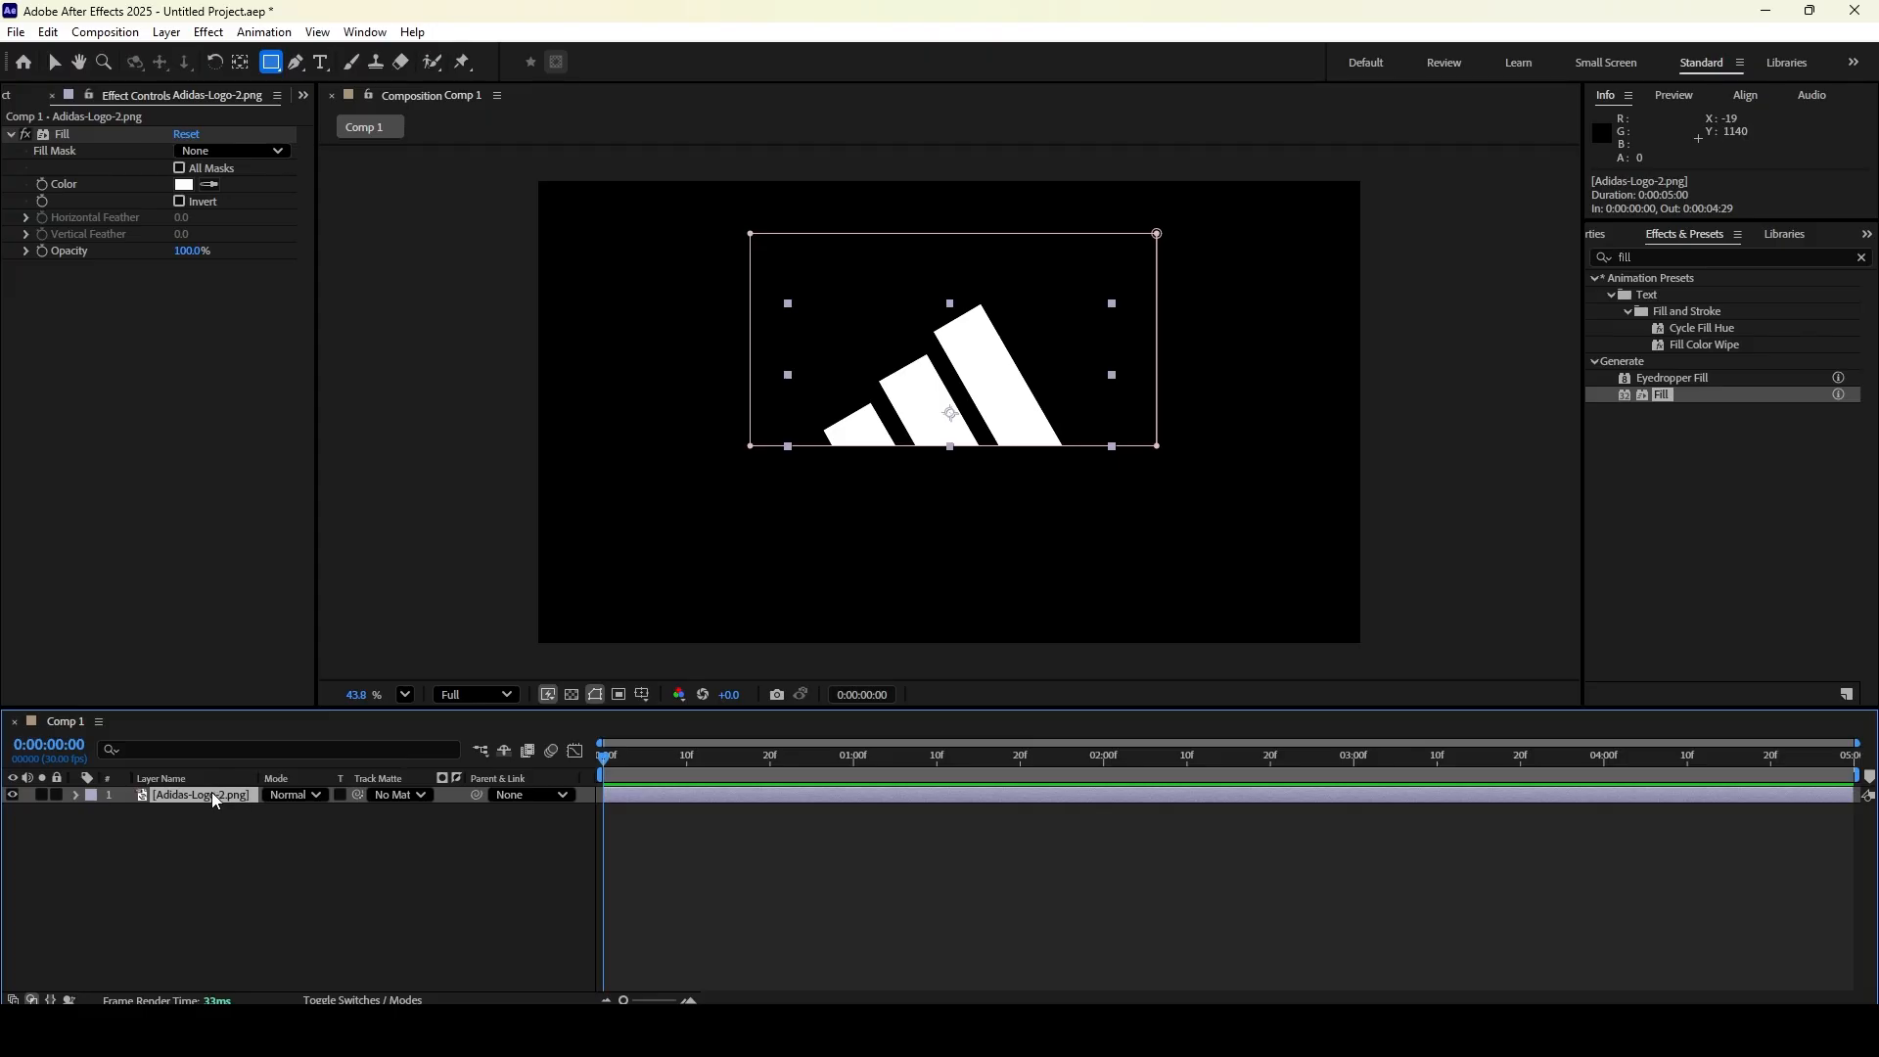
key(ctrl+d)
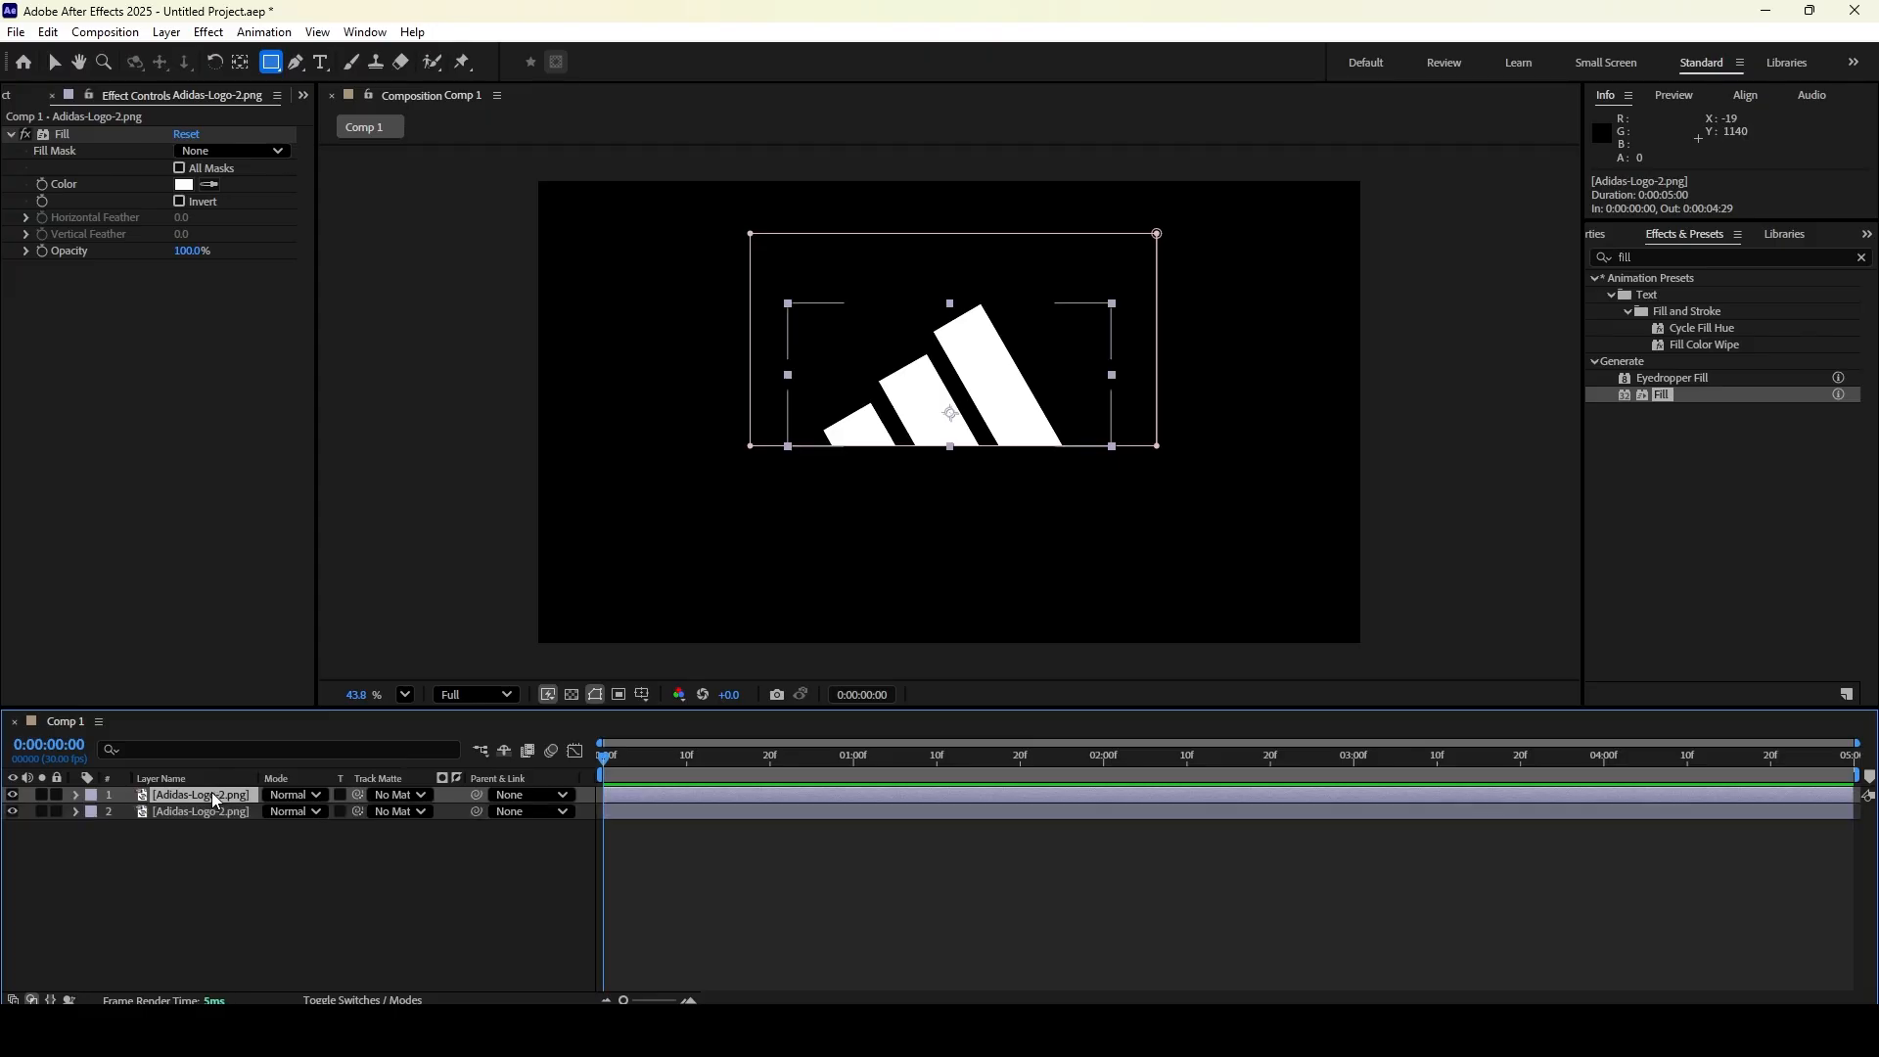
key(ctrl+d)
Rename the three logo layers from bottom to top as small, medium and large
click(204, 831)
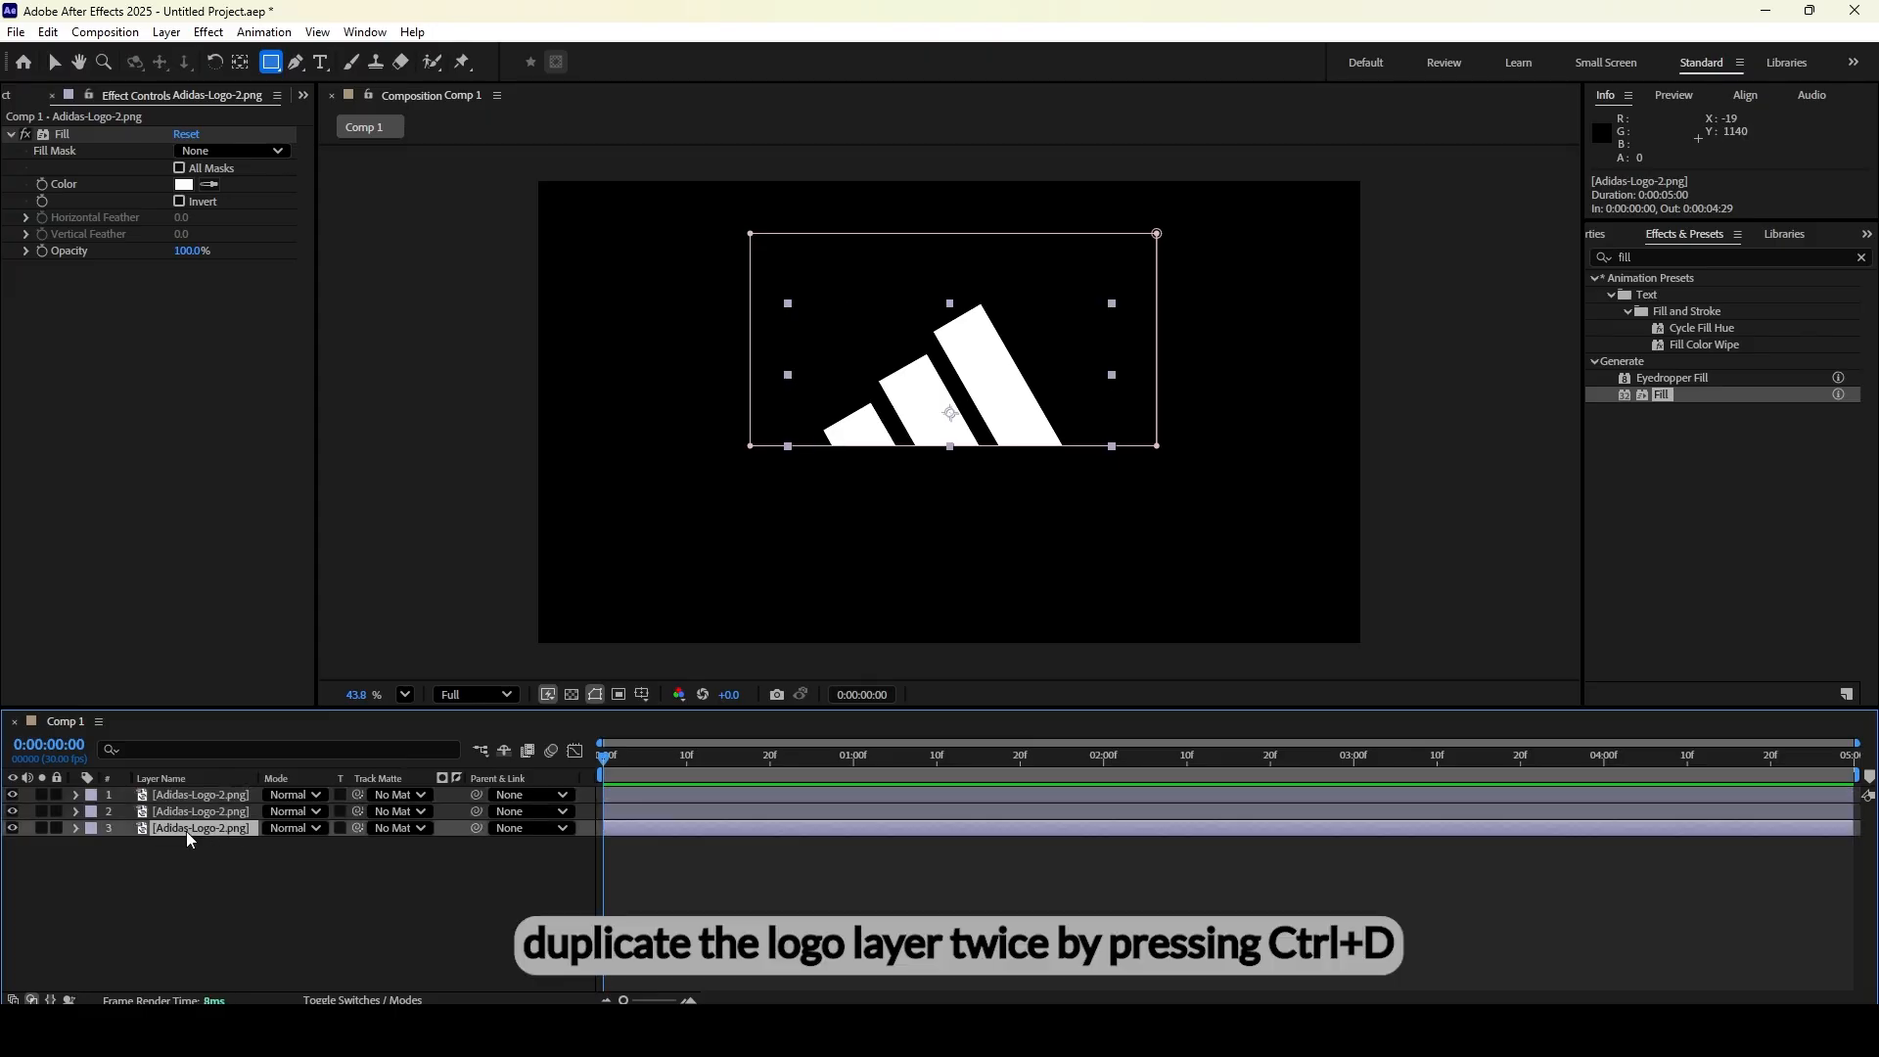
key(Return)
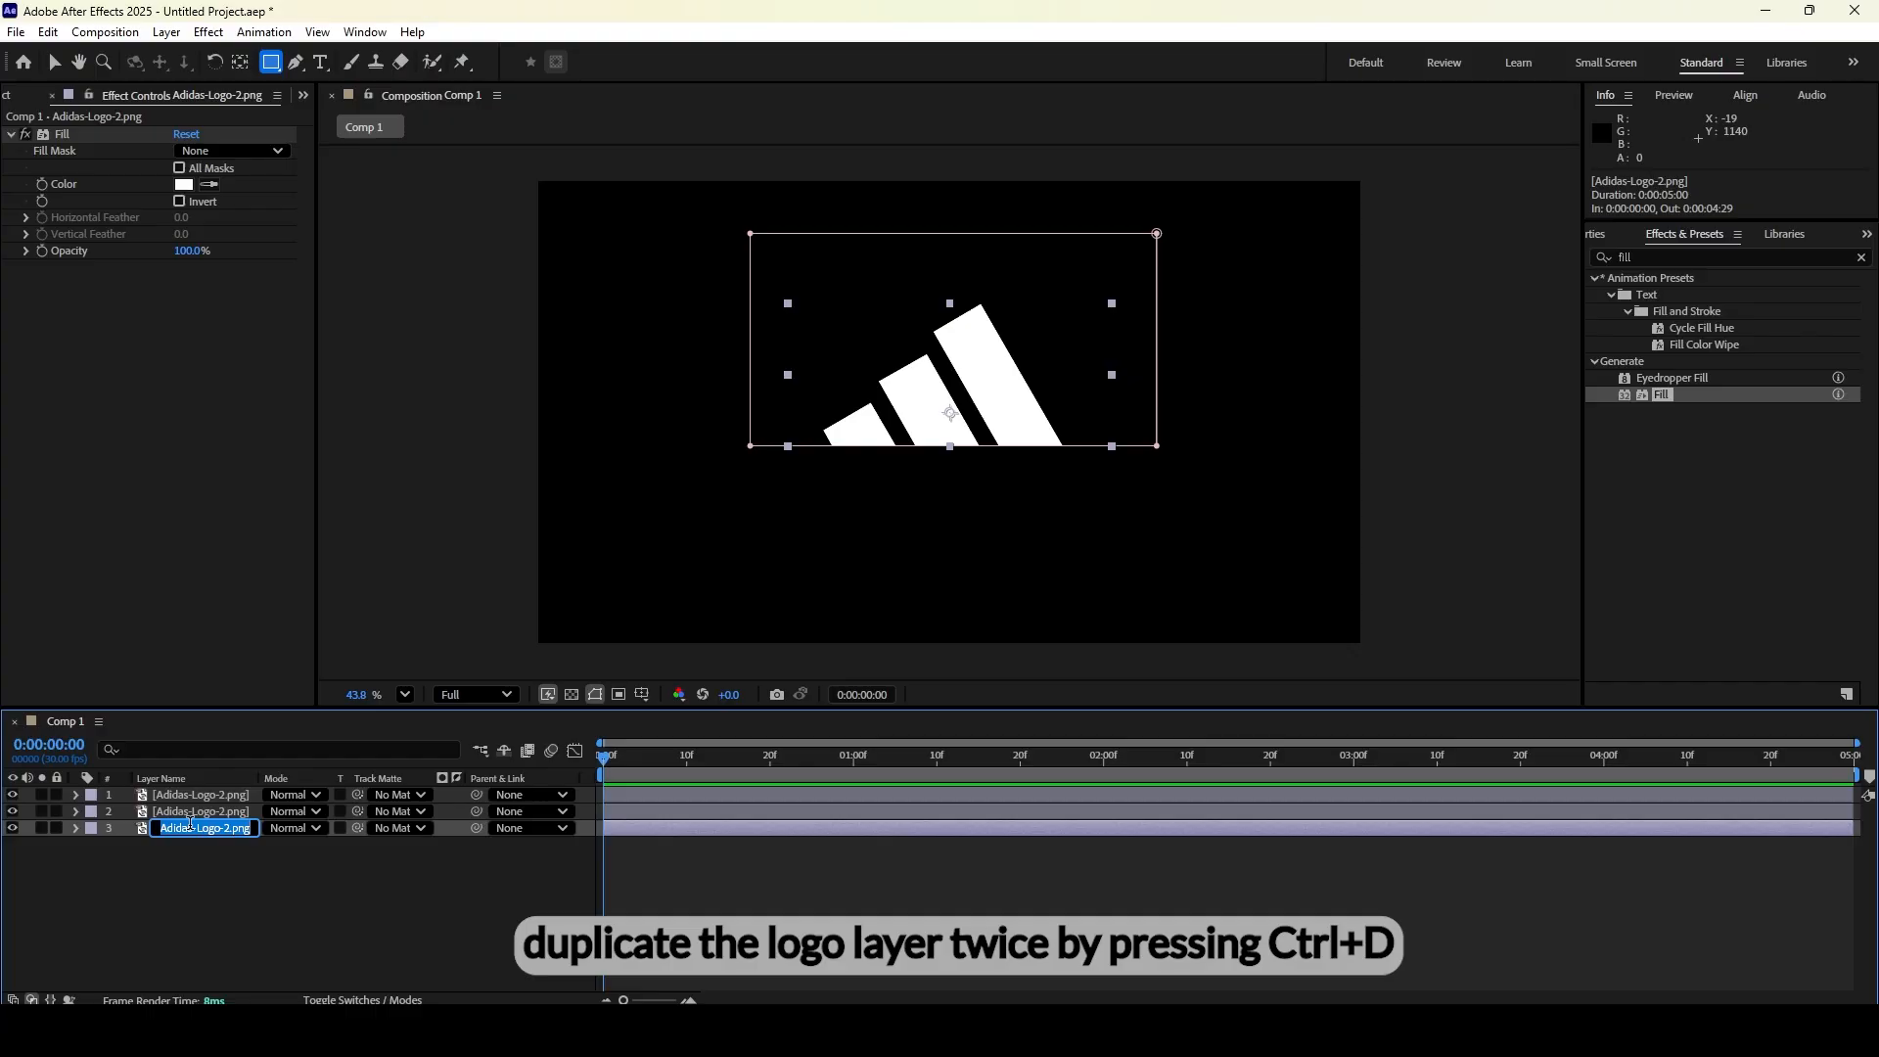
text(small)
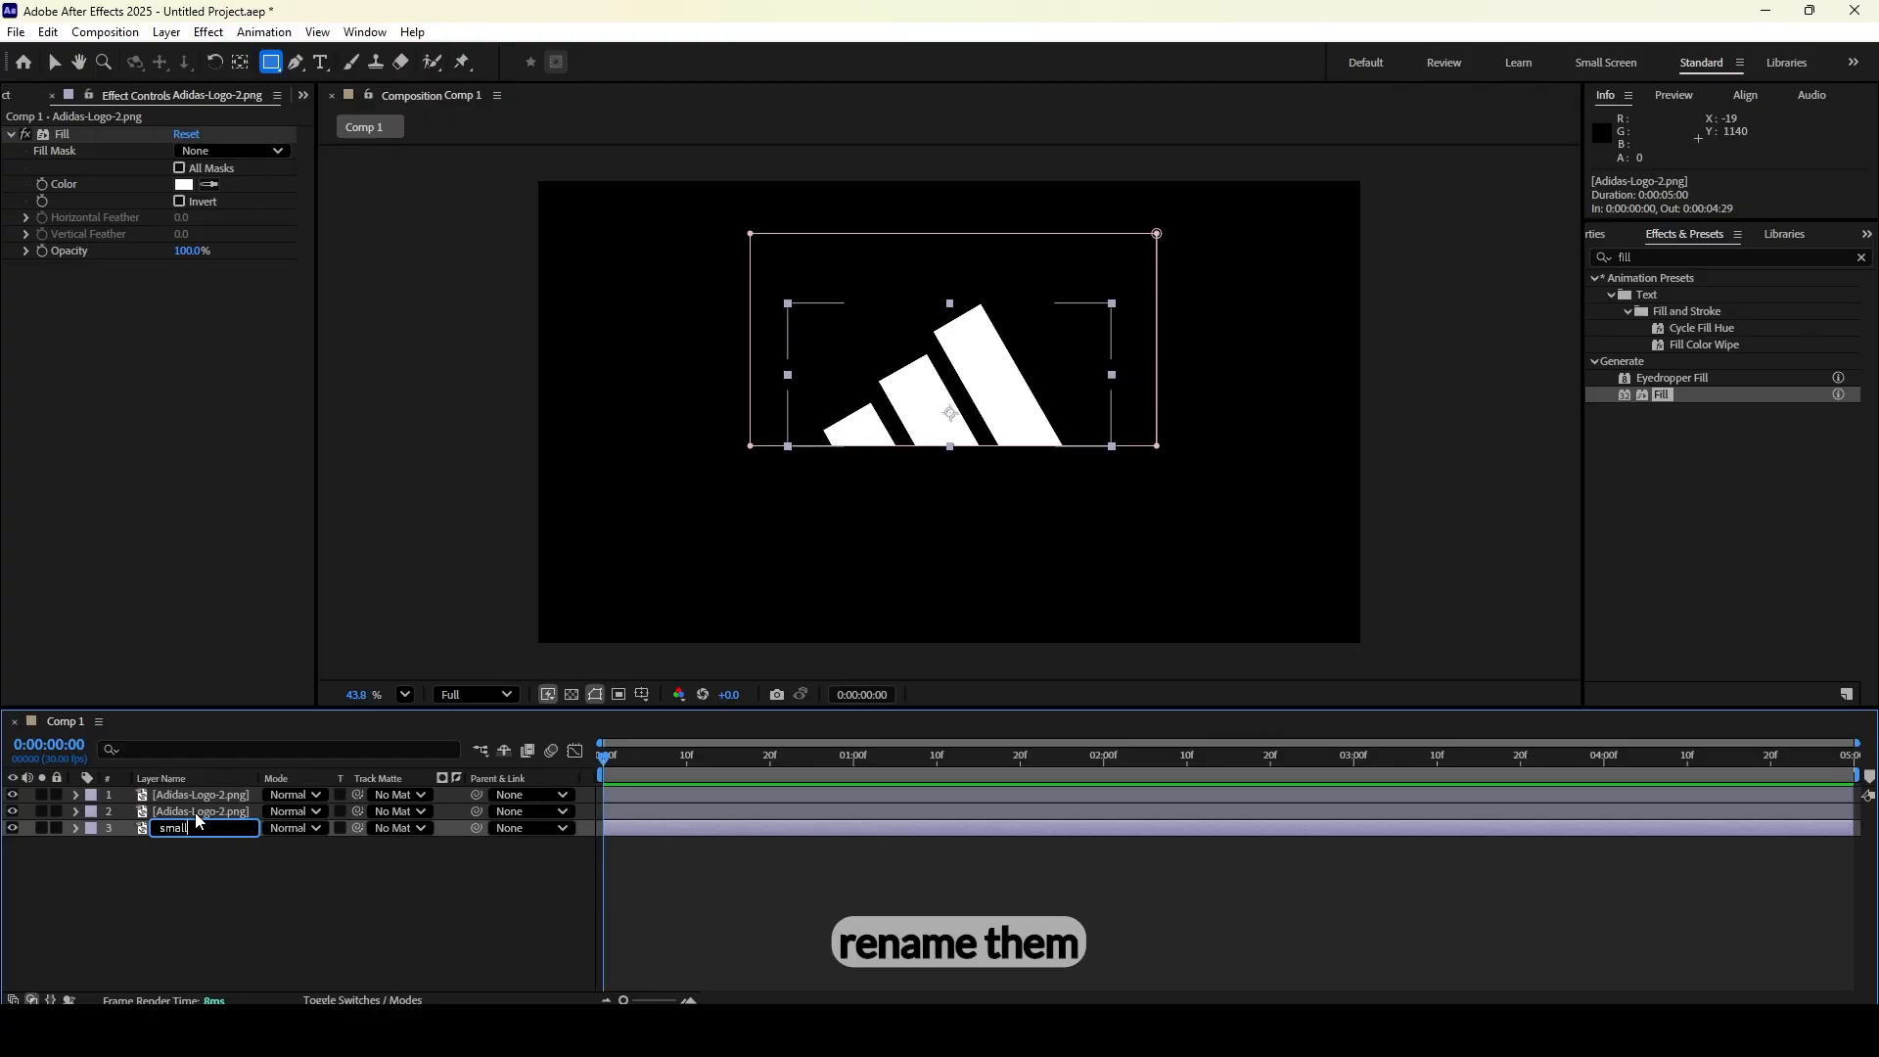
click(199, 820)
key(Return)
text(me)
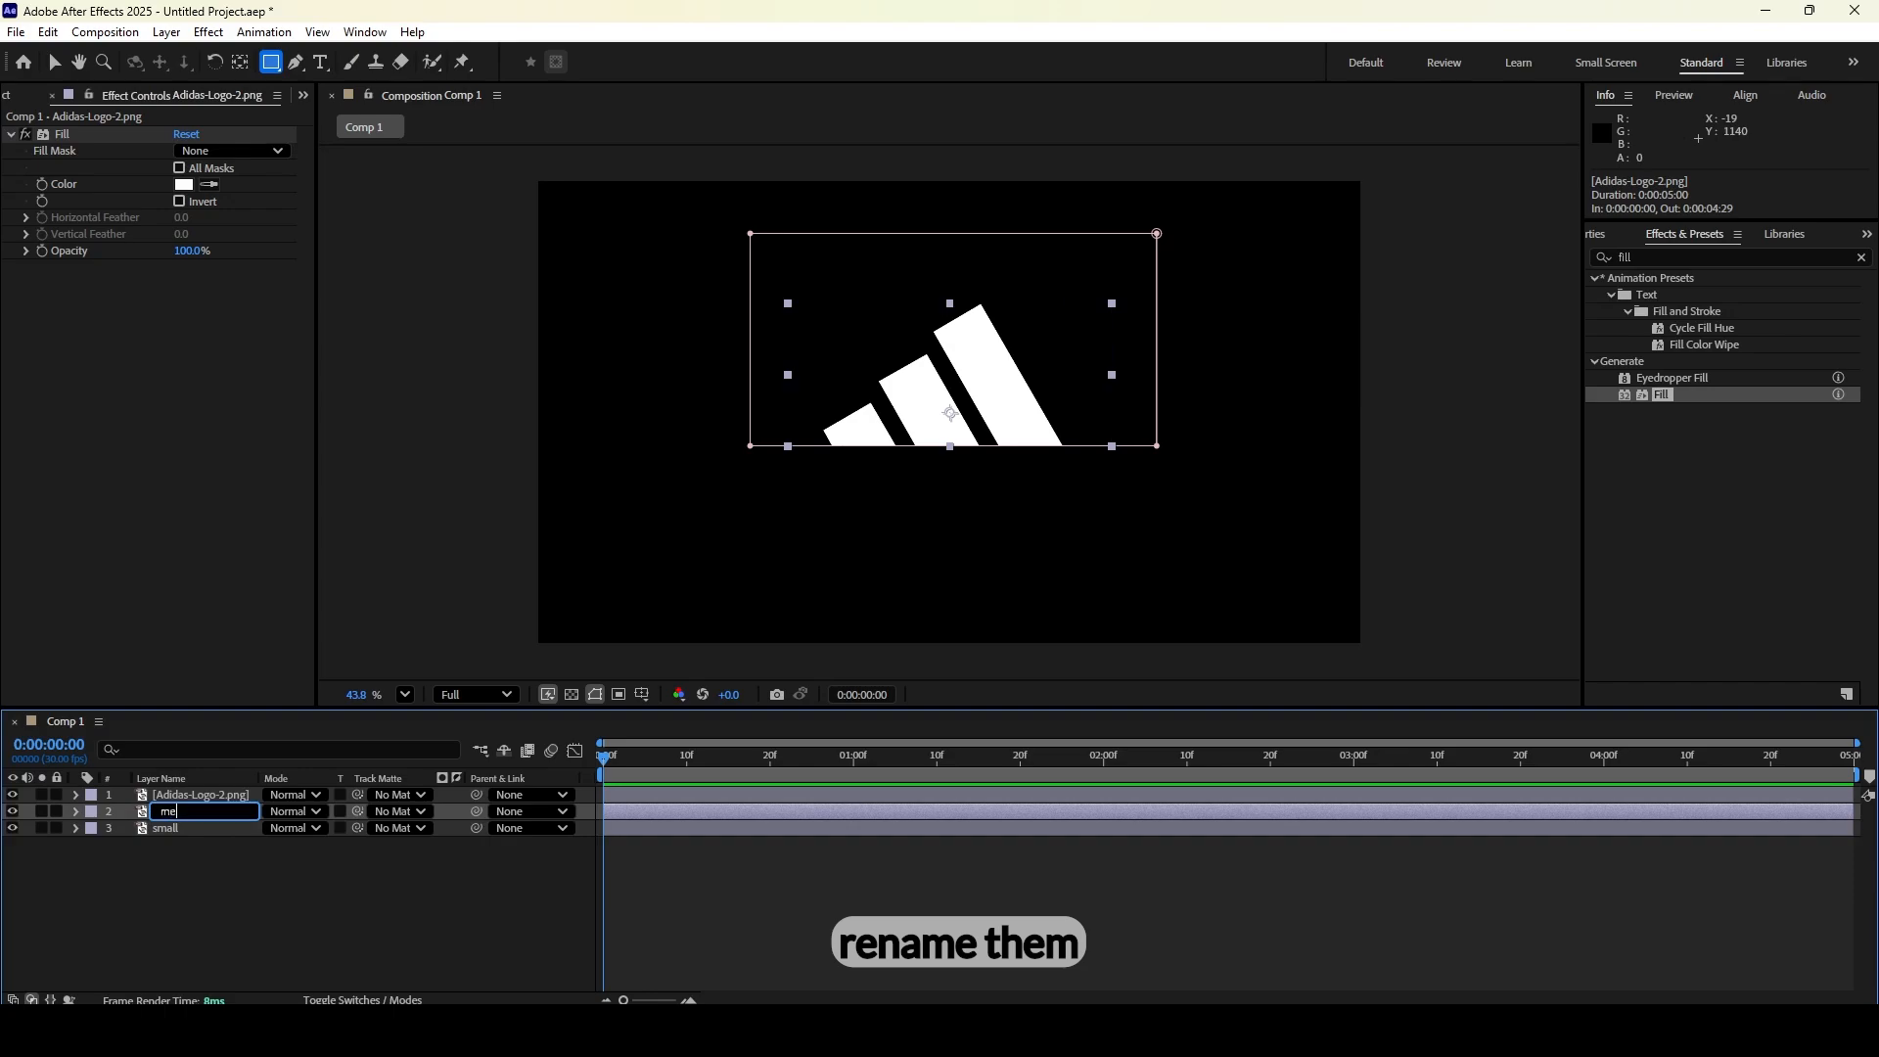
text(dium)
key(Return)
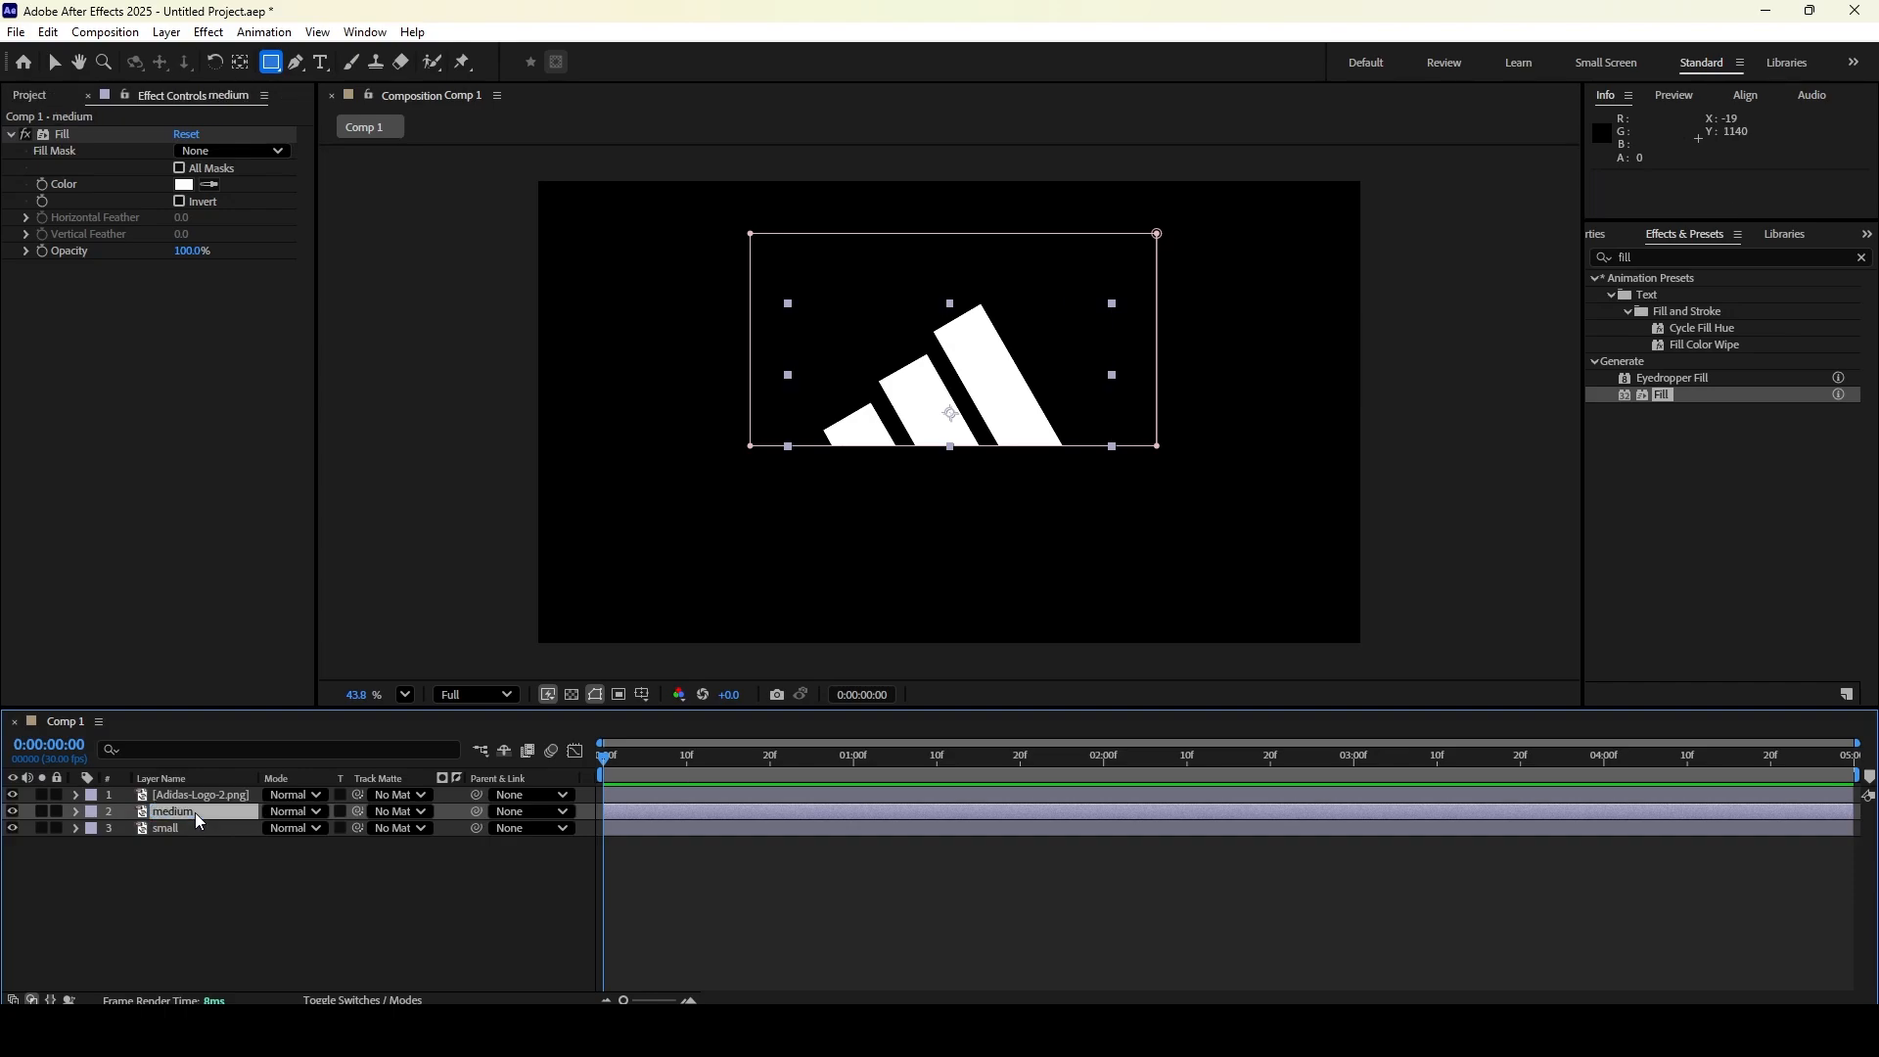
click(214, 795)
key(Return)
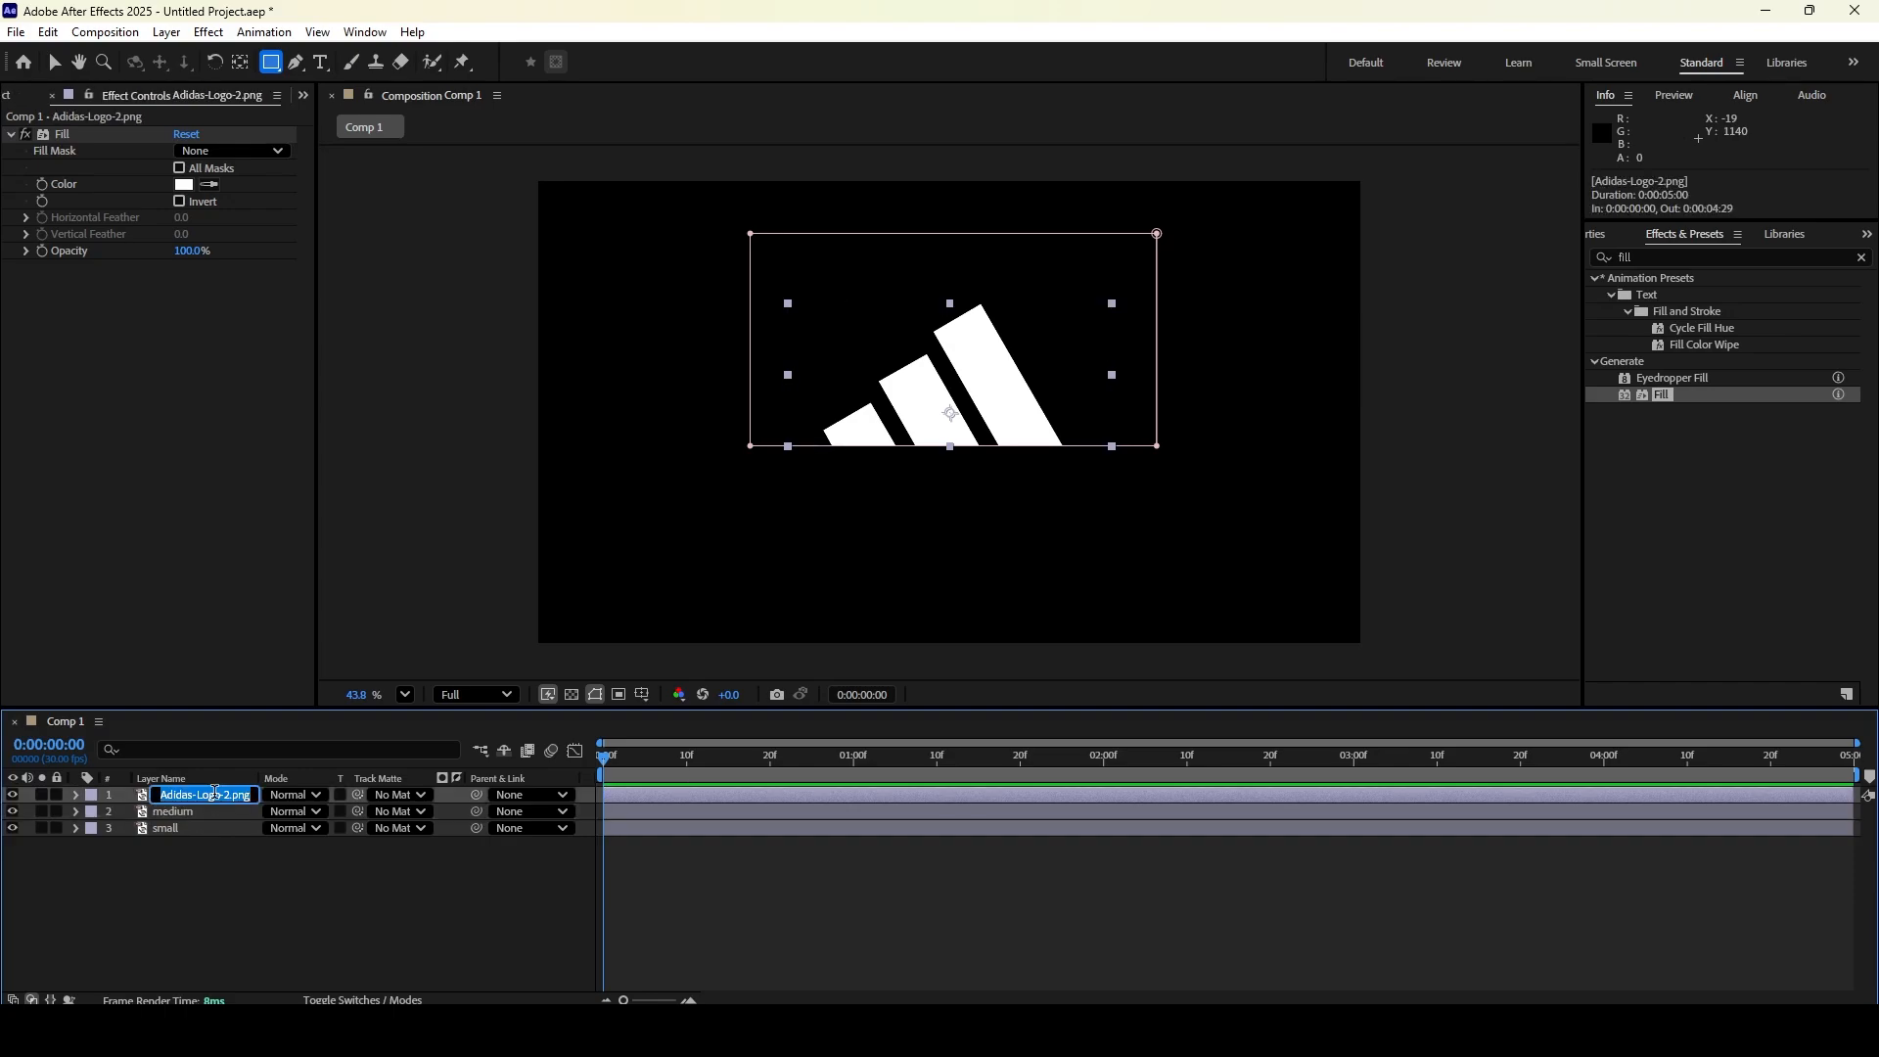
text(large)
key(Return)
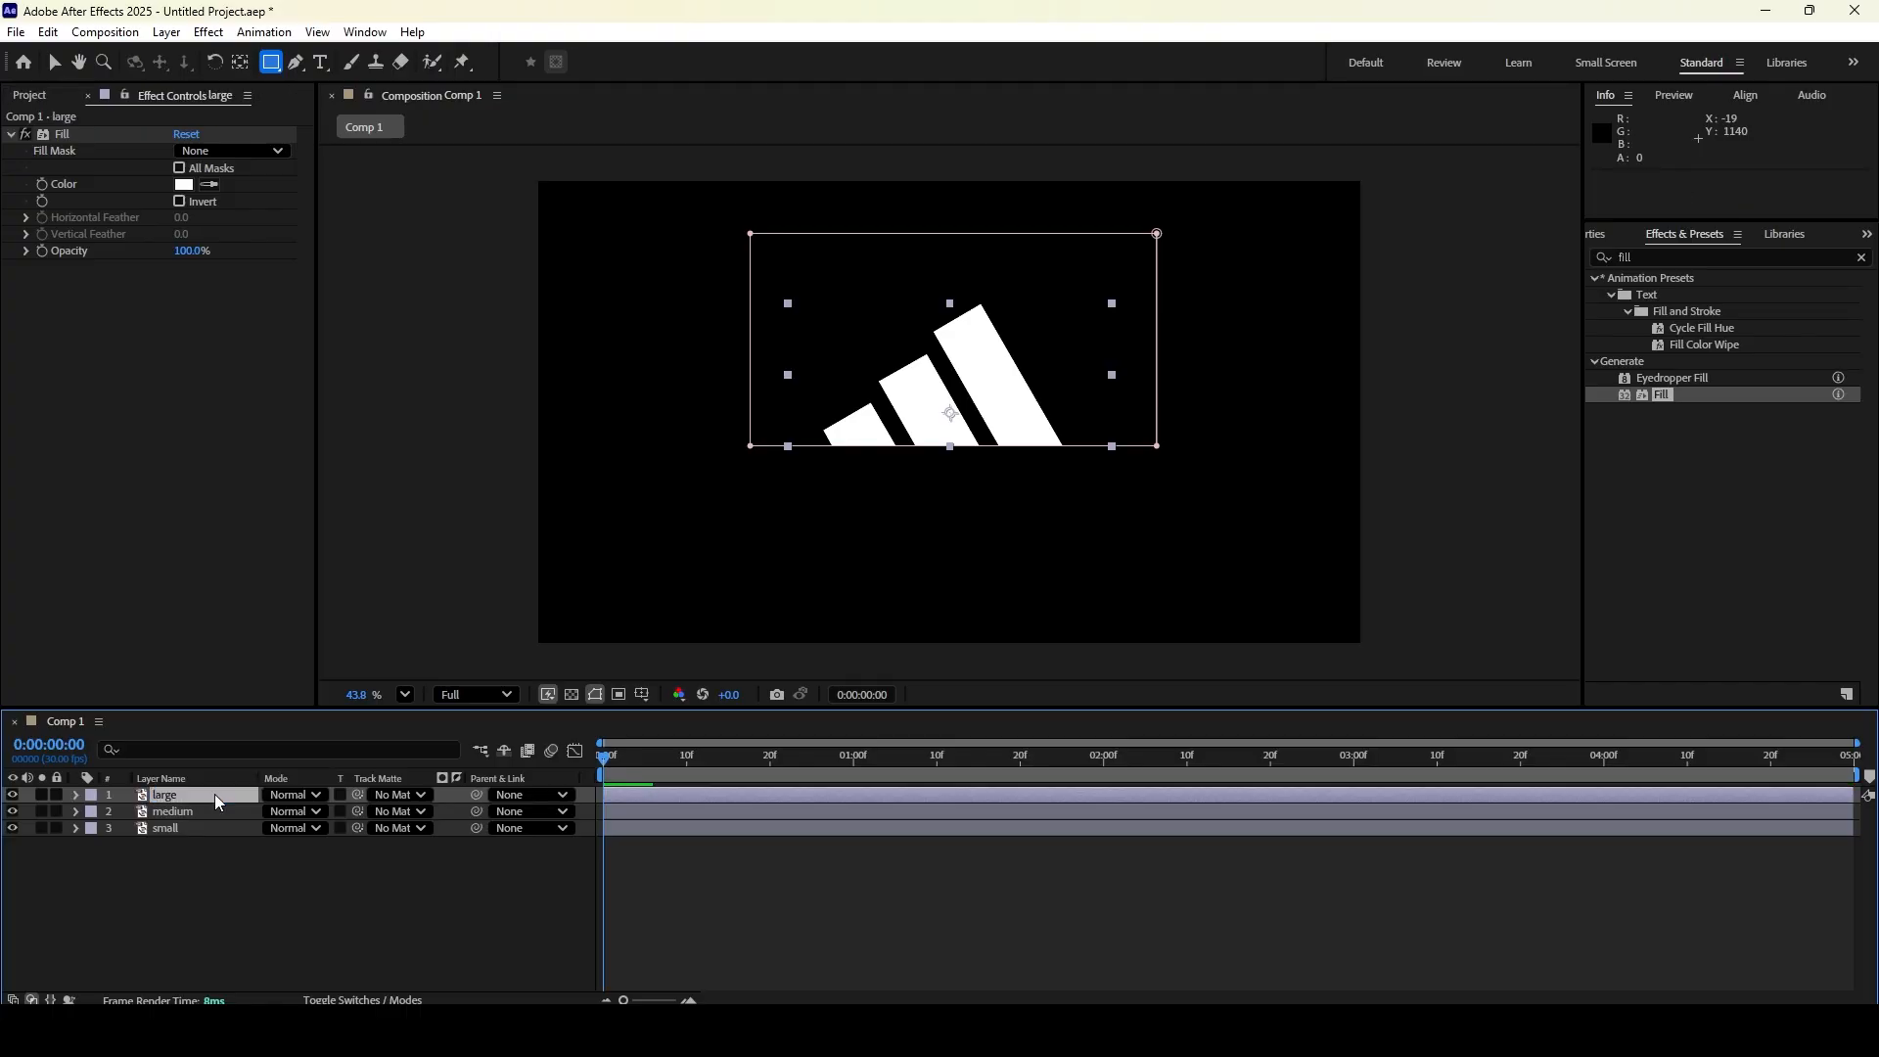
Draw a four-point Pen mask around the smallest stripe on the small layer, extending below the stripe's bottom edge
click(214, 826)
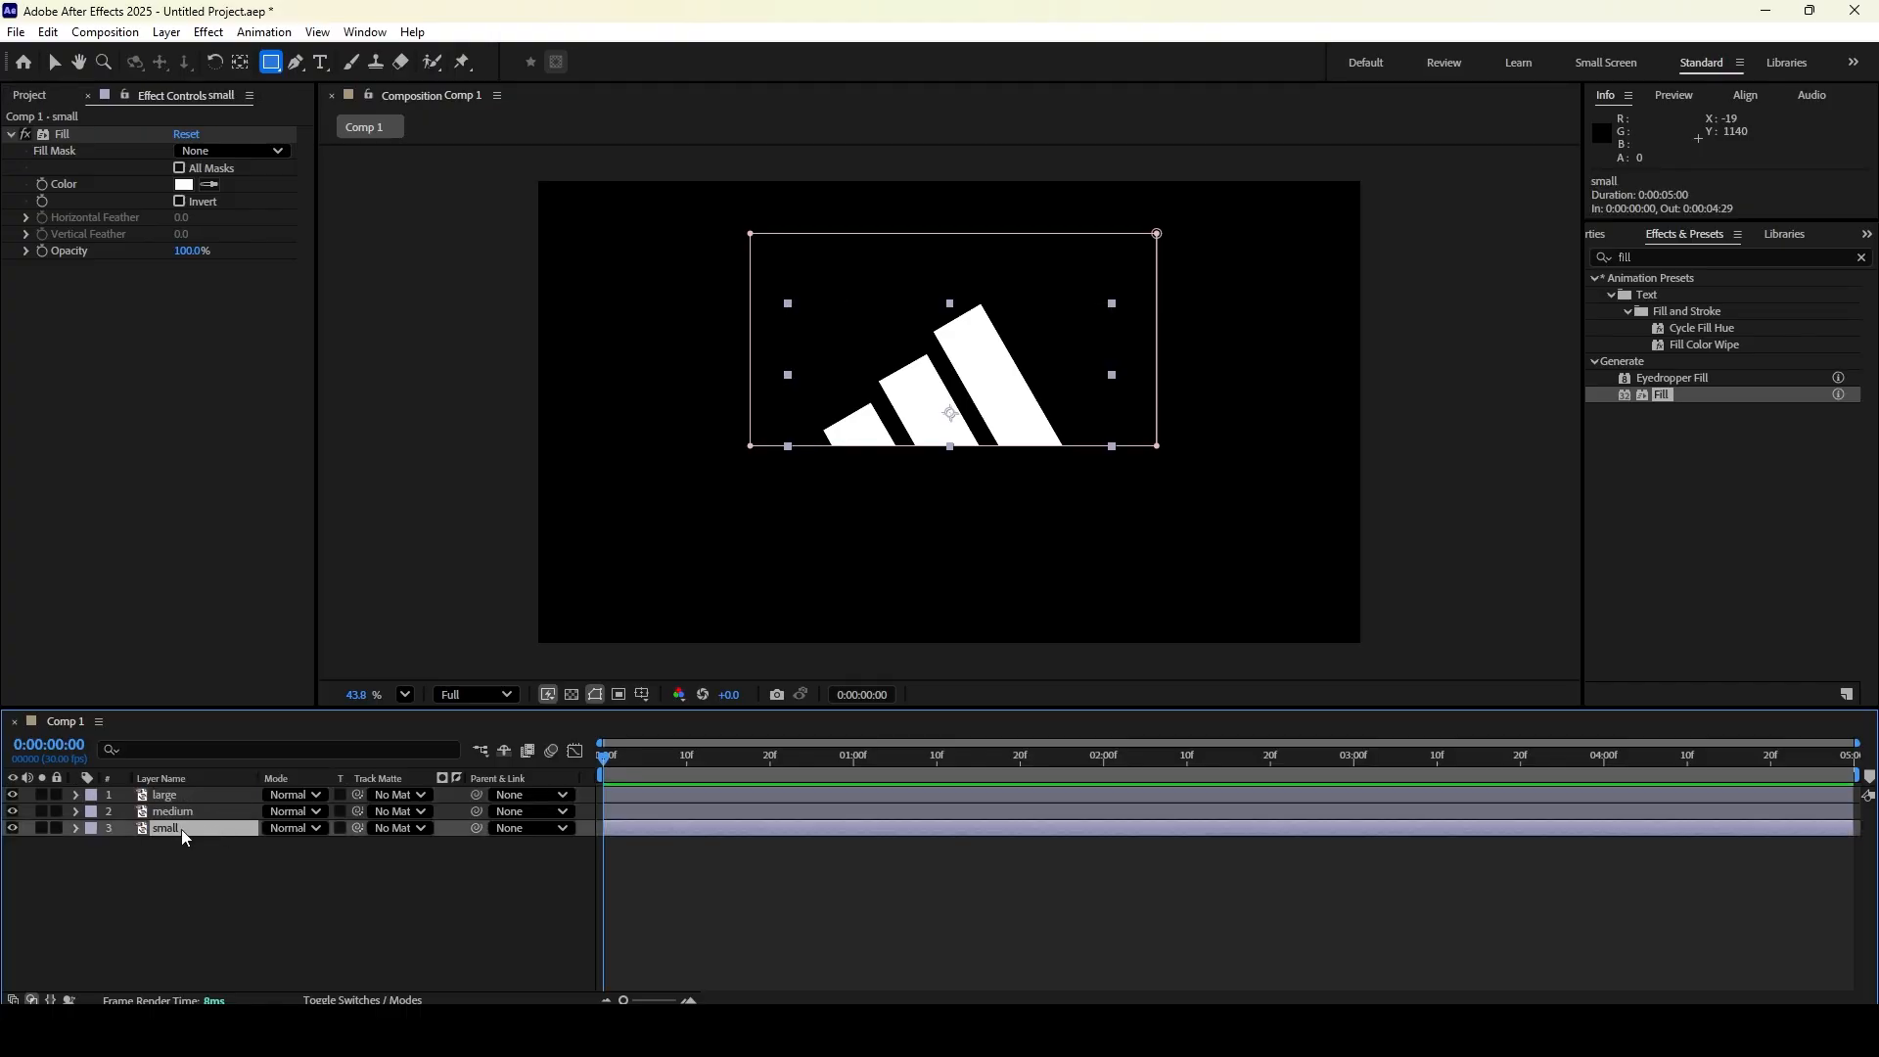
click(295, 62)
click(855, 366)
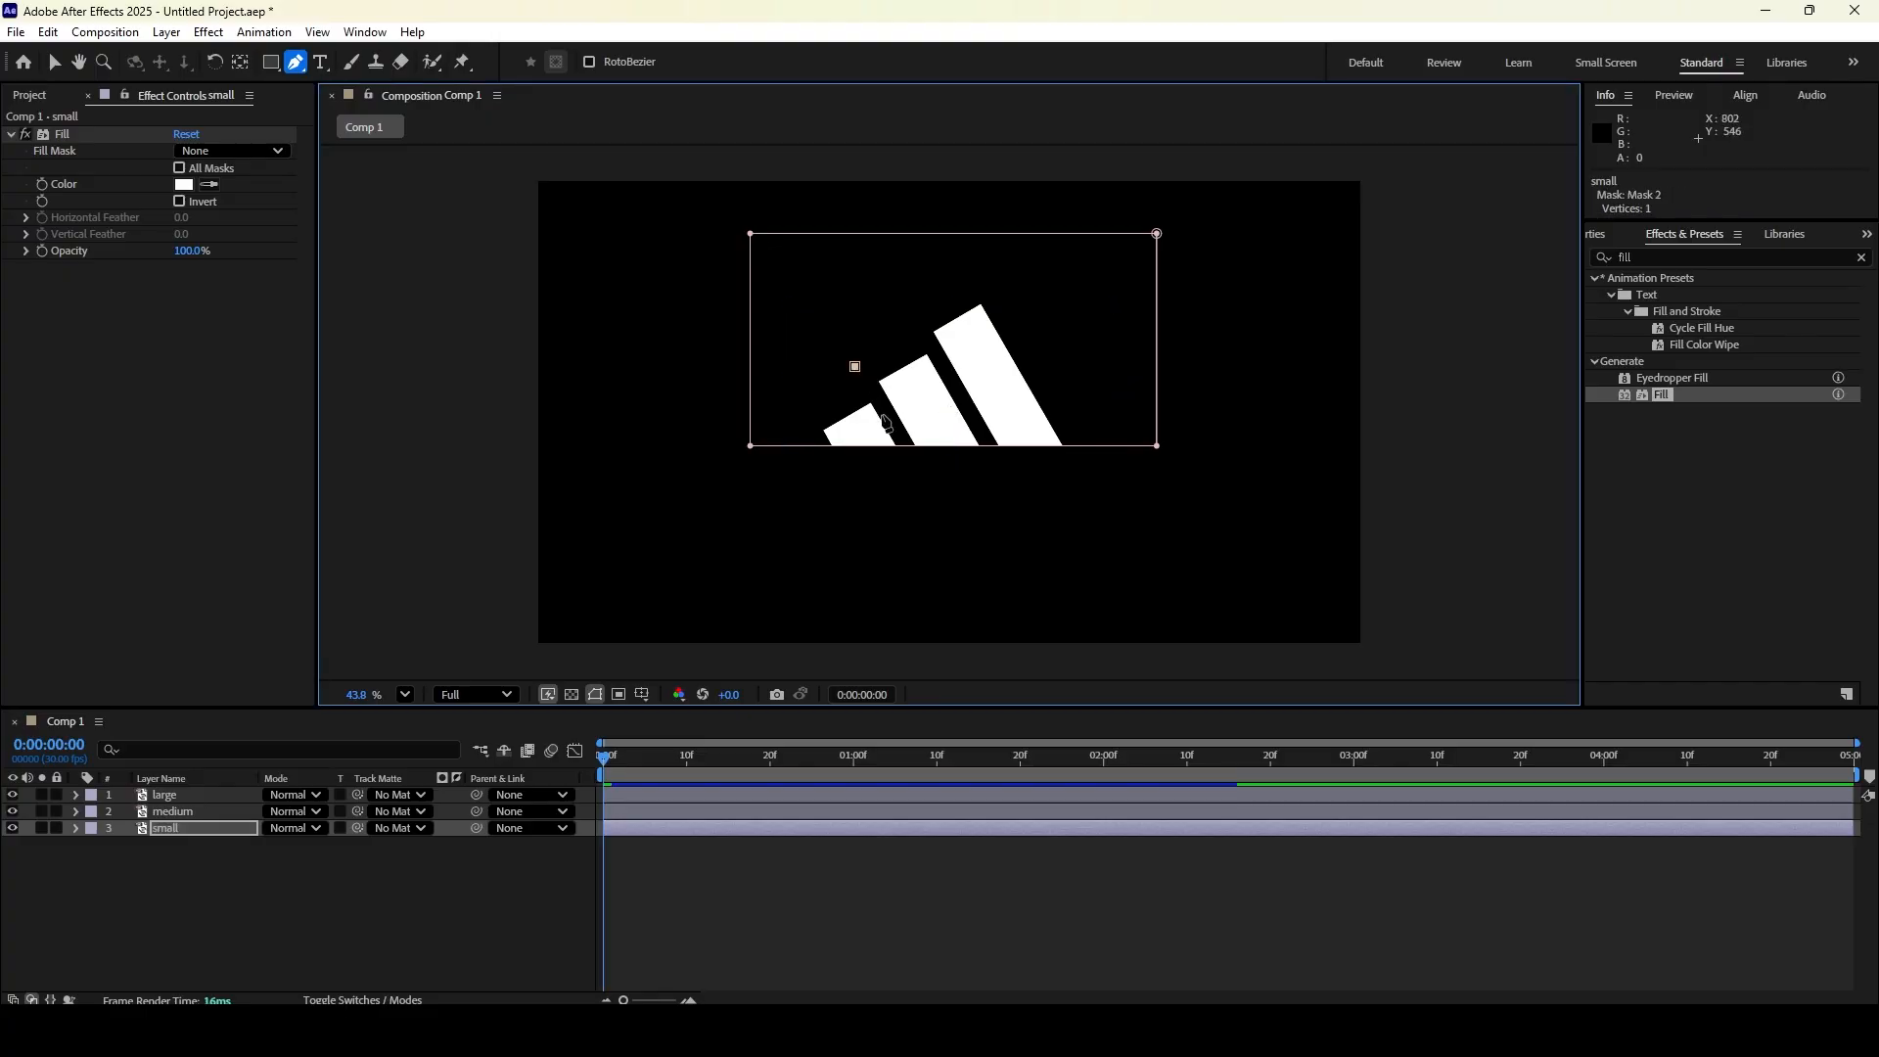
click(913, 459)
click(835, 477)
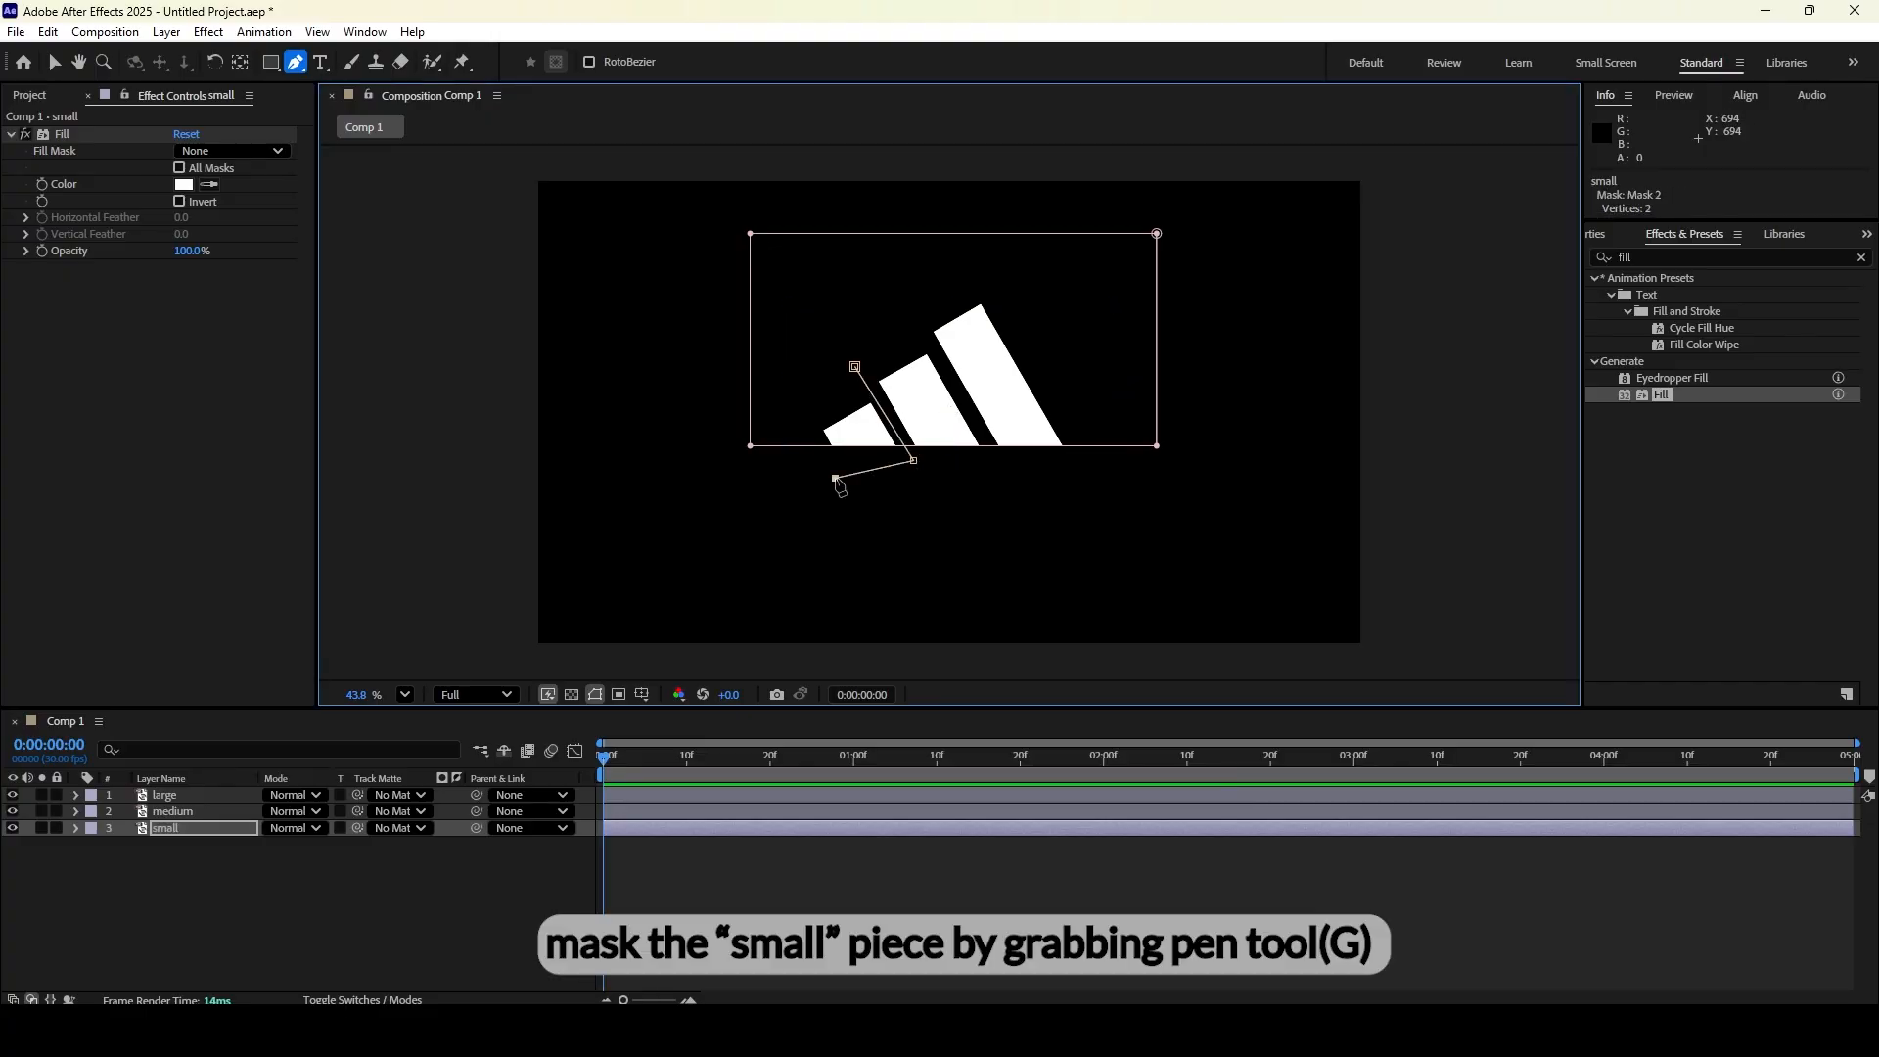
click(792, 406)
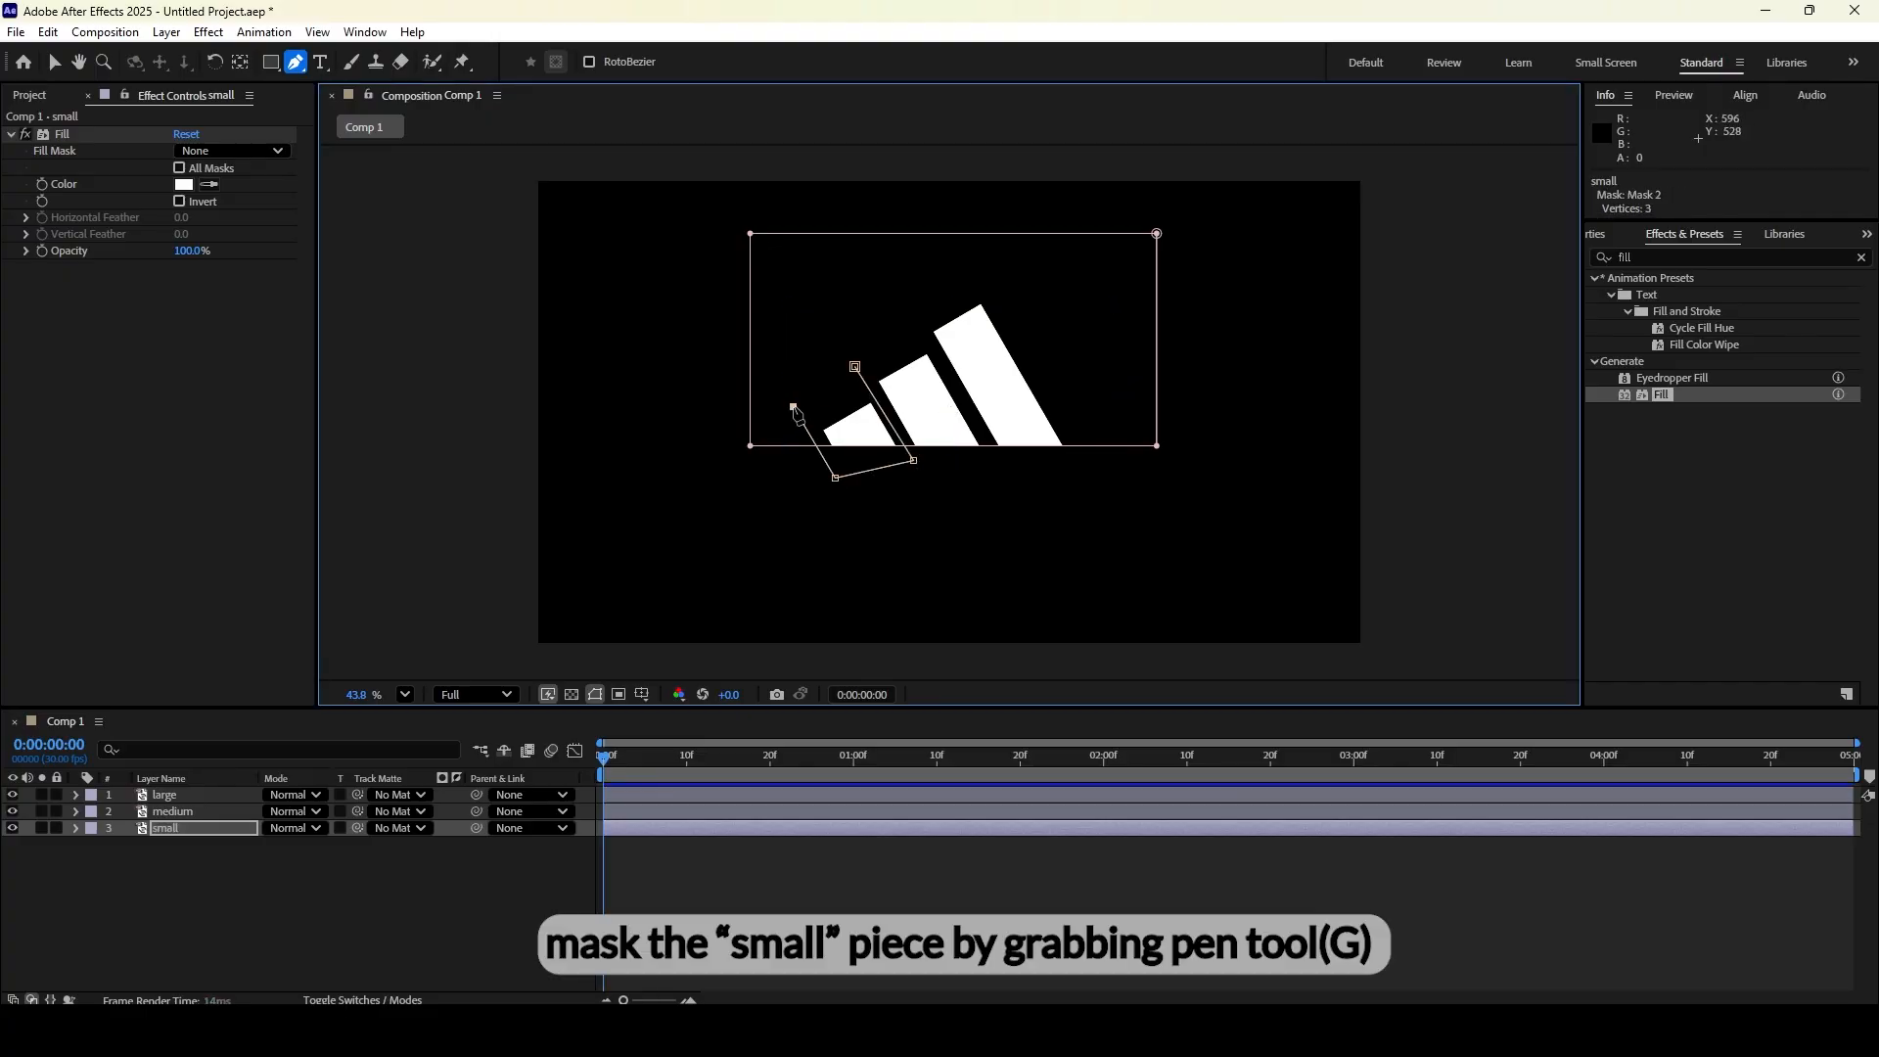
click(854, 366)
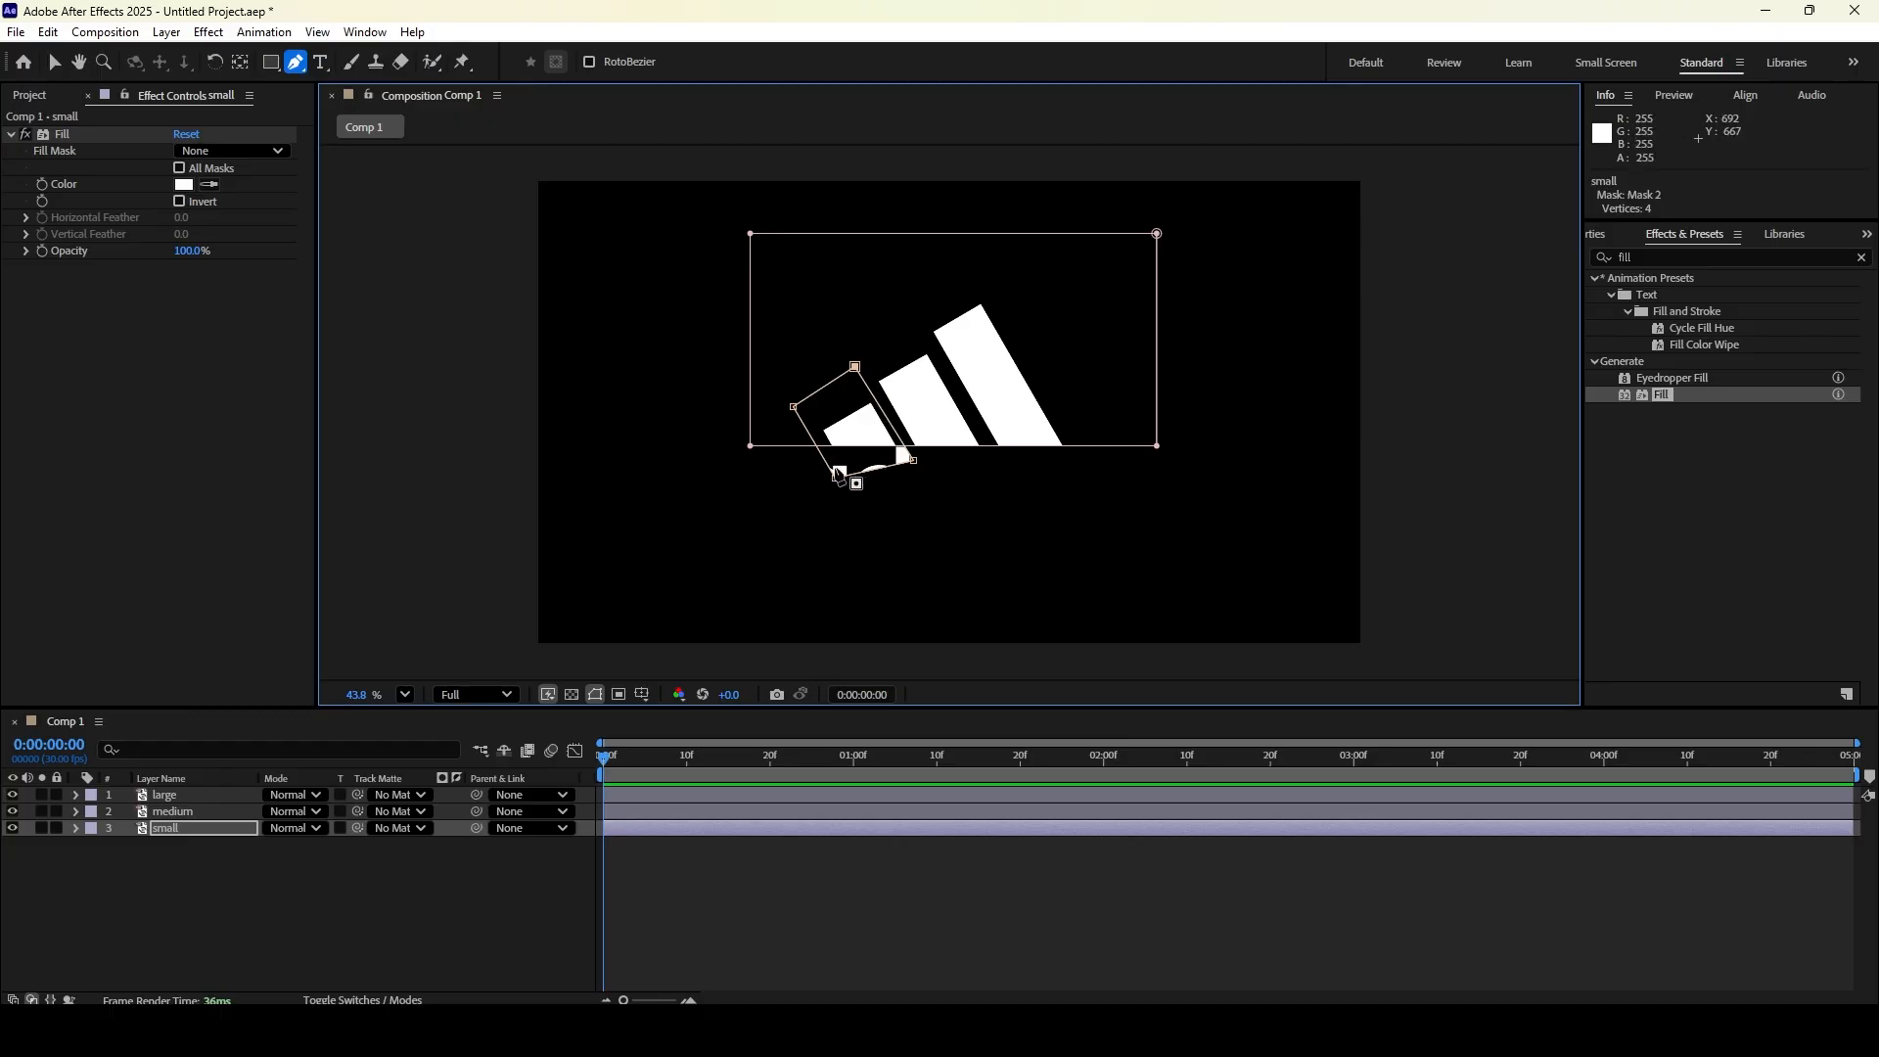
key(v)
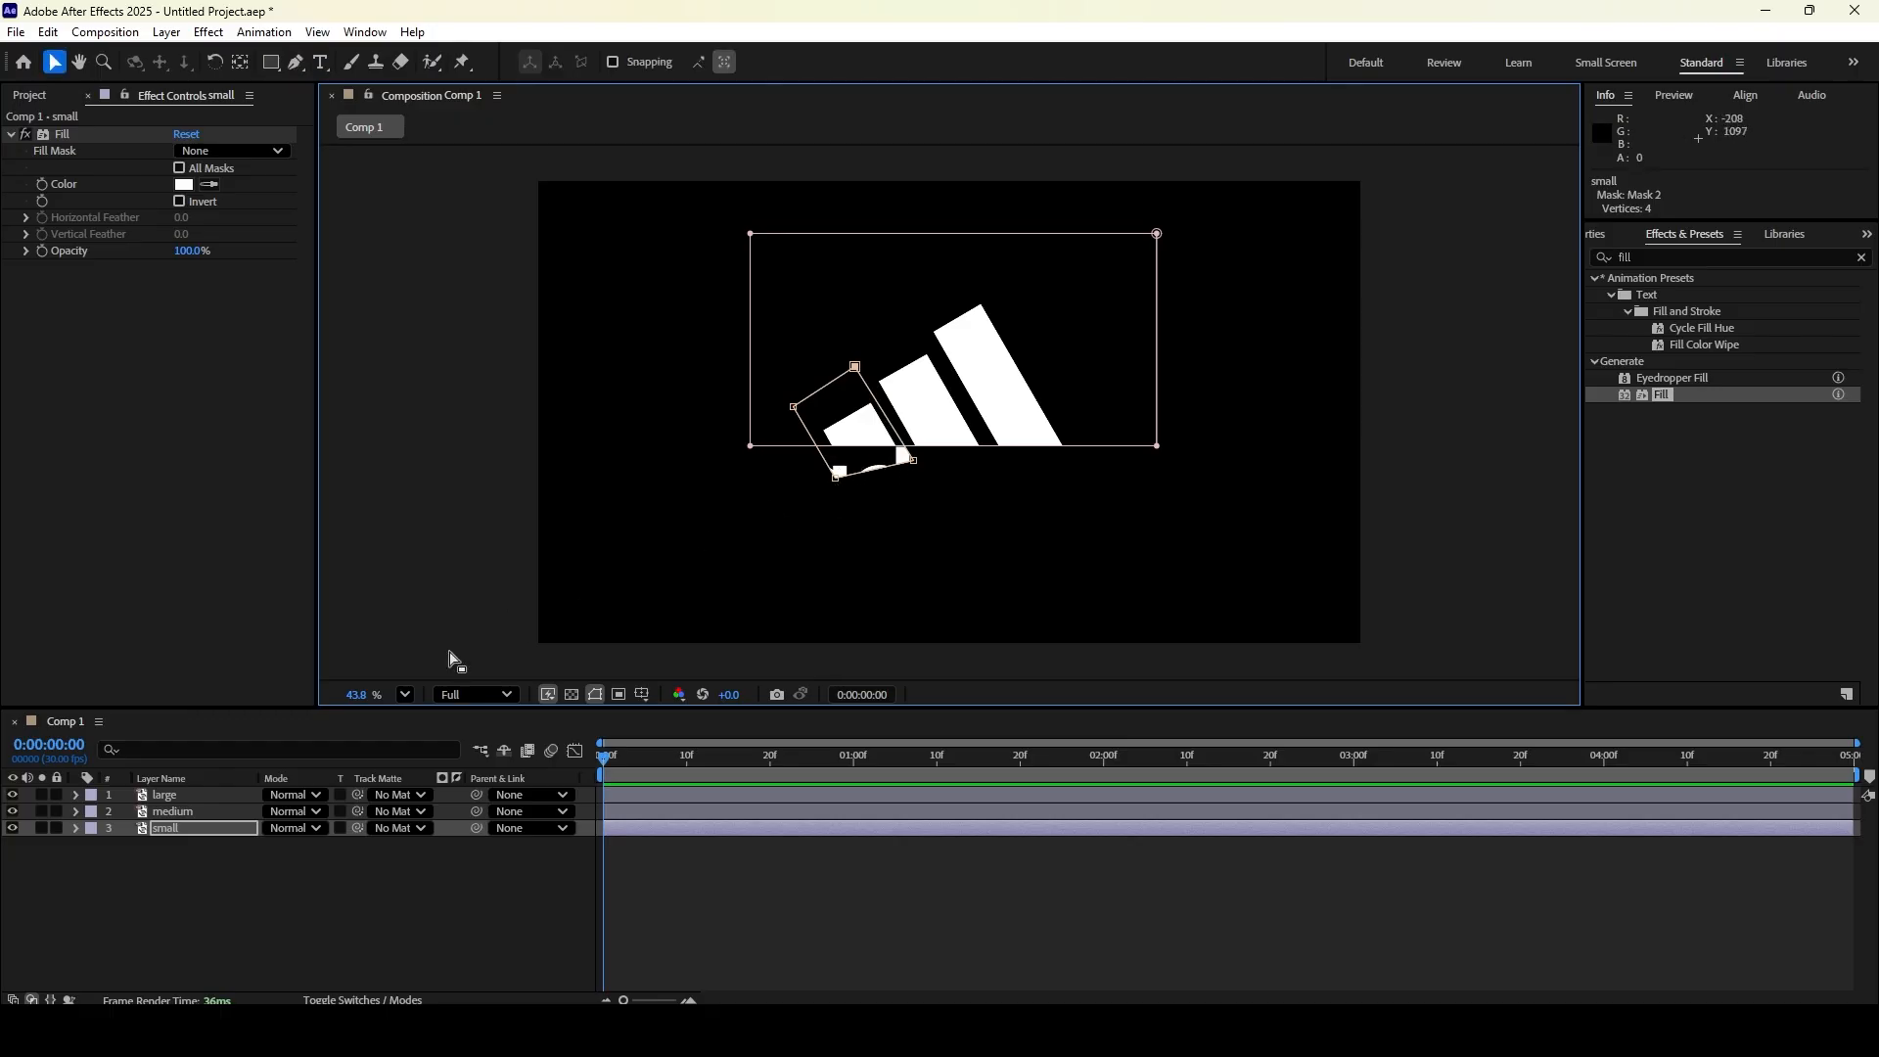
Set the small layer's second mask to Intersect and collapse the layer's properties
click(77, 828)
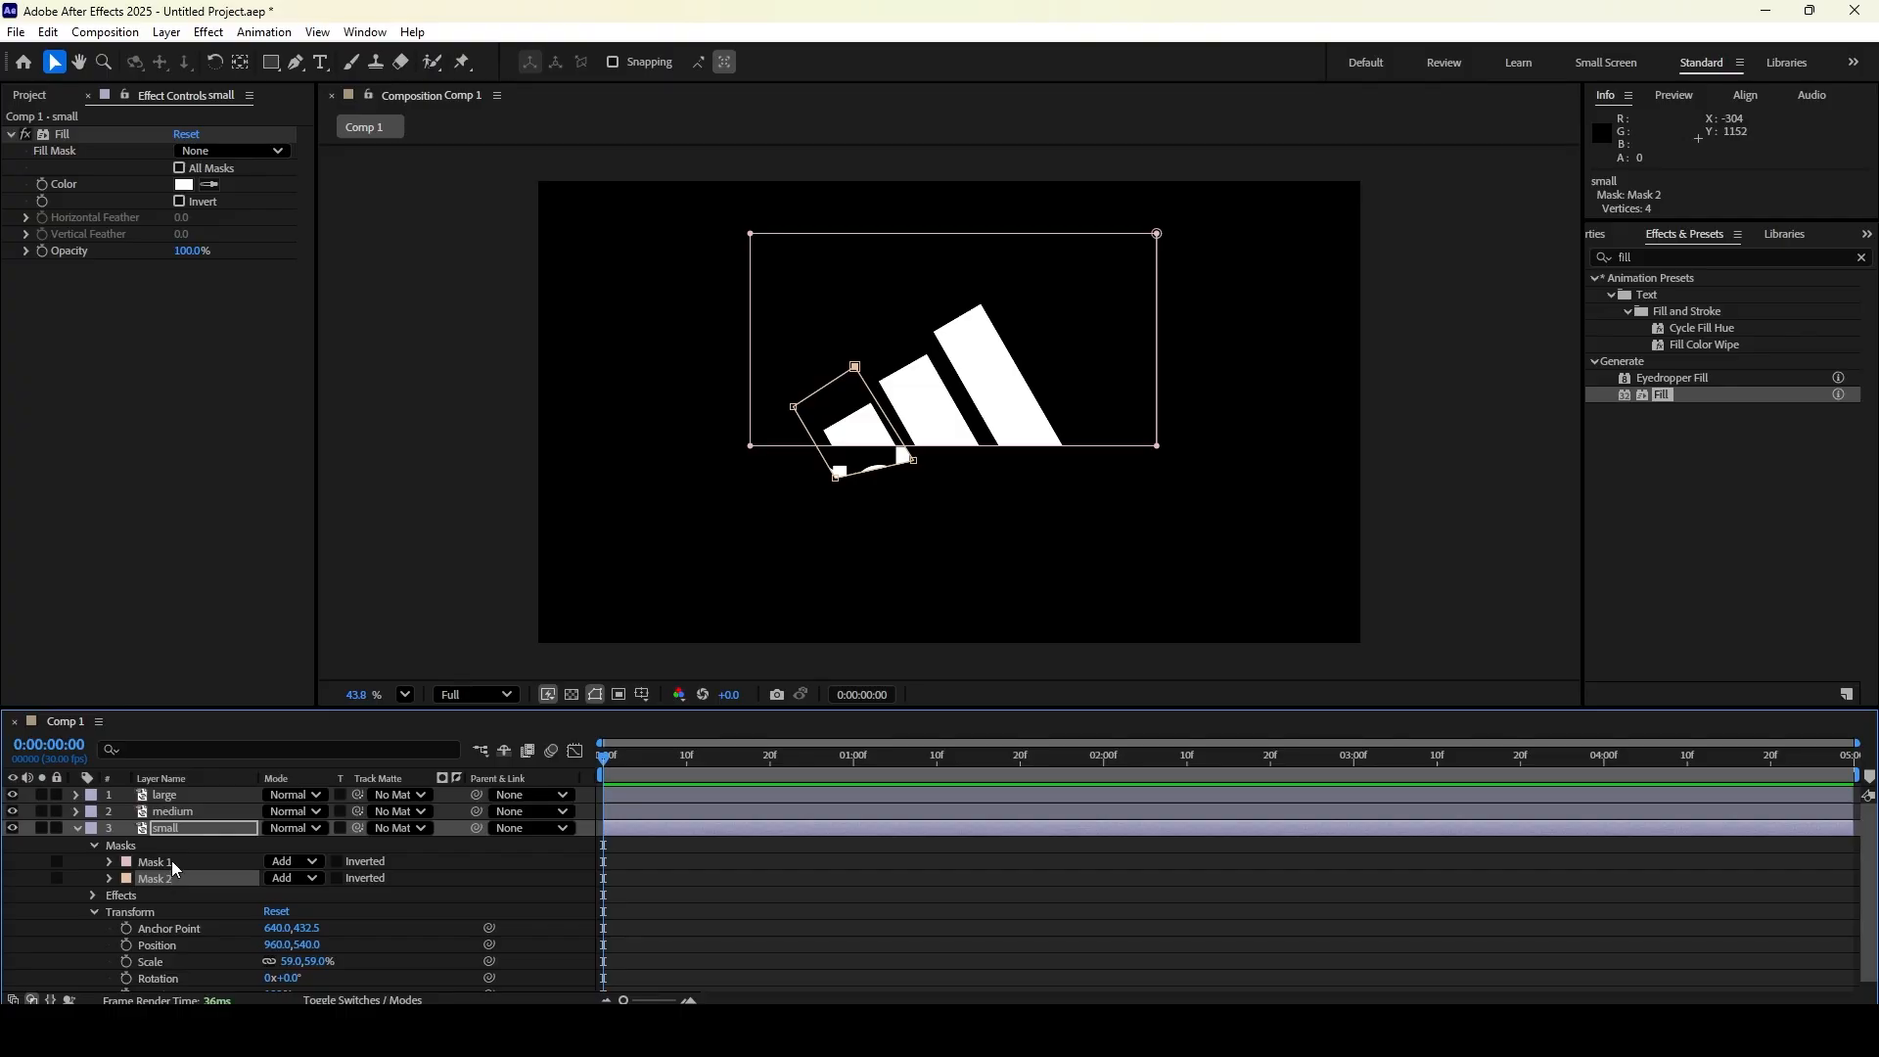
click(315, 876)
click(322, 795)
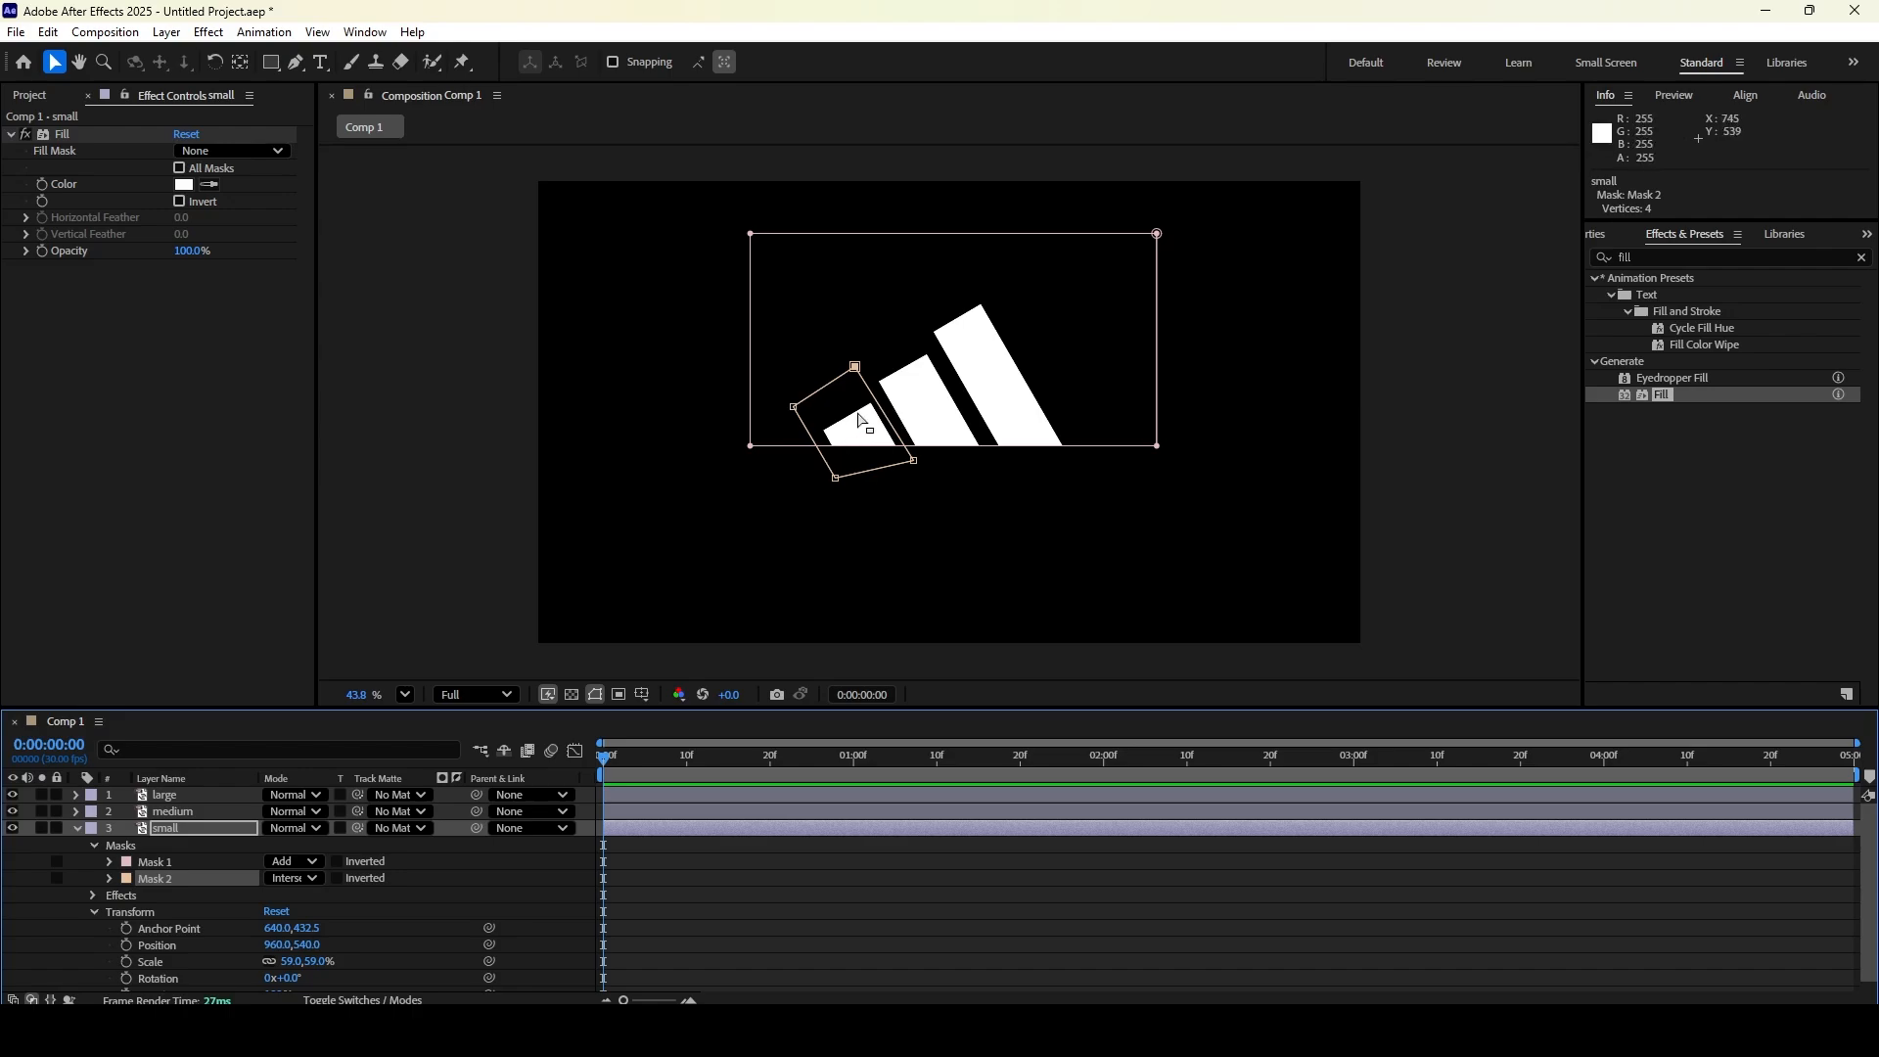
click(78, 825)
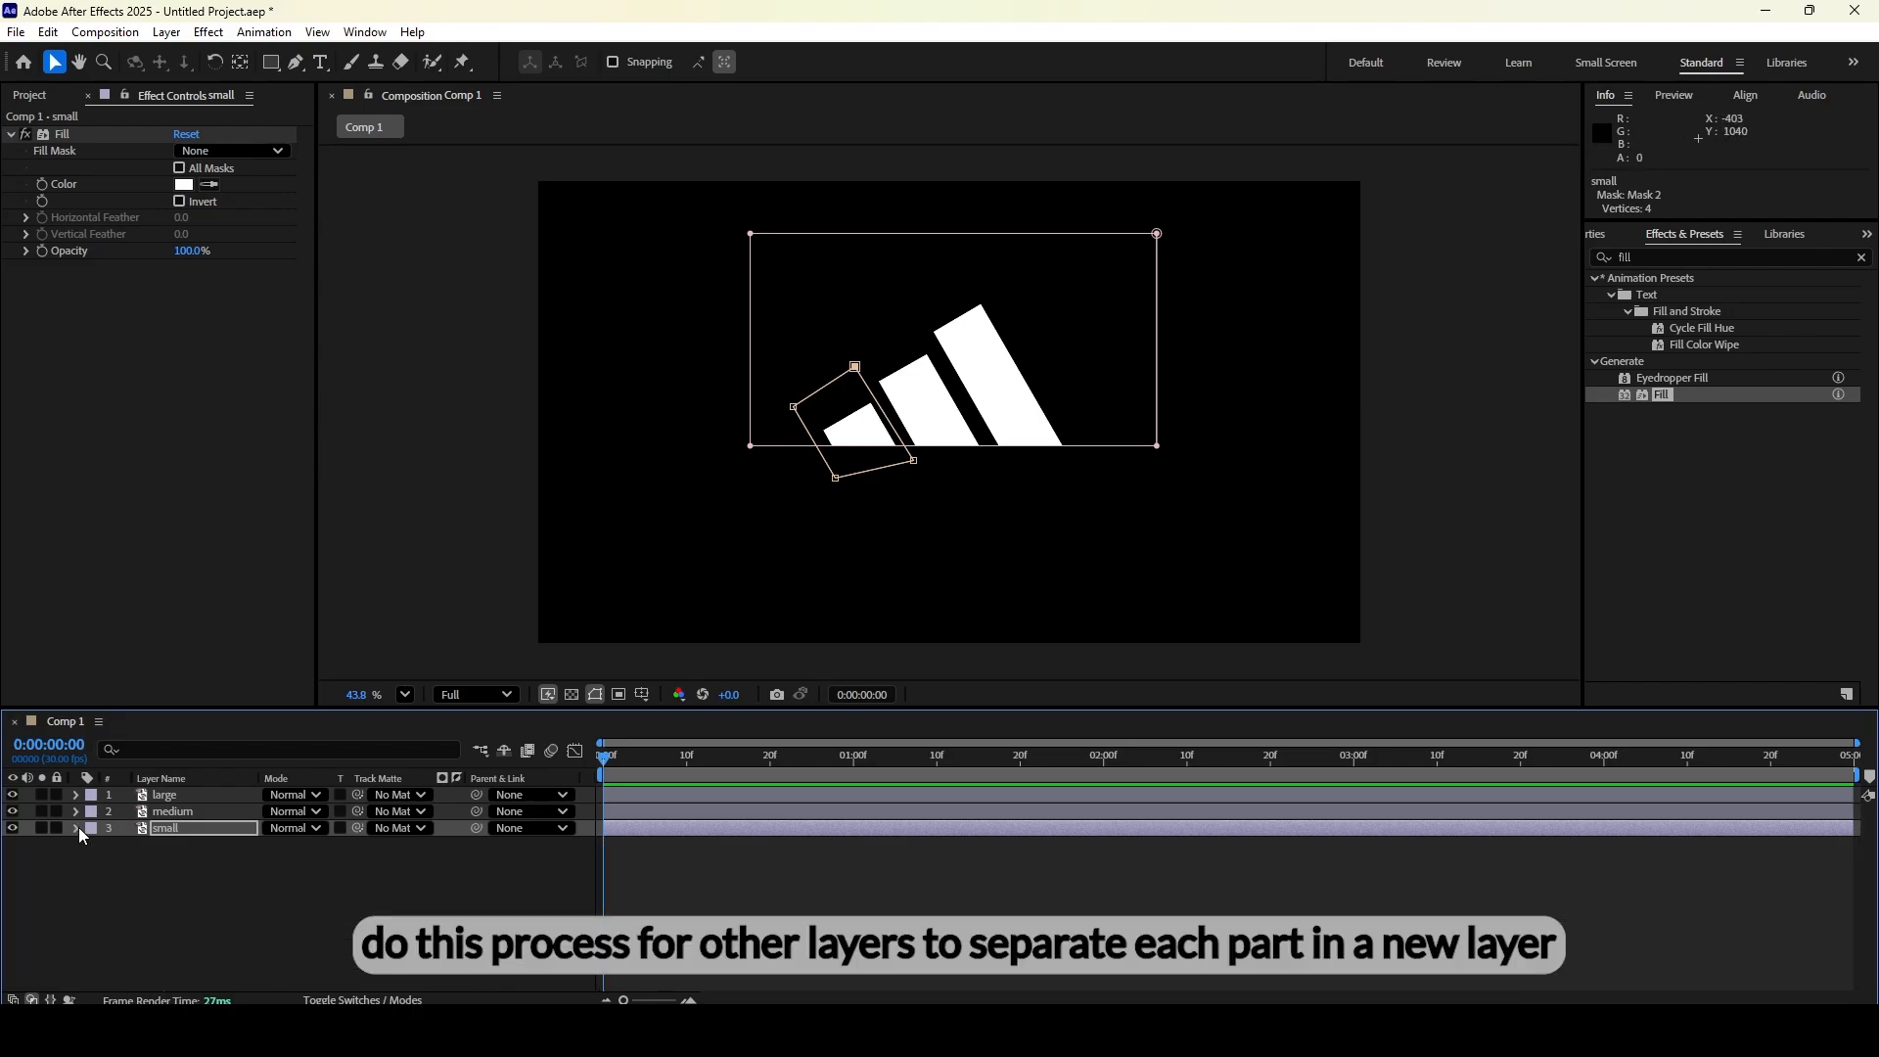
Draw a four-point Pen mask around the middle stripe on the medium layer, extending below the stripe's bottom edge
click(188, 809)
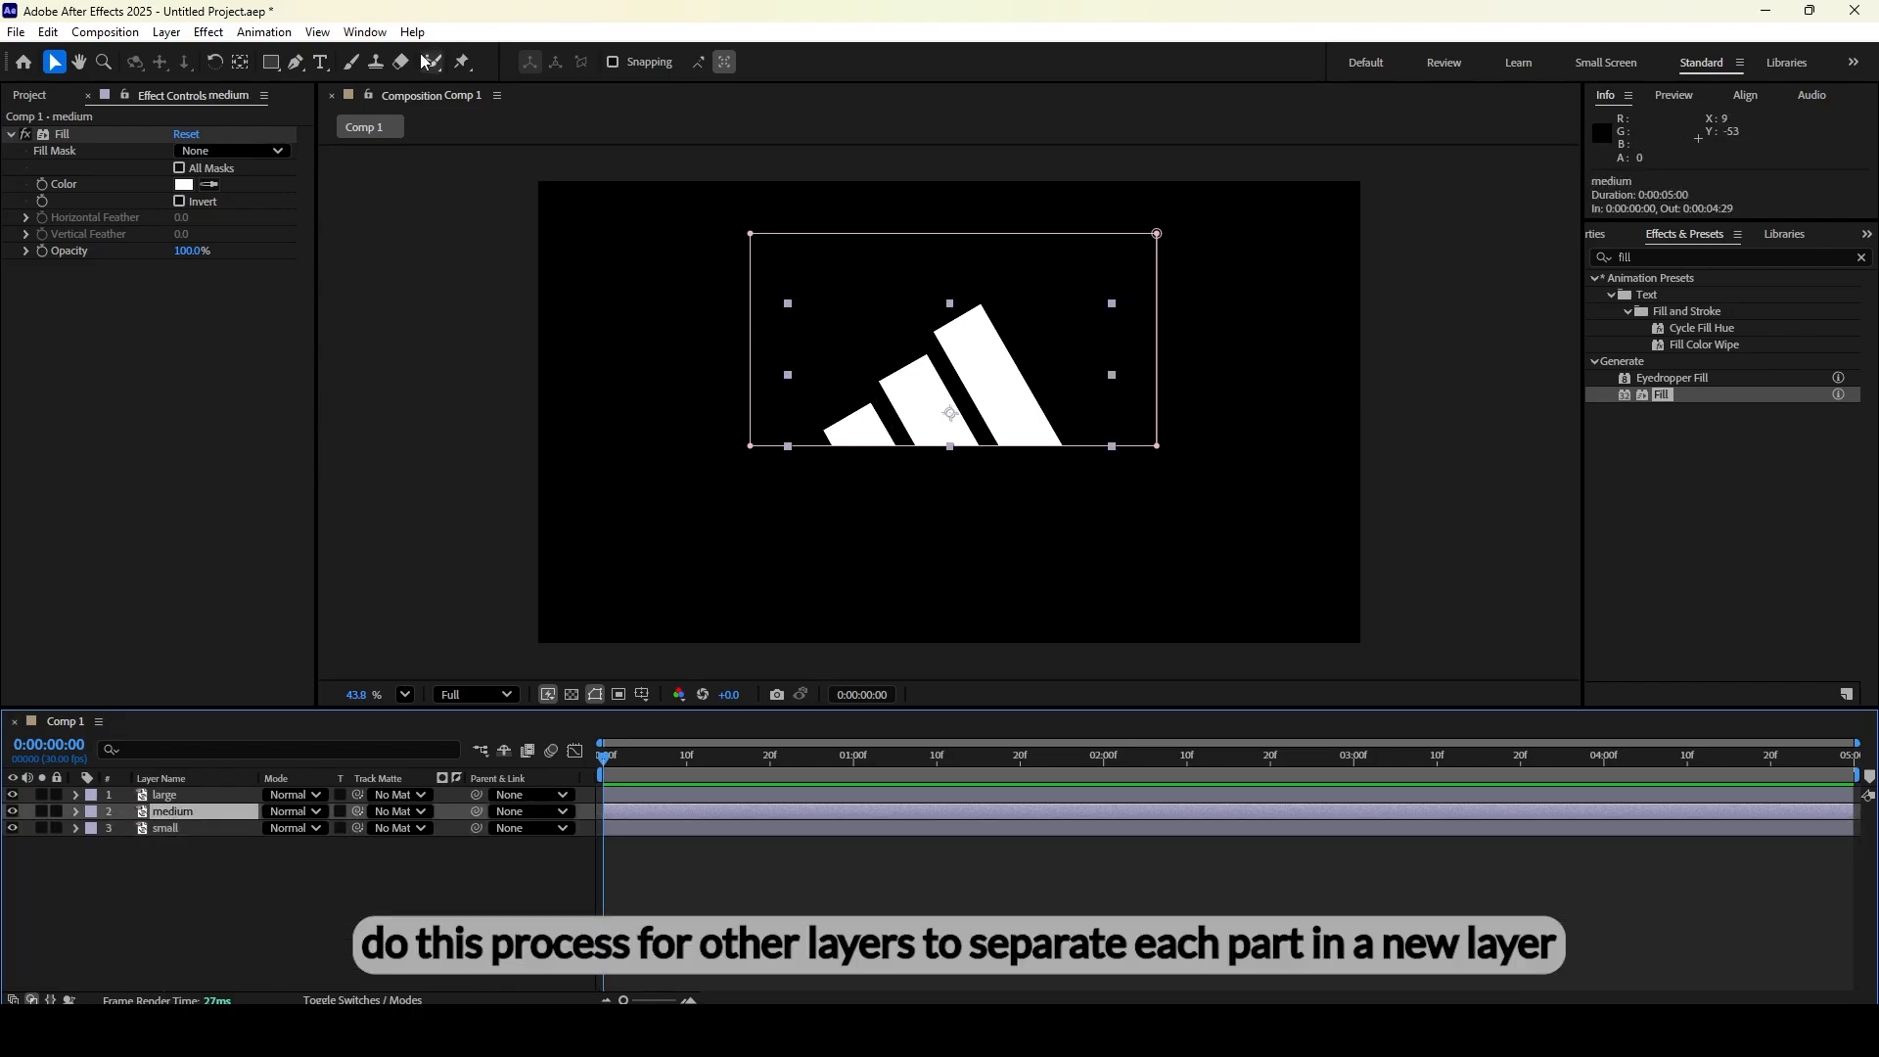
click(294, 62)
click(915, 321)
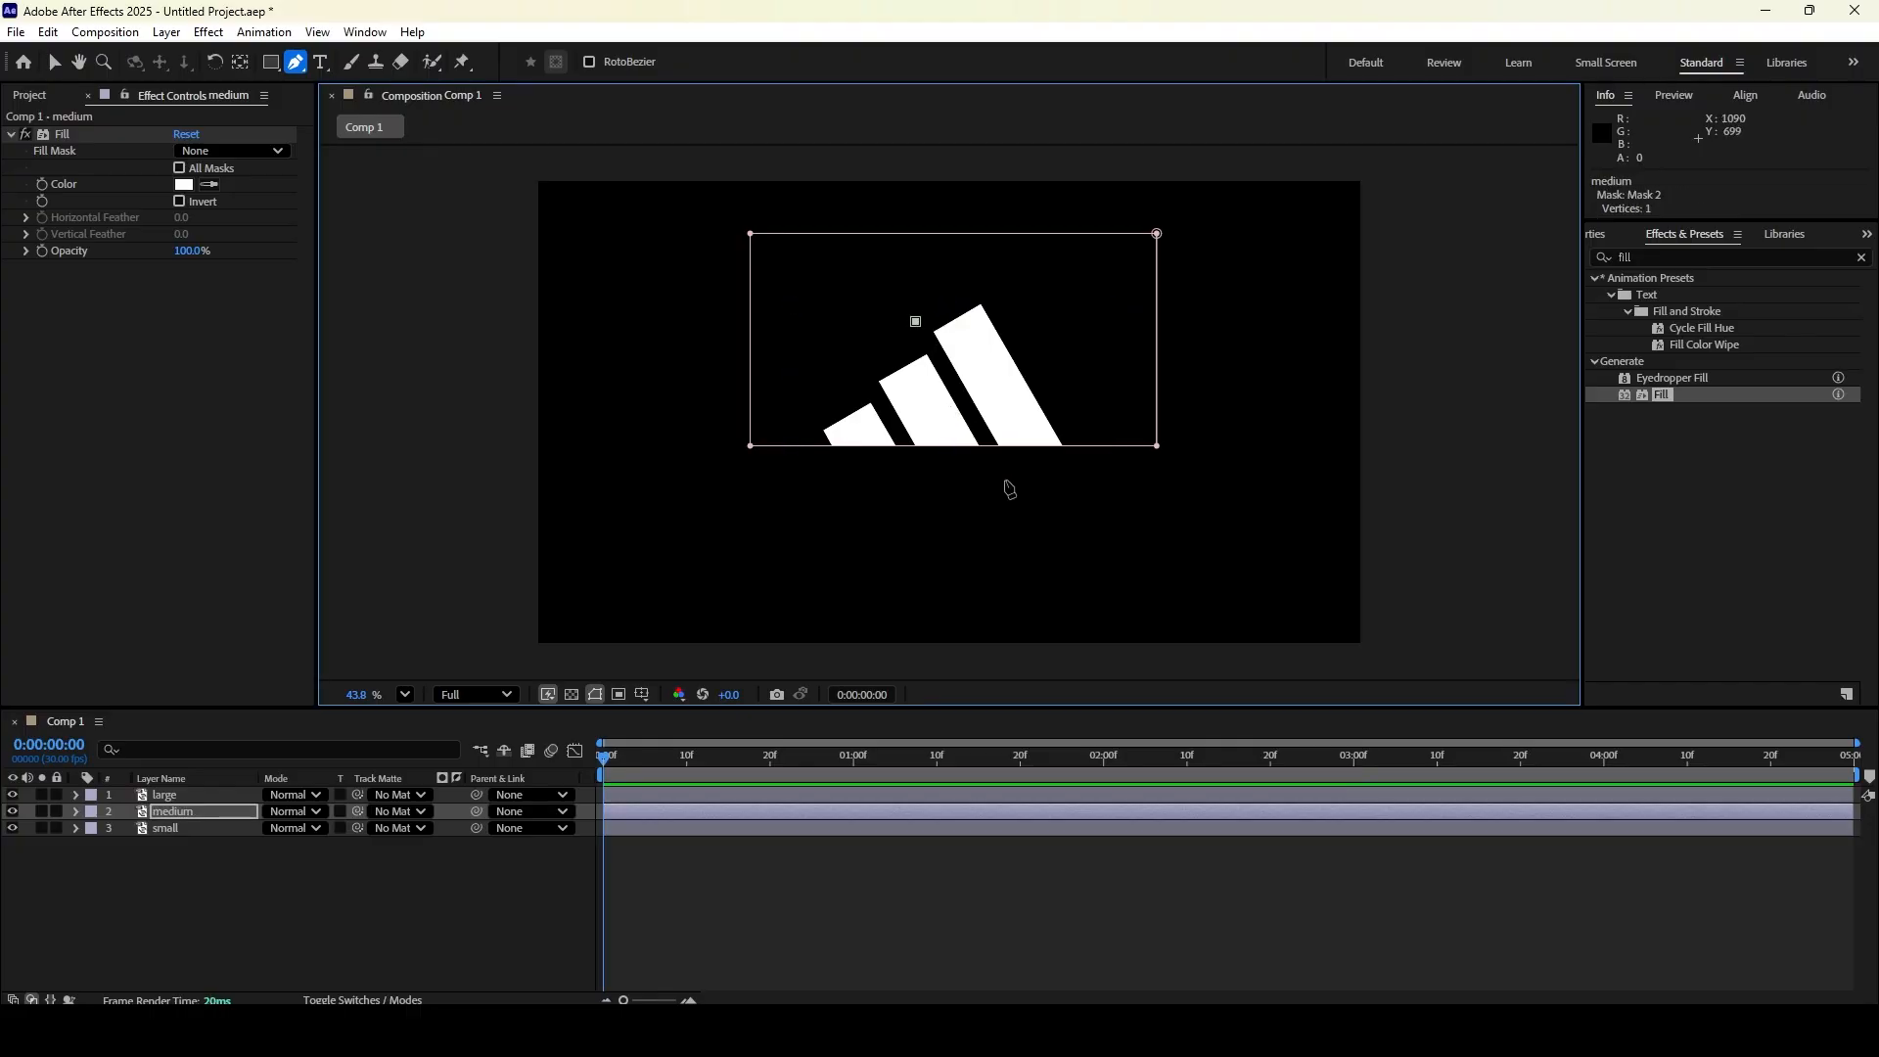
click(1003, 478)
click(938, 498)
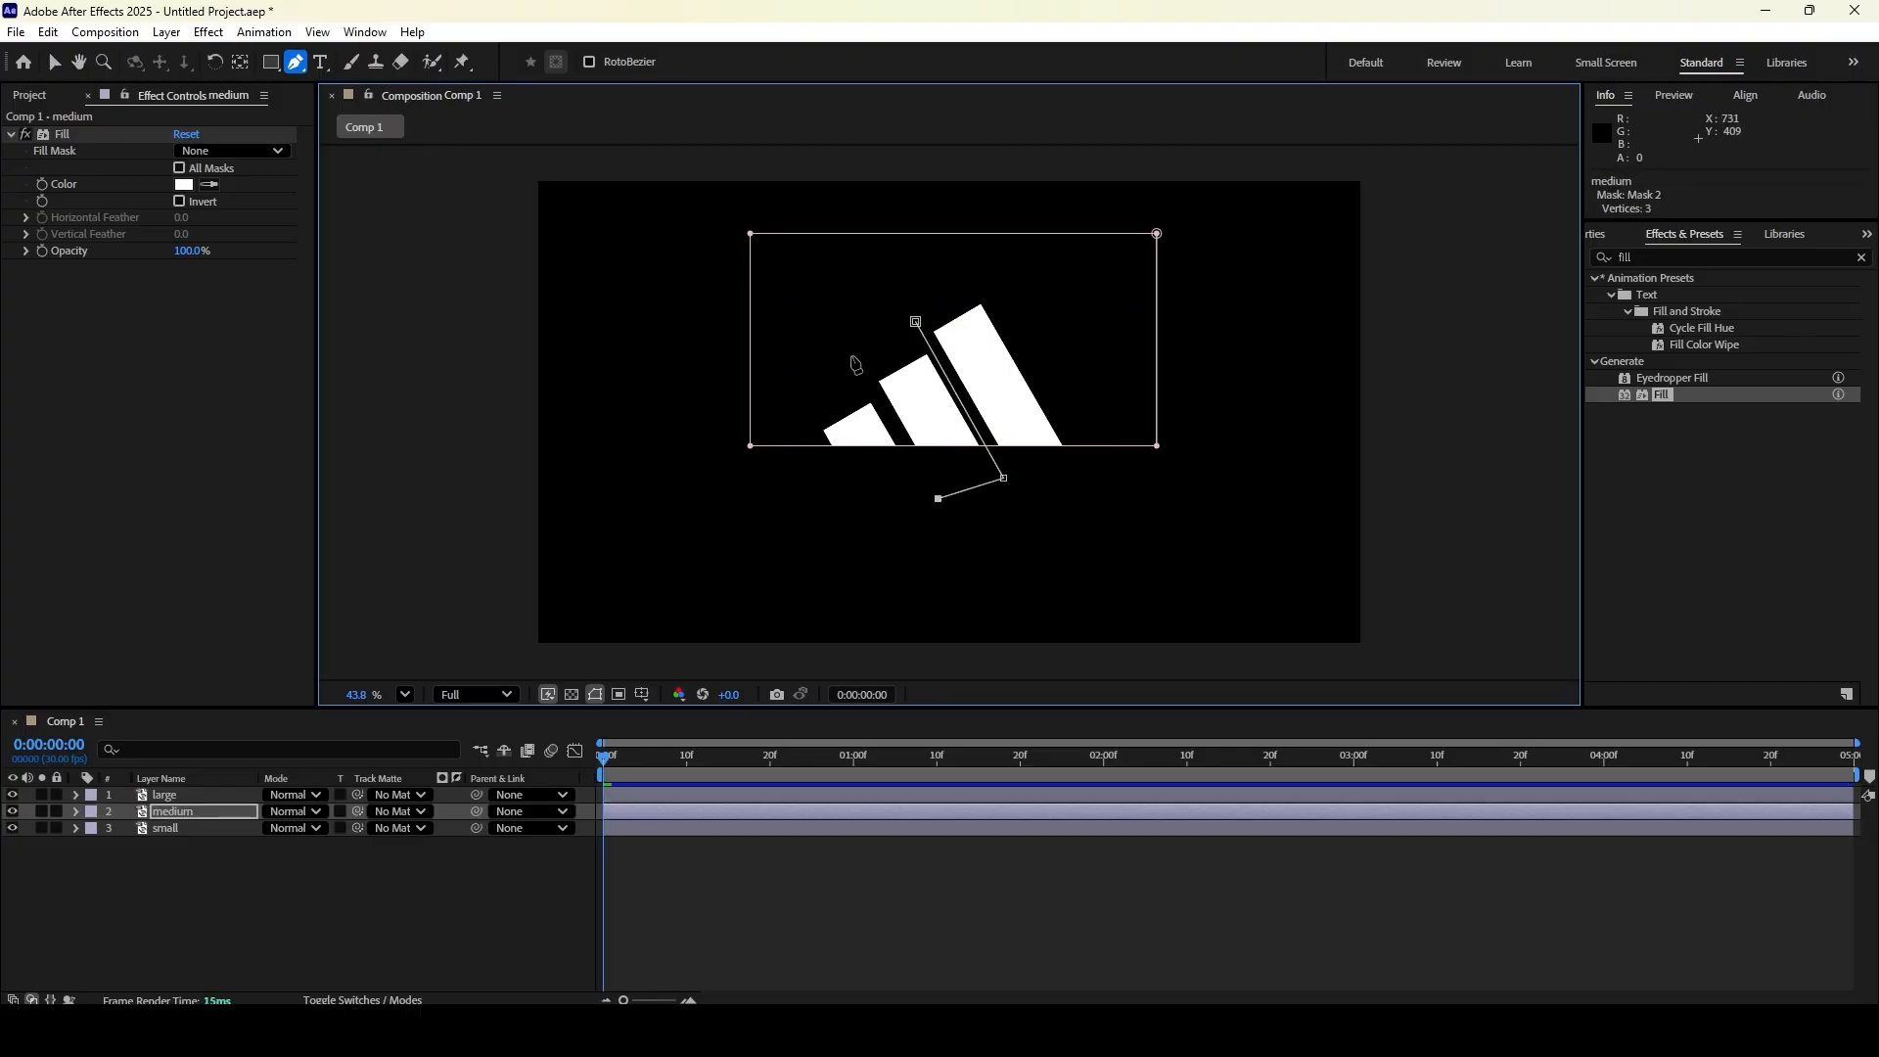
click(850, 356)
click(915, 321)
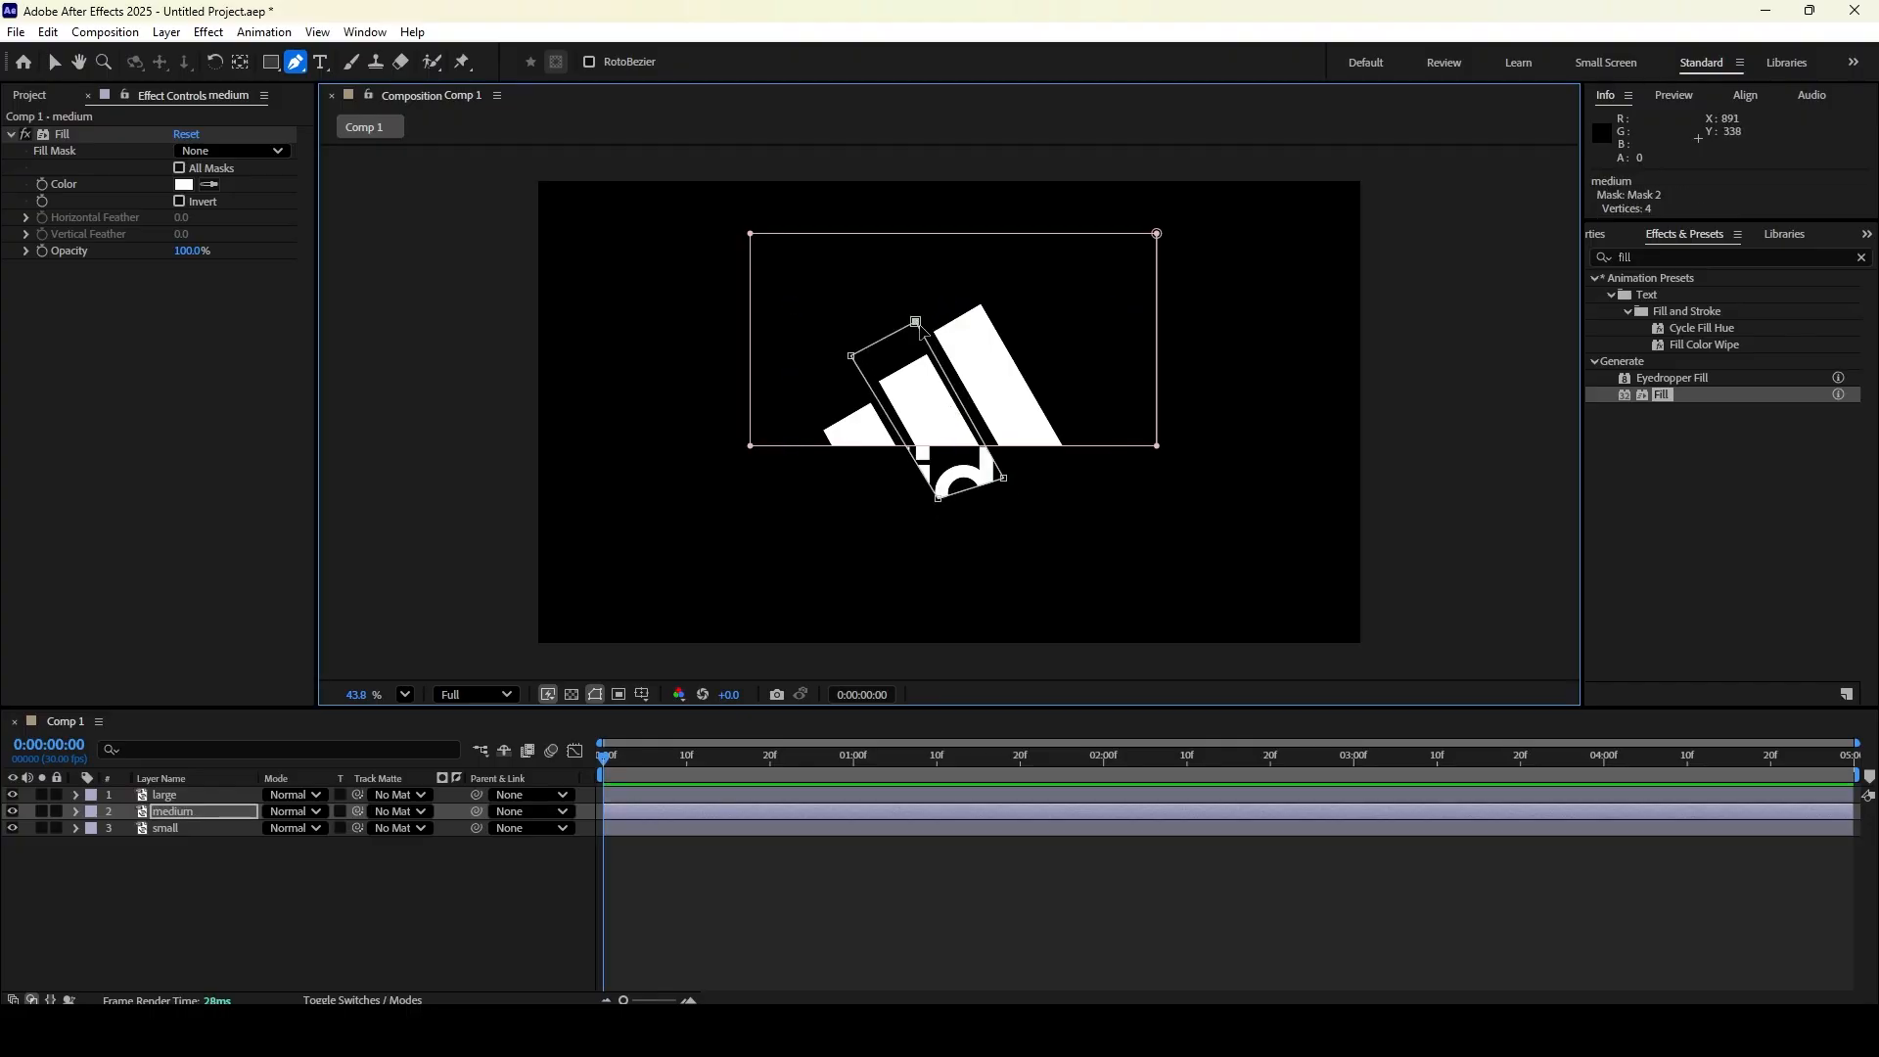
Set the medium layer's second mask to Intersect and collapse the layer's properties
click(76, 811)
click(93, 829)
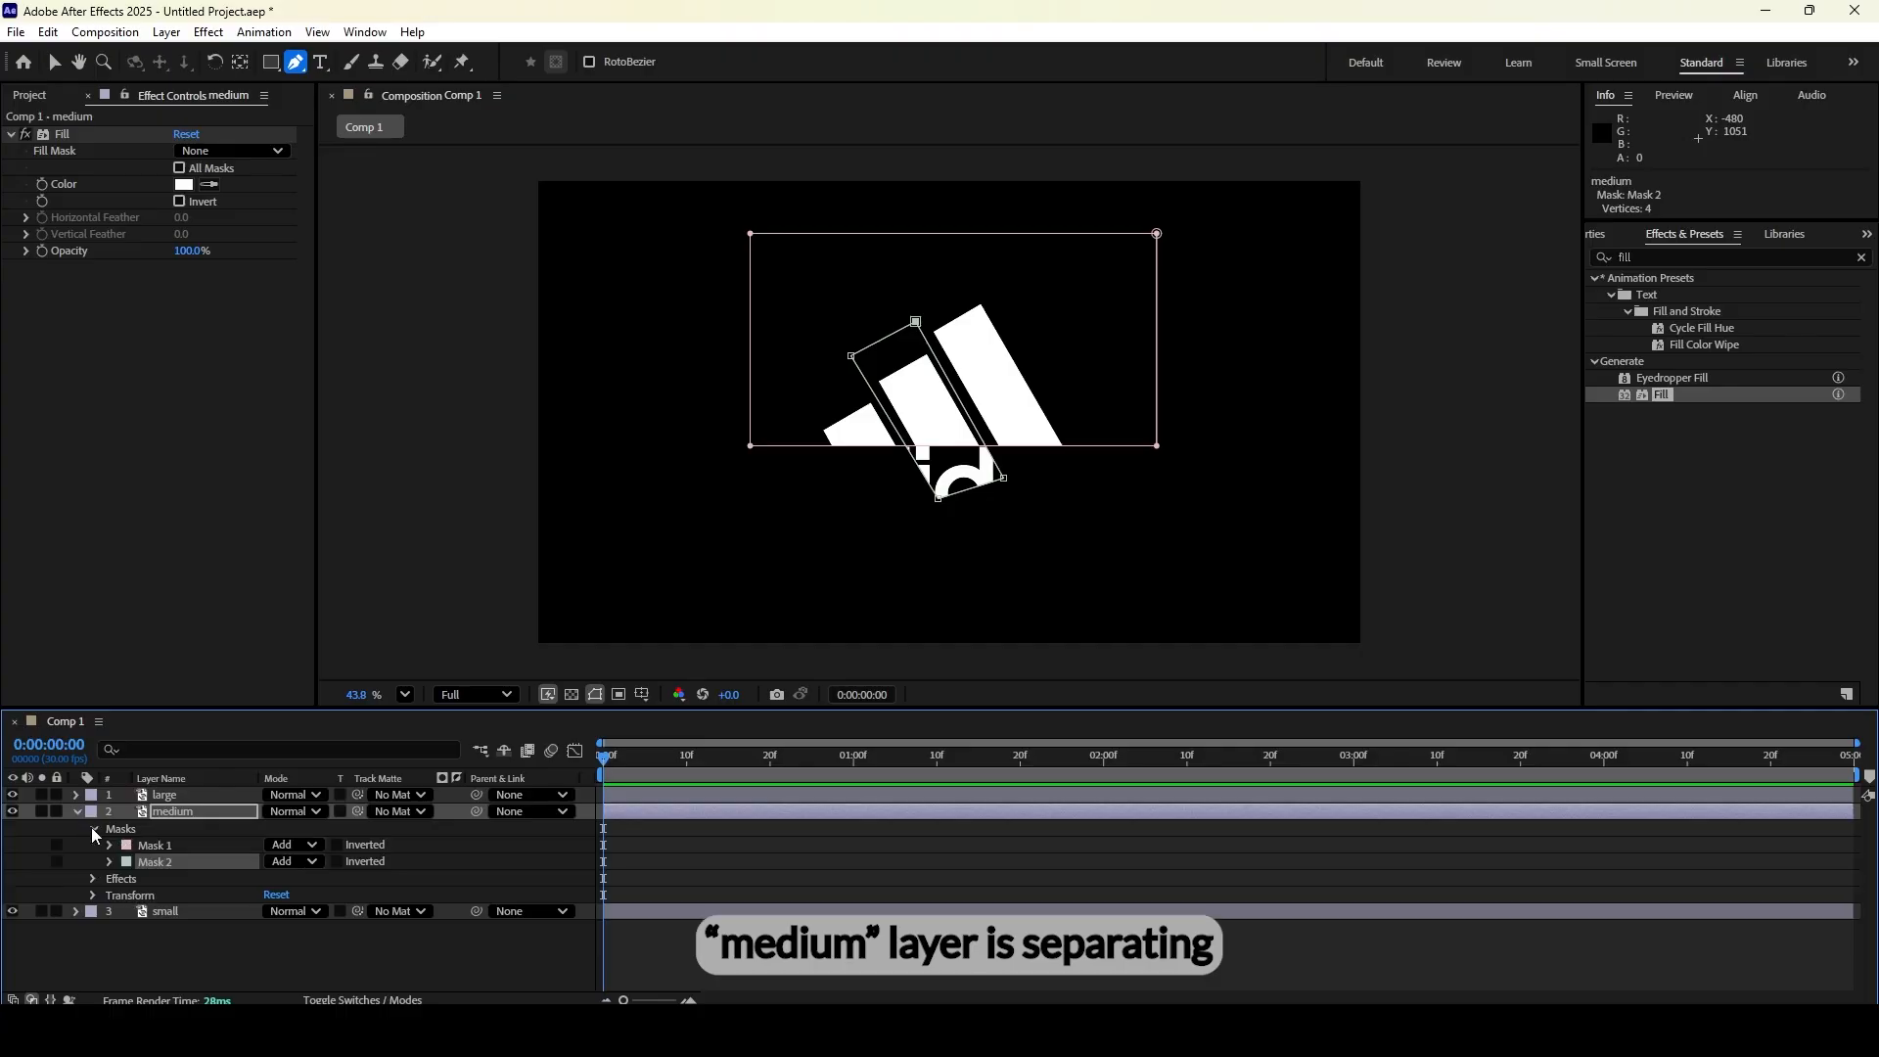
click(313, 861)
click(294, 780)
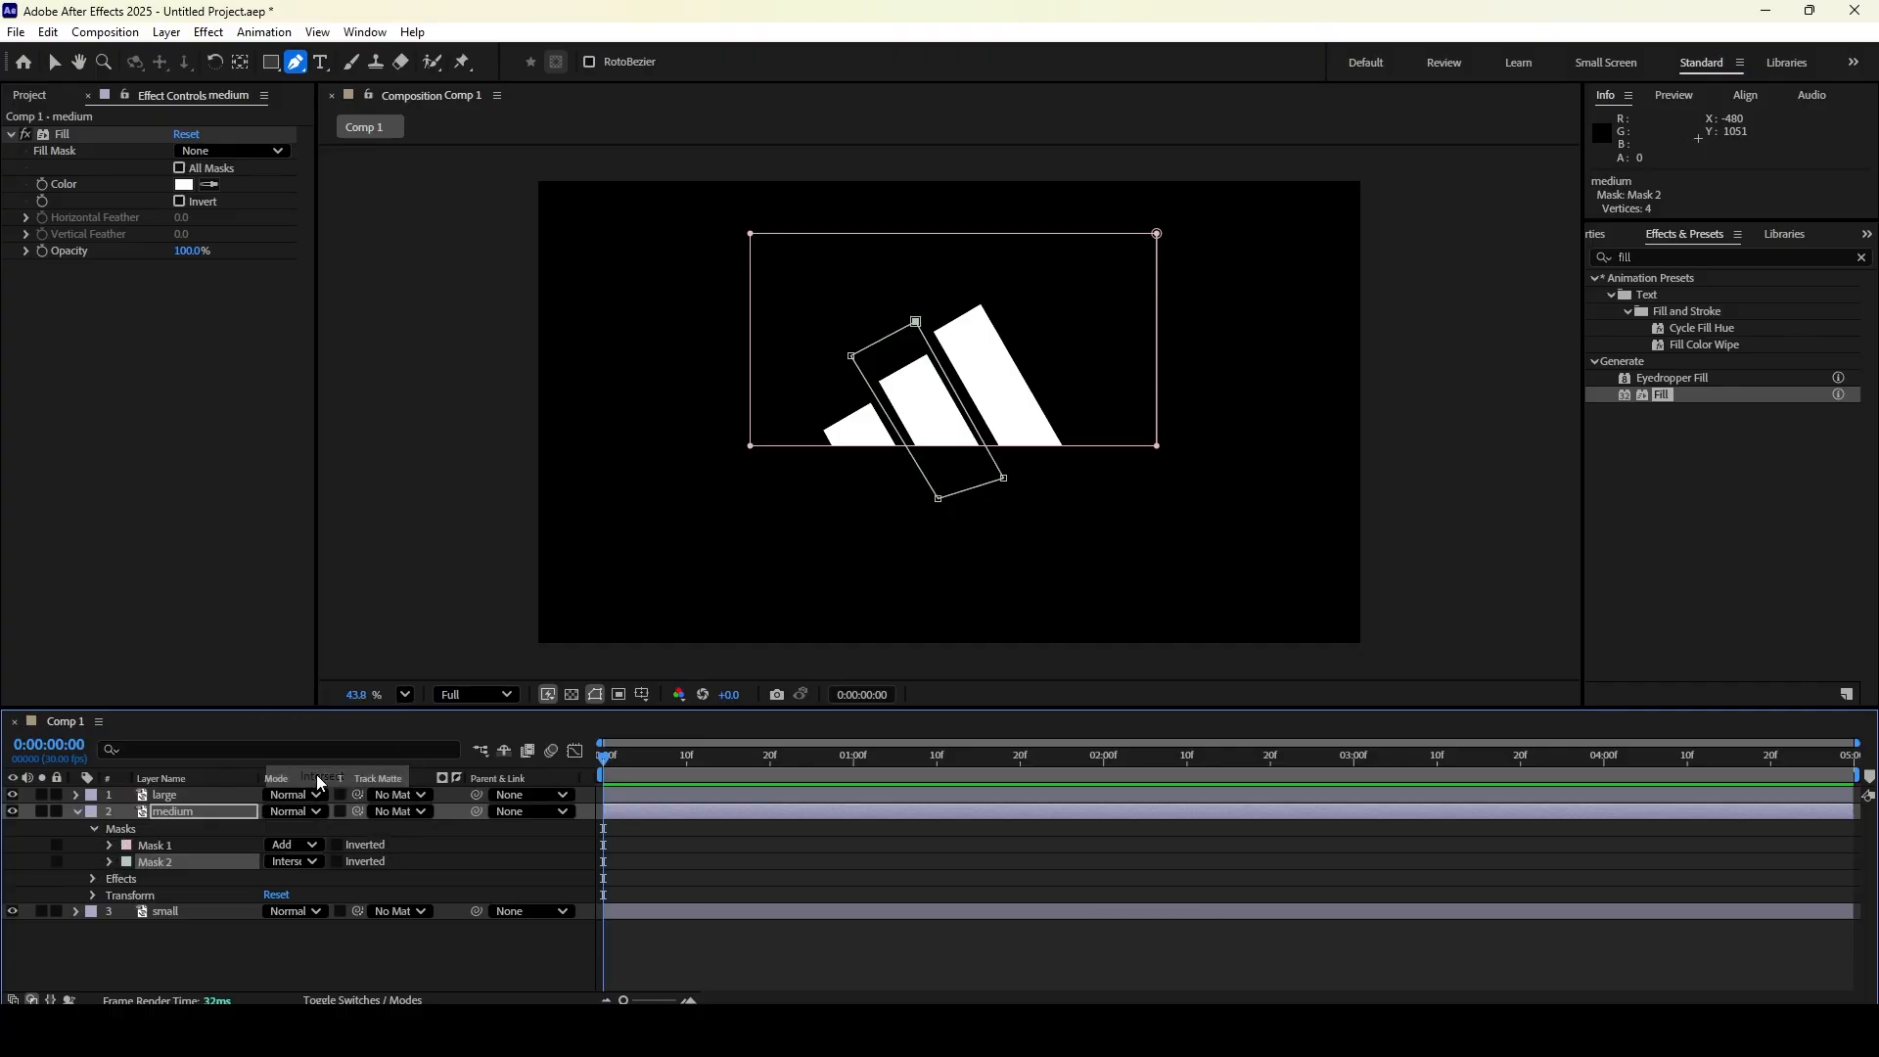
click(75, 811)
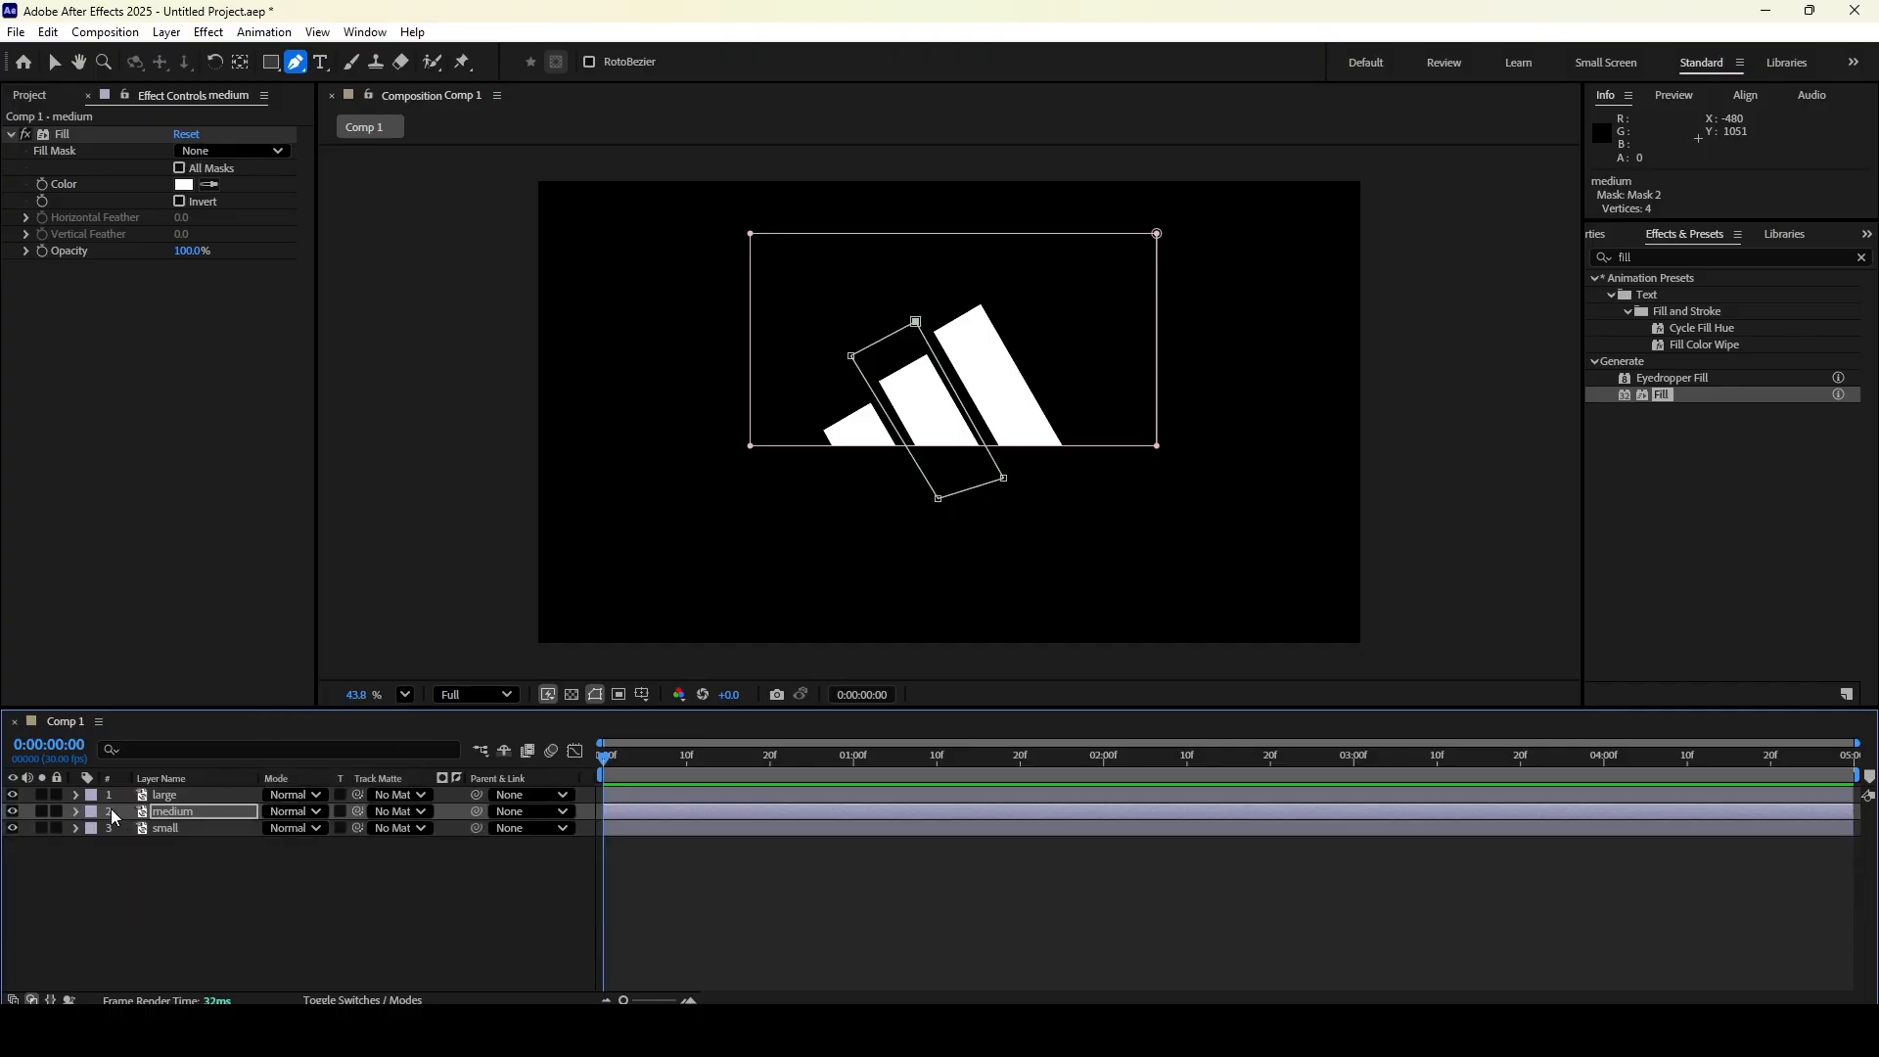
Draw a four-point Pen mask around the tallest stripe on the large layer, extending below the stripe's bottom edge
click(166, 796)
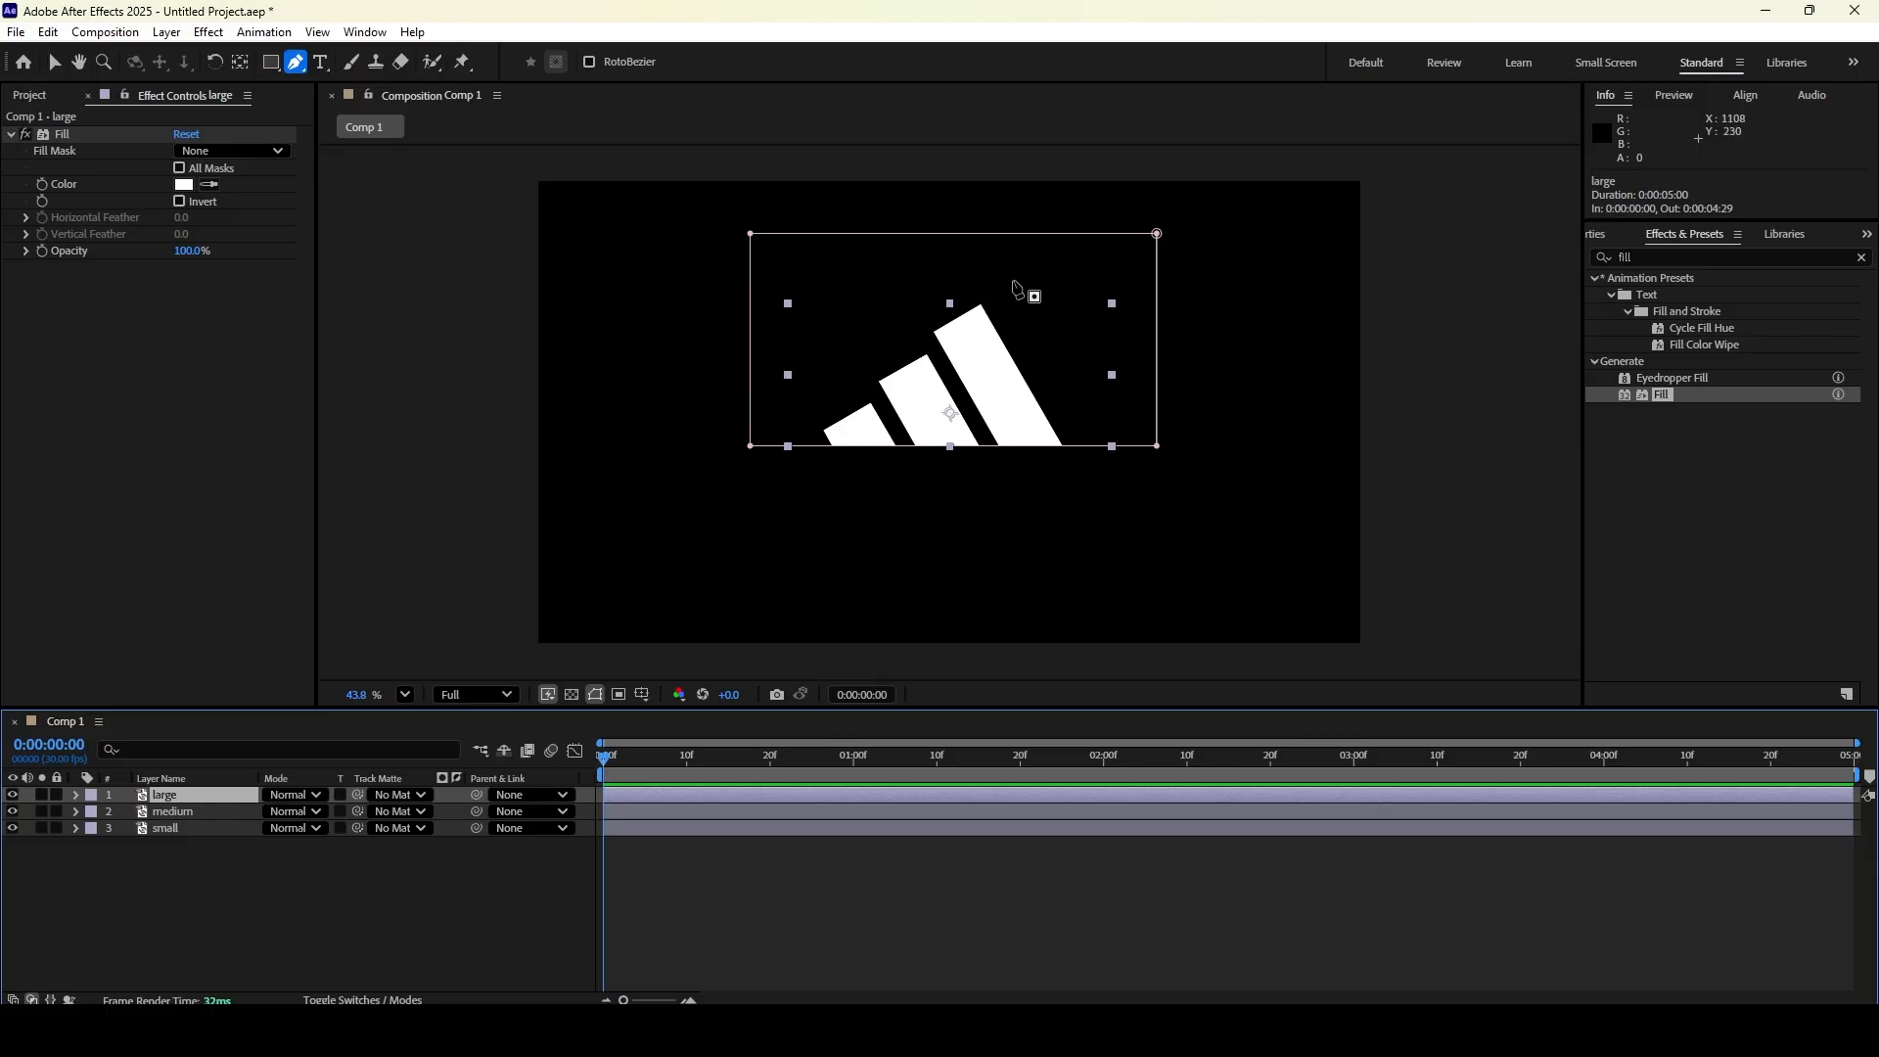
click(984, 275)
click(1089, 467)
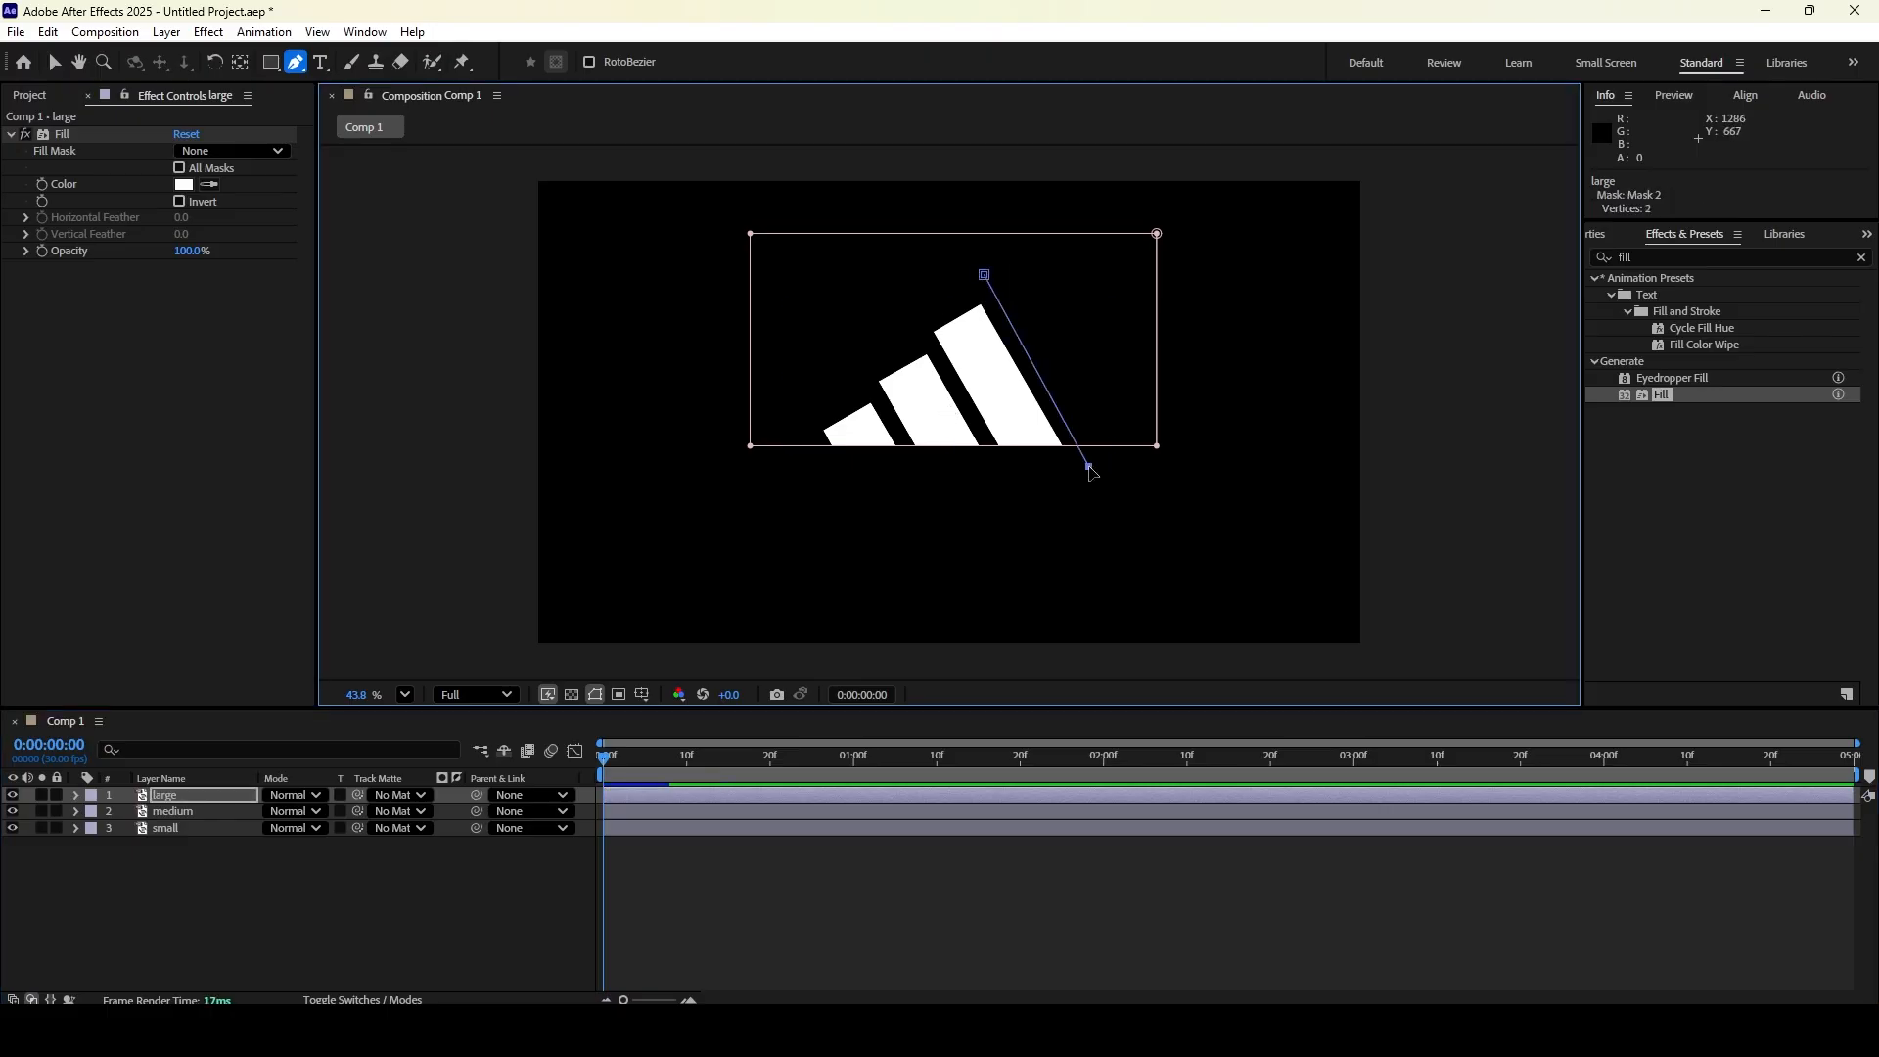
click(1012, 493)
click(915, 321)
click(985, 275)
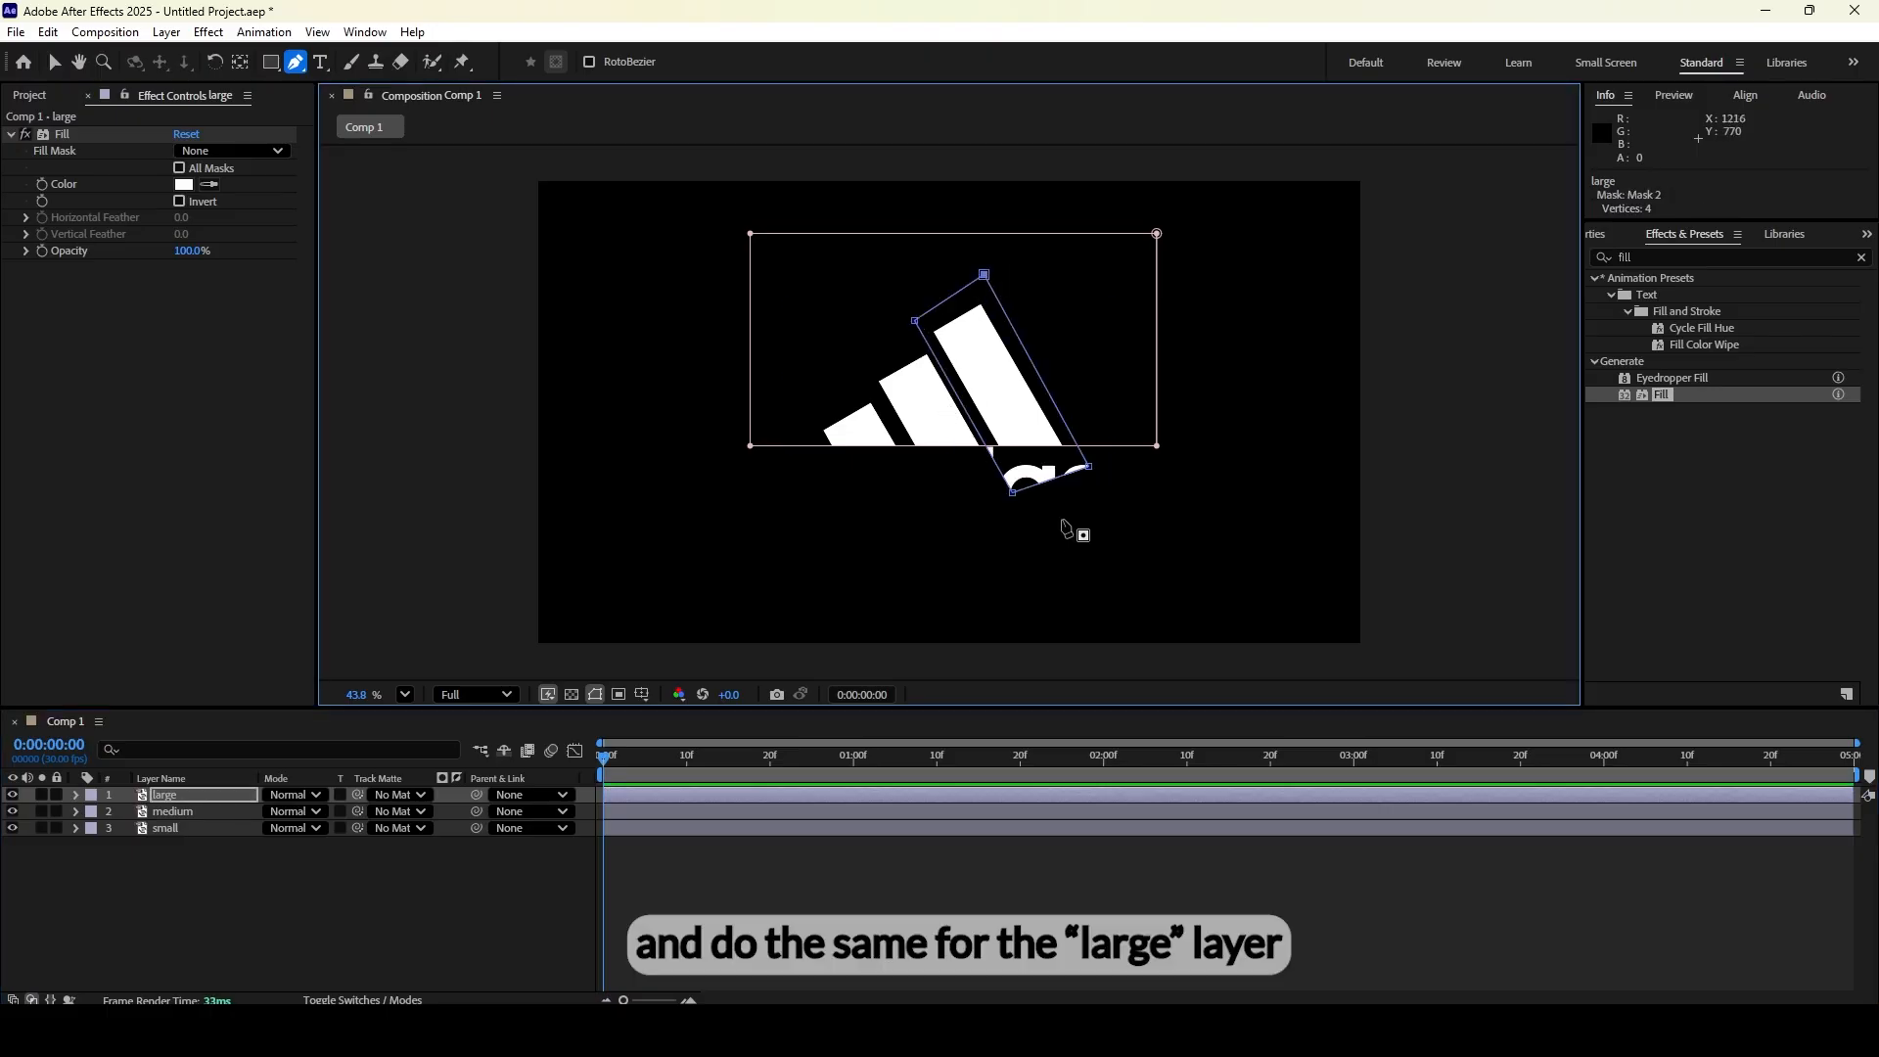
Set the large layer's second mask to Intersect, collapse the layer's properties and deselect it
click(76, 794)
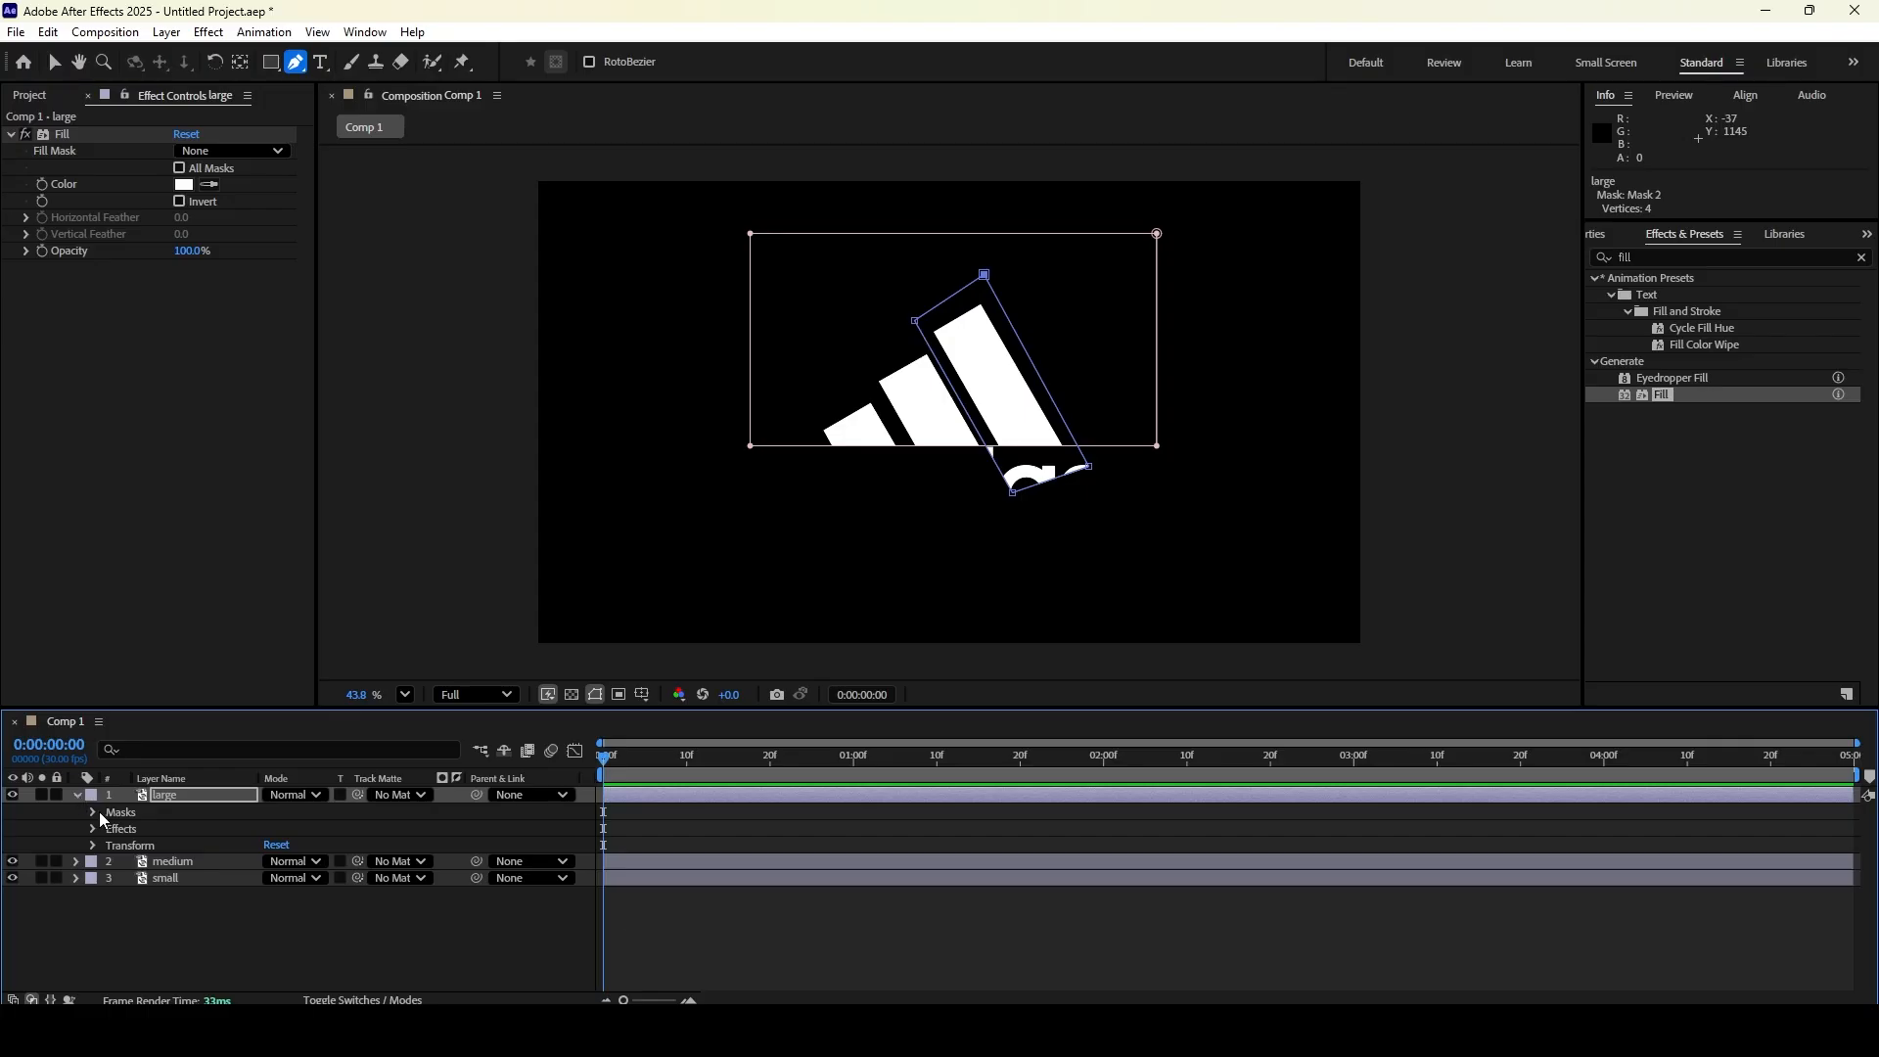
click(94, 812)
click(313, 846)
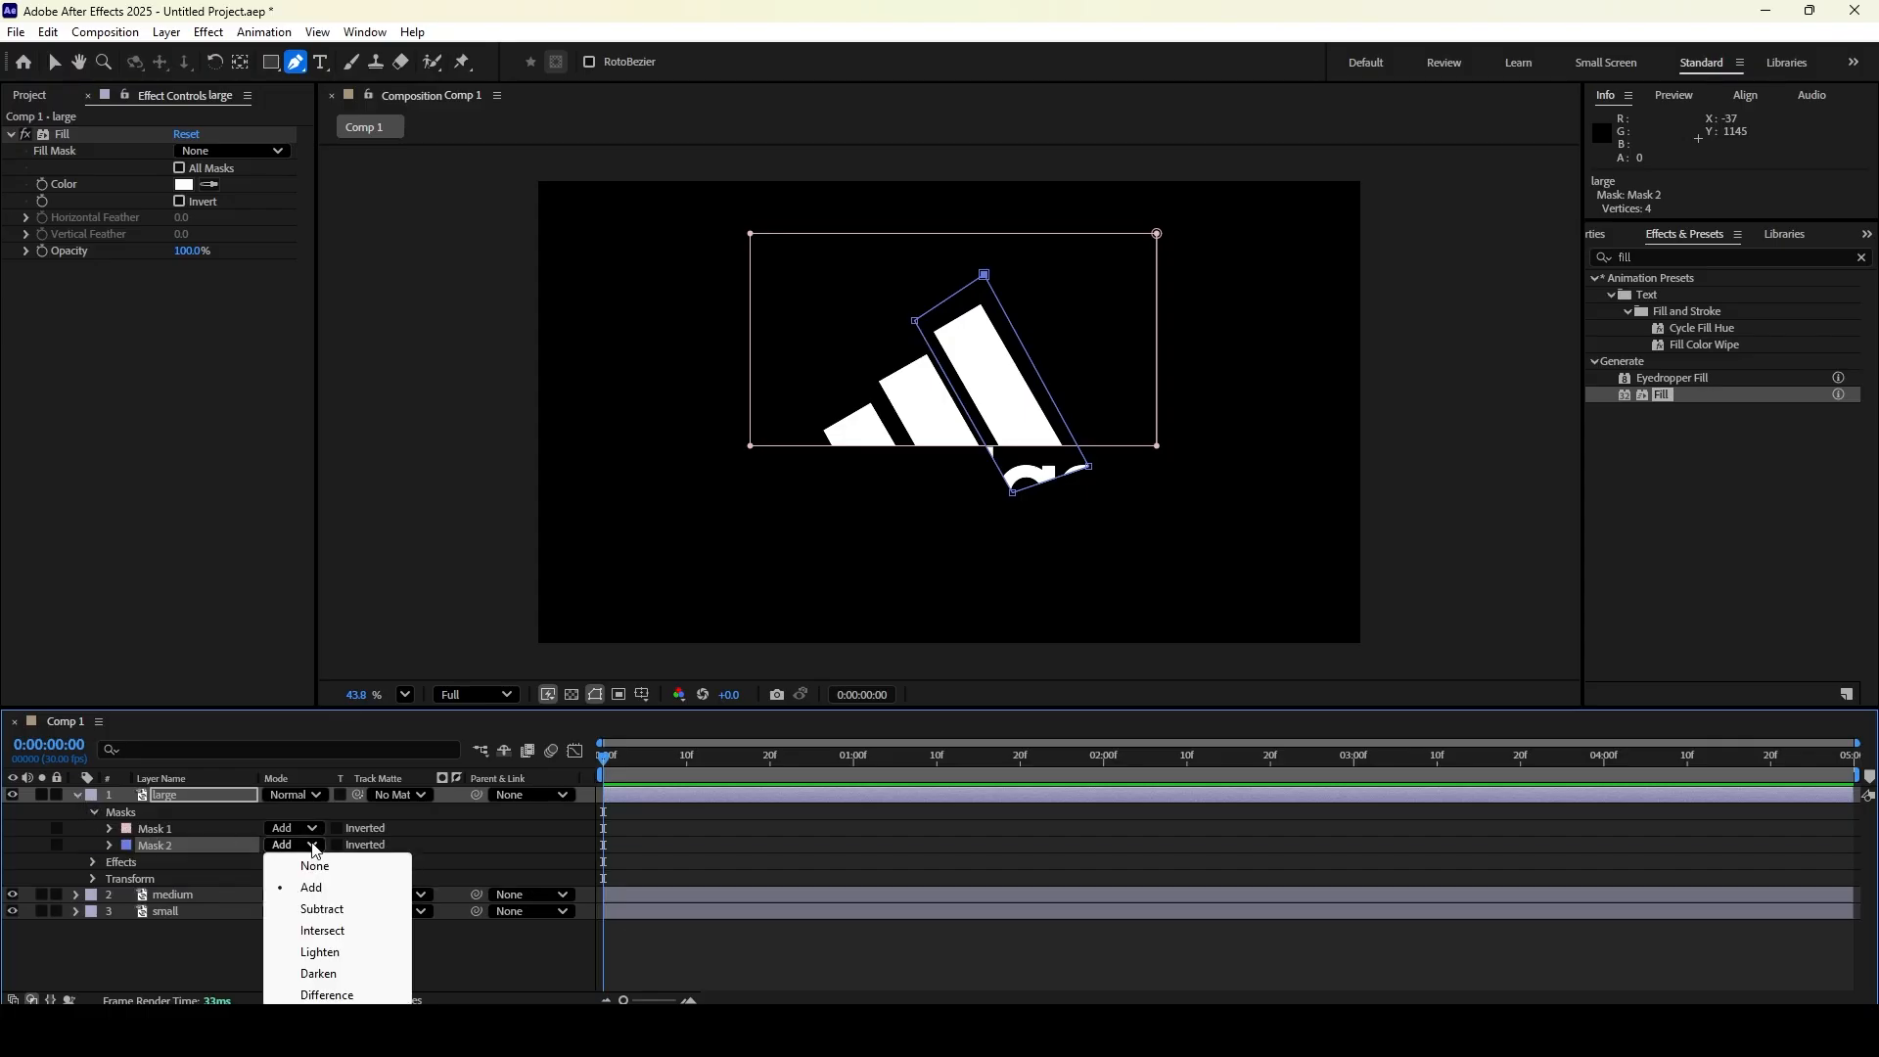
click(321, 933)
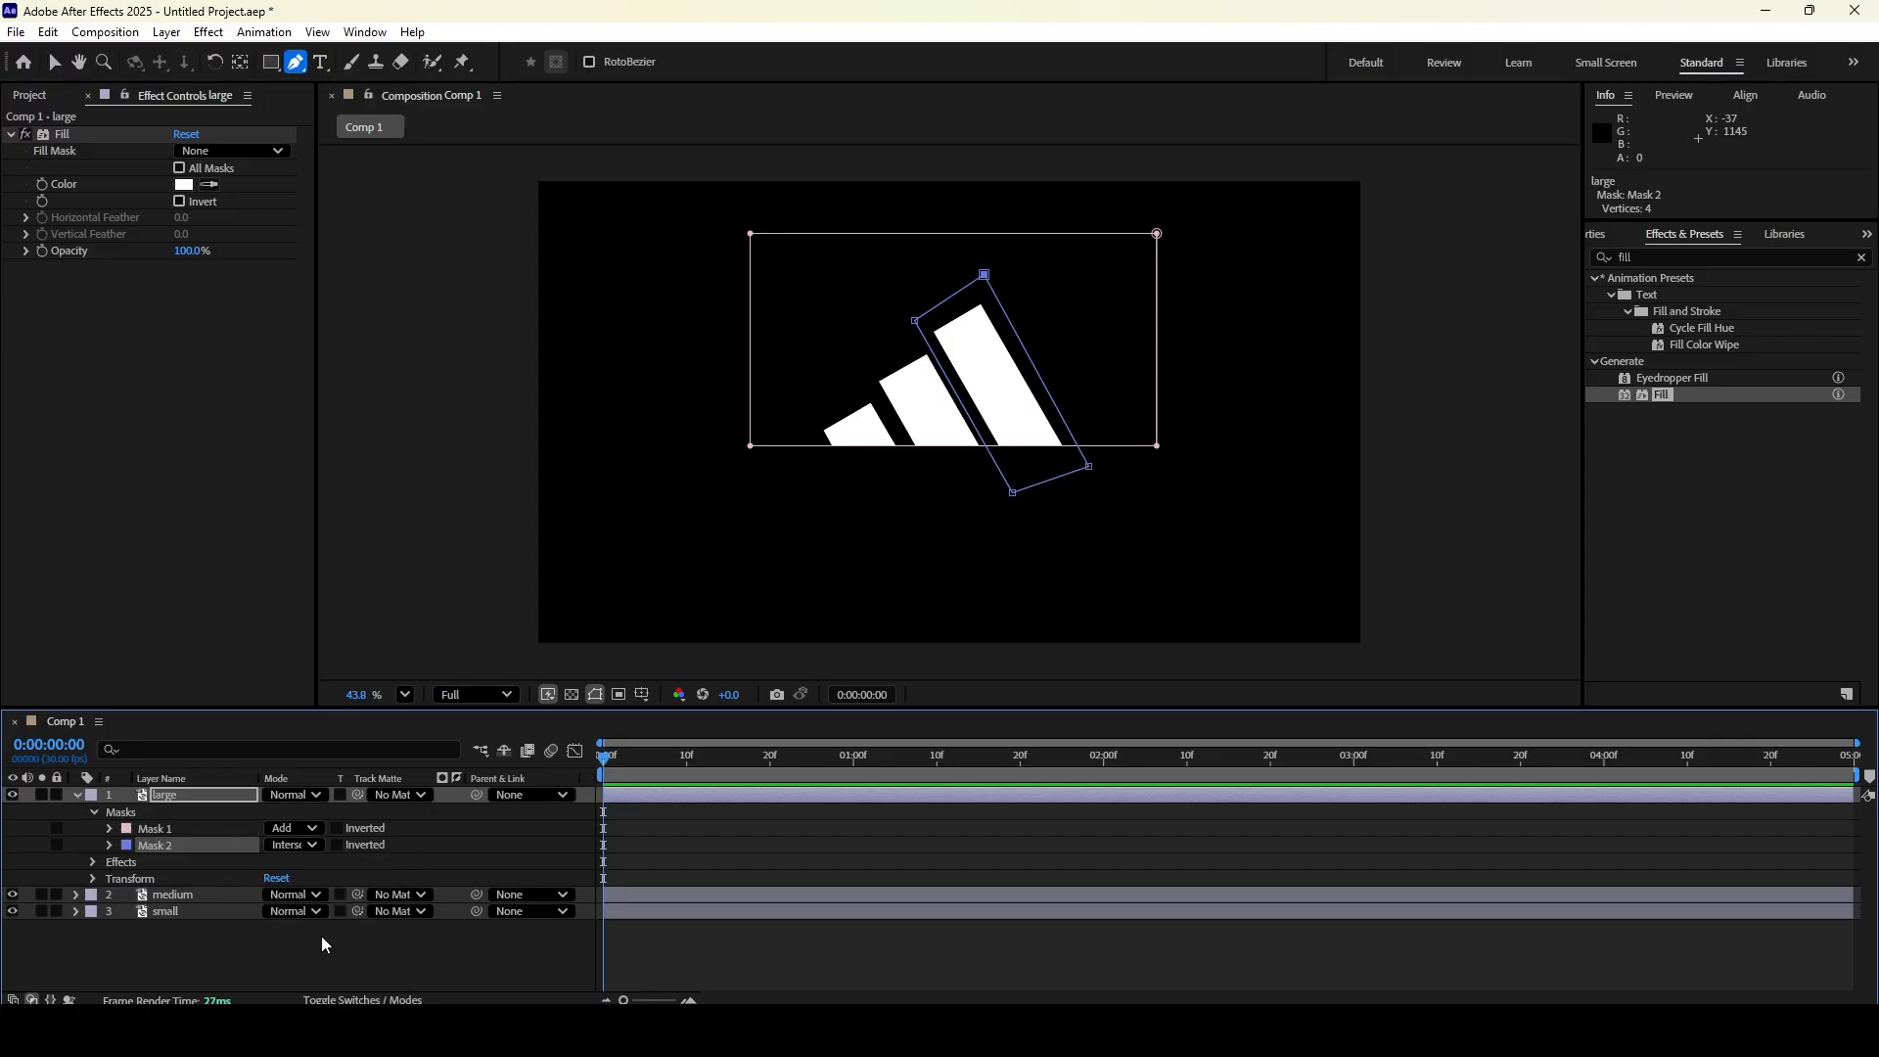
click(77, 795)
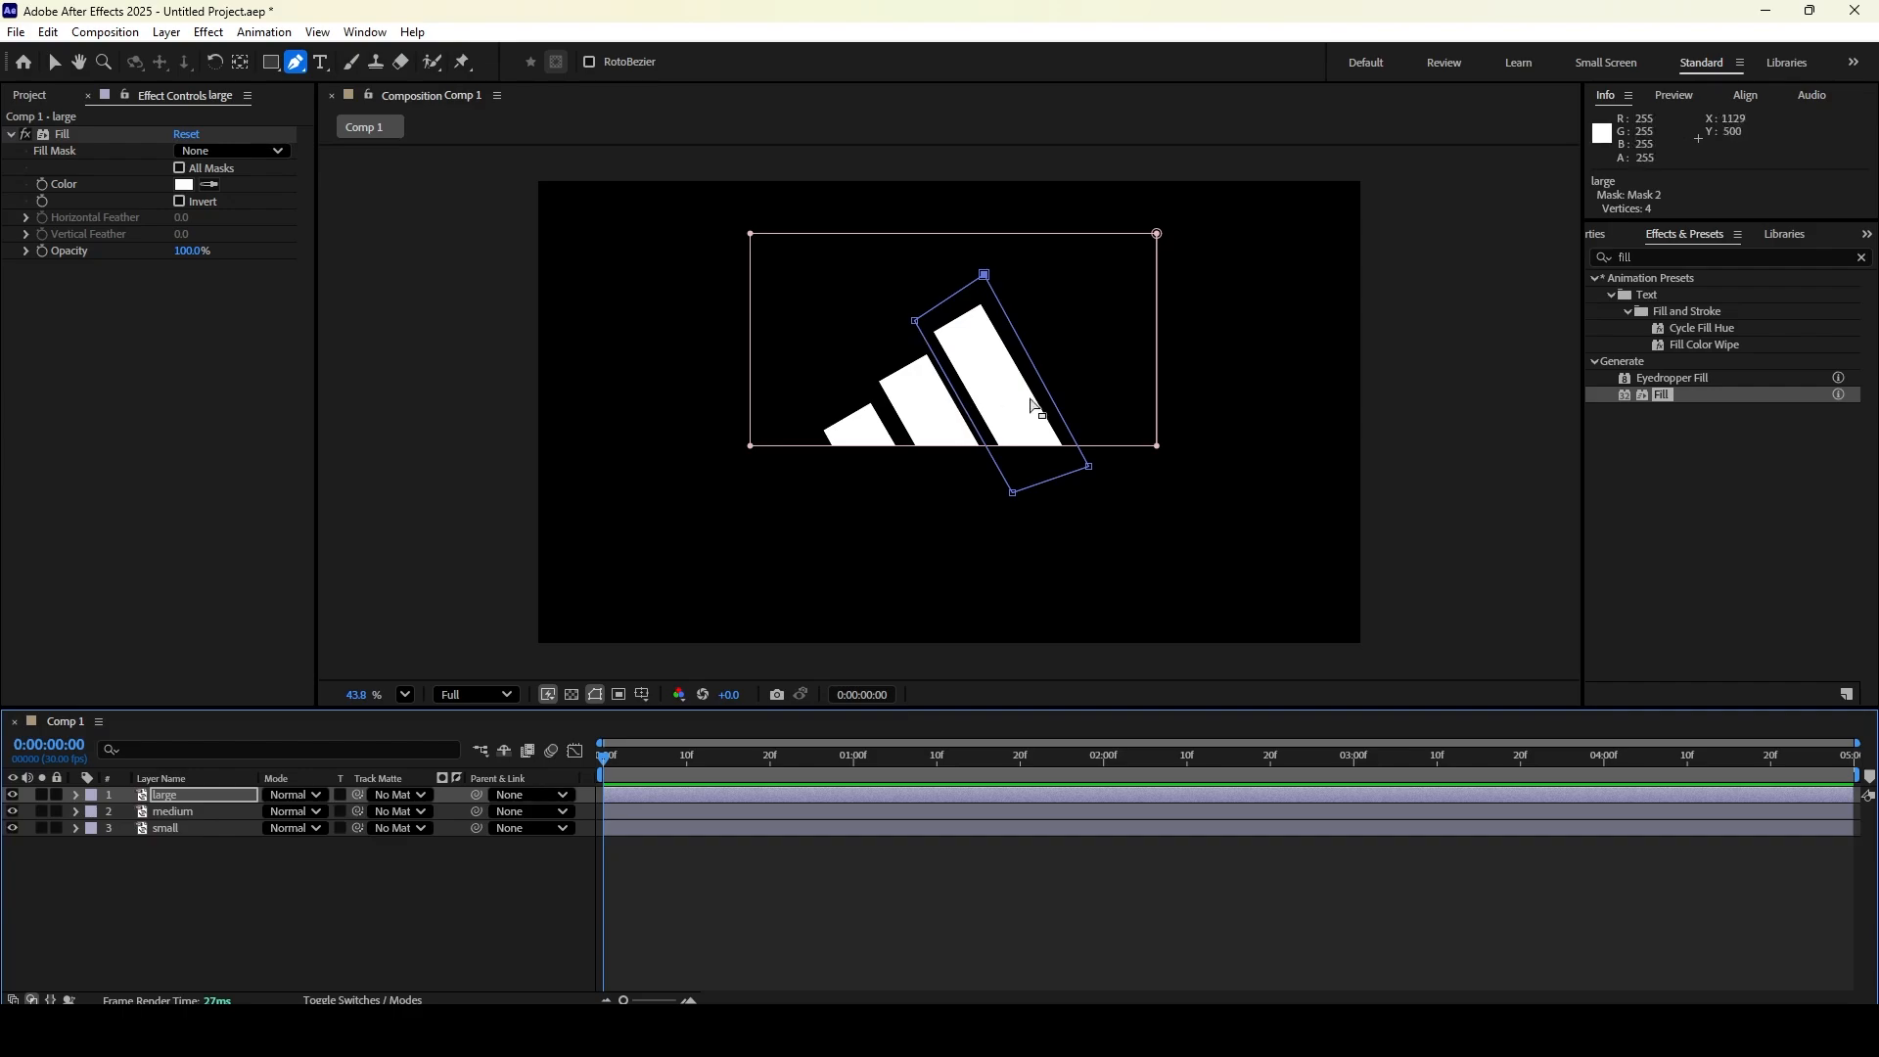
key(v)
click(1043, 570)
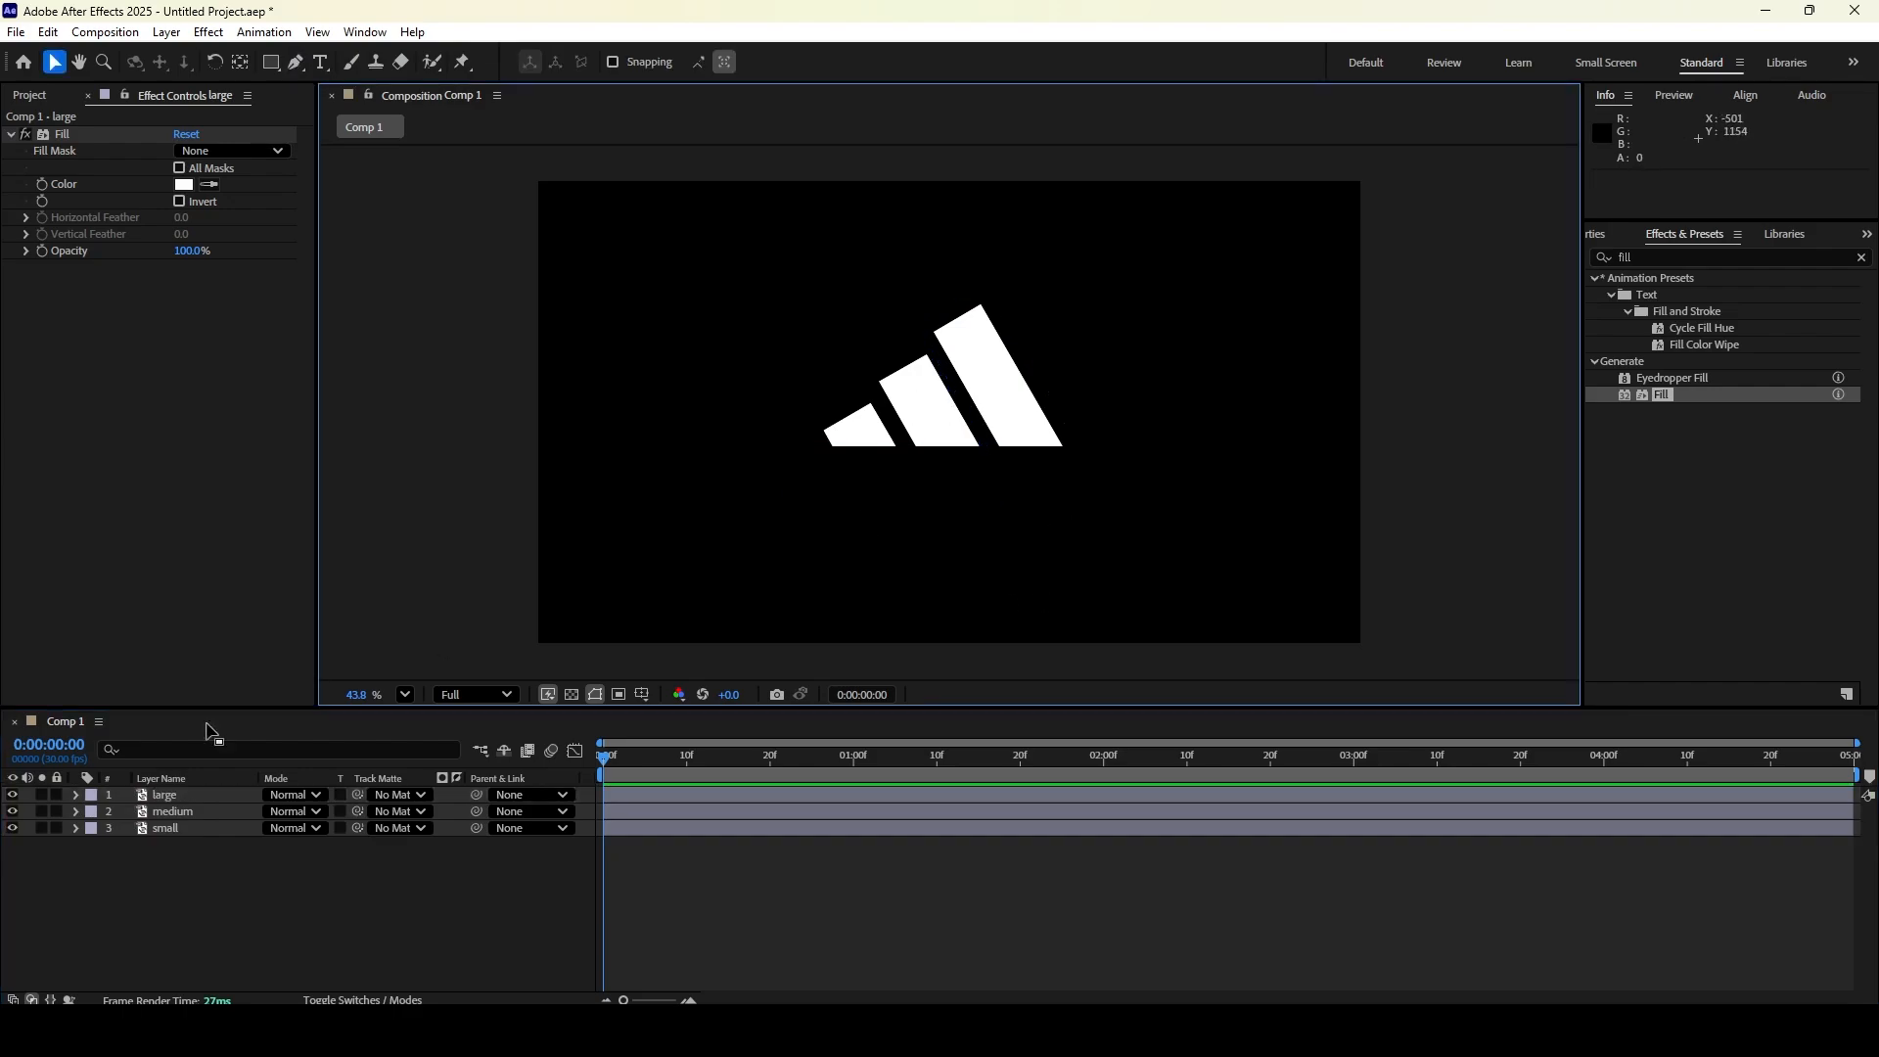
Check the stripe separation by hiding and showing the small, medium and large layers one at a time
click(12, 828)
click(12, 827)
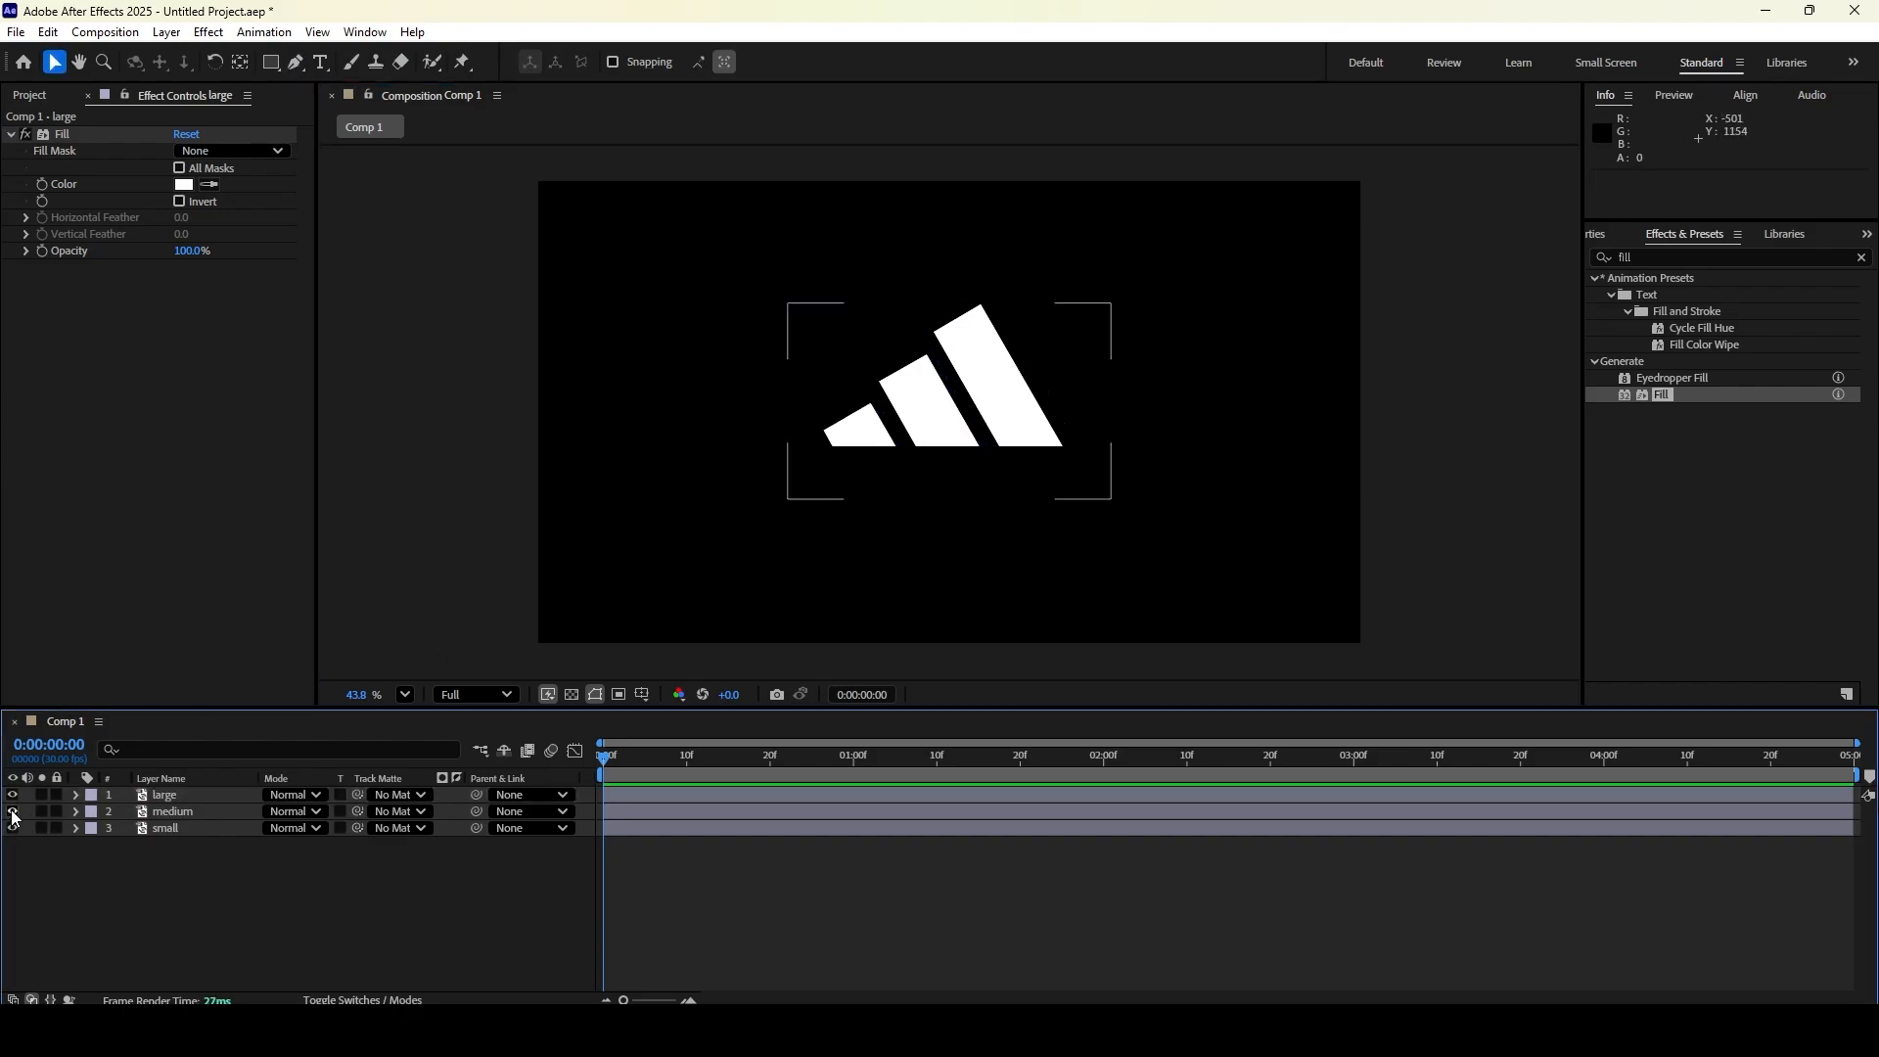
click(11, 811)
click(12, 811)
click(12, 795)
click(11, 794)
Create a turquoise 1920 × 1080 px solid directly above the small layer
click(165, 828)
key(ctrl+y)
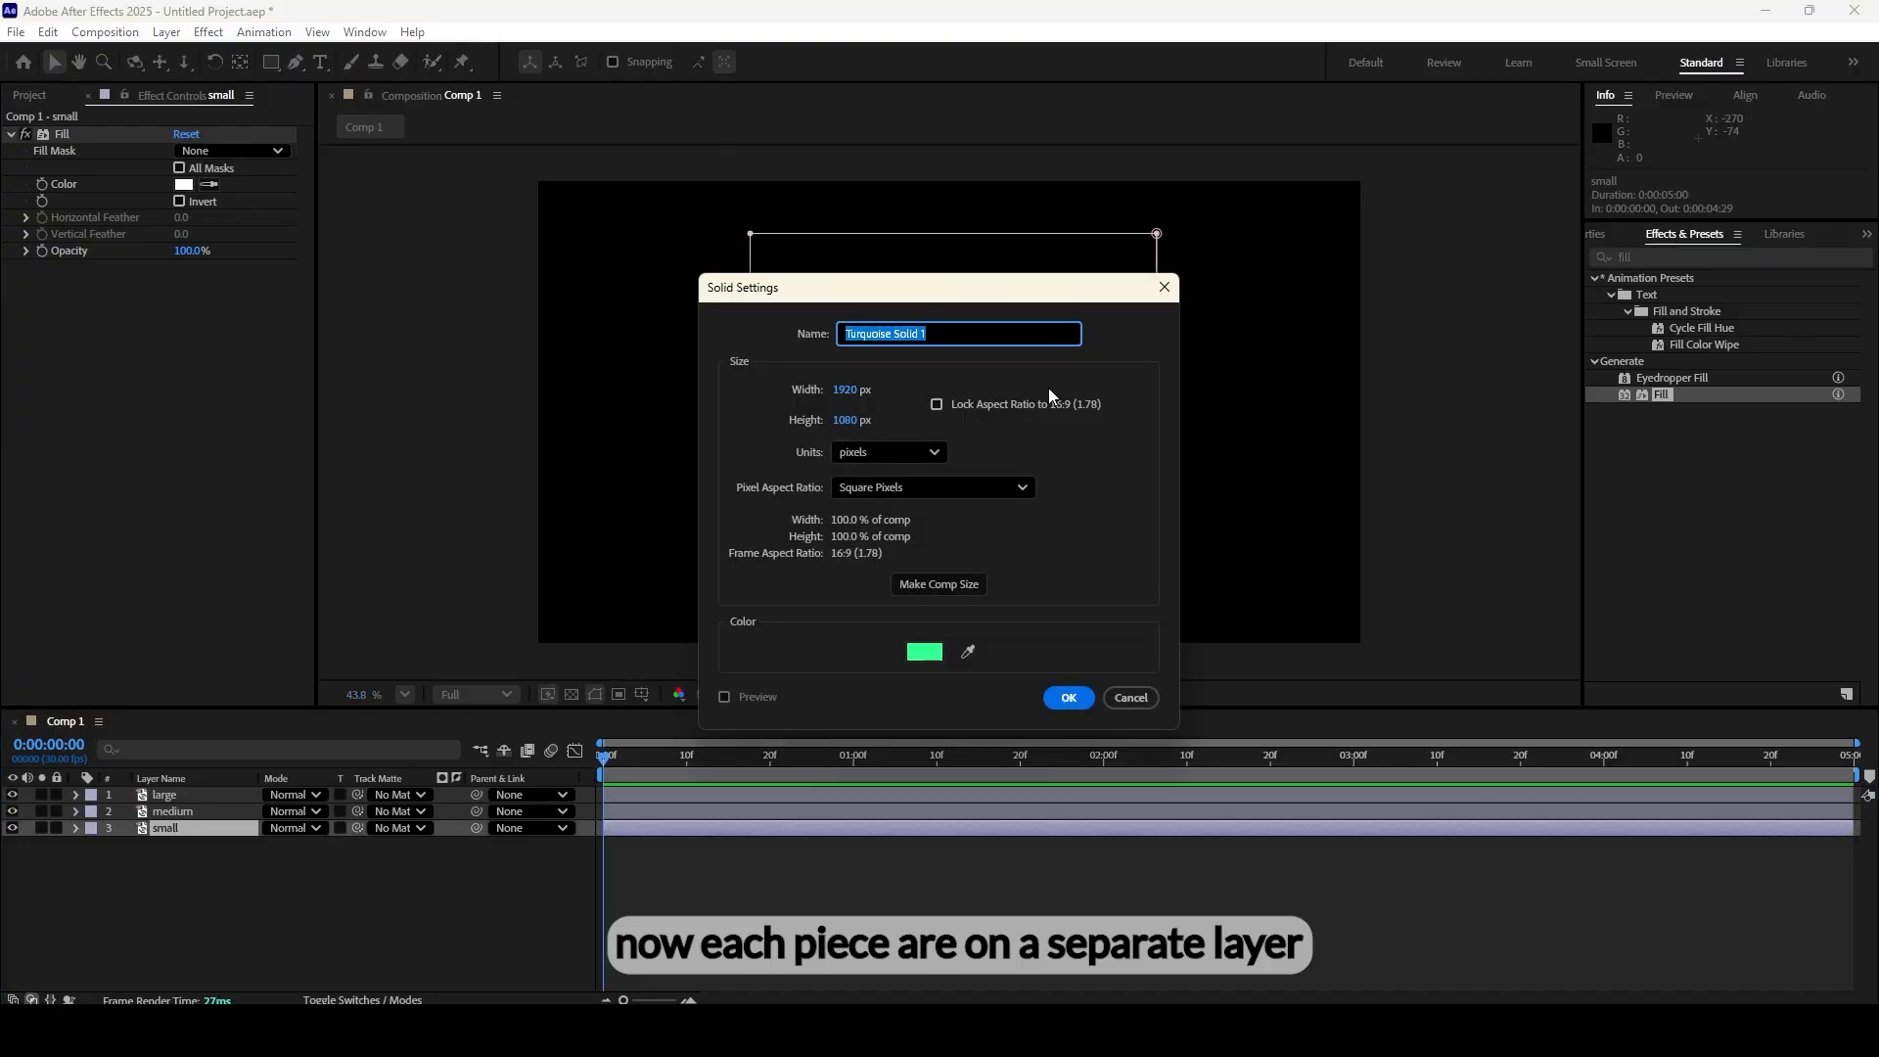
drag(1034, 298, 614, 284)
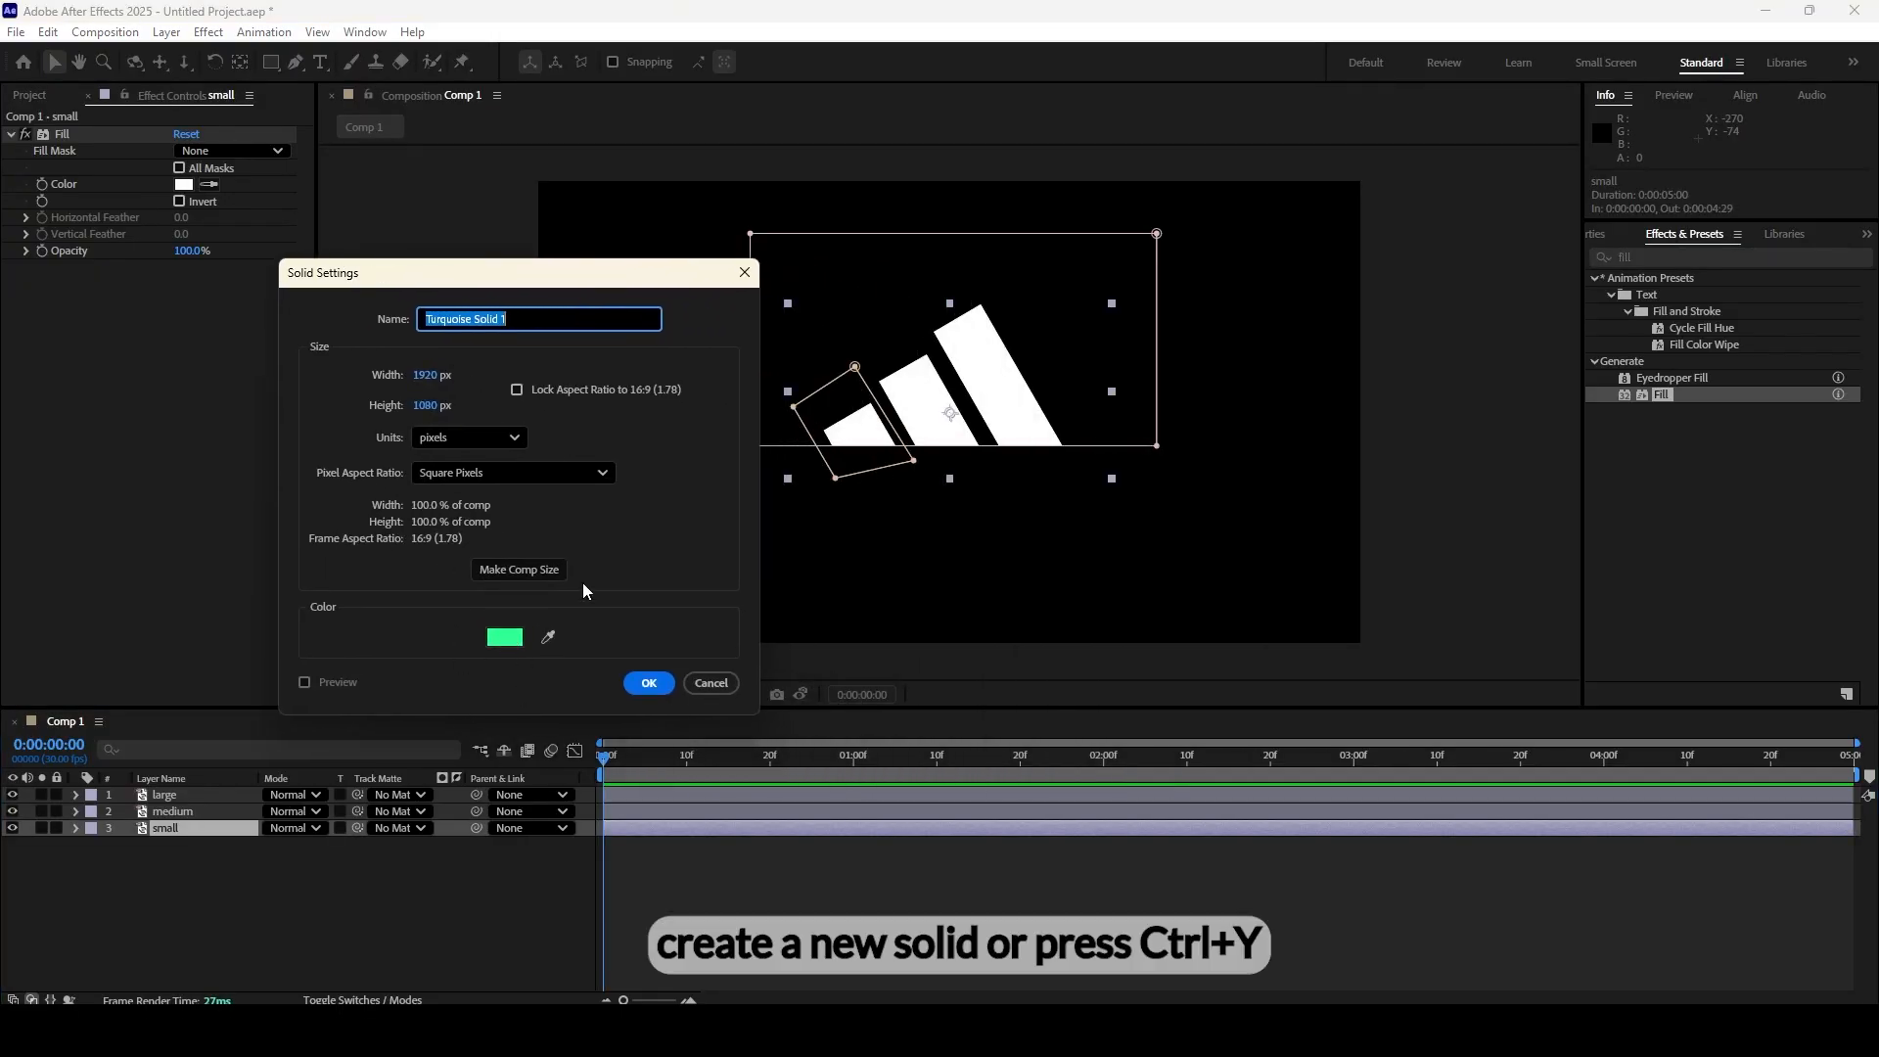
click(648, 682)
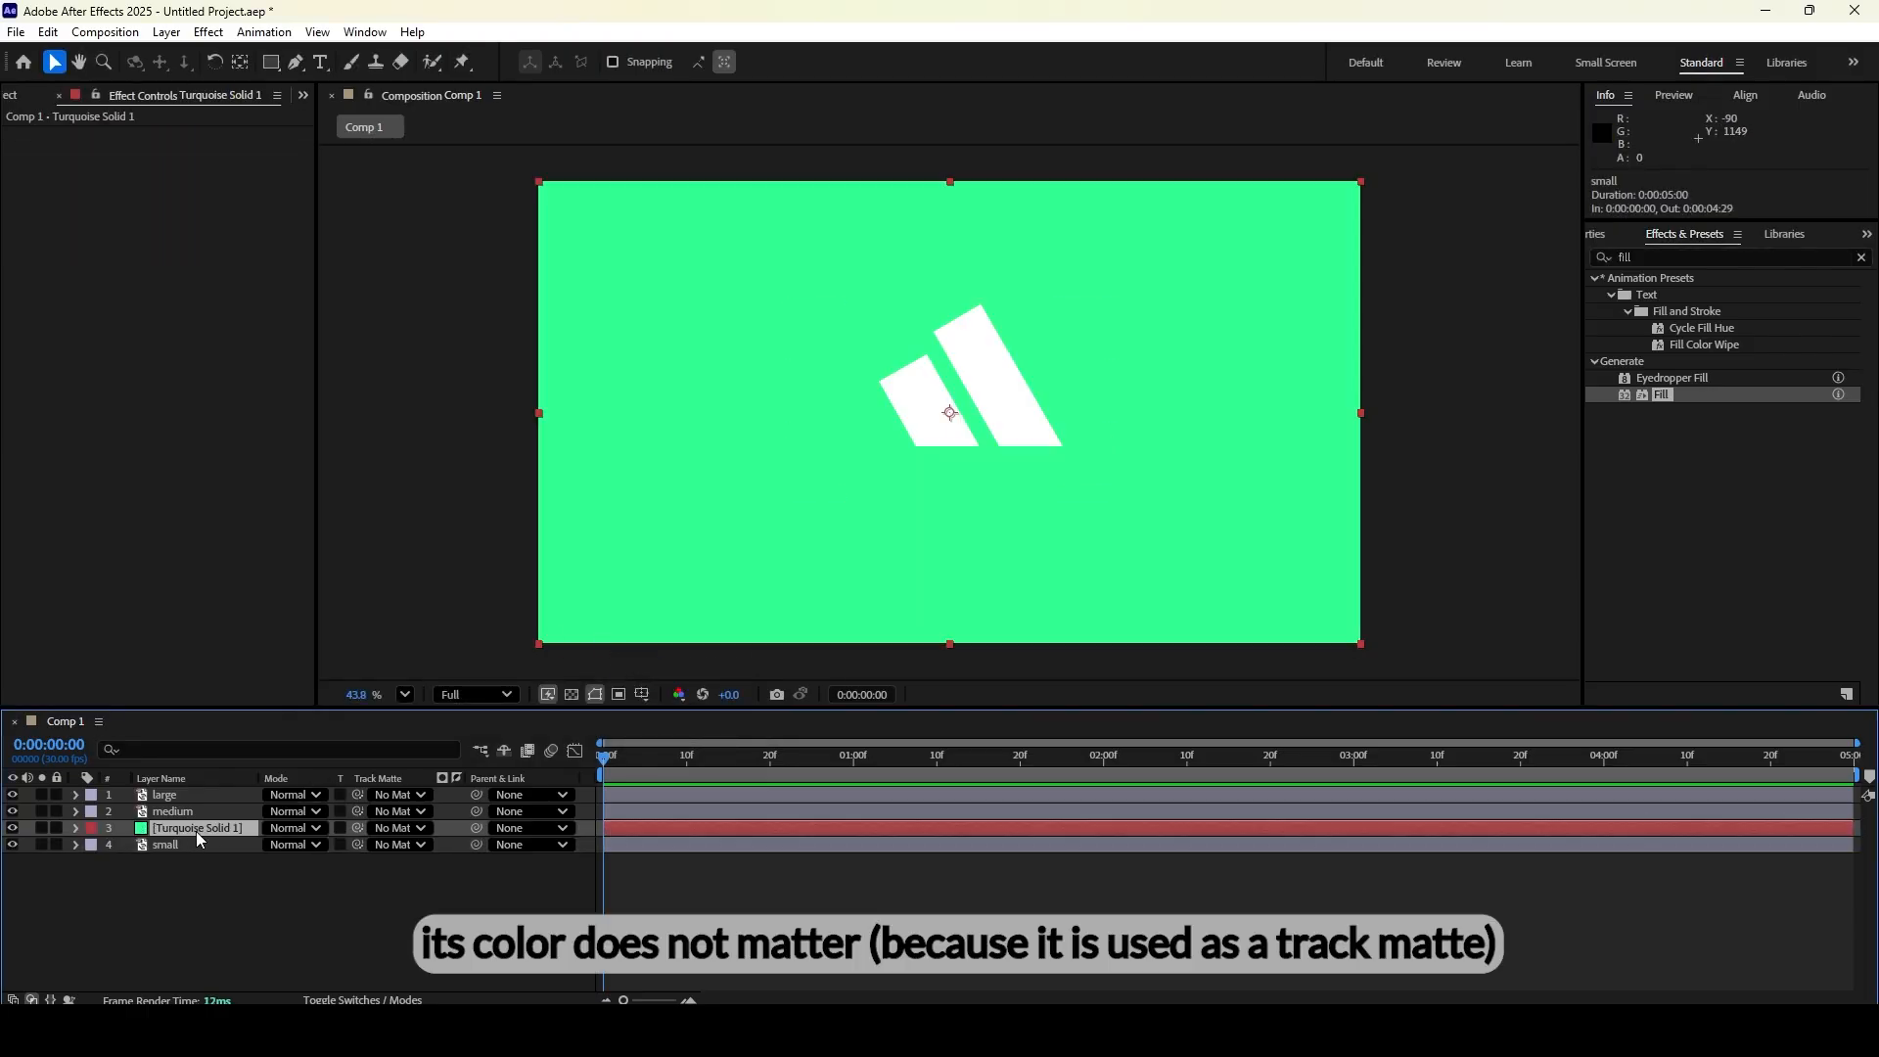
Move the turquoise solid down to position 960, 1159 so its upper edge meets the stripes' bottom edge
key(p)
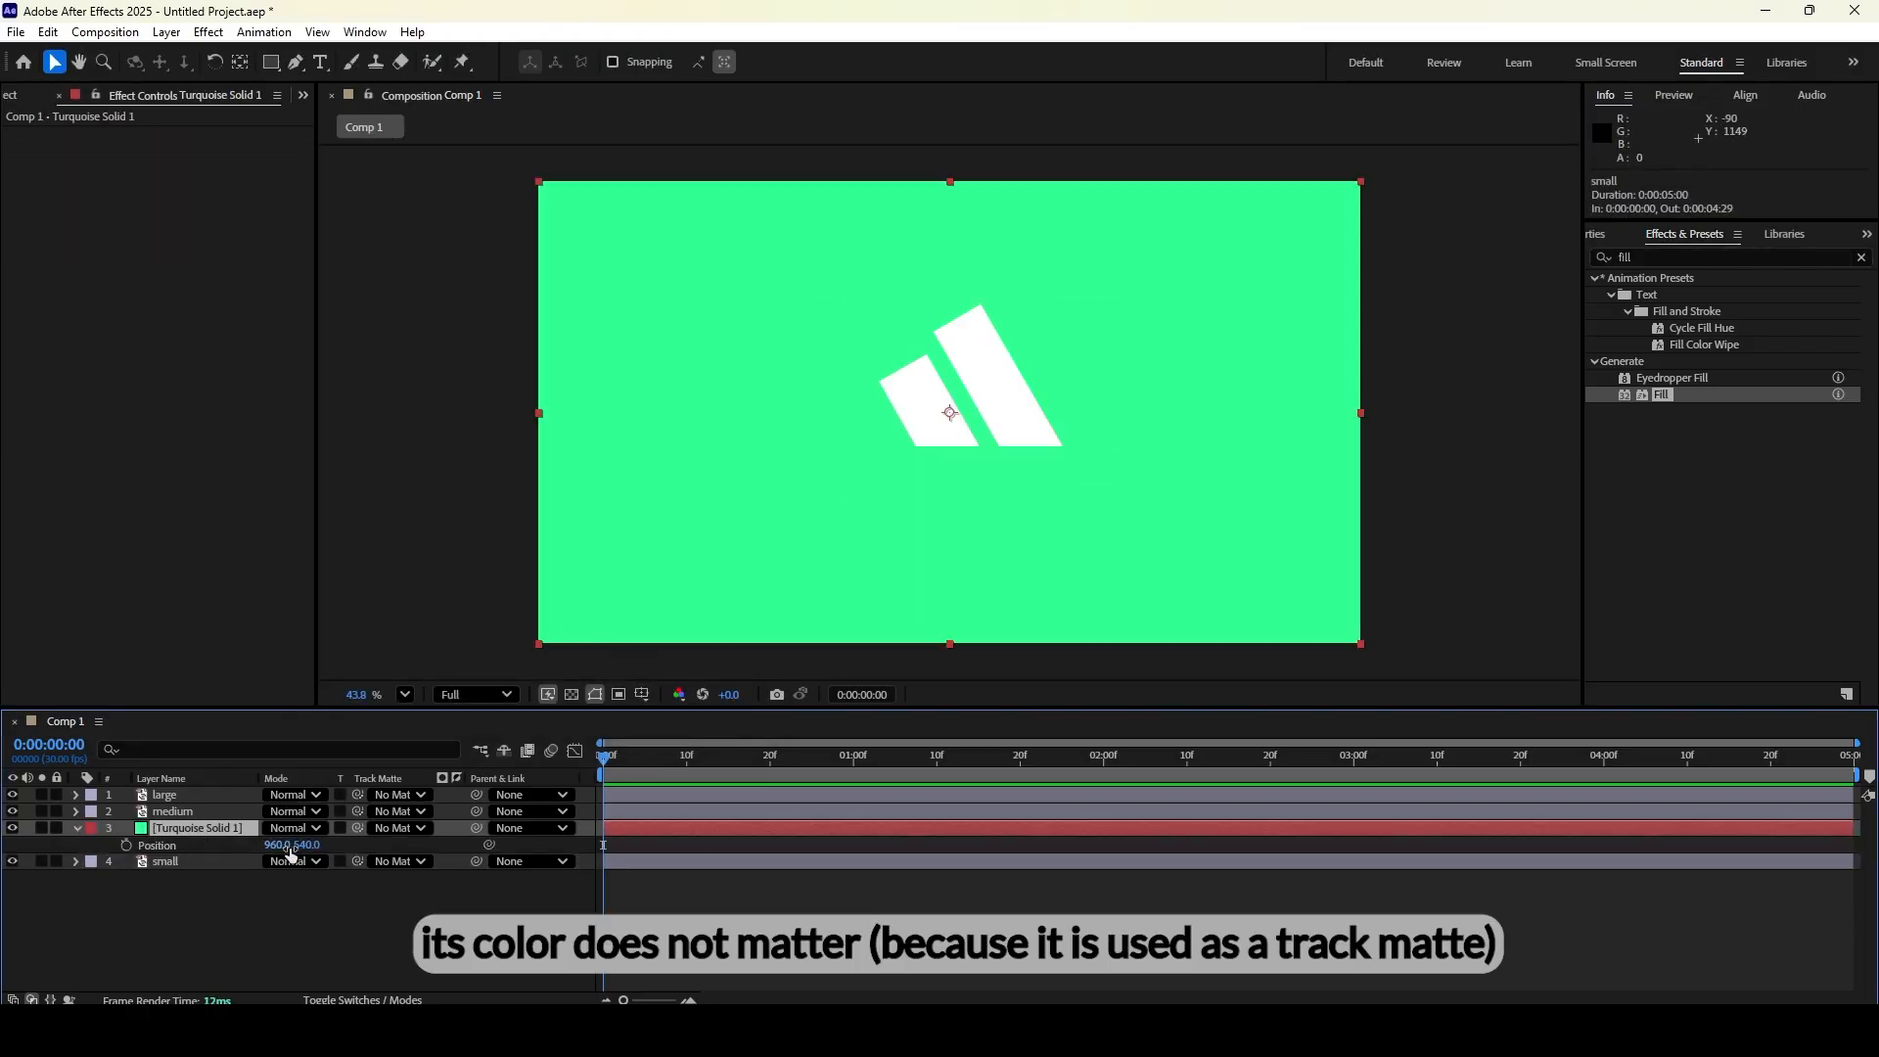
drag(311, 855, 930, 830)
scroll(1077, 432, up, 6)
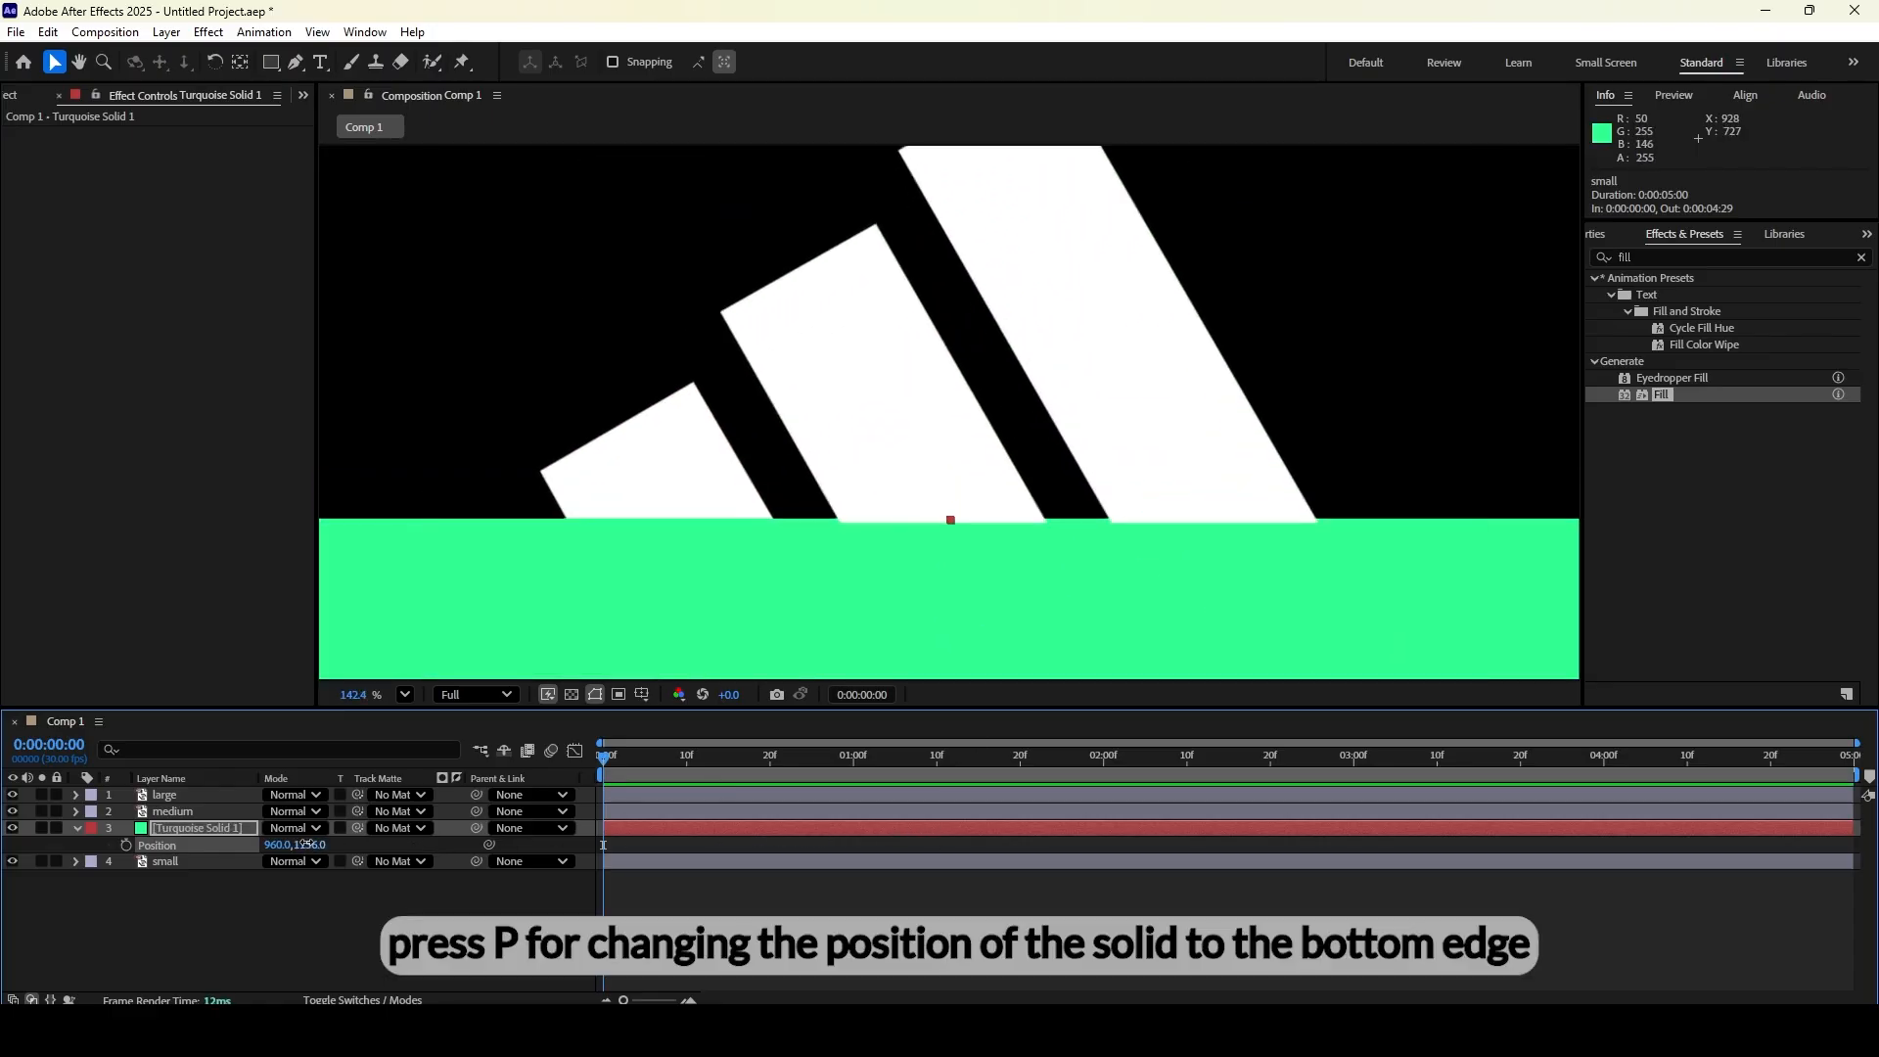
drag(305, 845, 309, 843)
scroll(607, 432, down, 6)
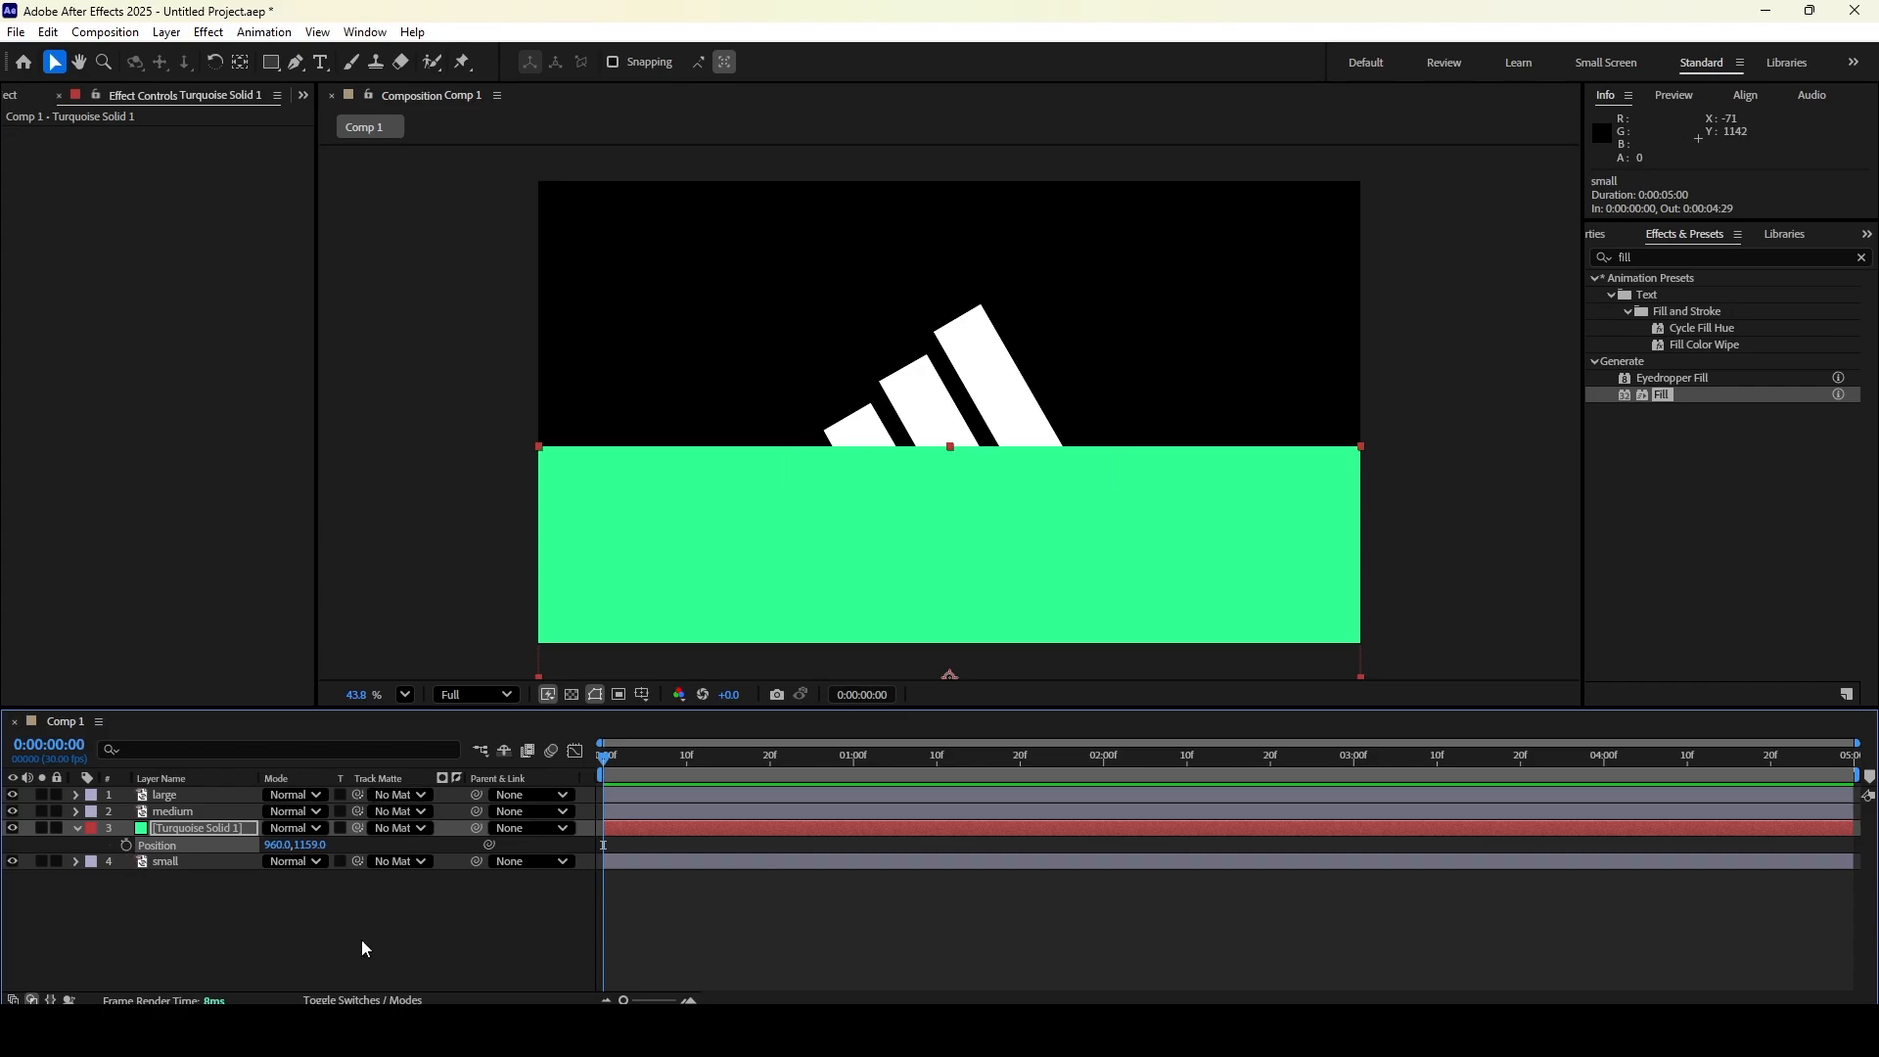
Use the turquoise solid as the small layer's track matte and invert the matte
click(336, 1000)
click(328, 999)
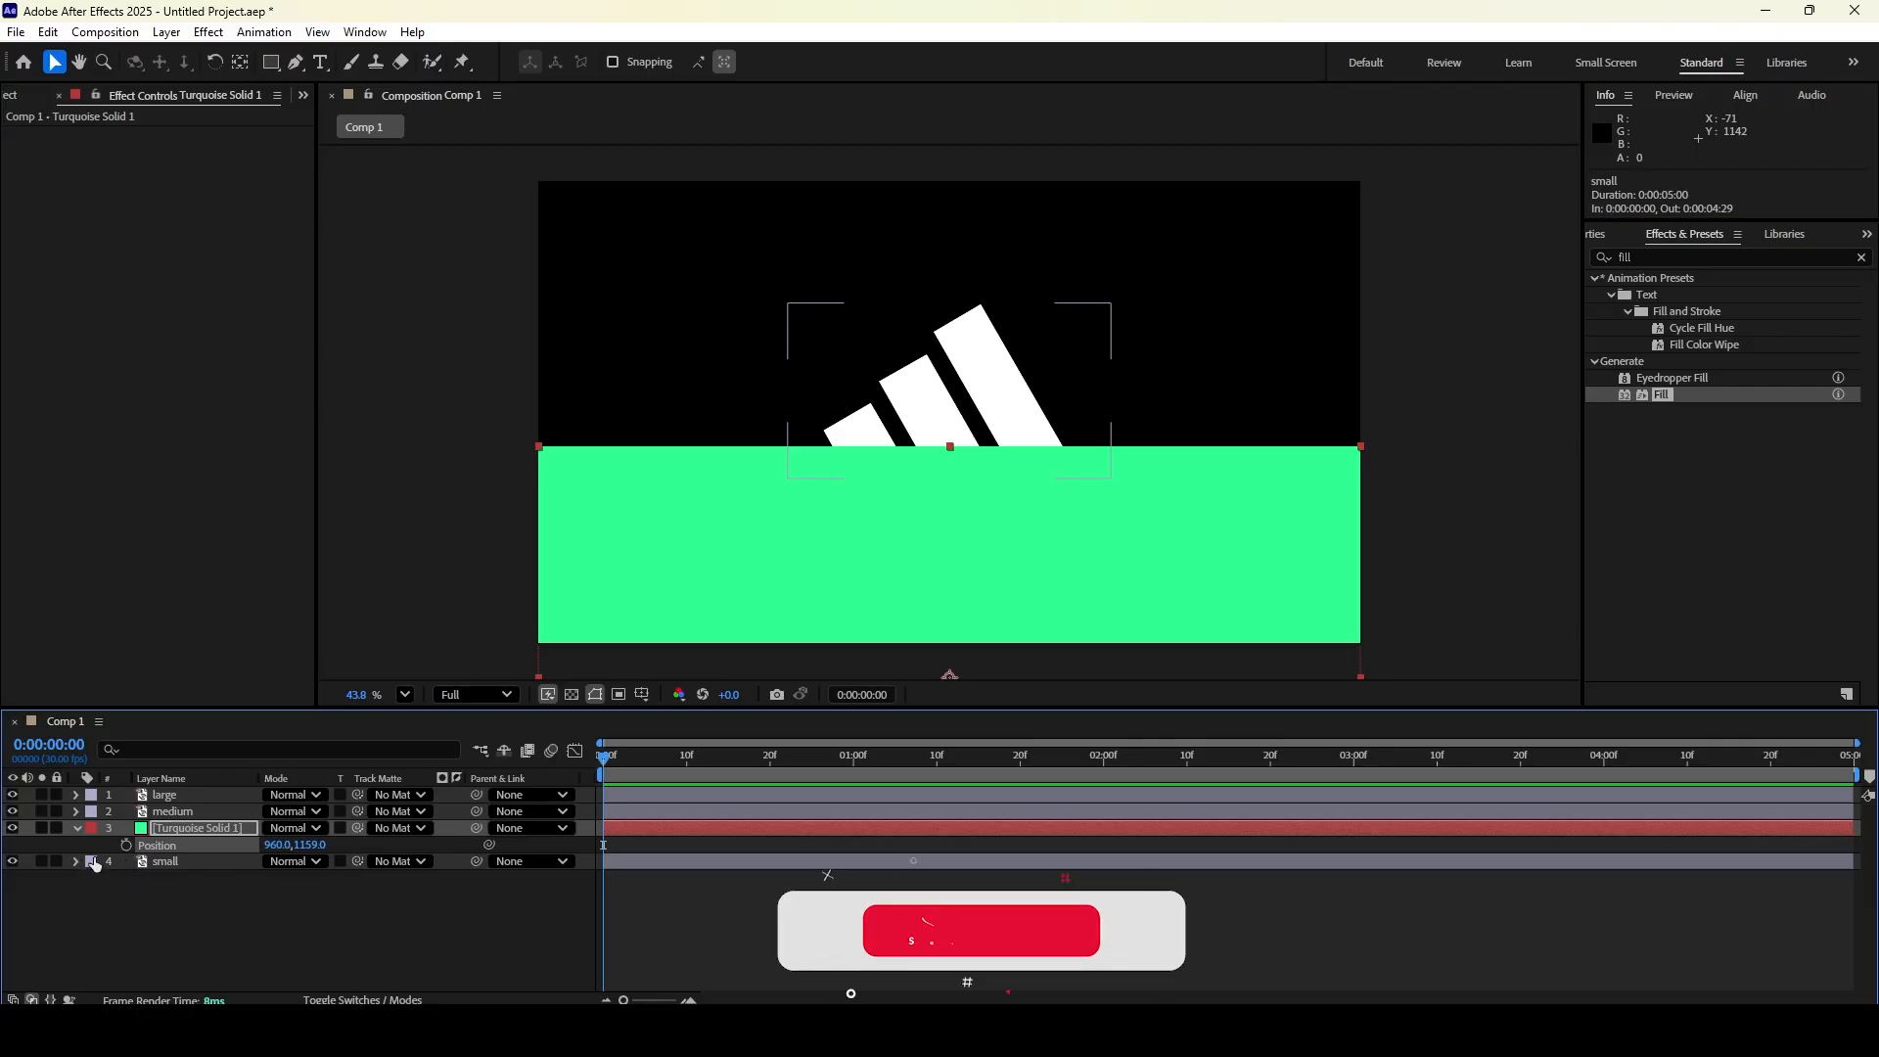
click(421, 861)
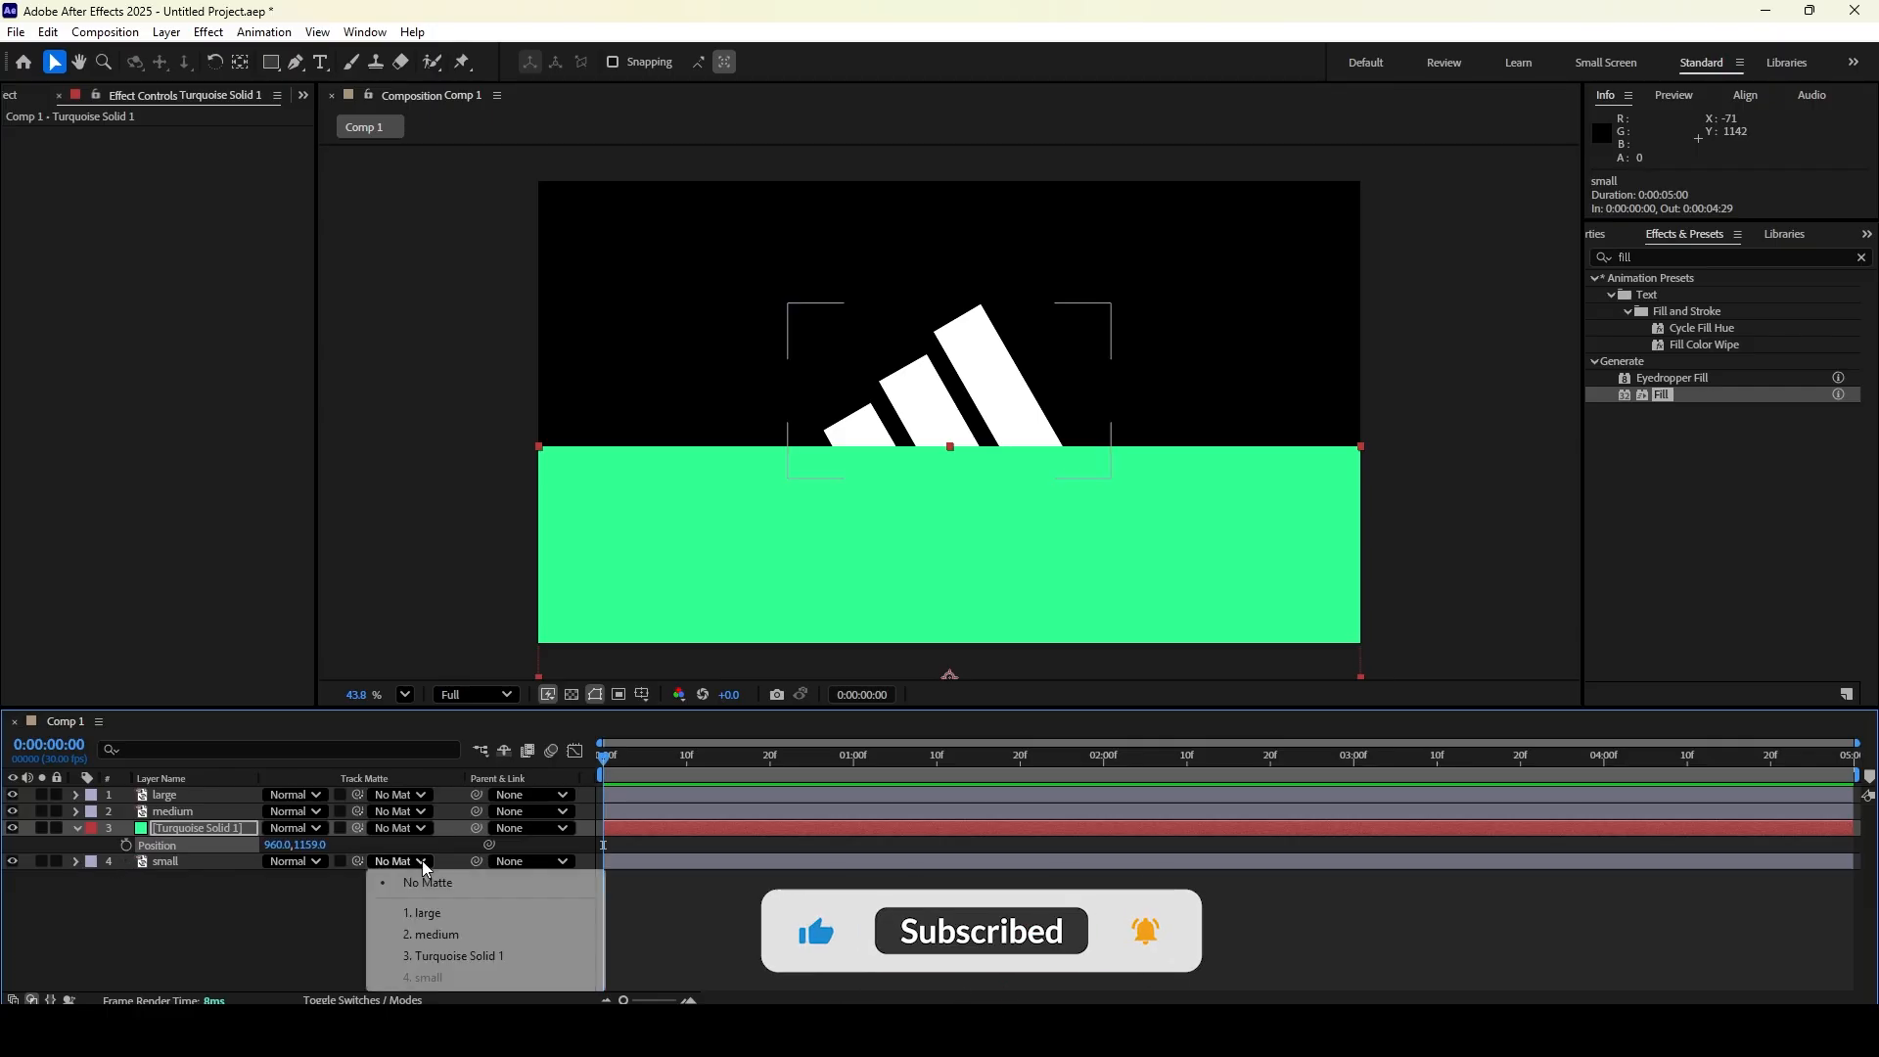
click(431, 956)
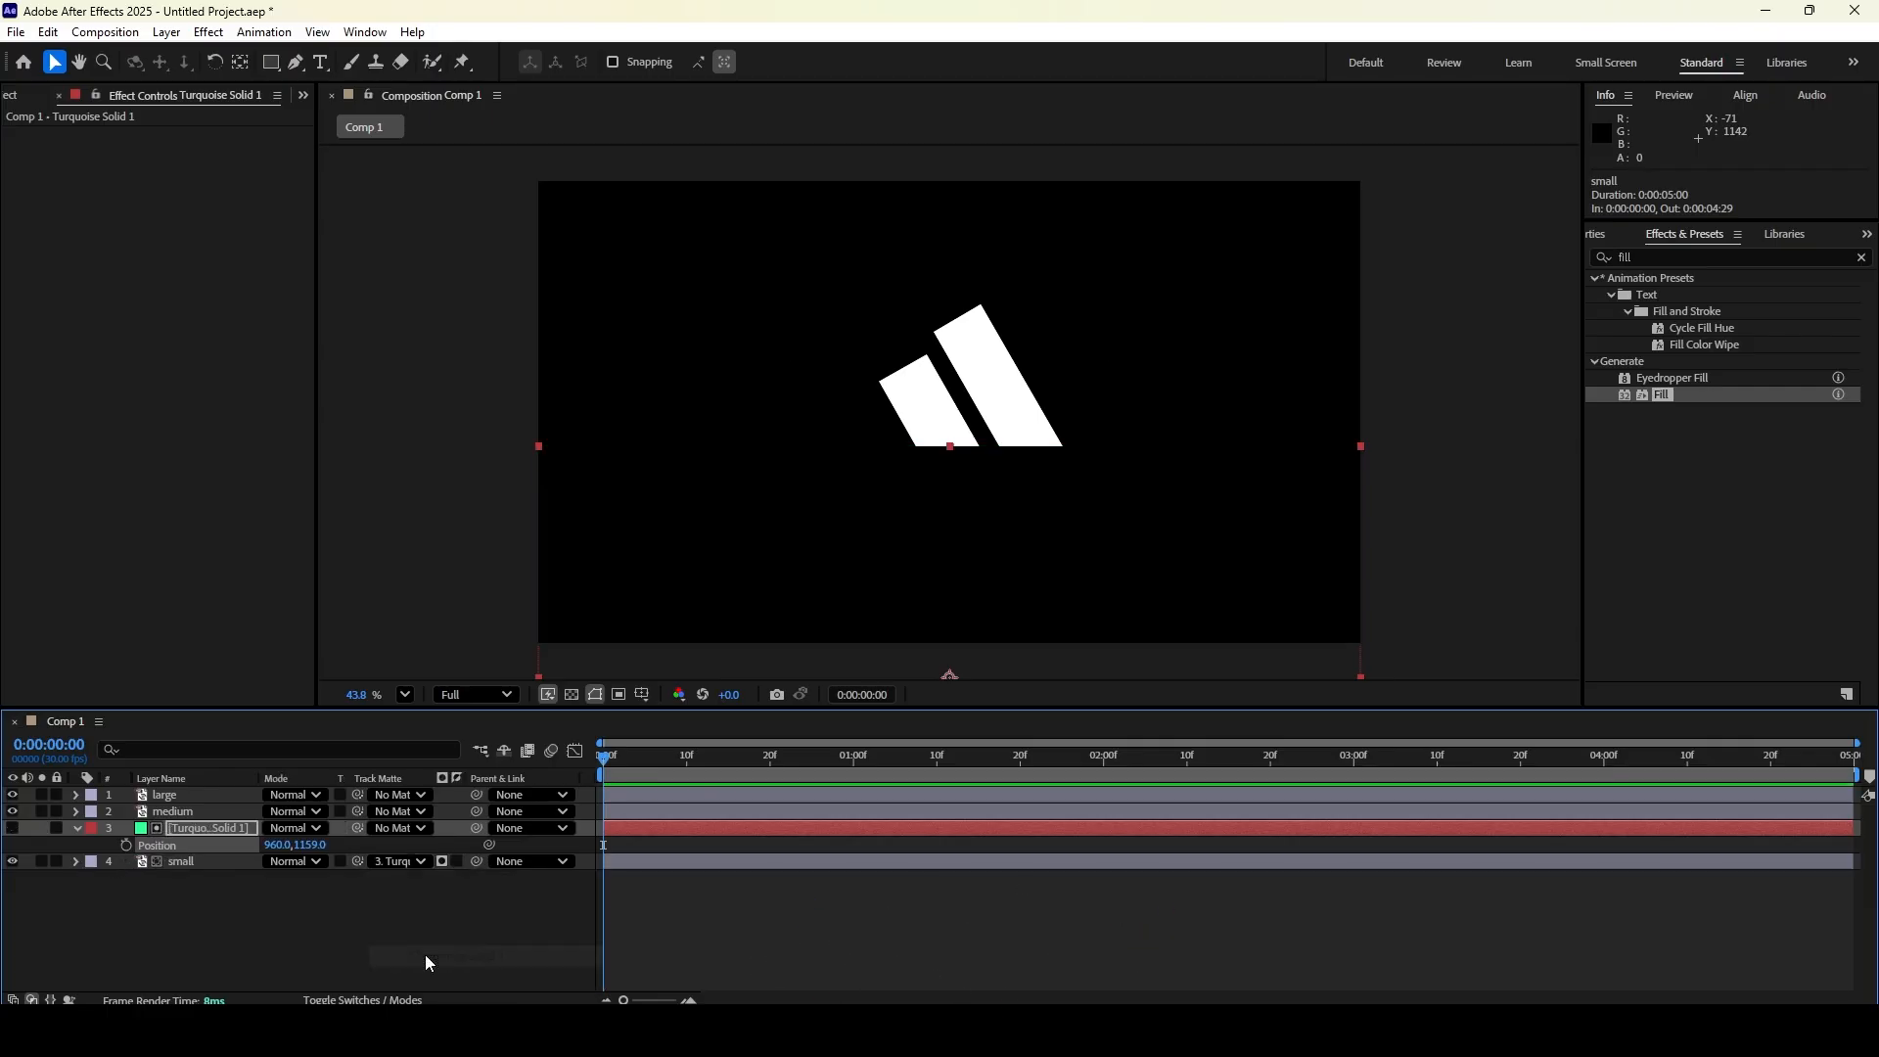
click(457, 862)
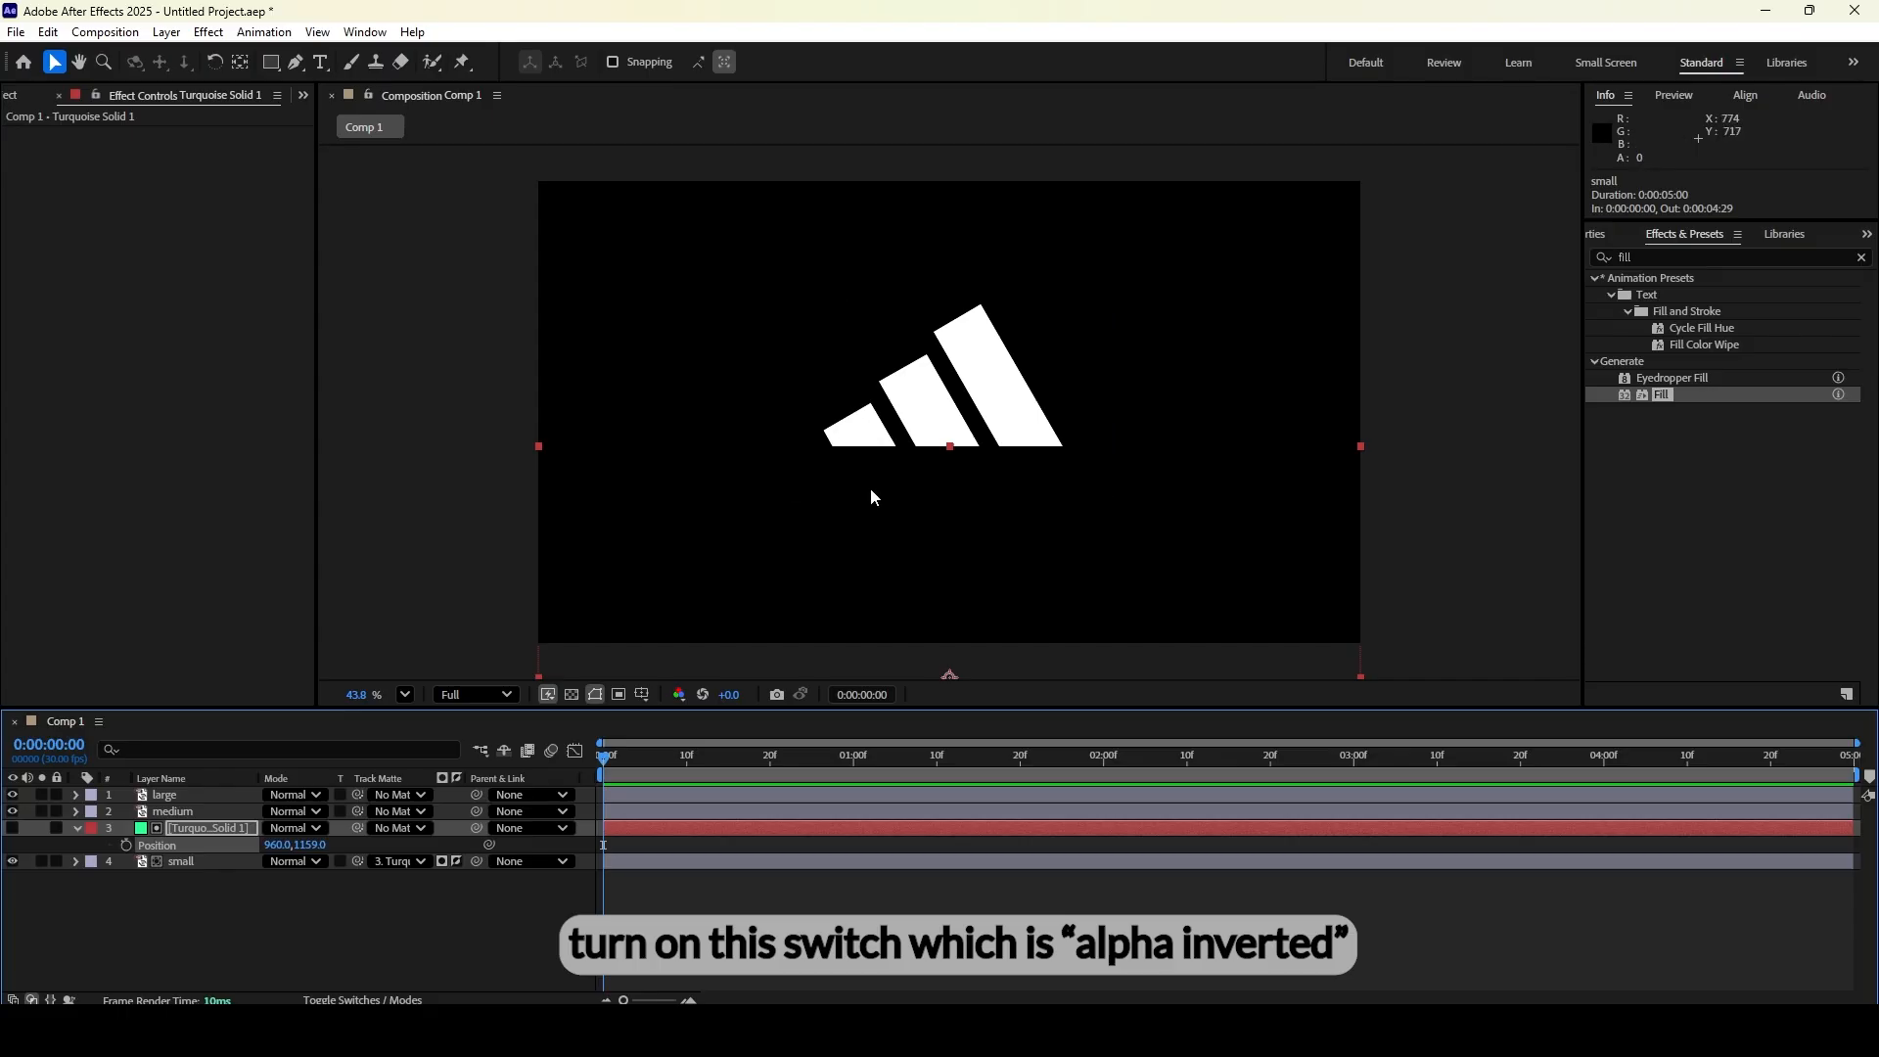
Set a position keyframe for the small layer at frame 10, keeping its resting position of 960, 540
click(209, 862)
key(p)
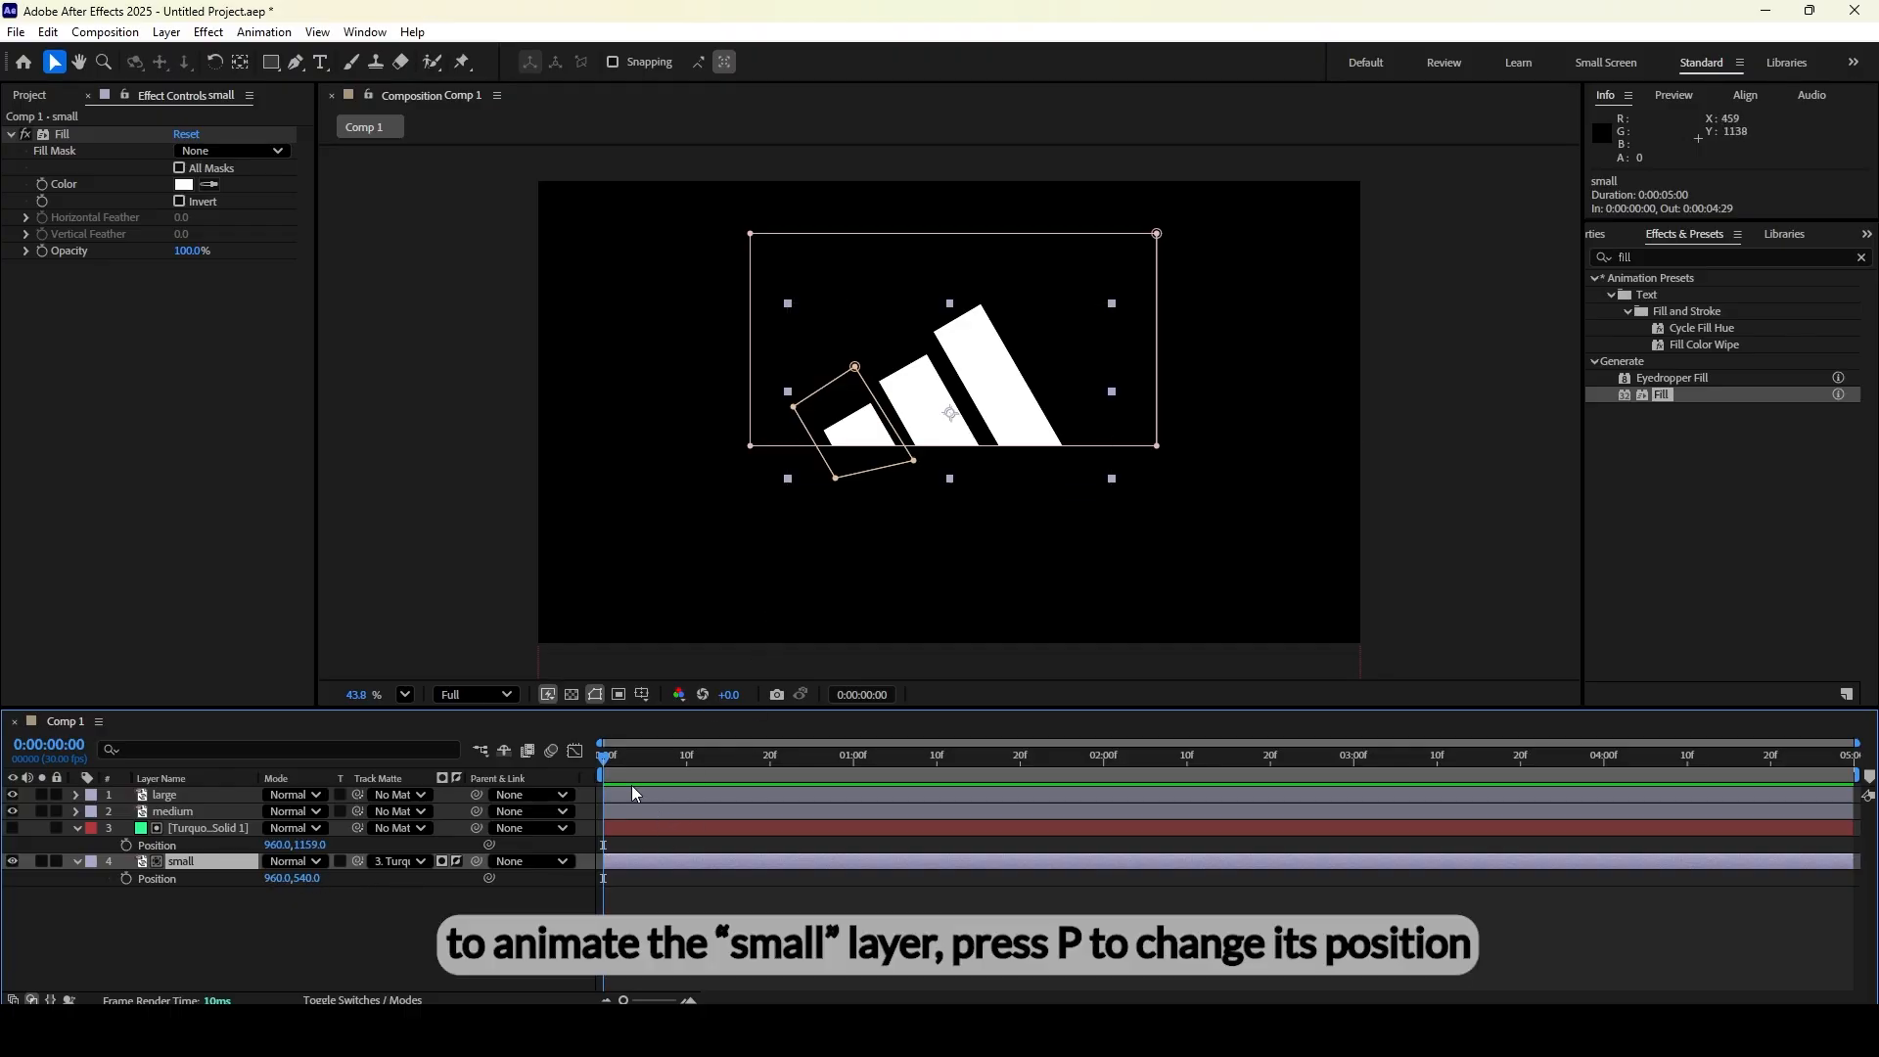
drag(604, 773, 687, 776)
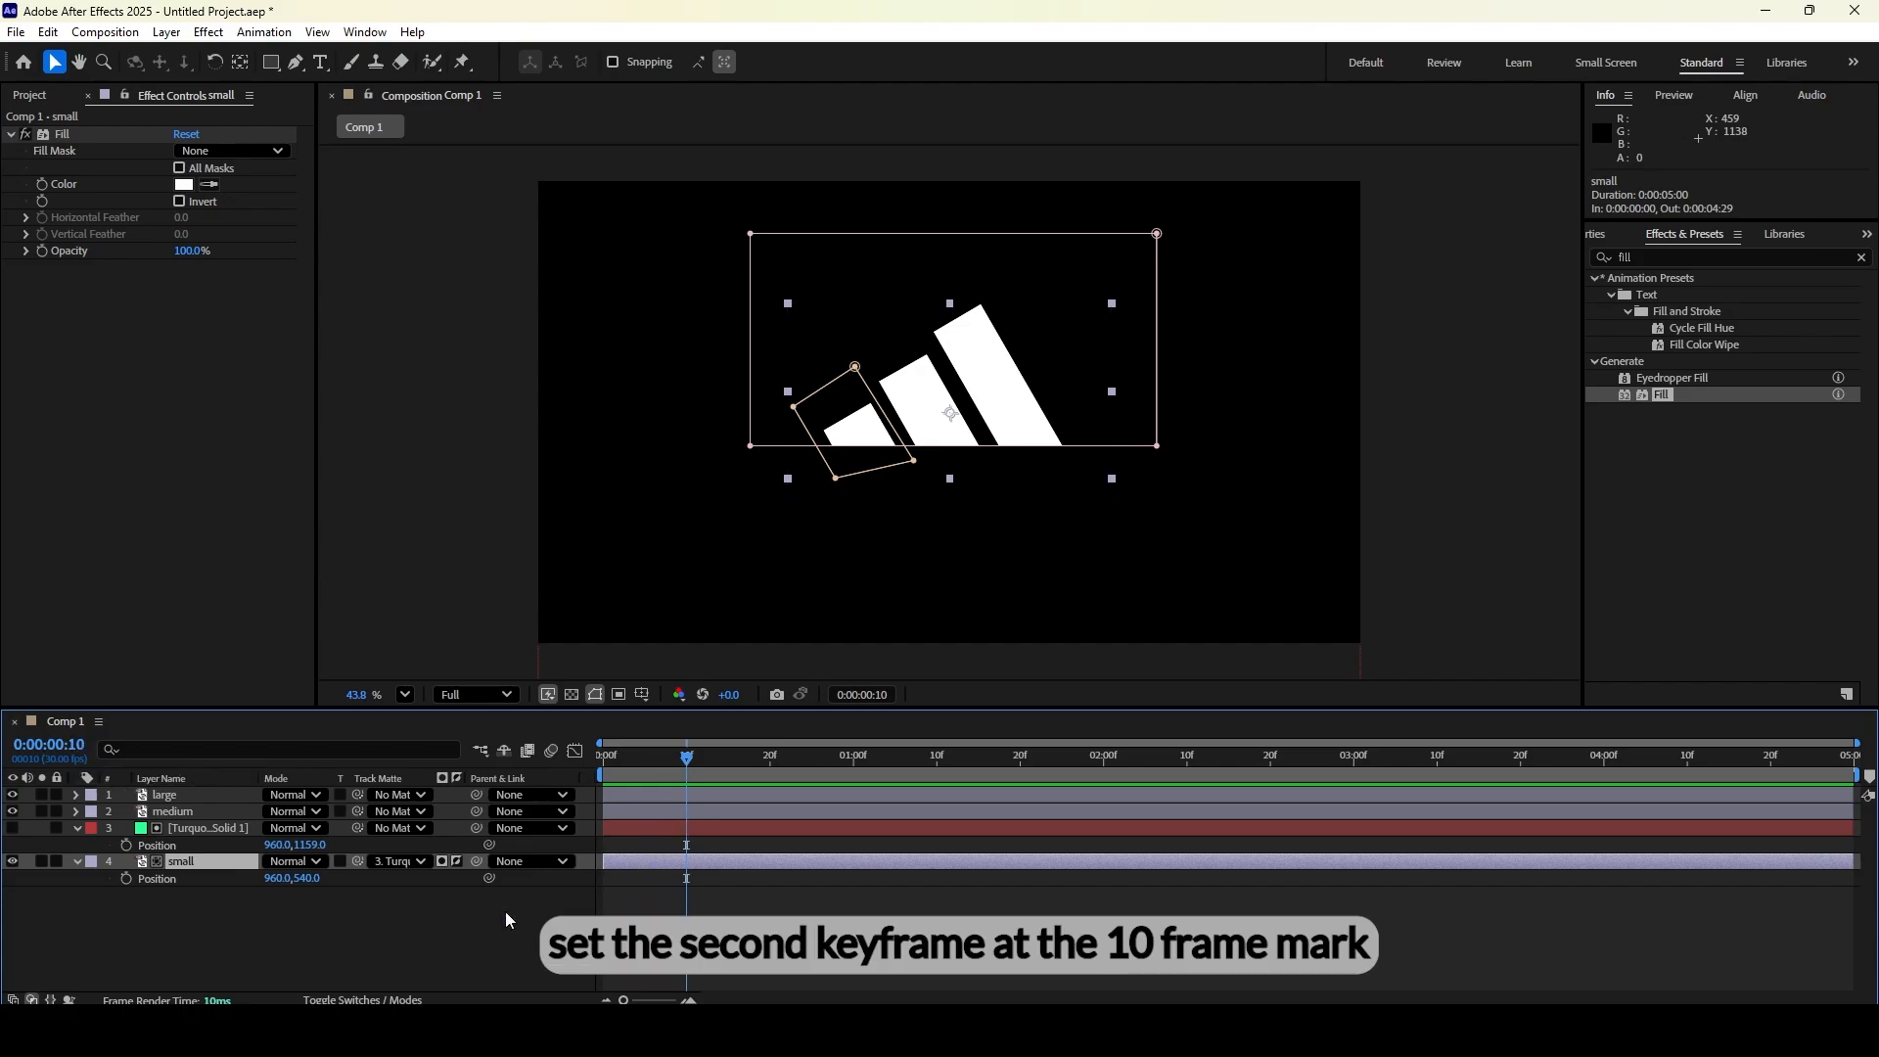
click(125, 877)
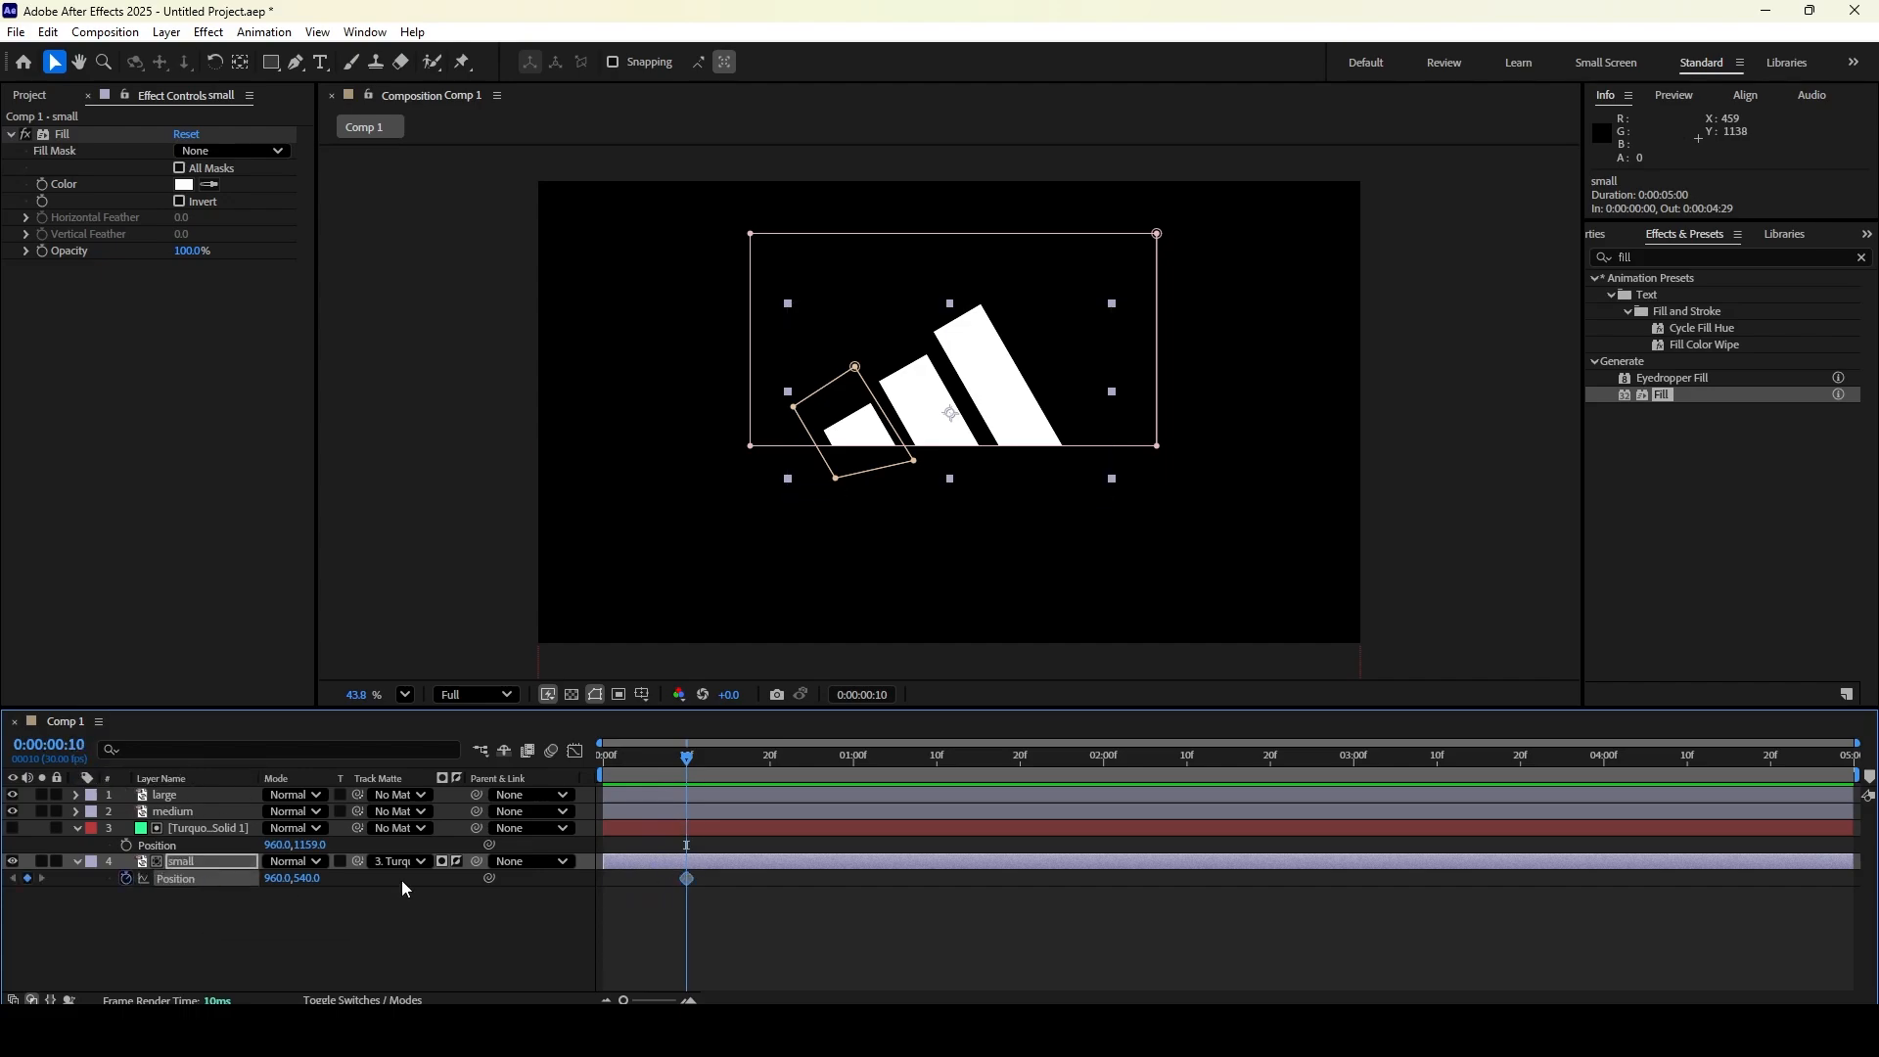
At frame 0, move the small layer diagonally down along its slant to about 1024, 656.6, and preview the reveal
drag(688, 759, 591, 764)
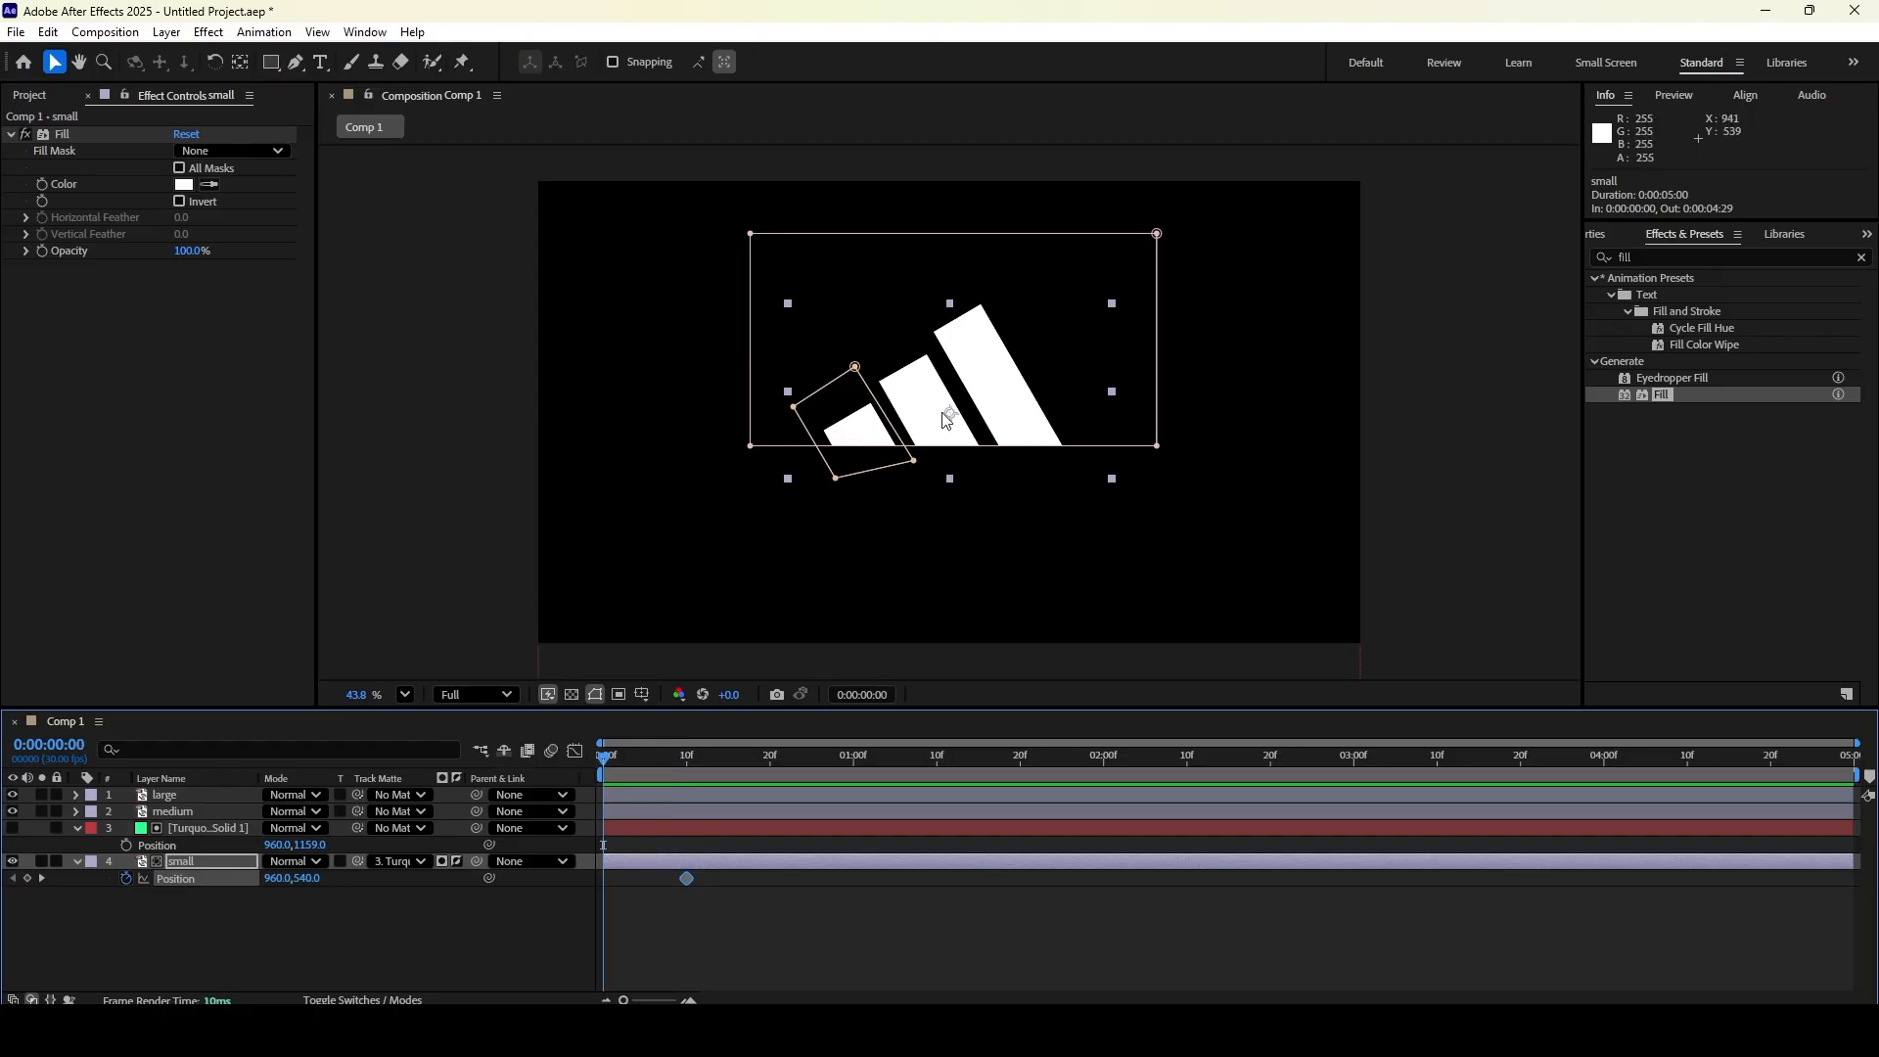
drag(864, 436, 892, 486)
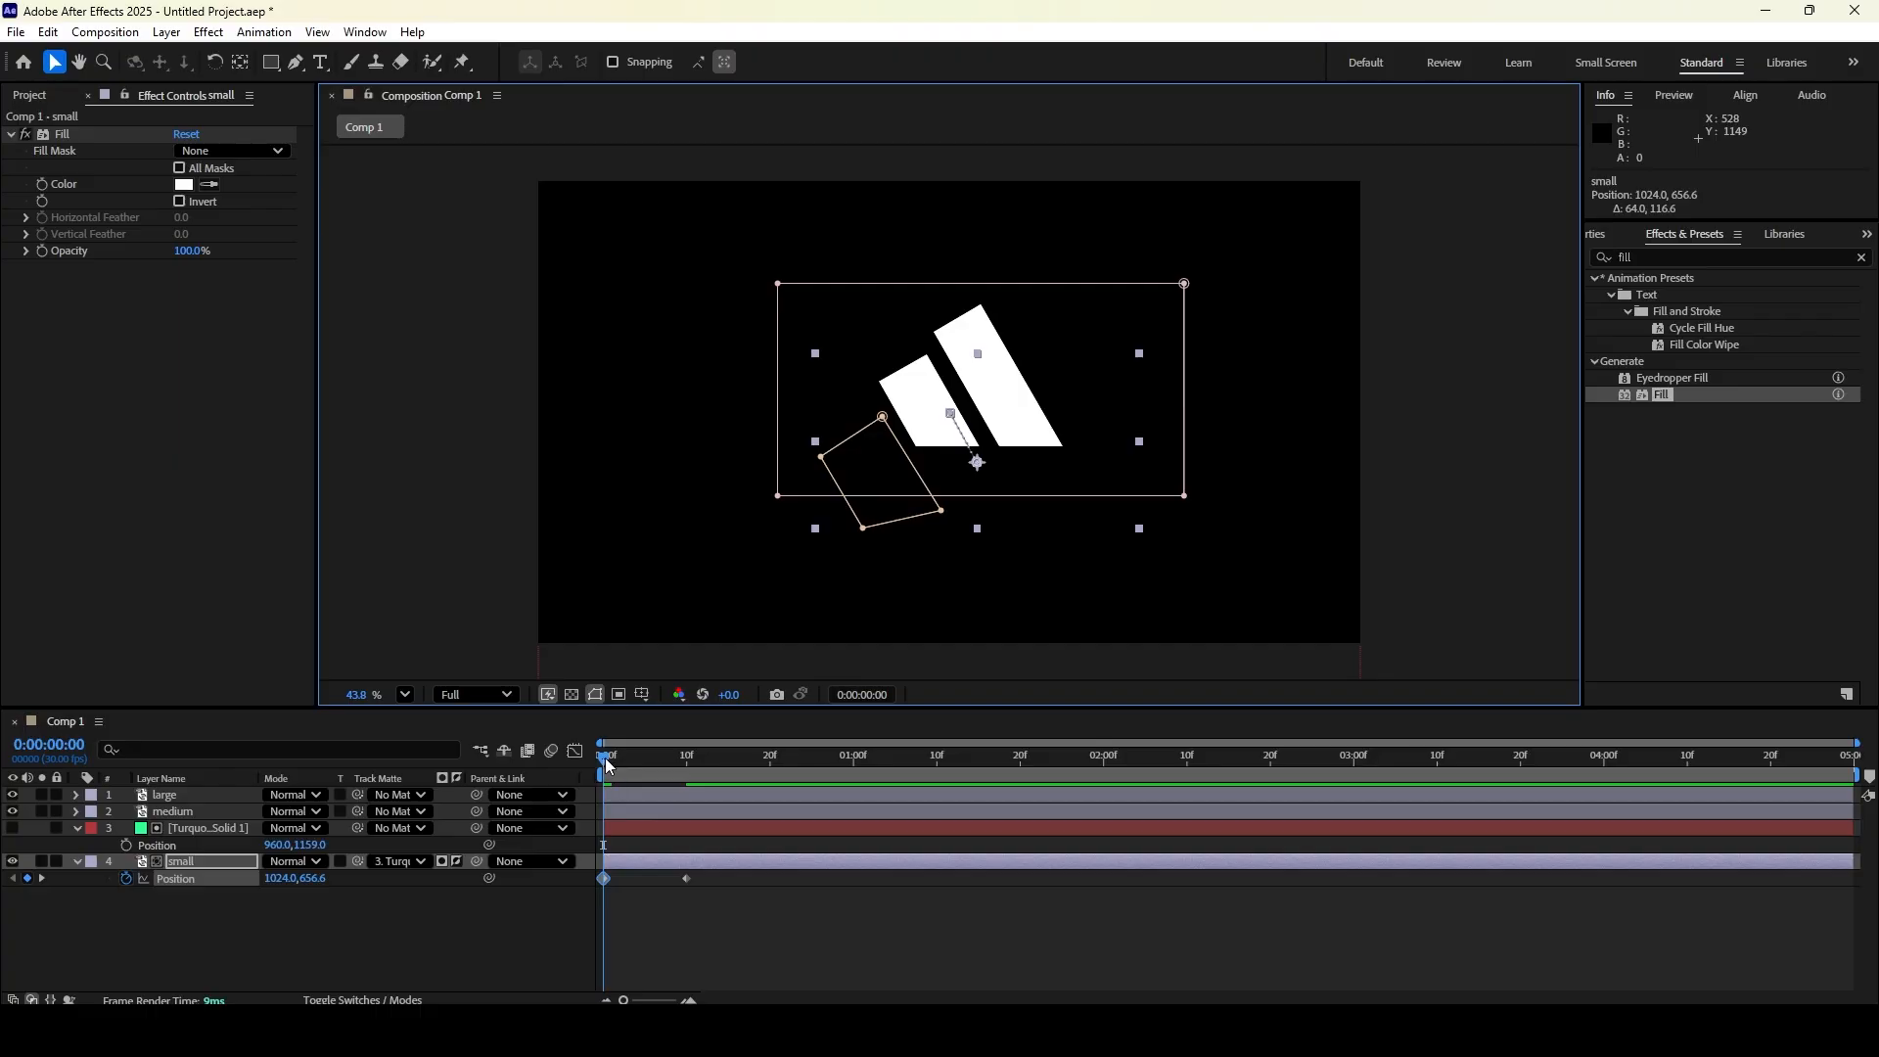
key(space)
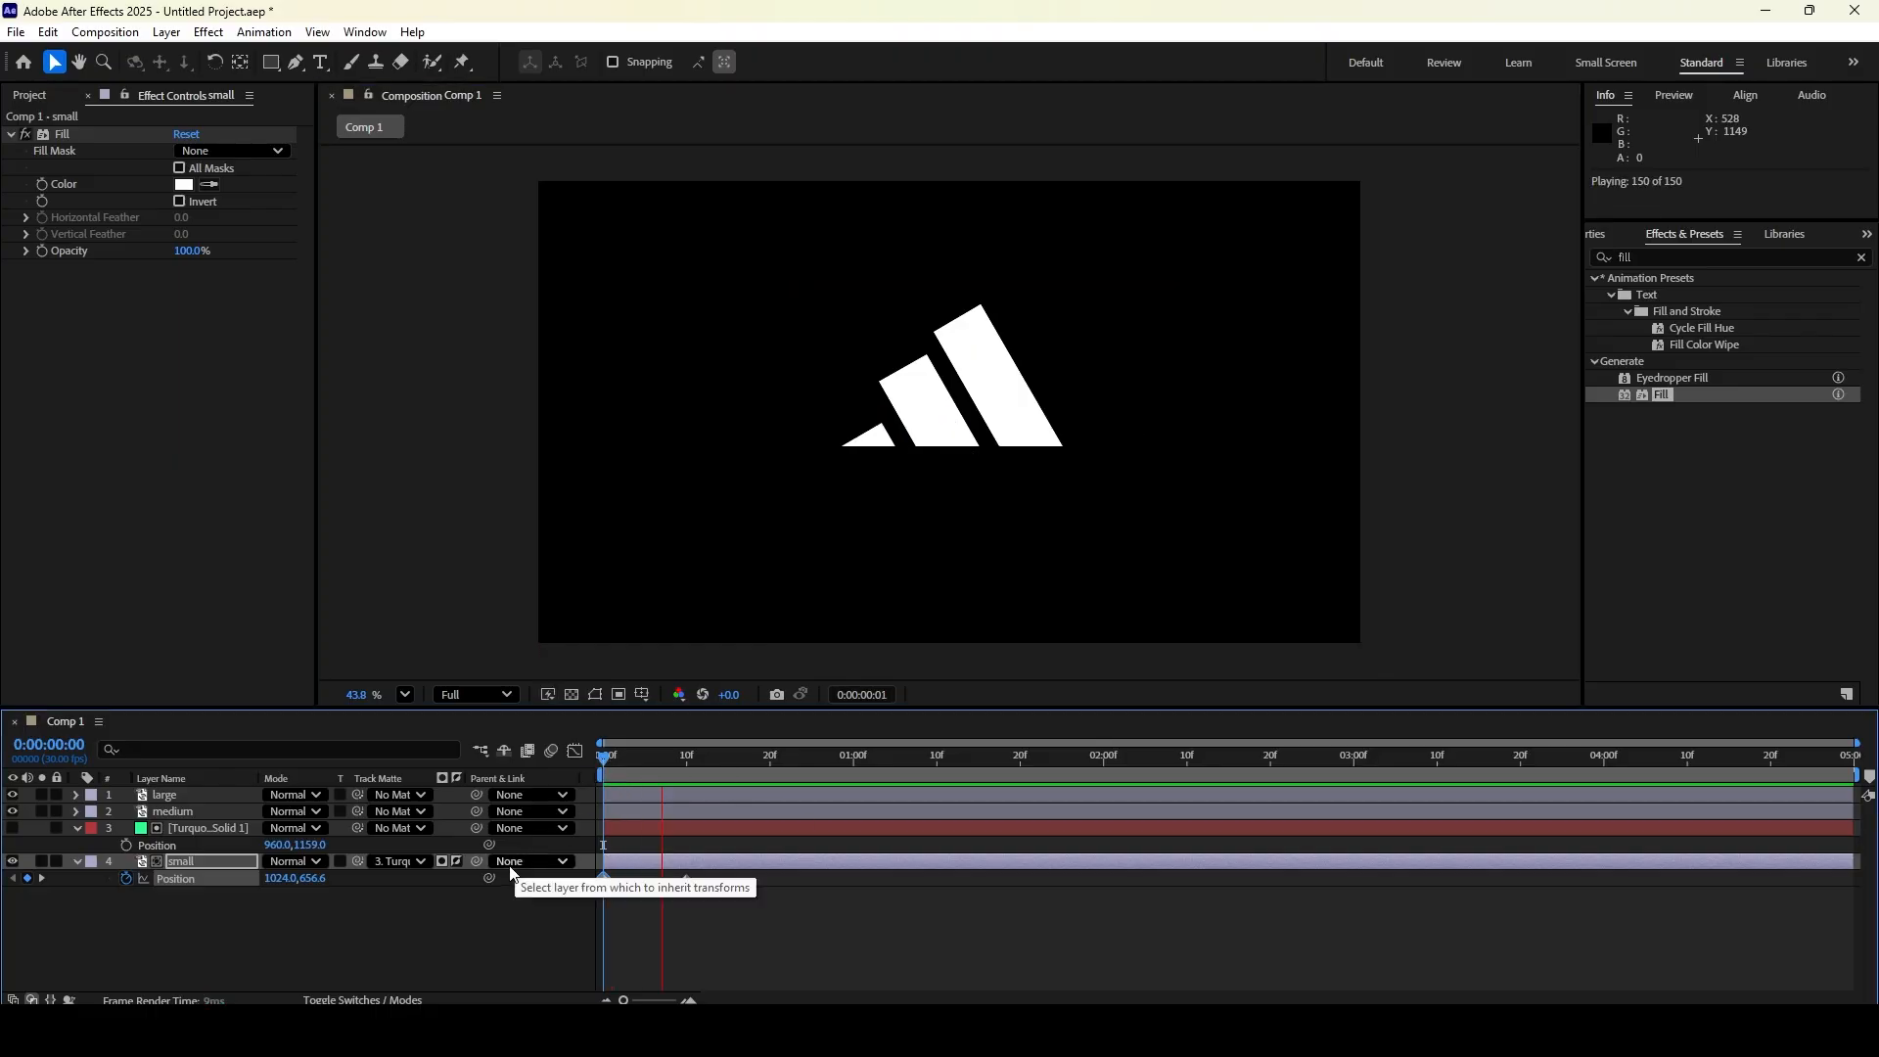
key(space)
drag(920, 765, 593, 776)
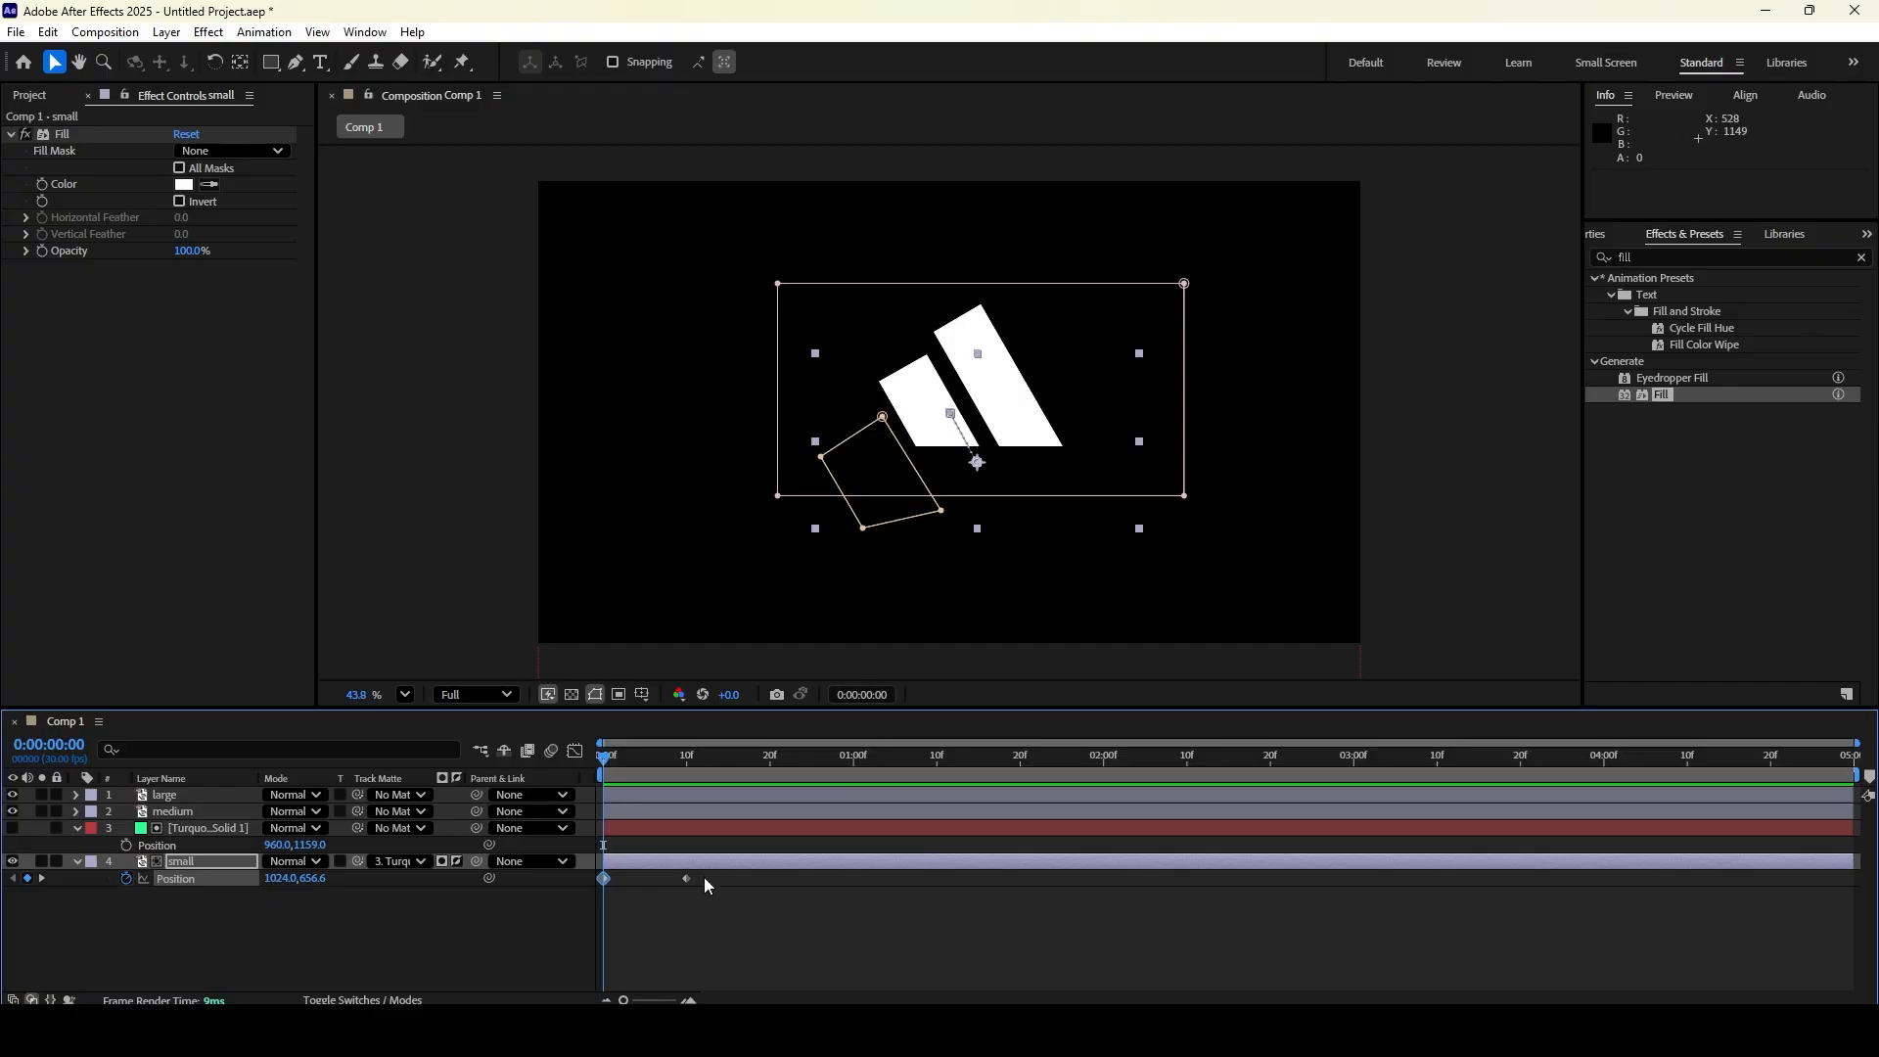
Apply Easy Ease to both position keyframes of the small layer
drag(707, 874, 599, 885)
right_click(689, 876)
mouse_move(795, 865)
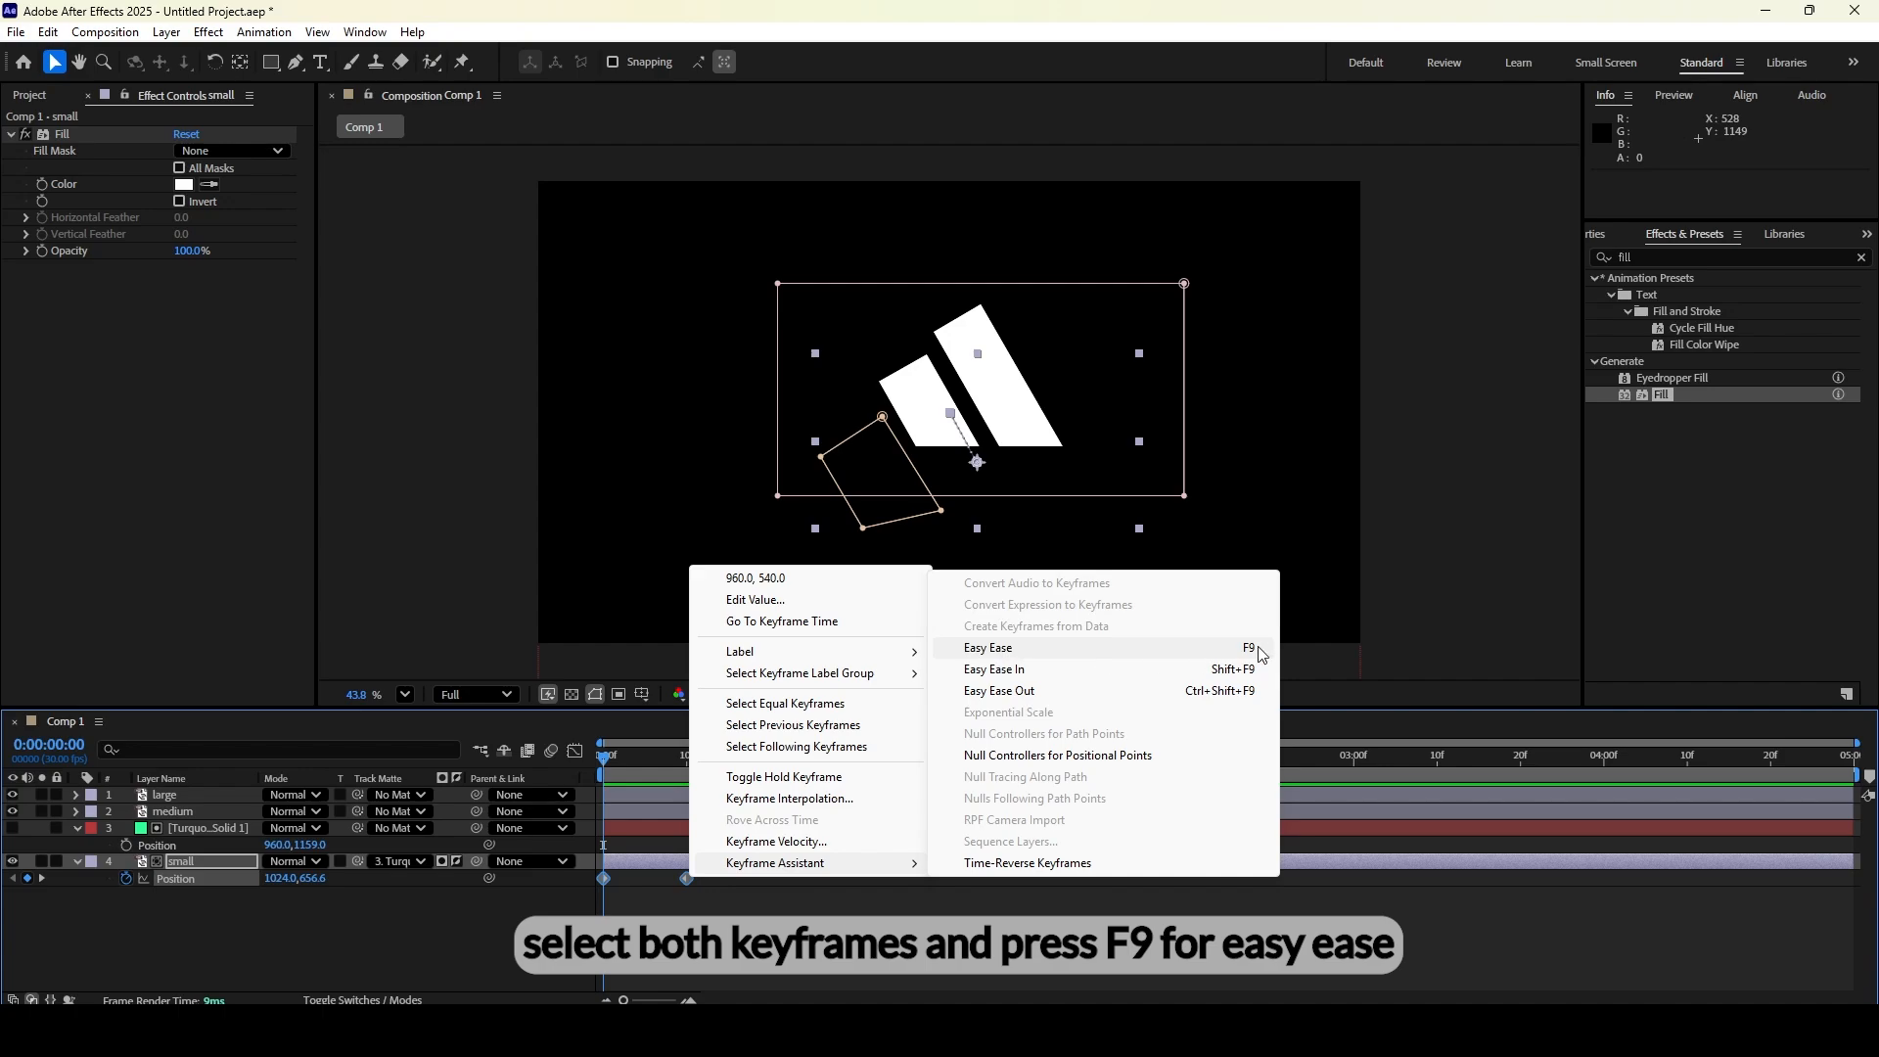
click(988, 647)
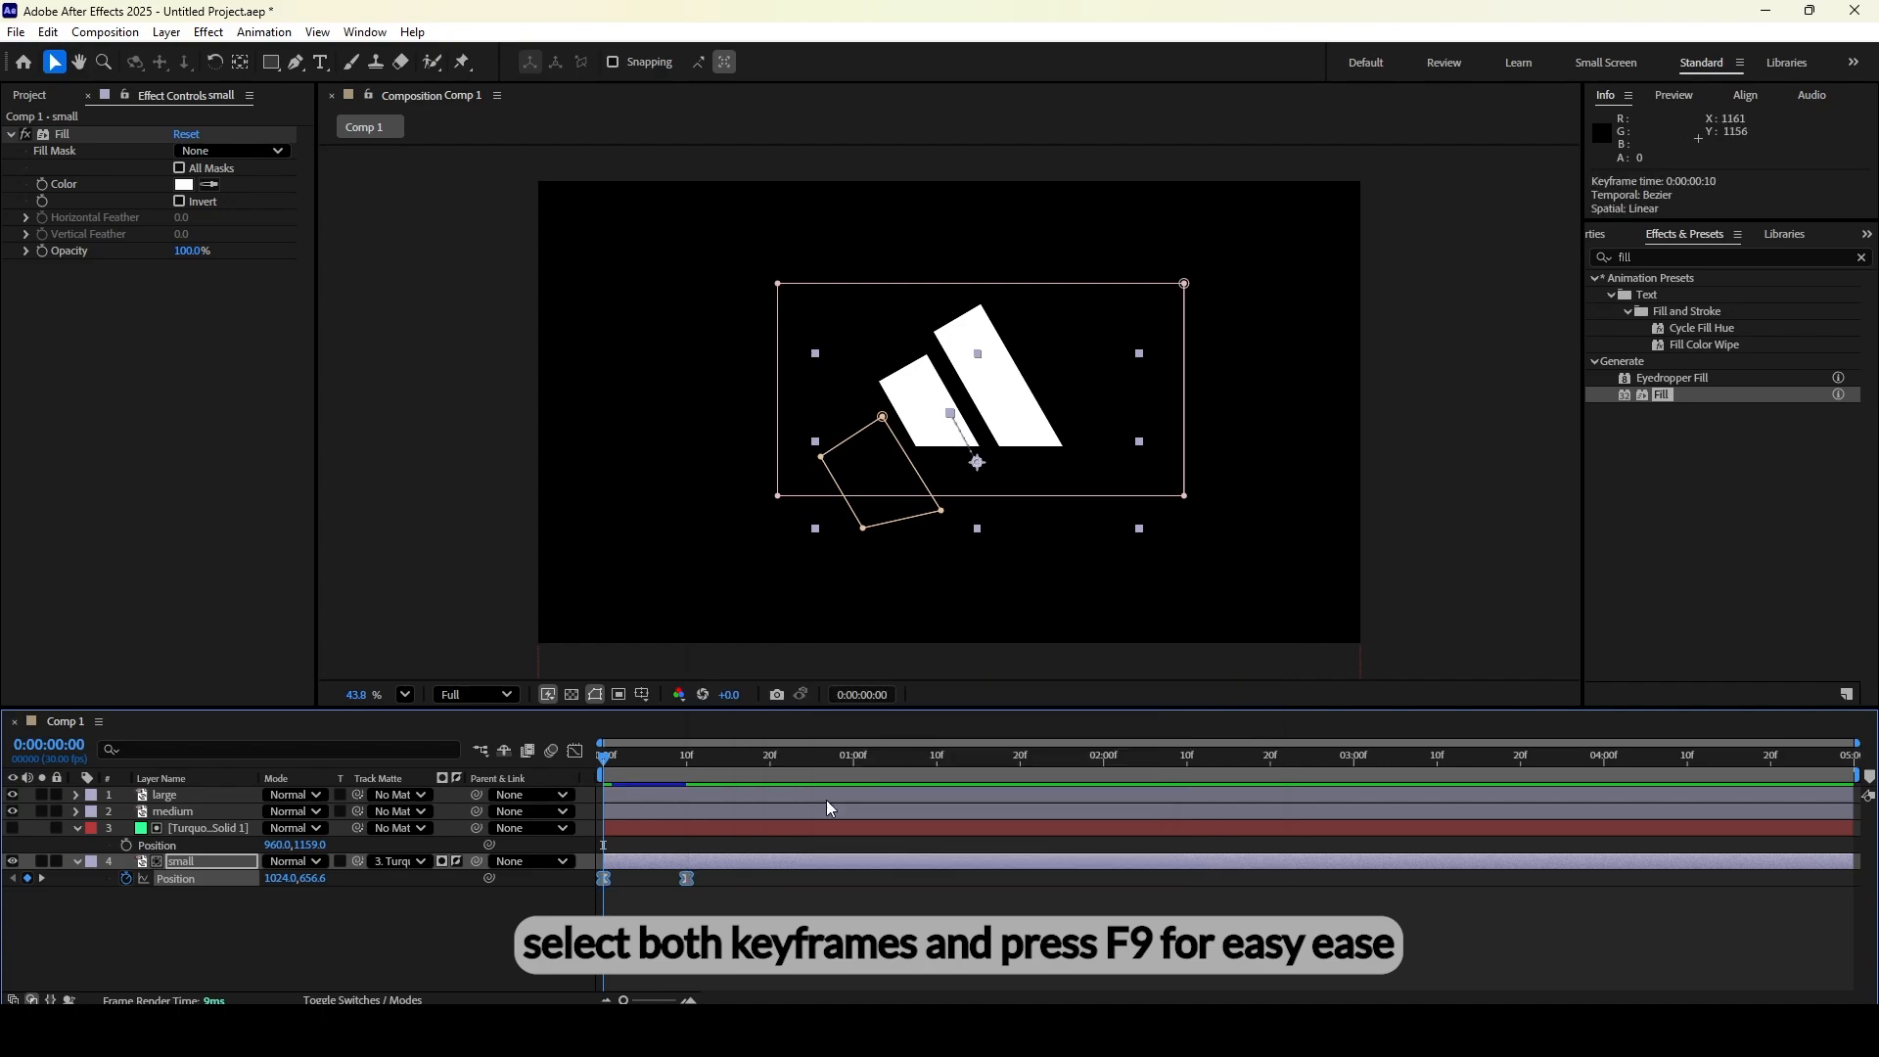
Set the incoming velocity influence of both small-layer position keyframes to 75% and play back the motion
right_click(687, 879)
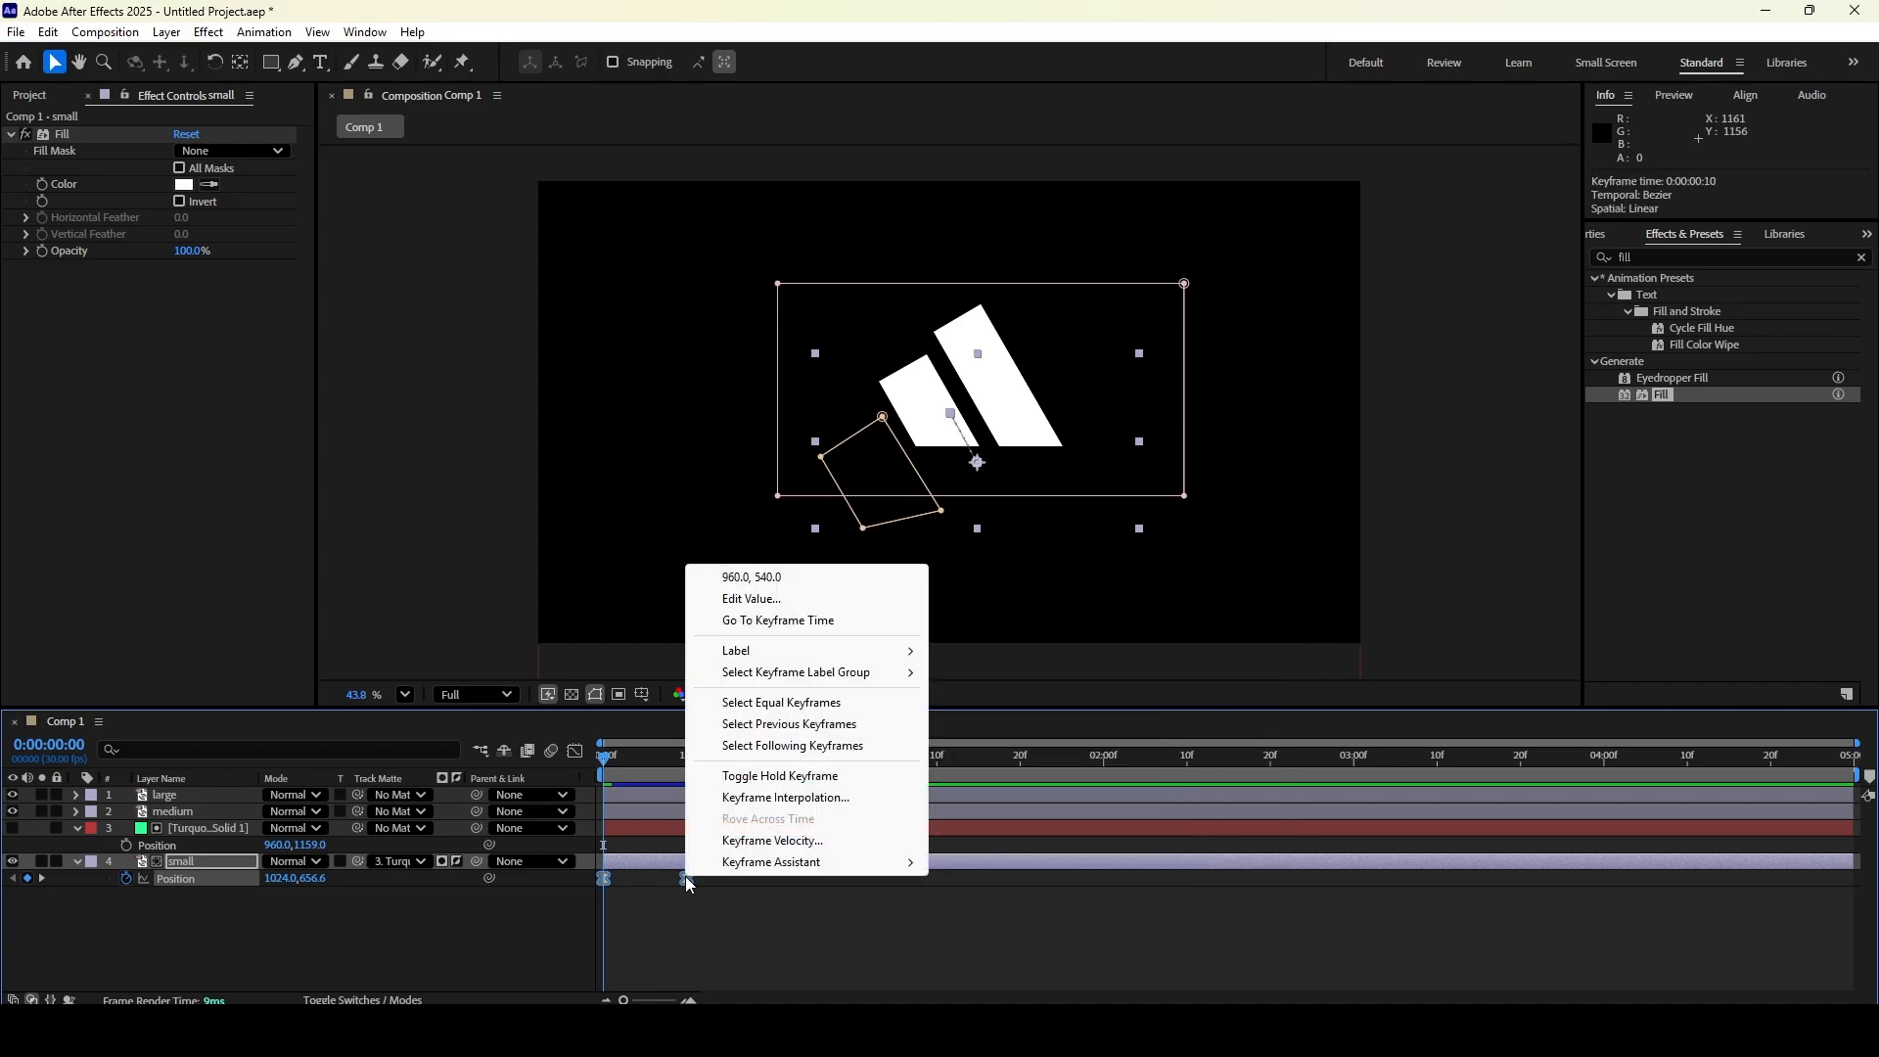
click(773, 841)
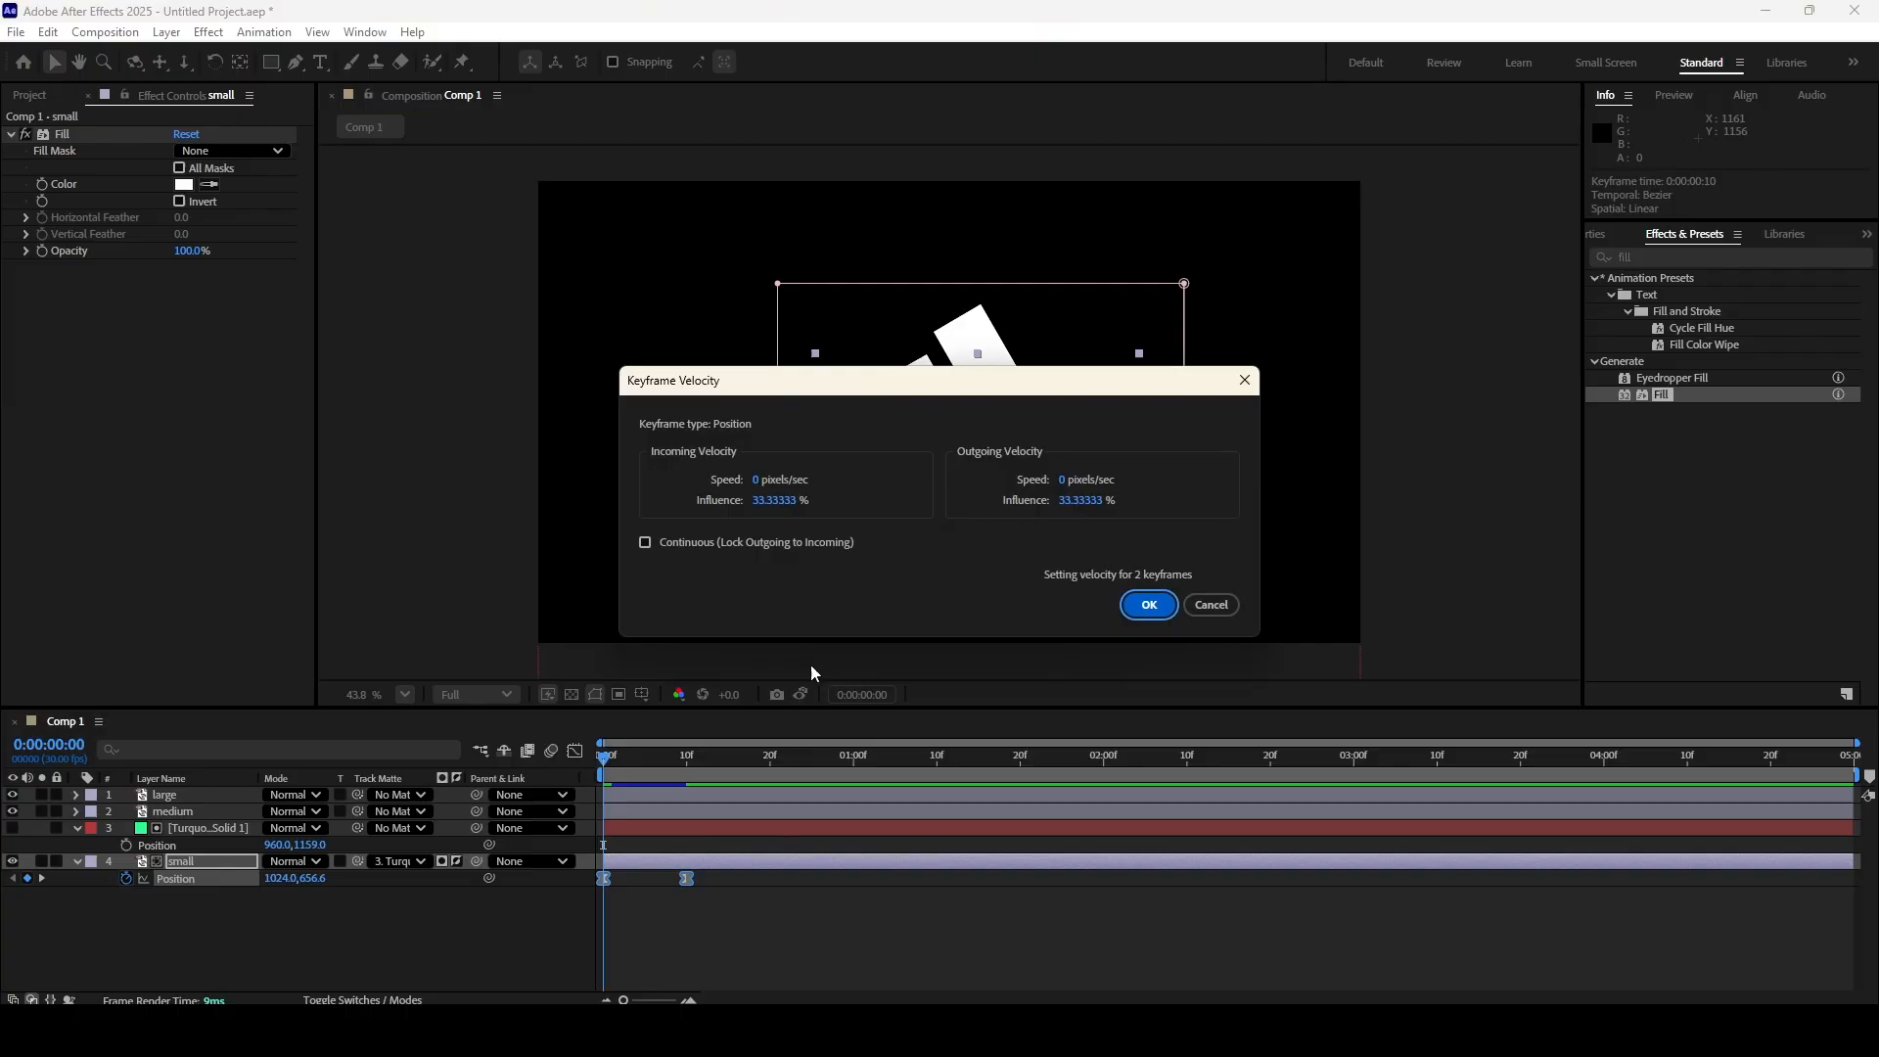
click(772, 501)
text(75)
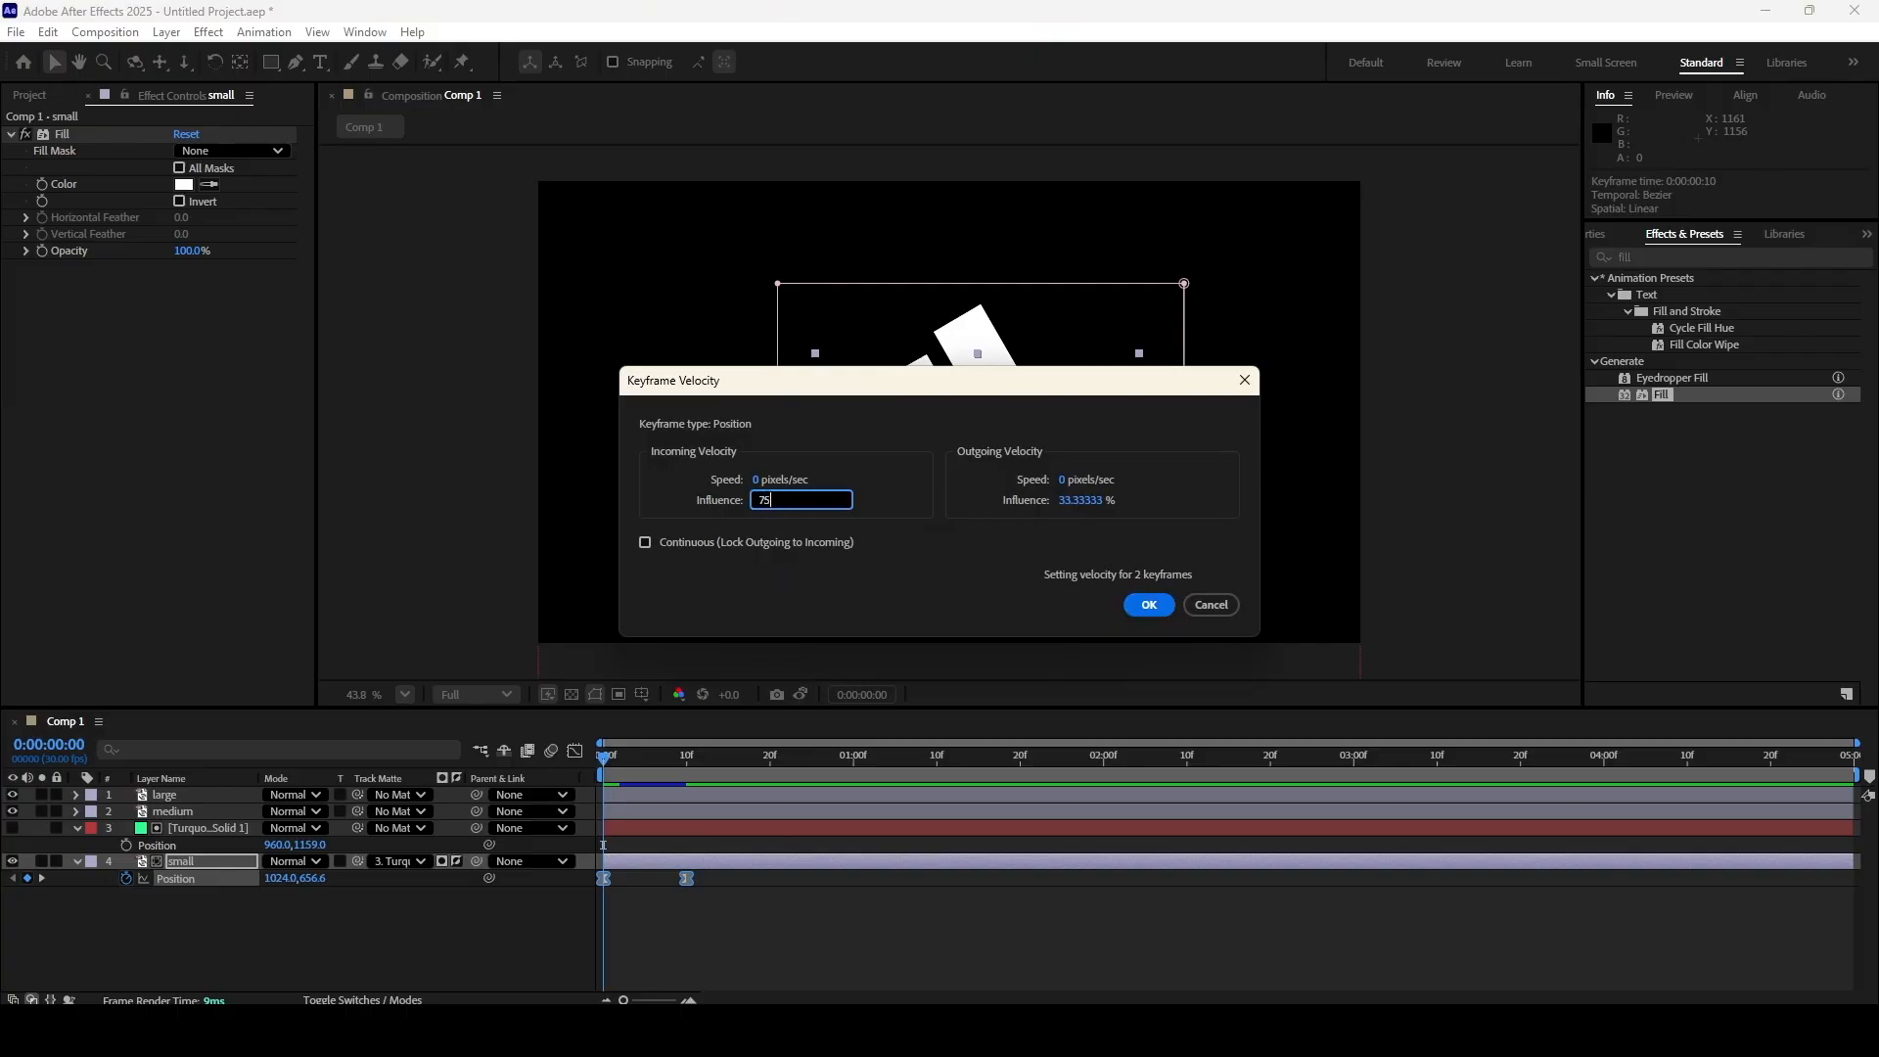
click(1147, 604)
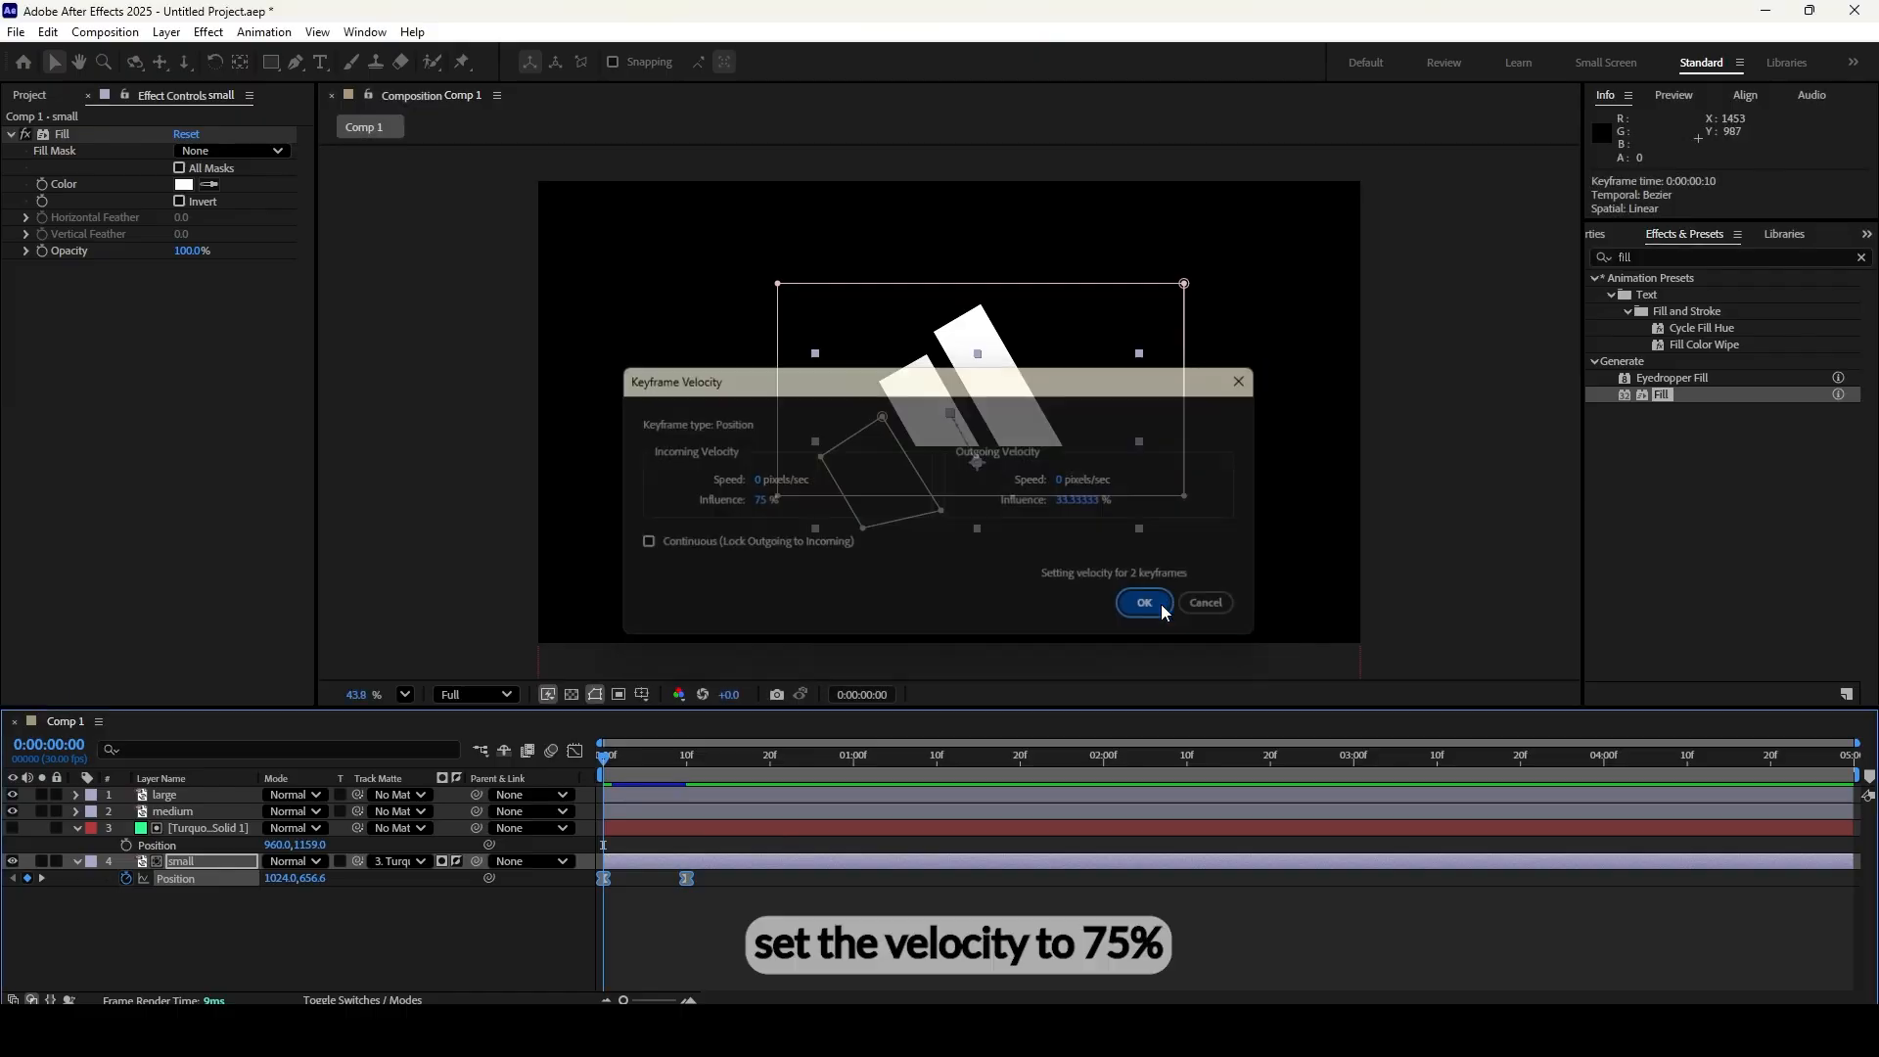
key(space)
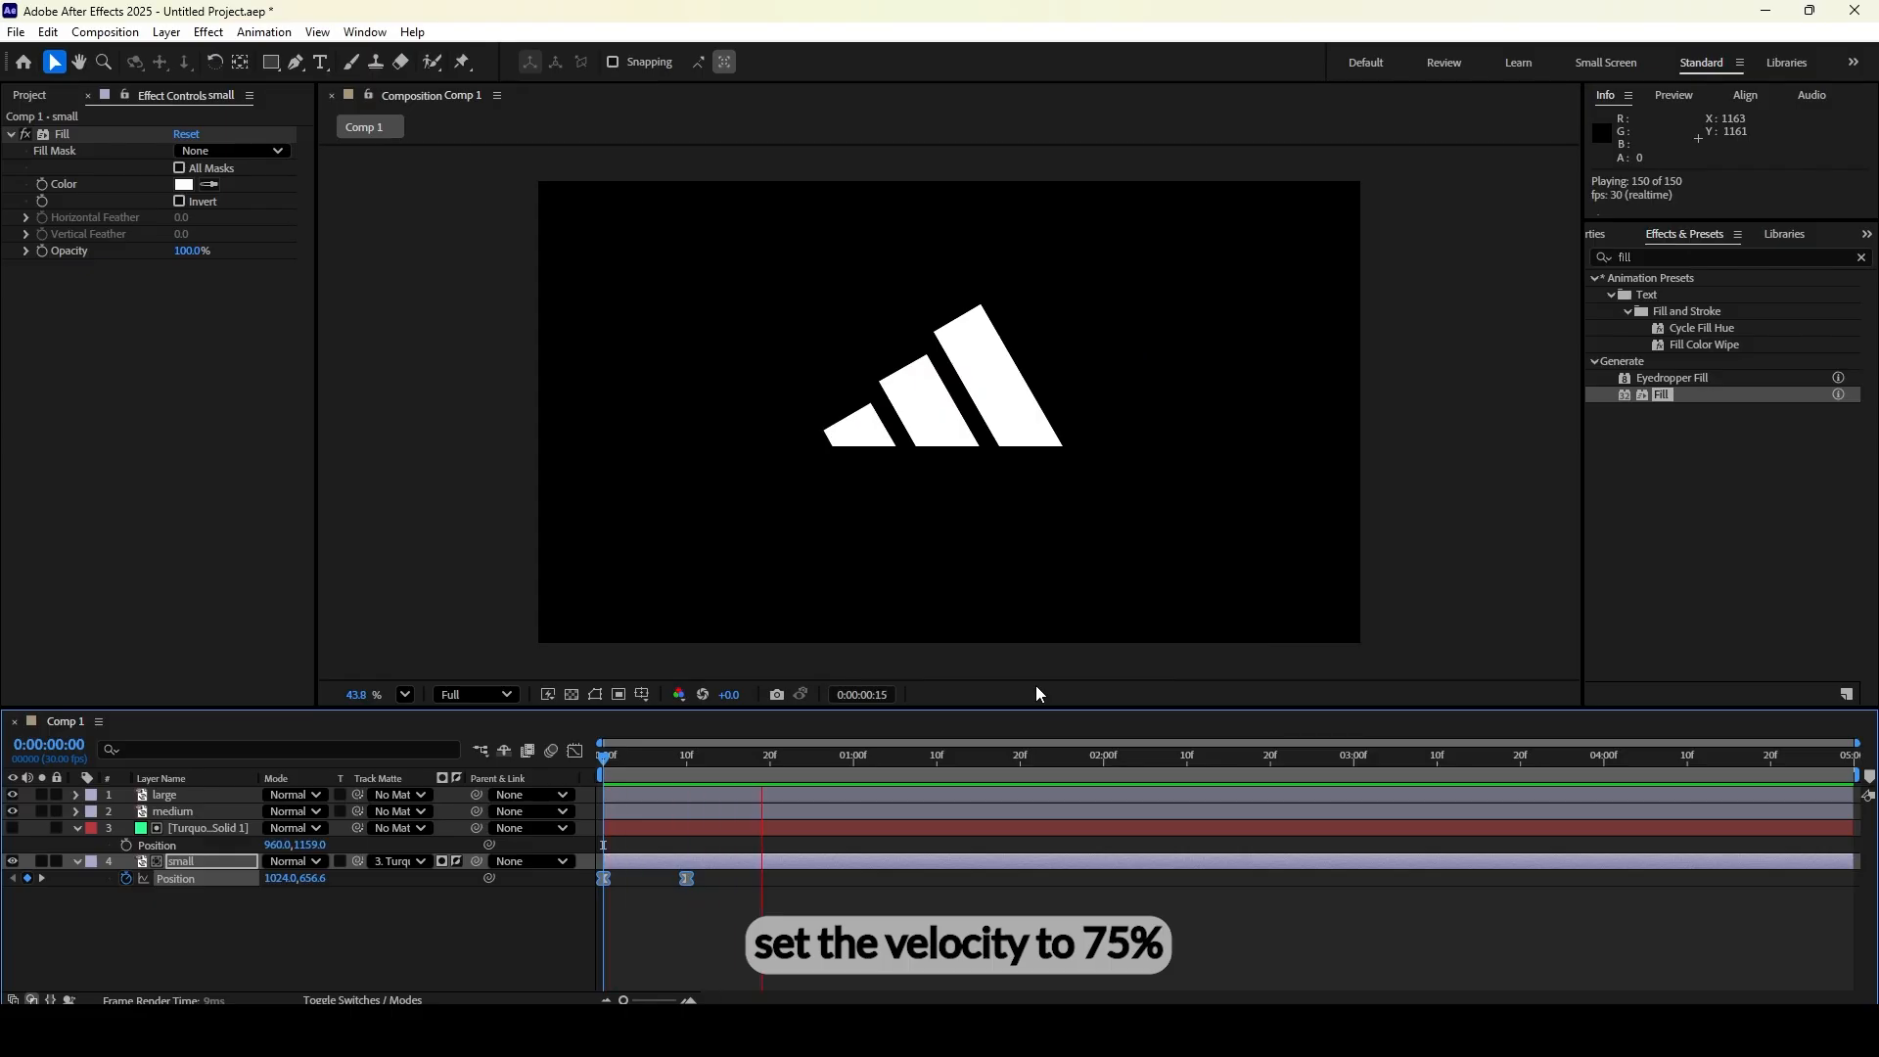
key(space)
key(space)
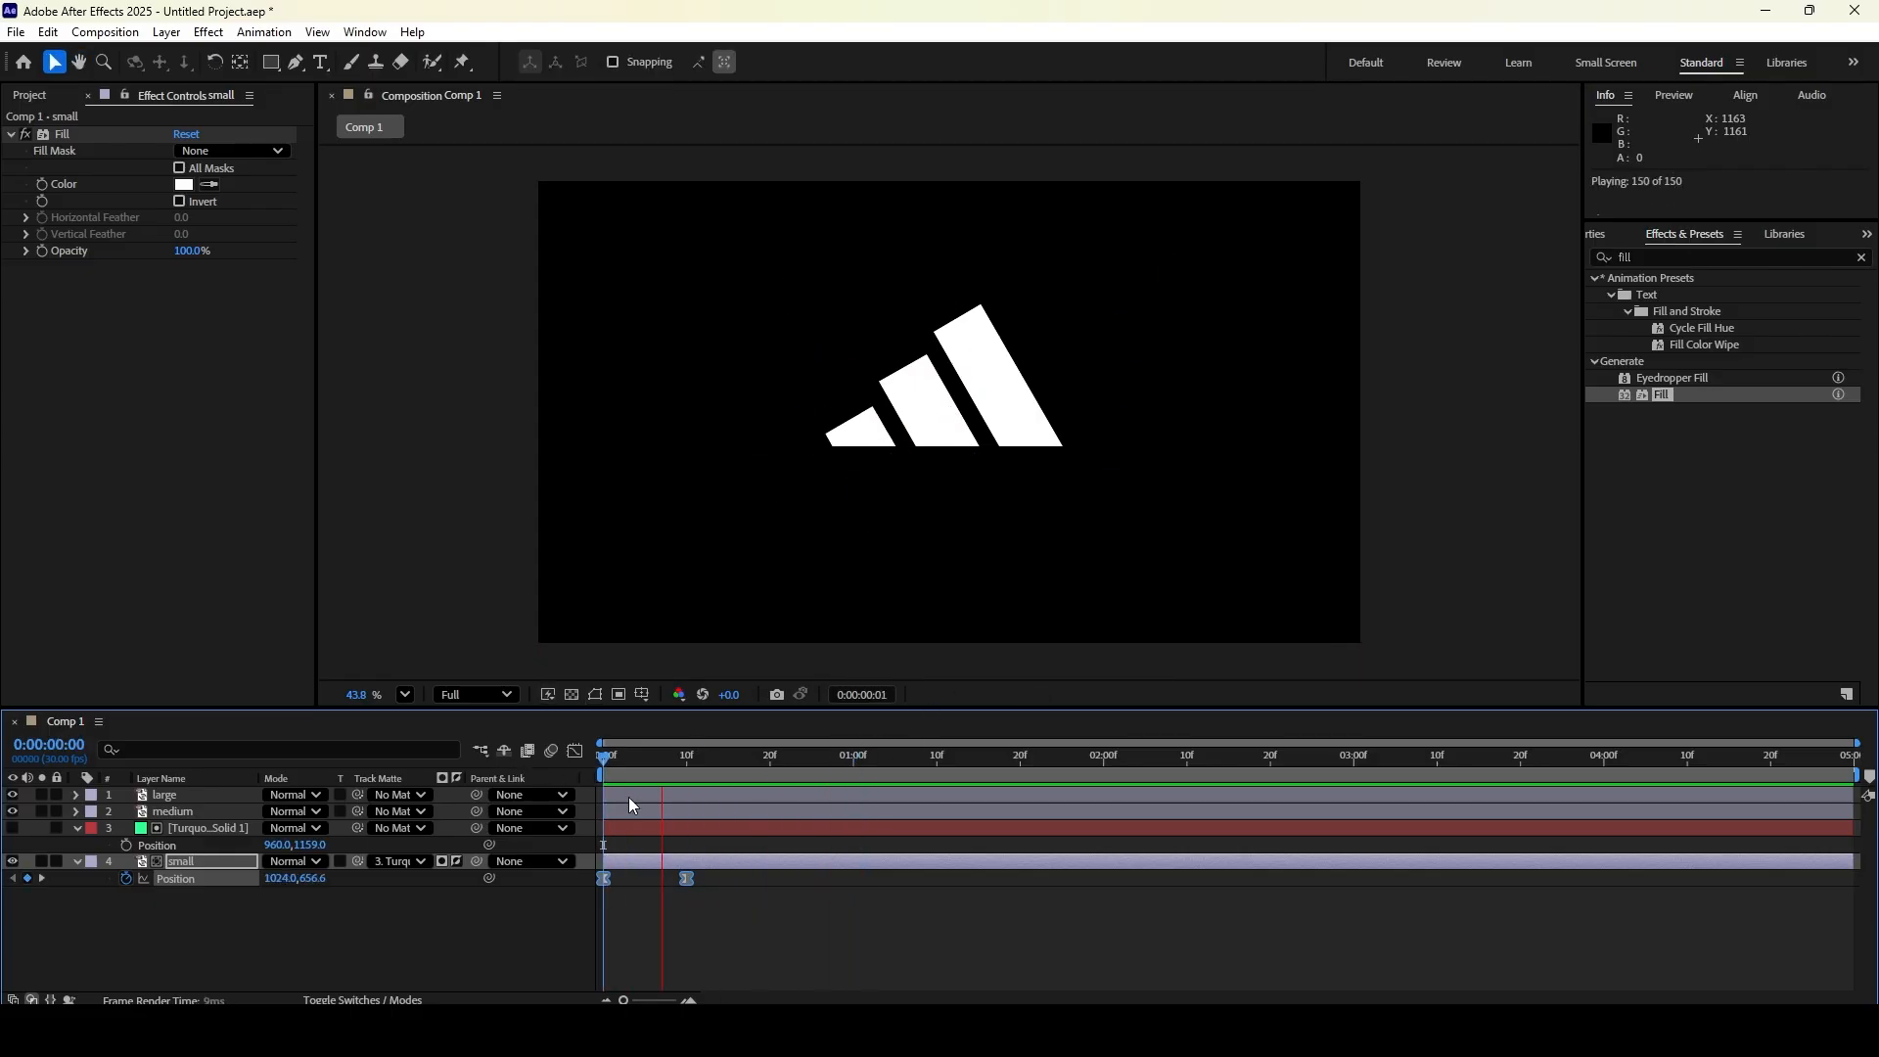
key(space)
End the work area at 0:00:01:20 and return to the first frame
drag(829, 765, 1020, 736)
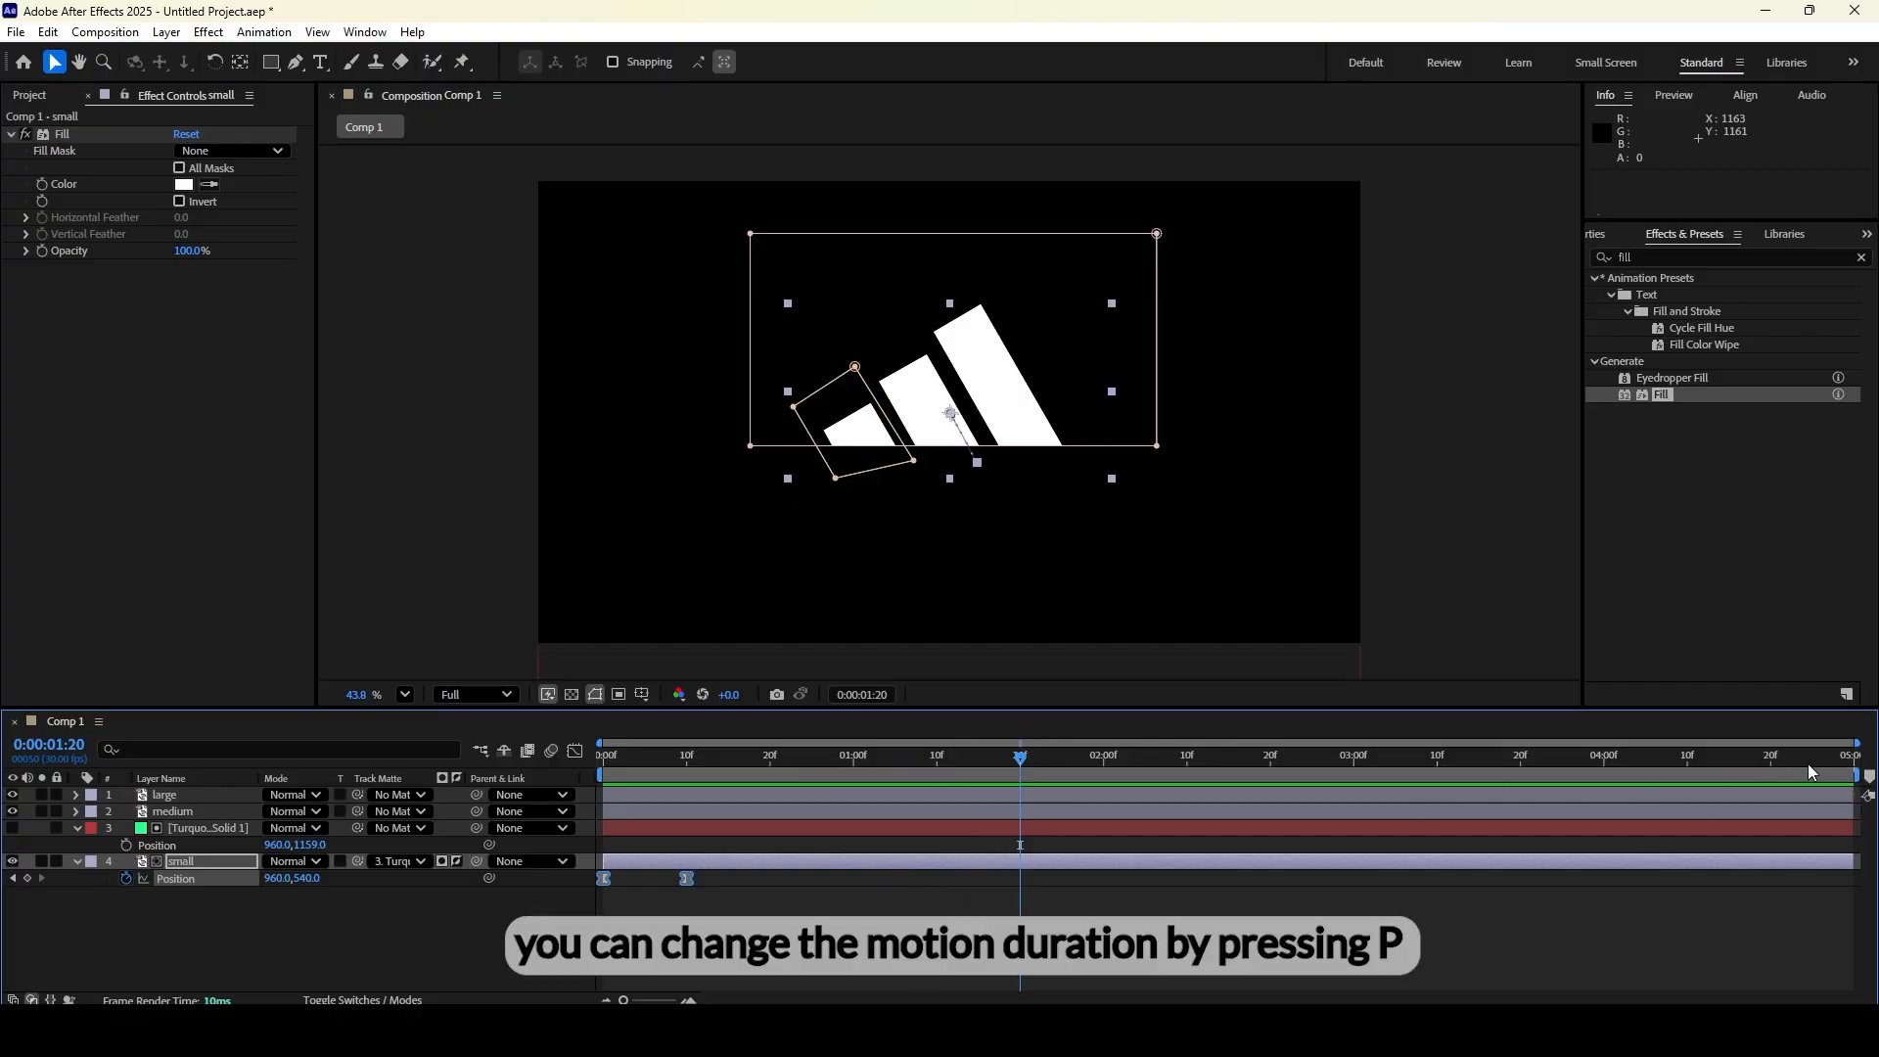
key(n)
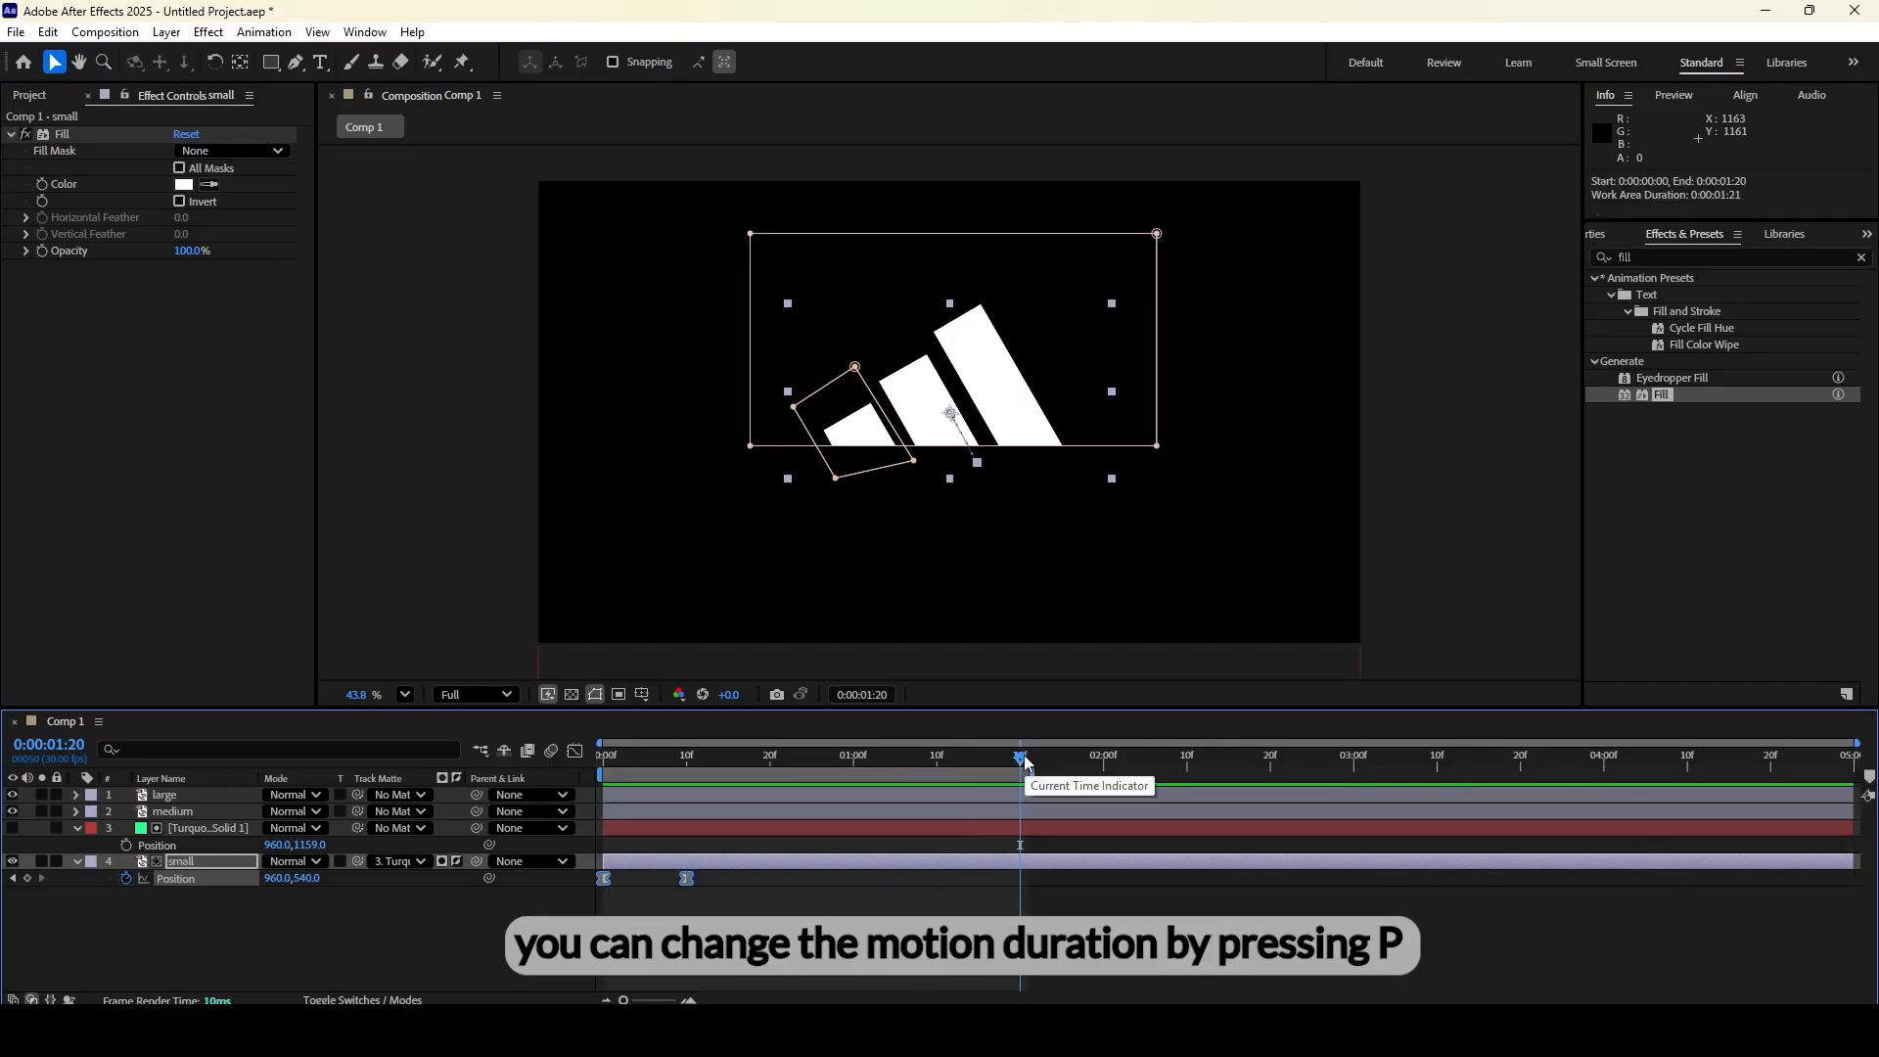
drag(756, 761, 530, 767)
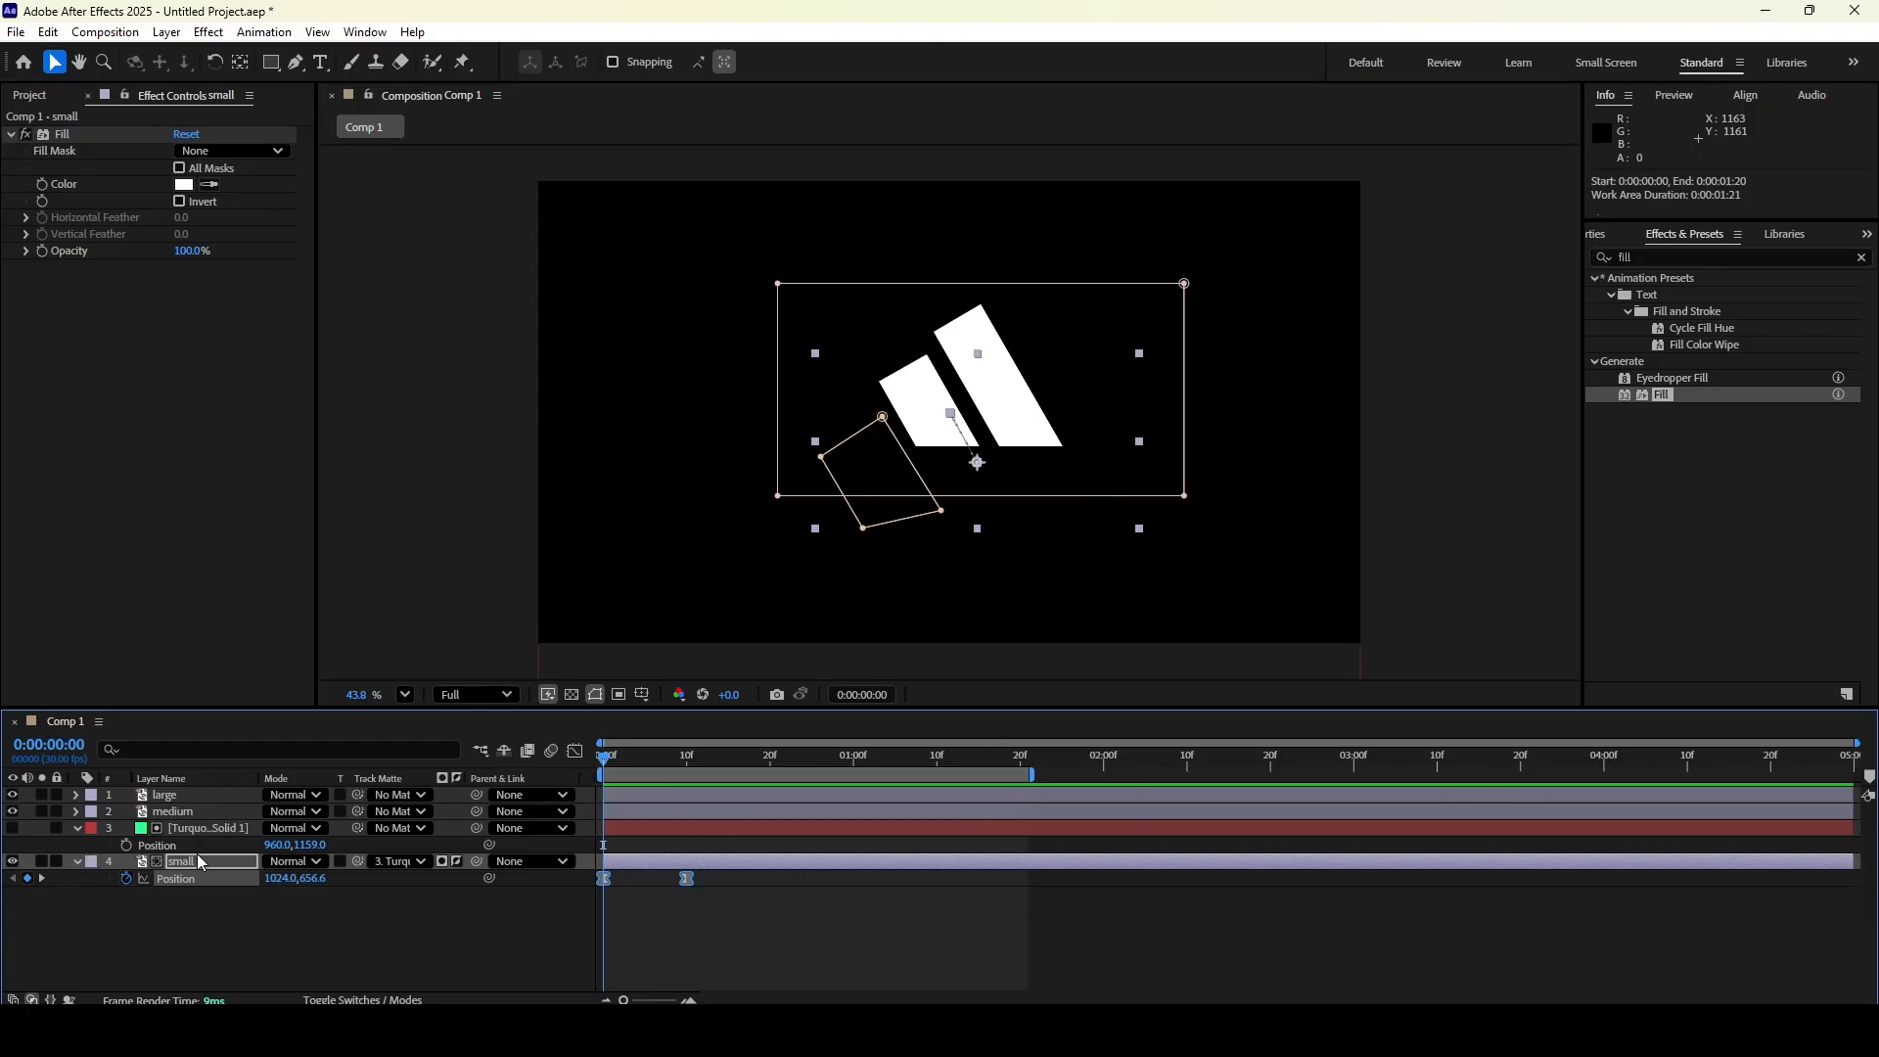
Rename the turquoise solid as "matte" and collapse the properties of the matte and small layers
click(193, 828)
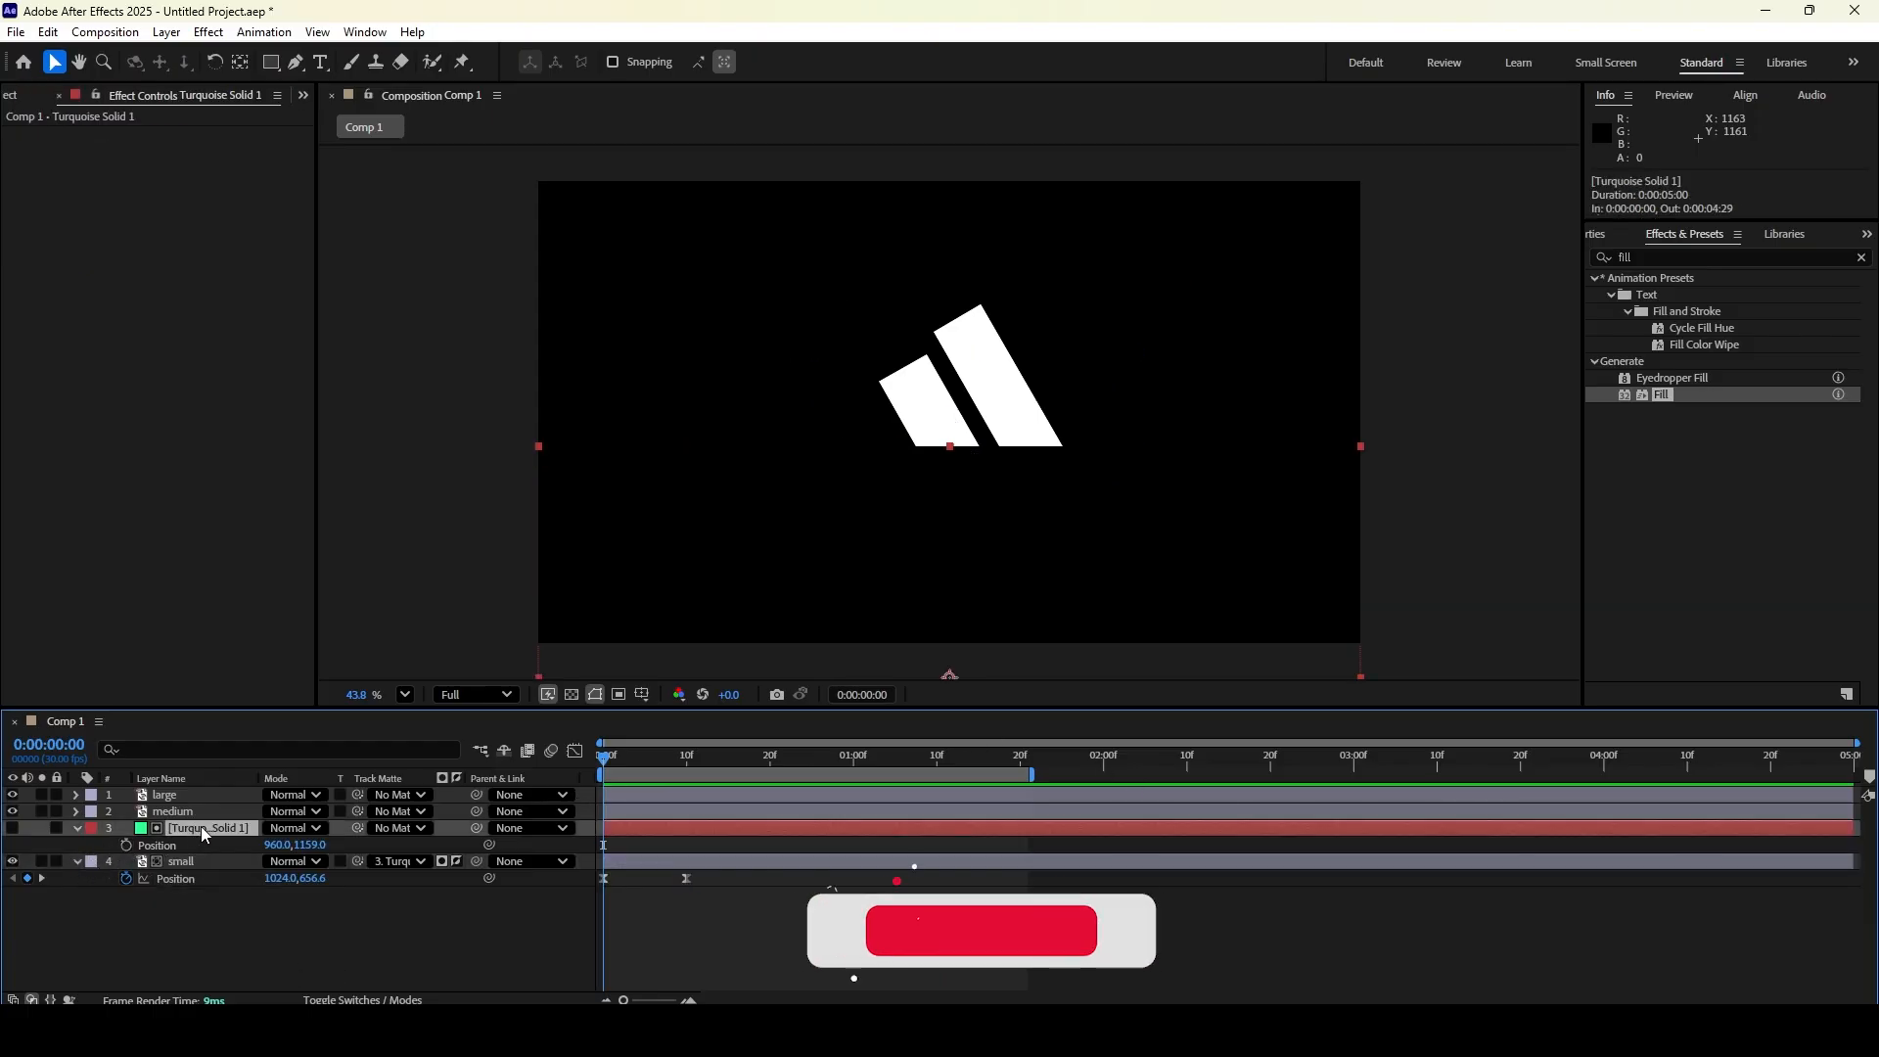
key(Return)
text(ma)
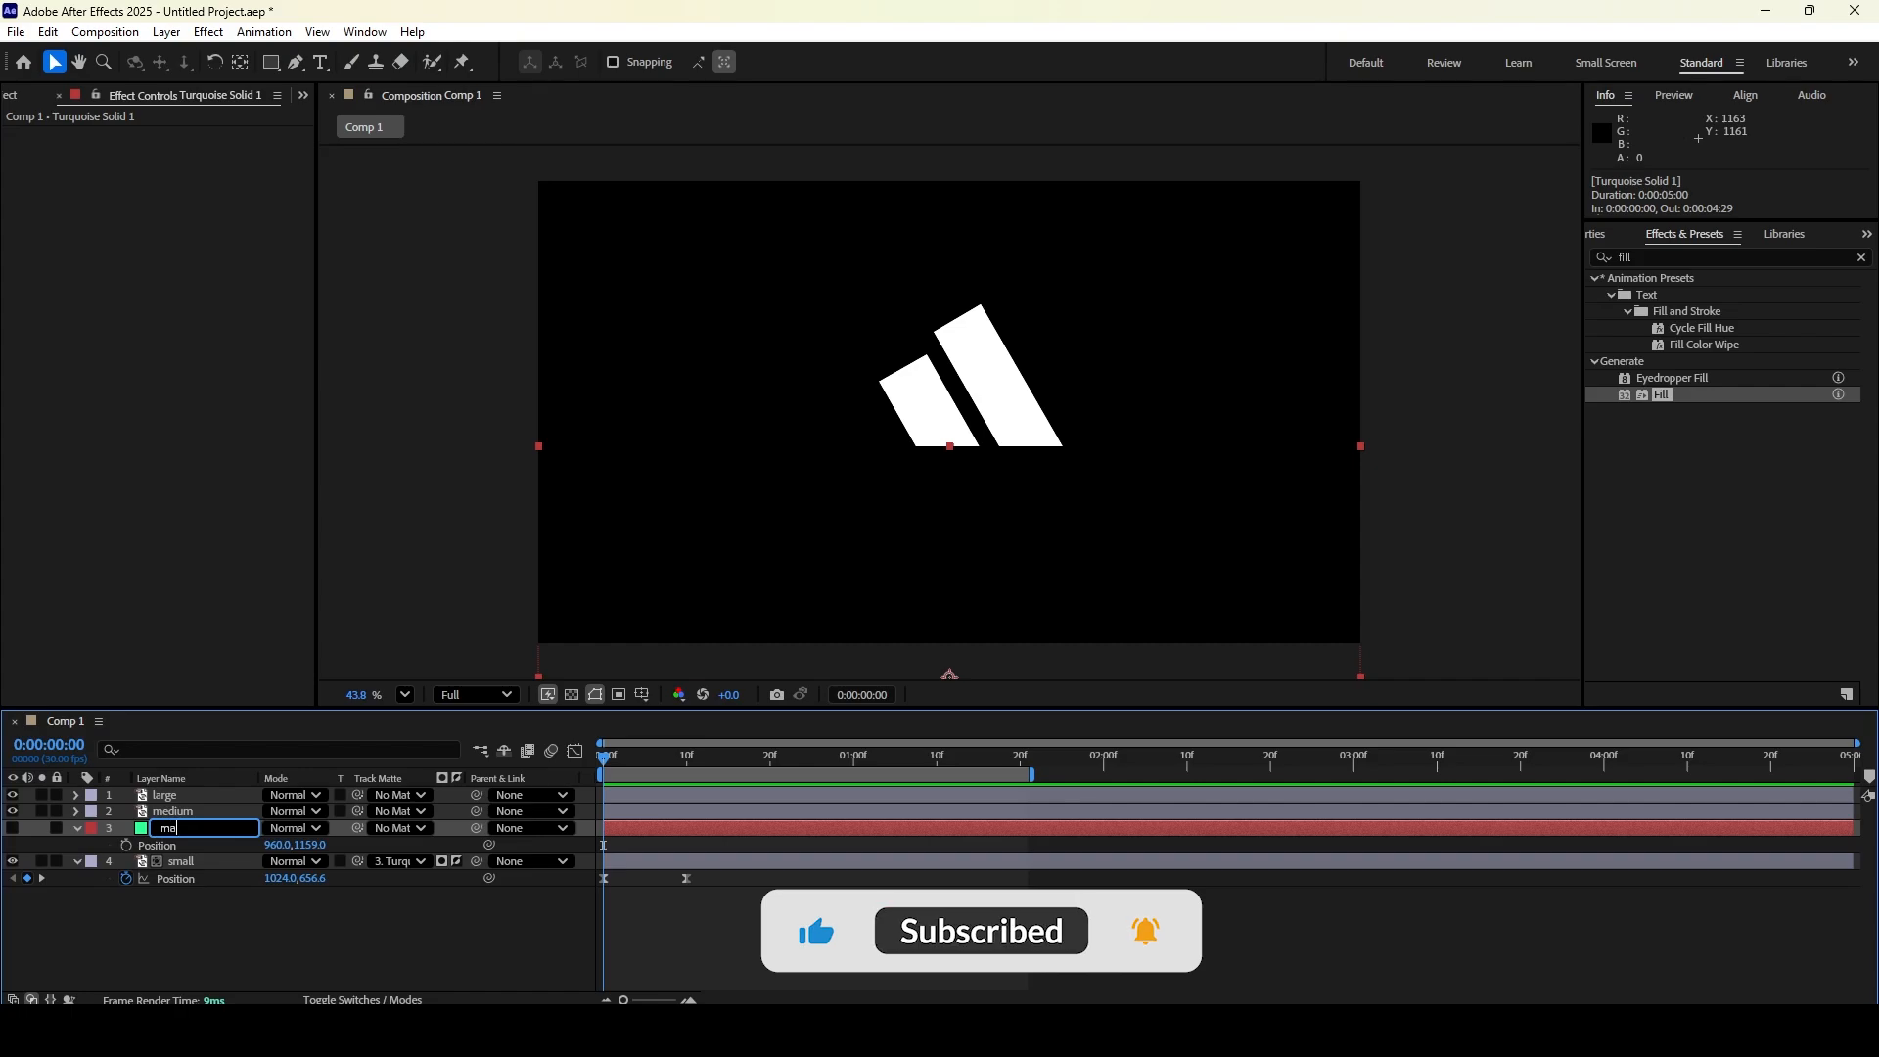
text(tte)
key(Return)
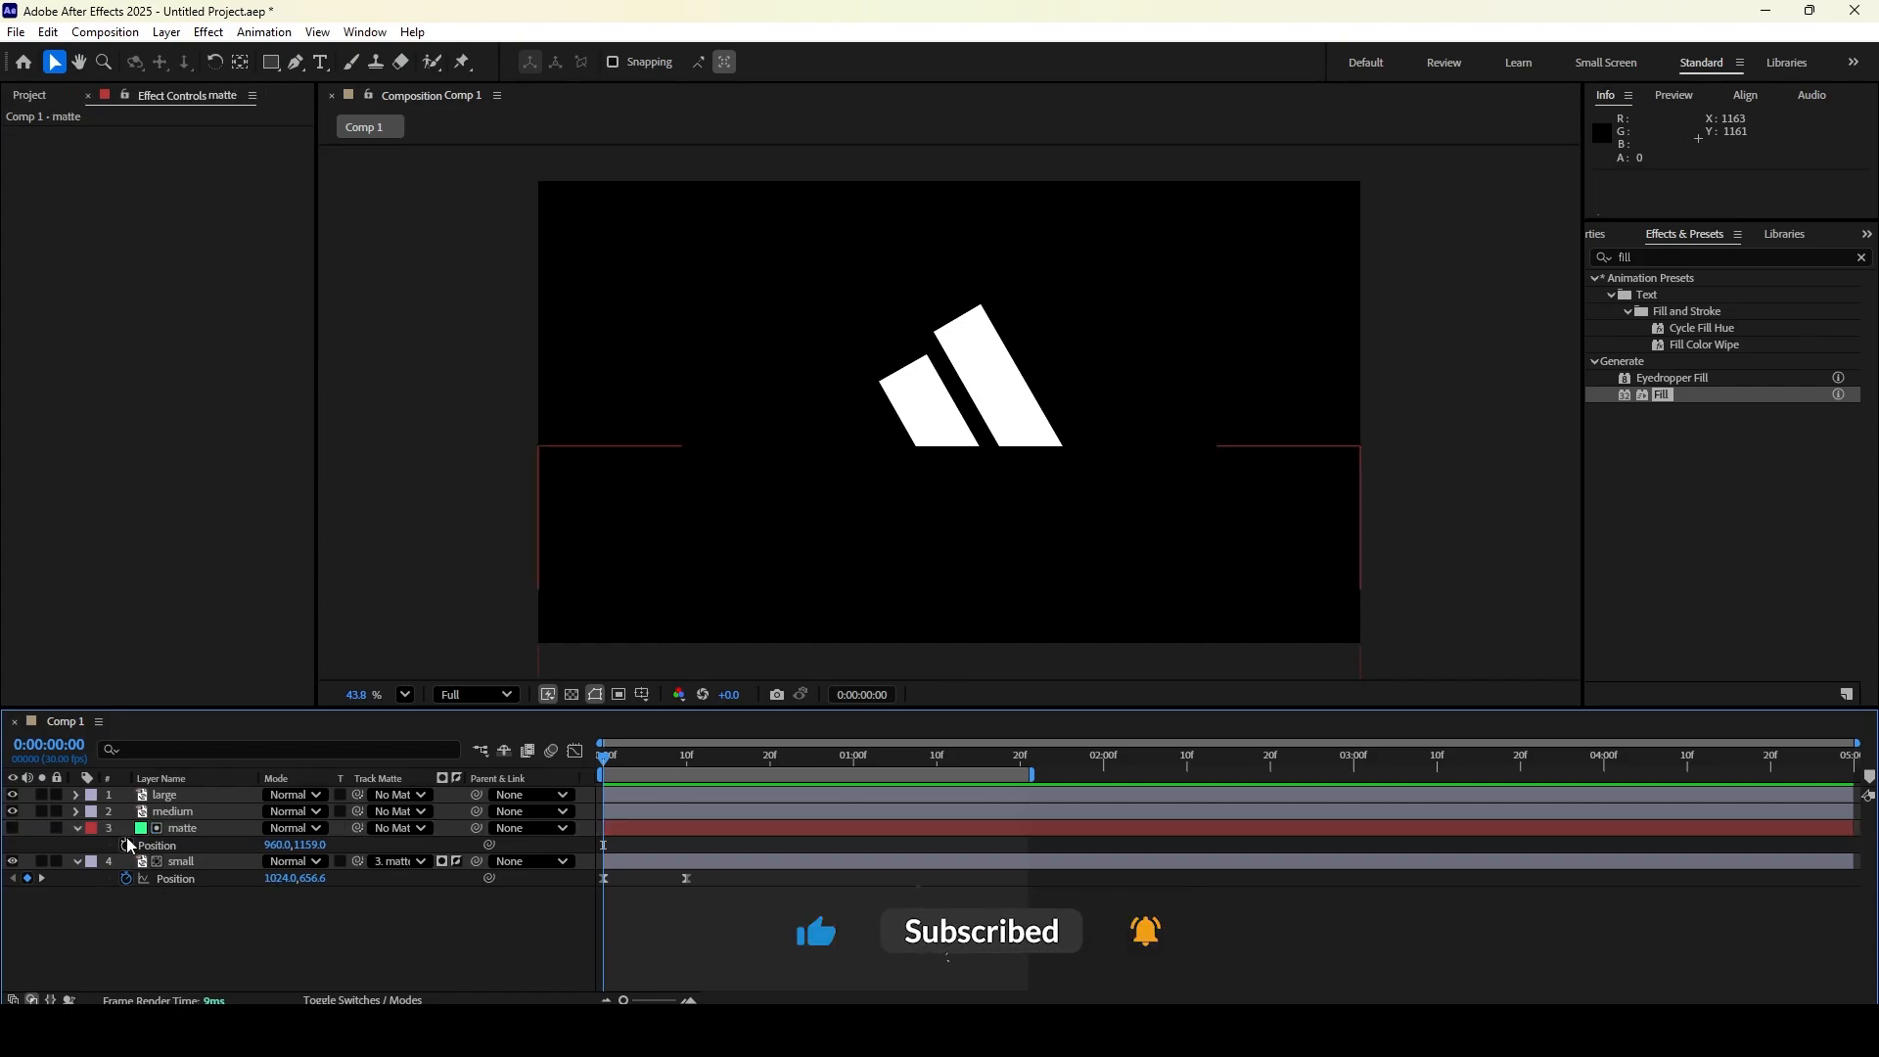
click(76, 830)
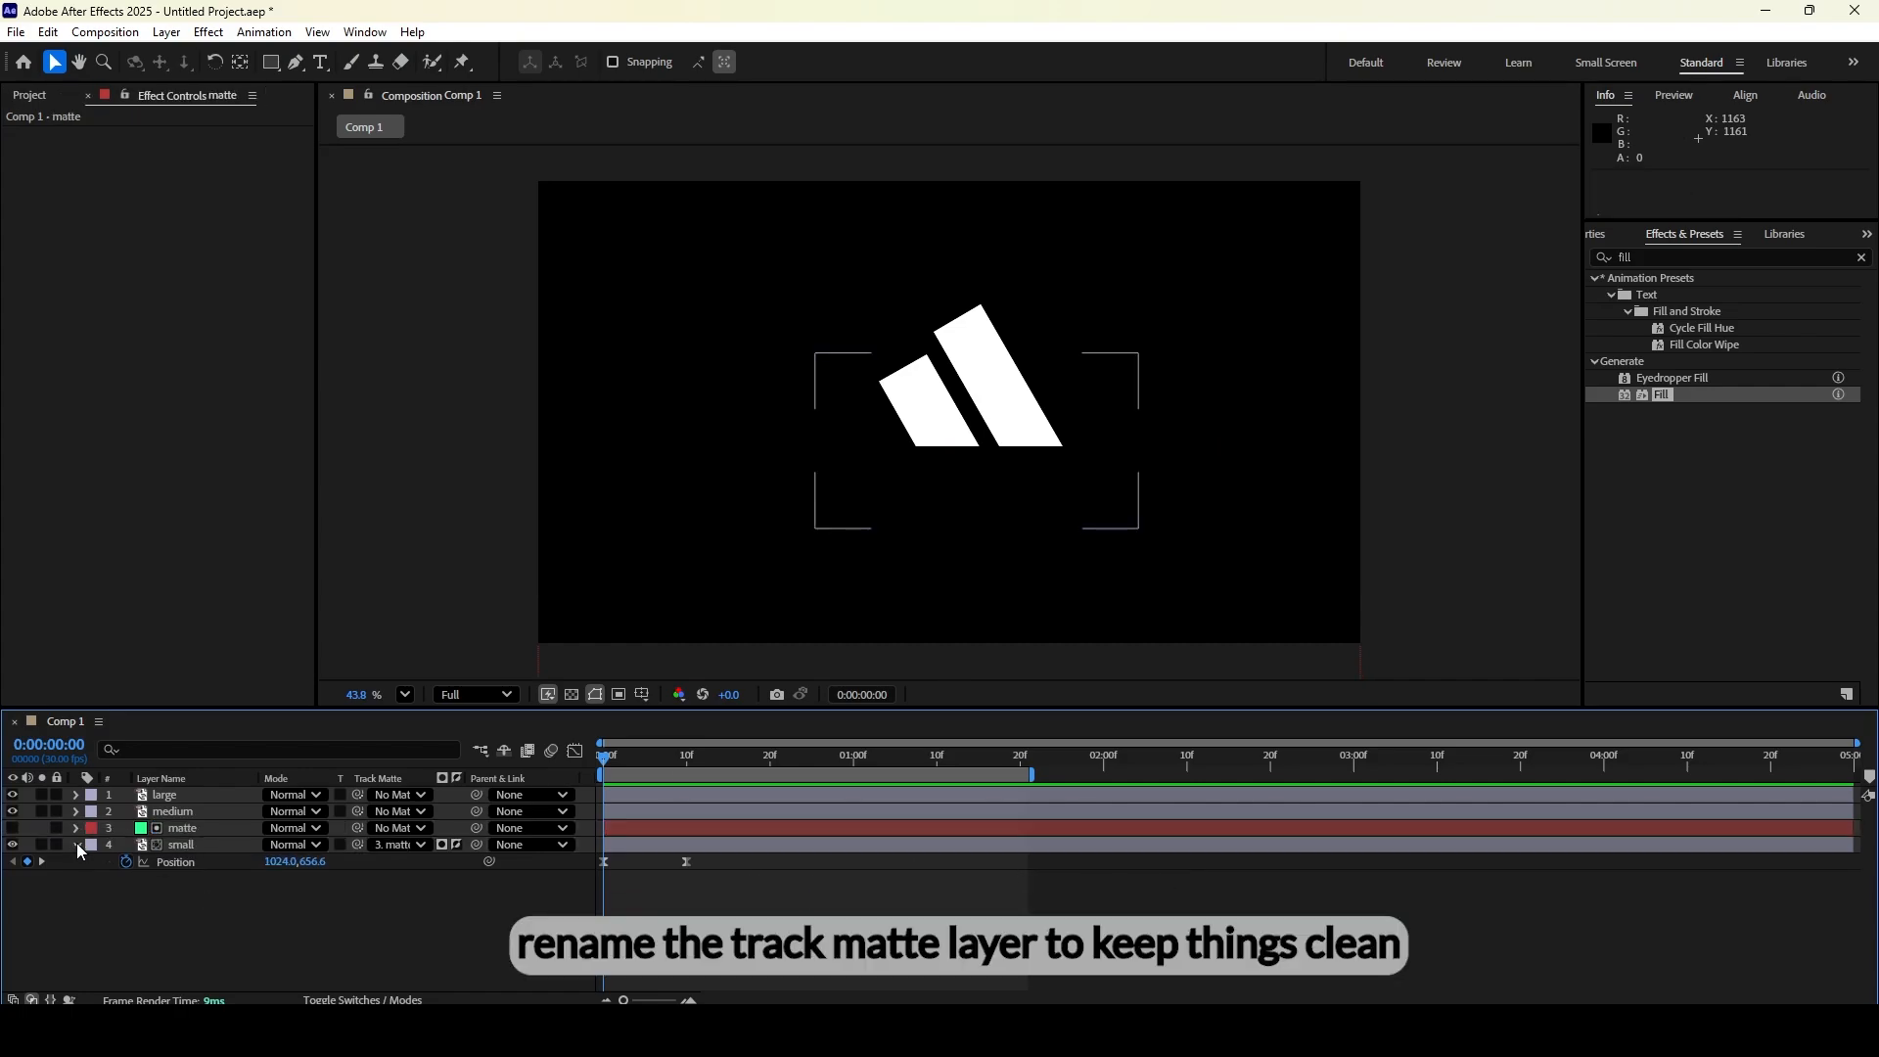
click(76, 844)
Duplicate the matte layer twice, placing matte 3 directly above the large layer and matte 2 directly above the medium layer
click(181, 829)
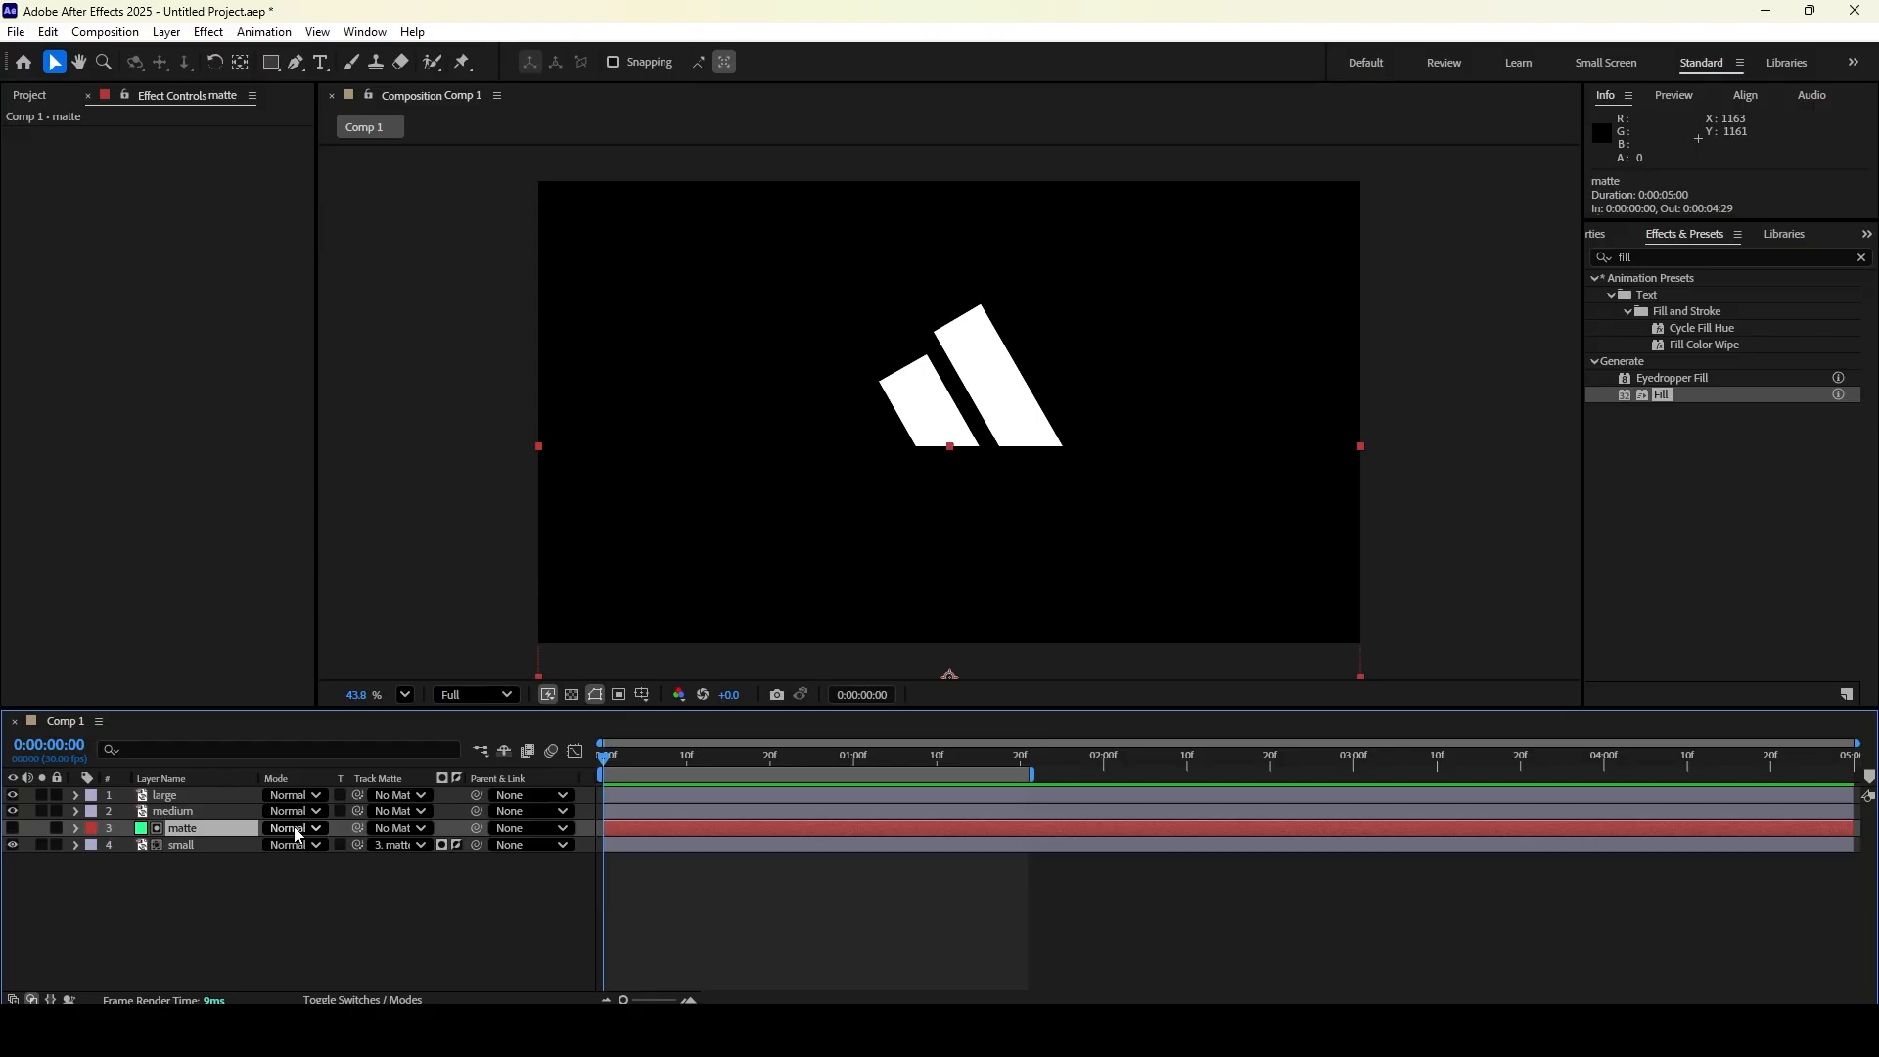
key(ctrl+d)
key(ctrl+d)
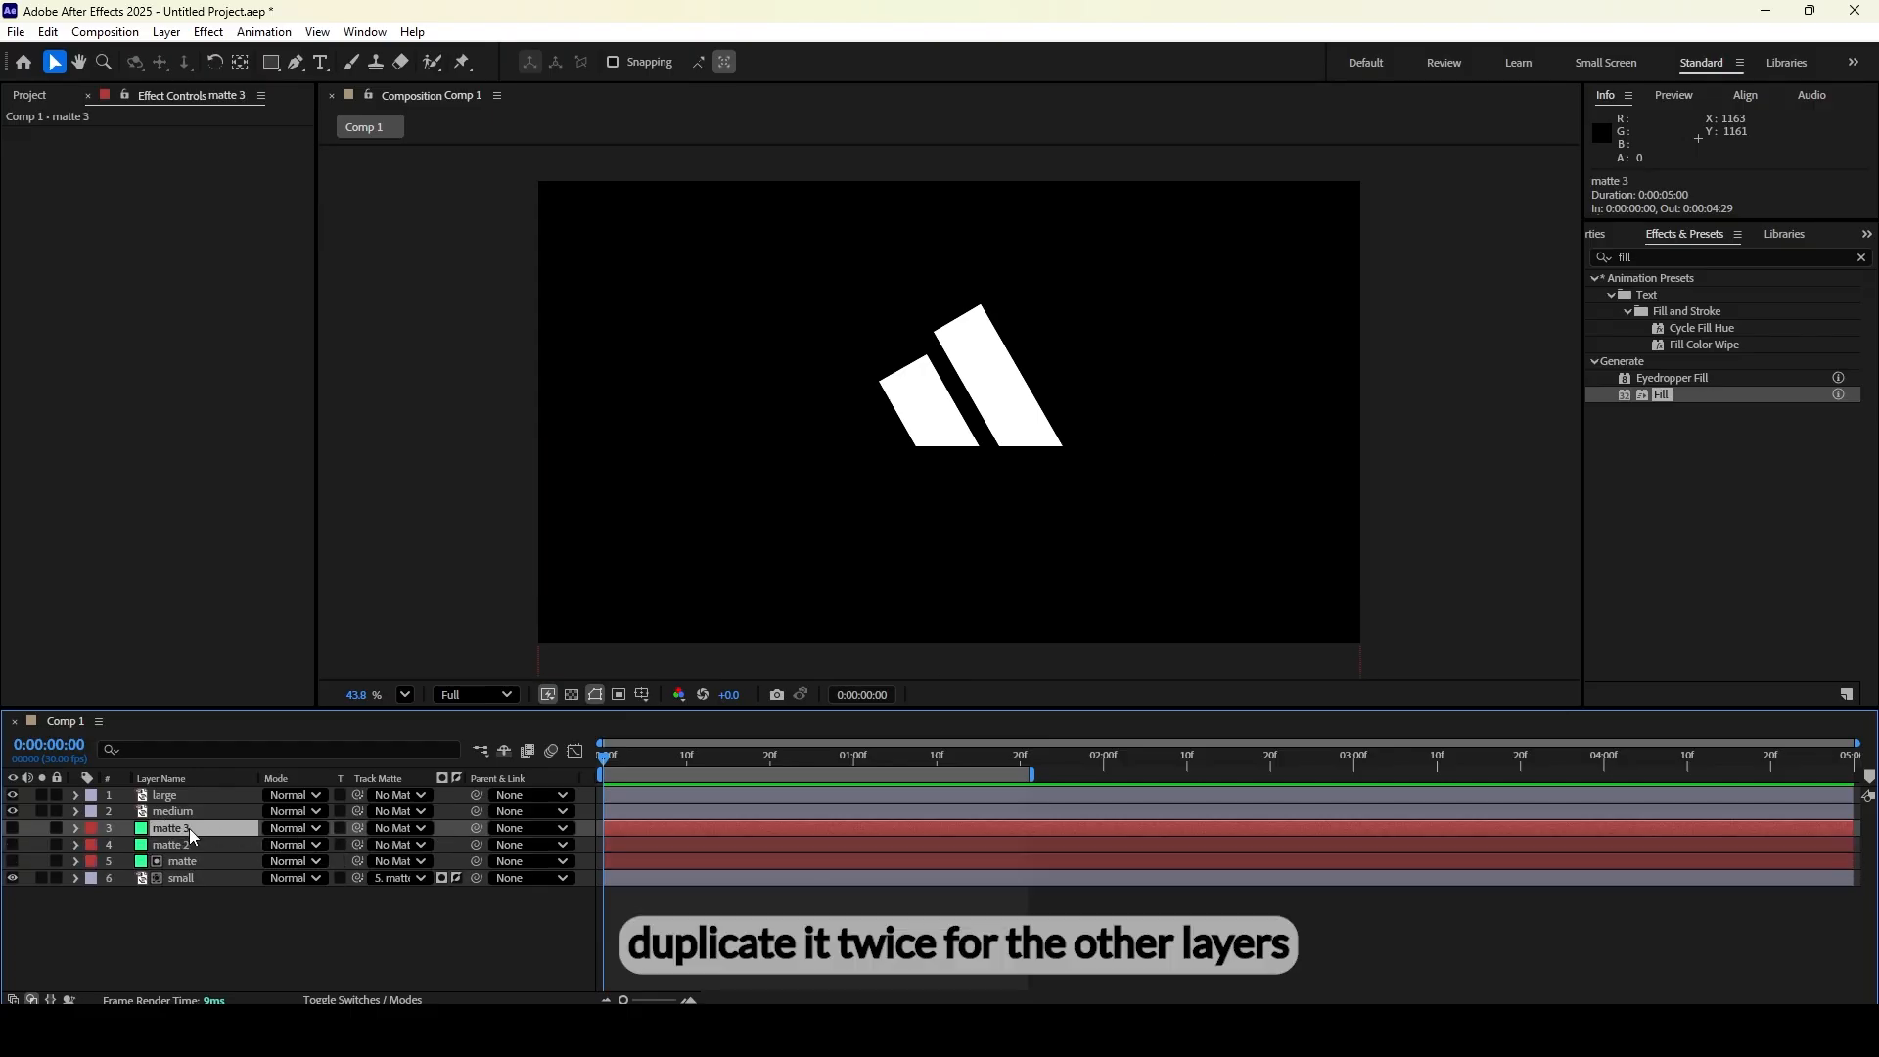
drag(189, 828, 229, 832)
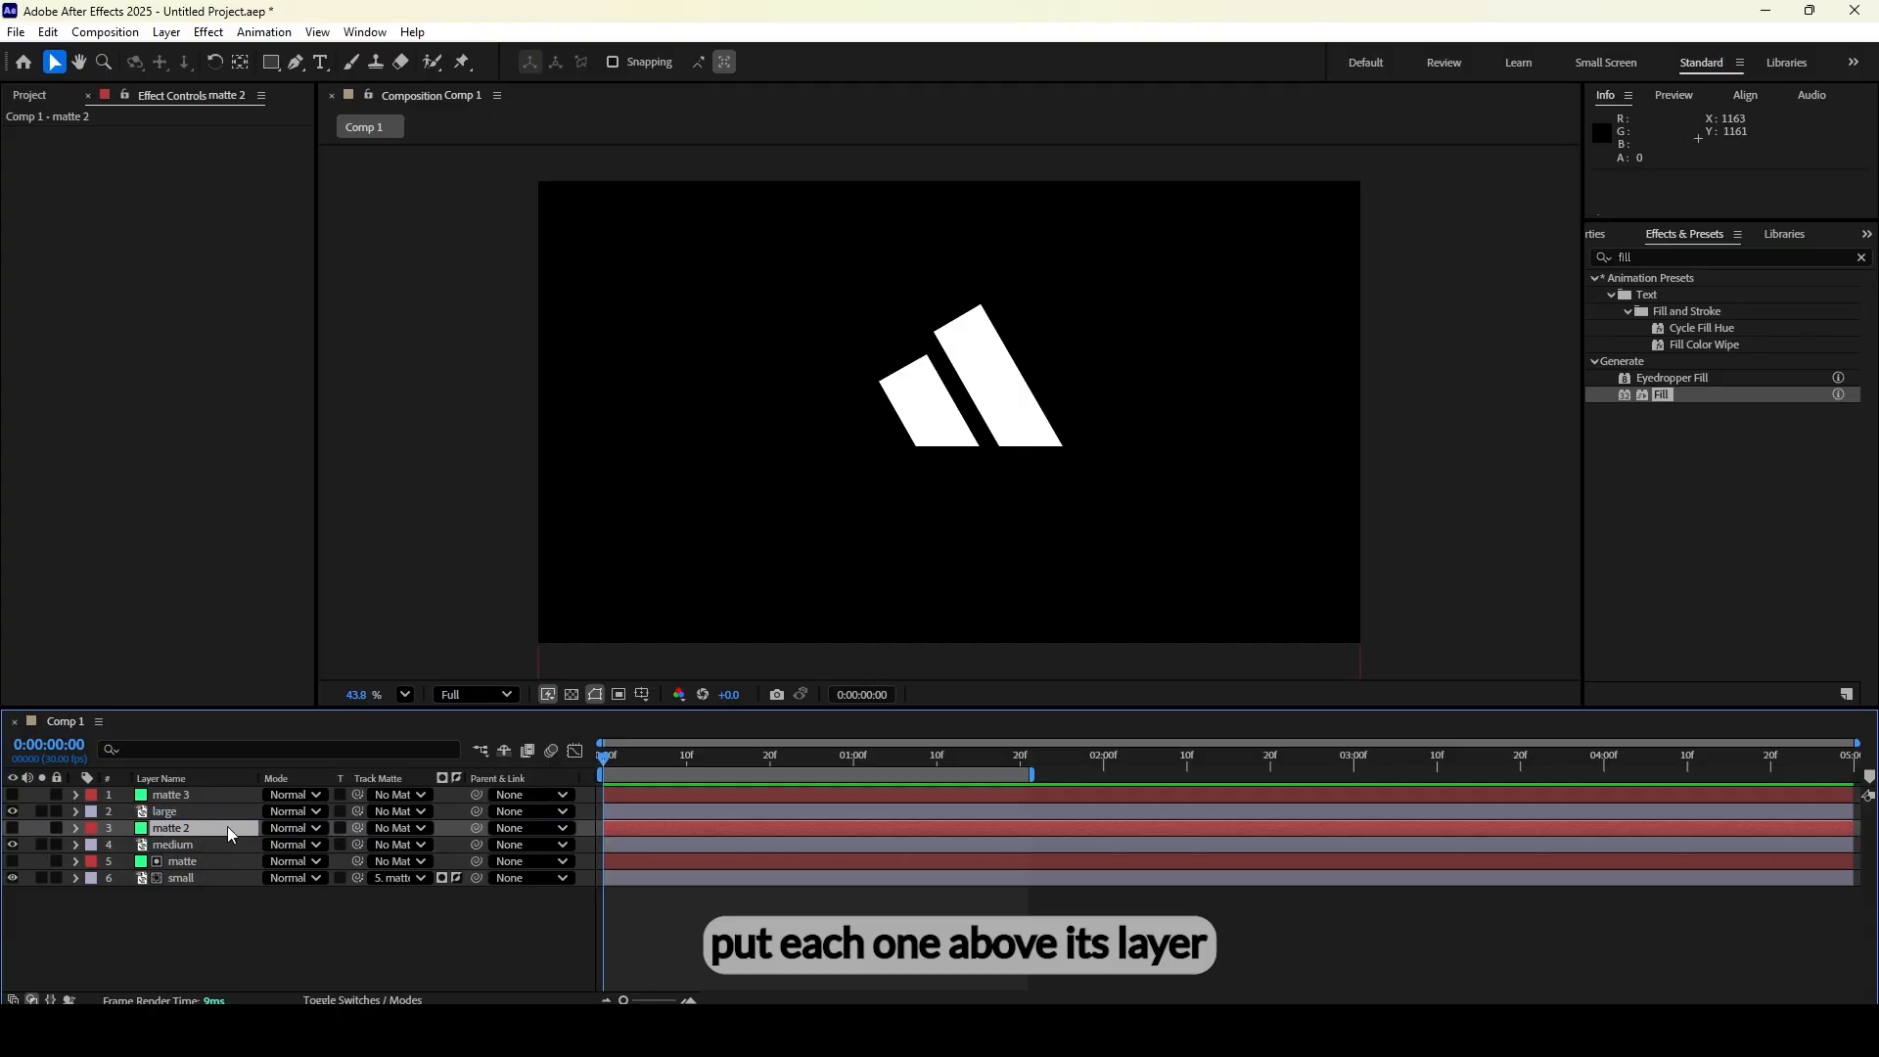
Assign matte 2 to the medium layer and matte 3 to the large layer as inverted alpha track mattes
click(416, 847)
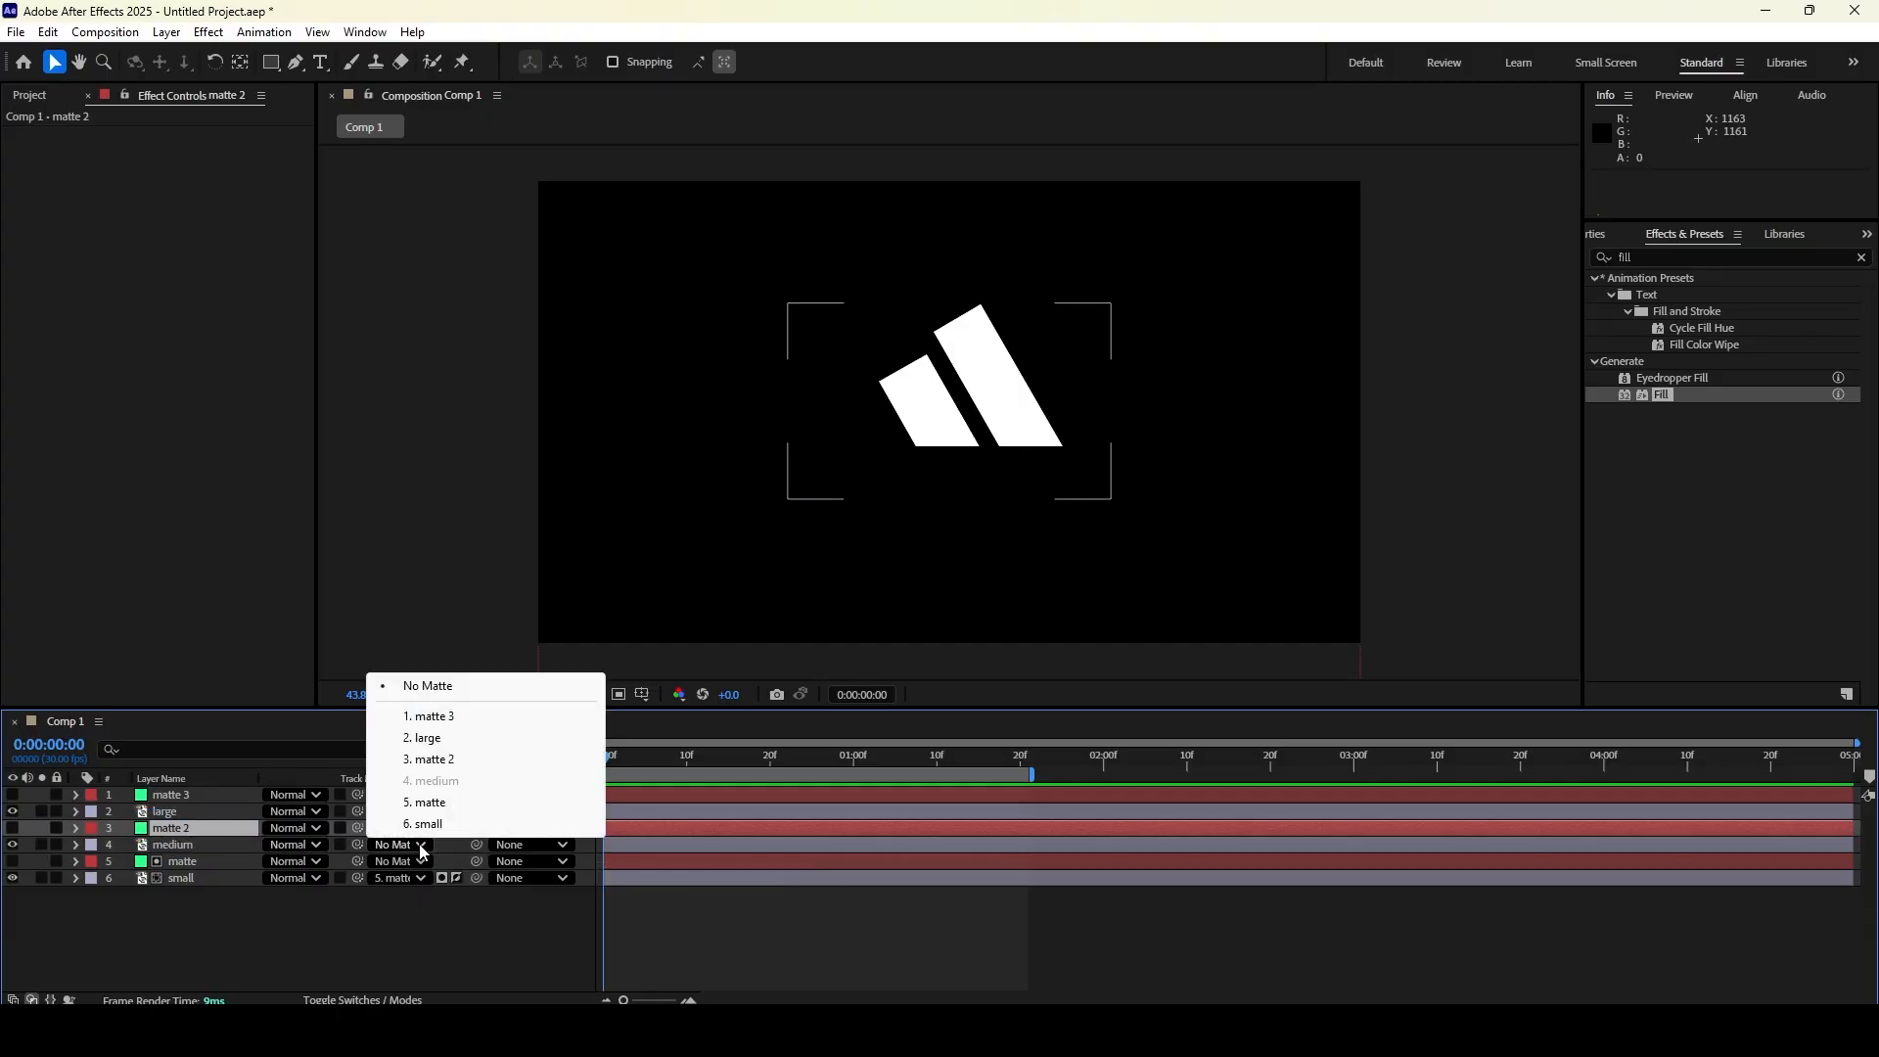
click(436, 760)
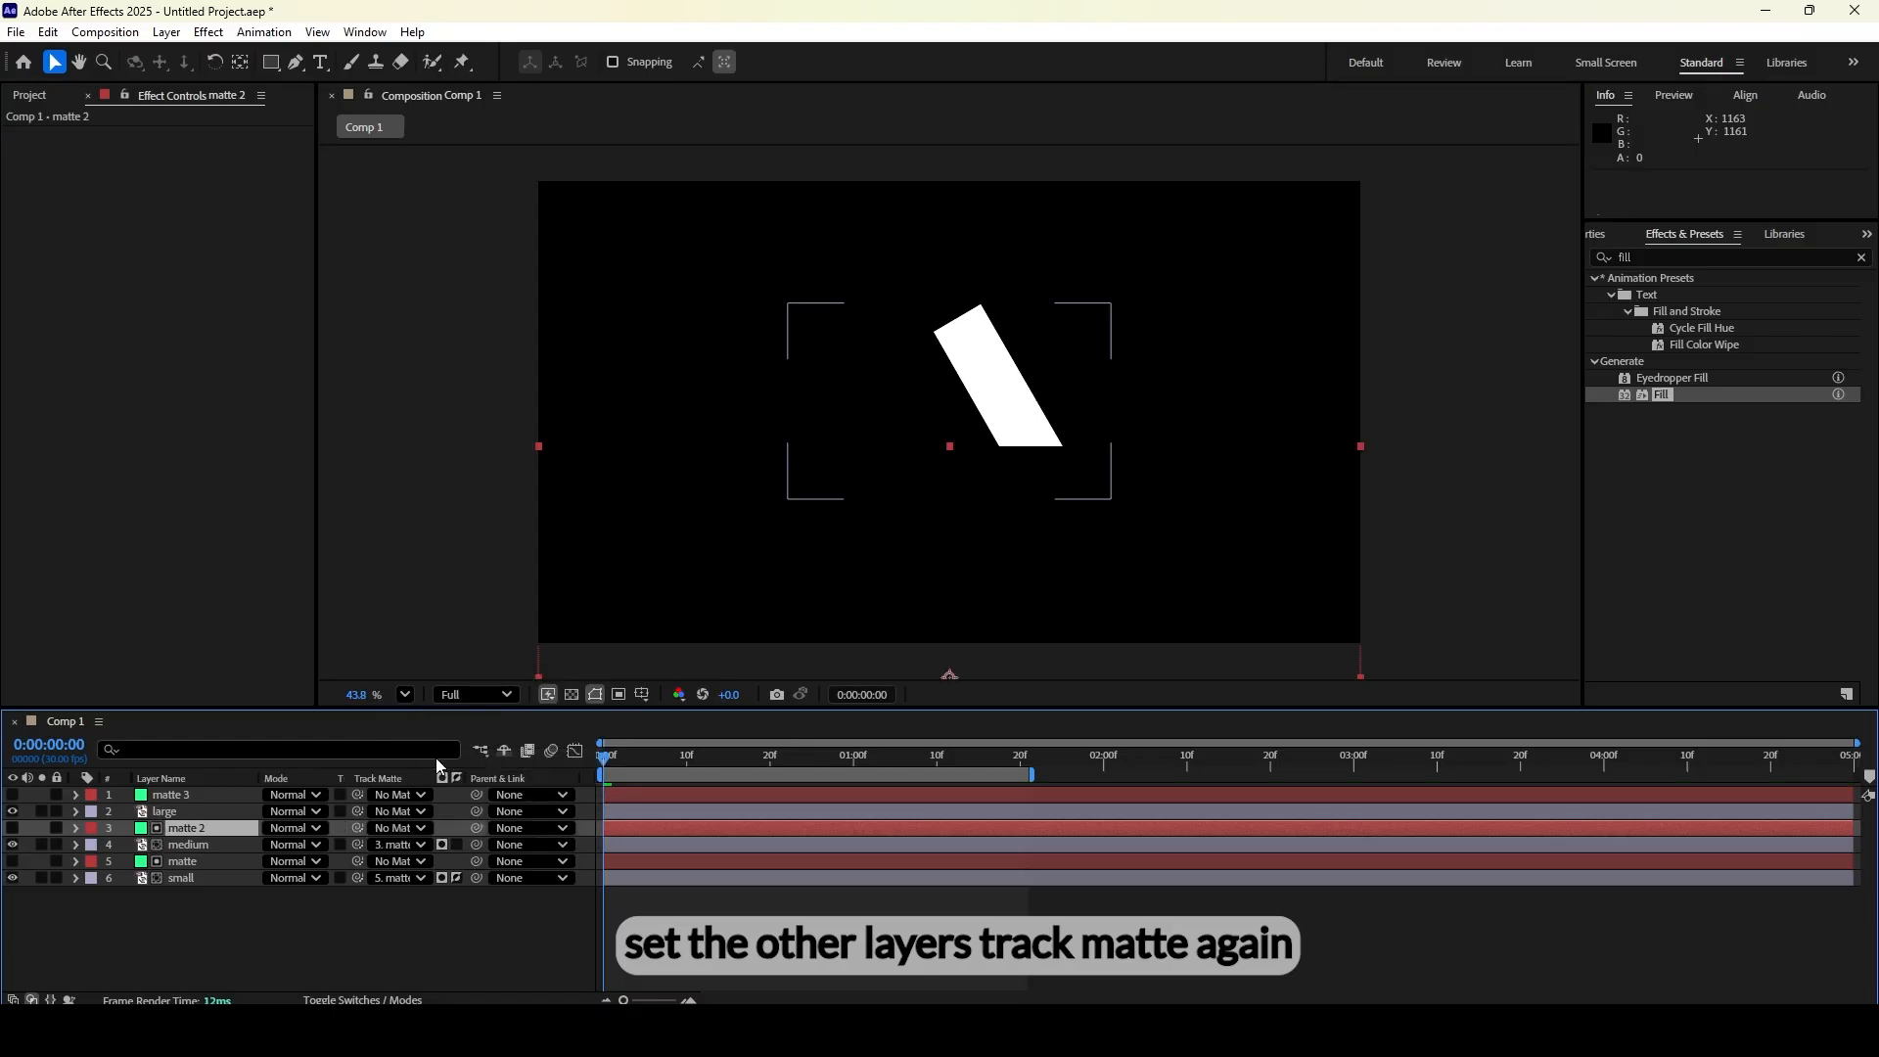
click(458, 846)
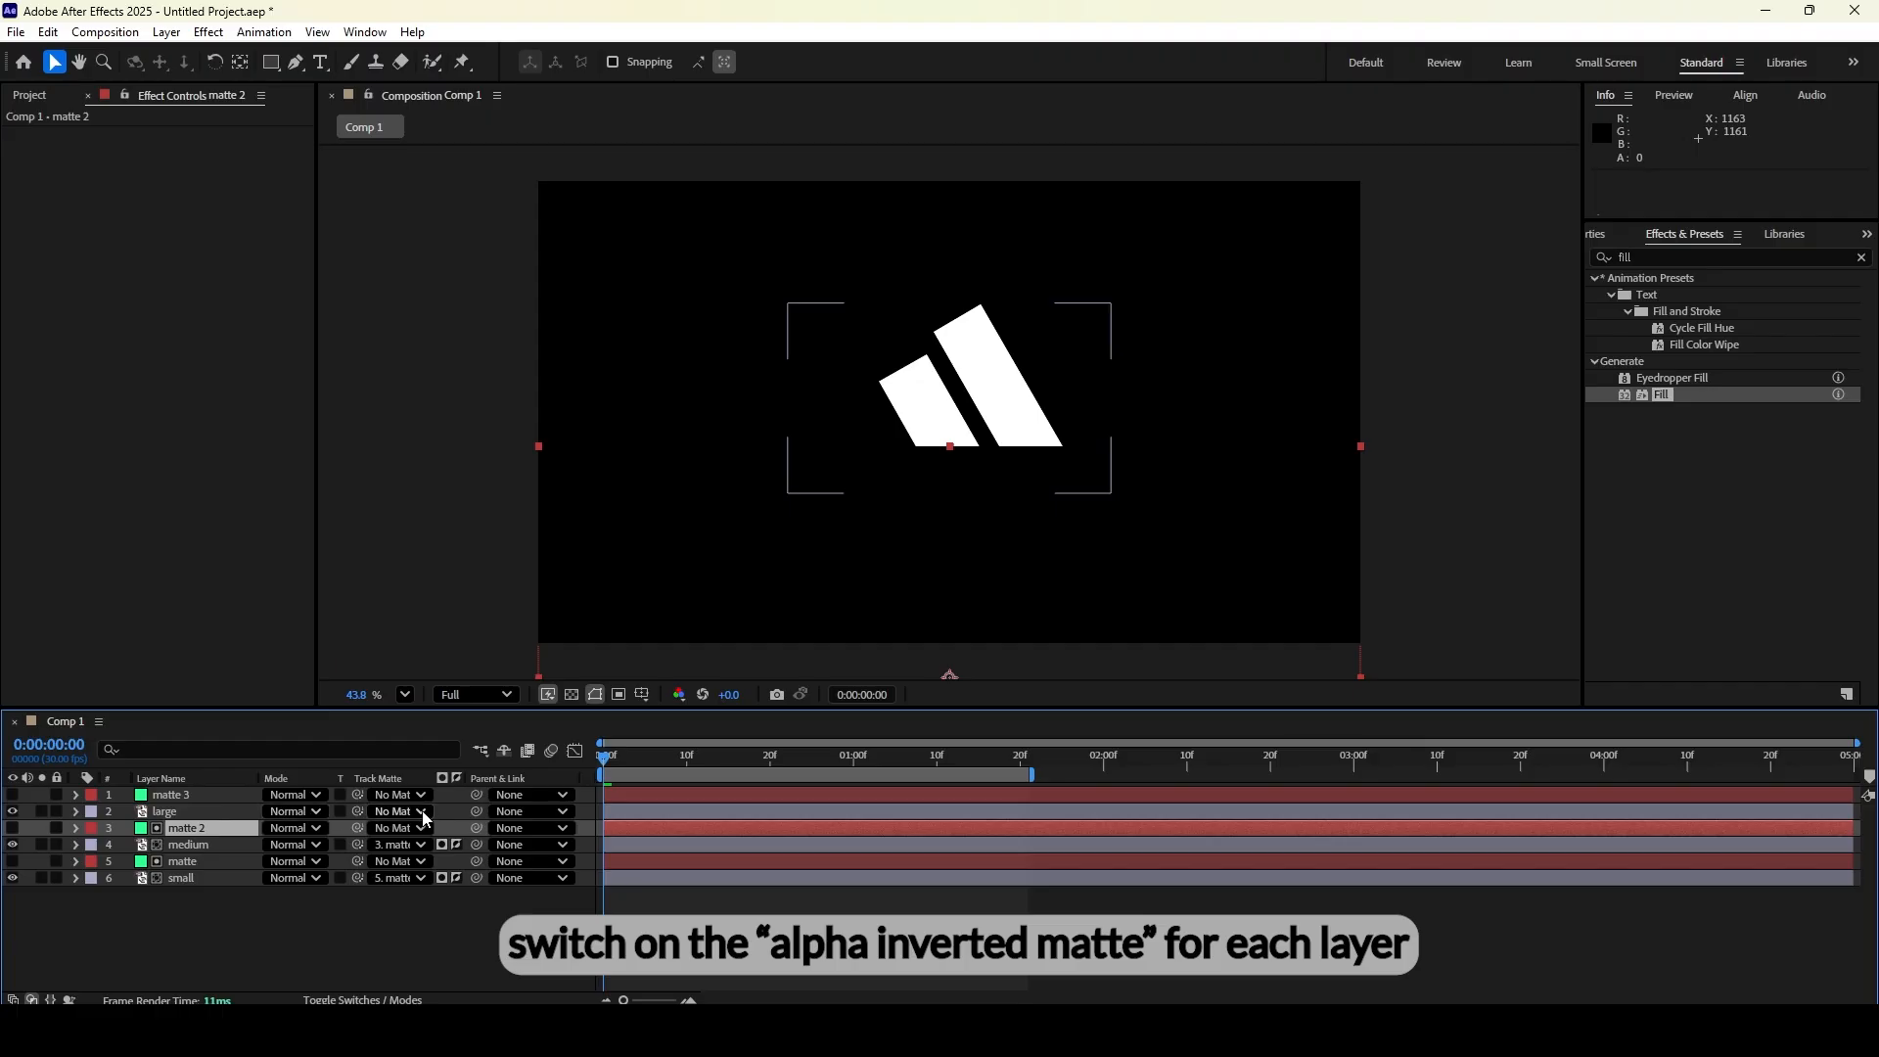
click(422, 812)
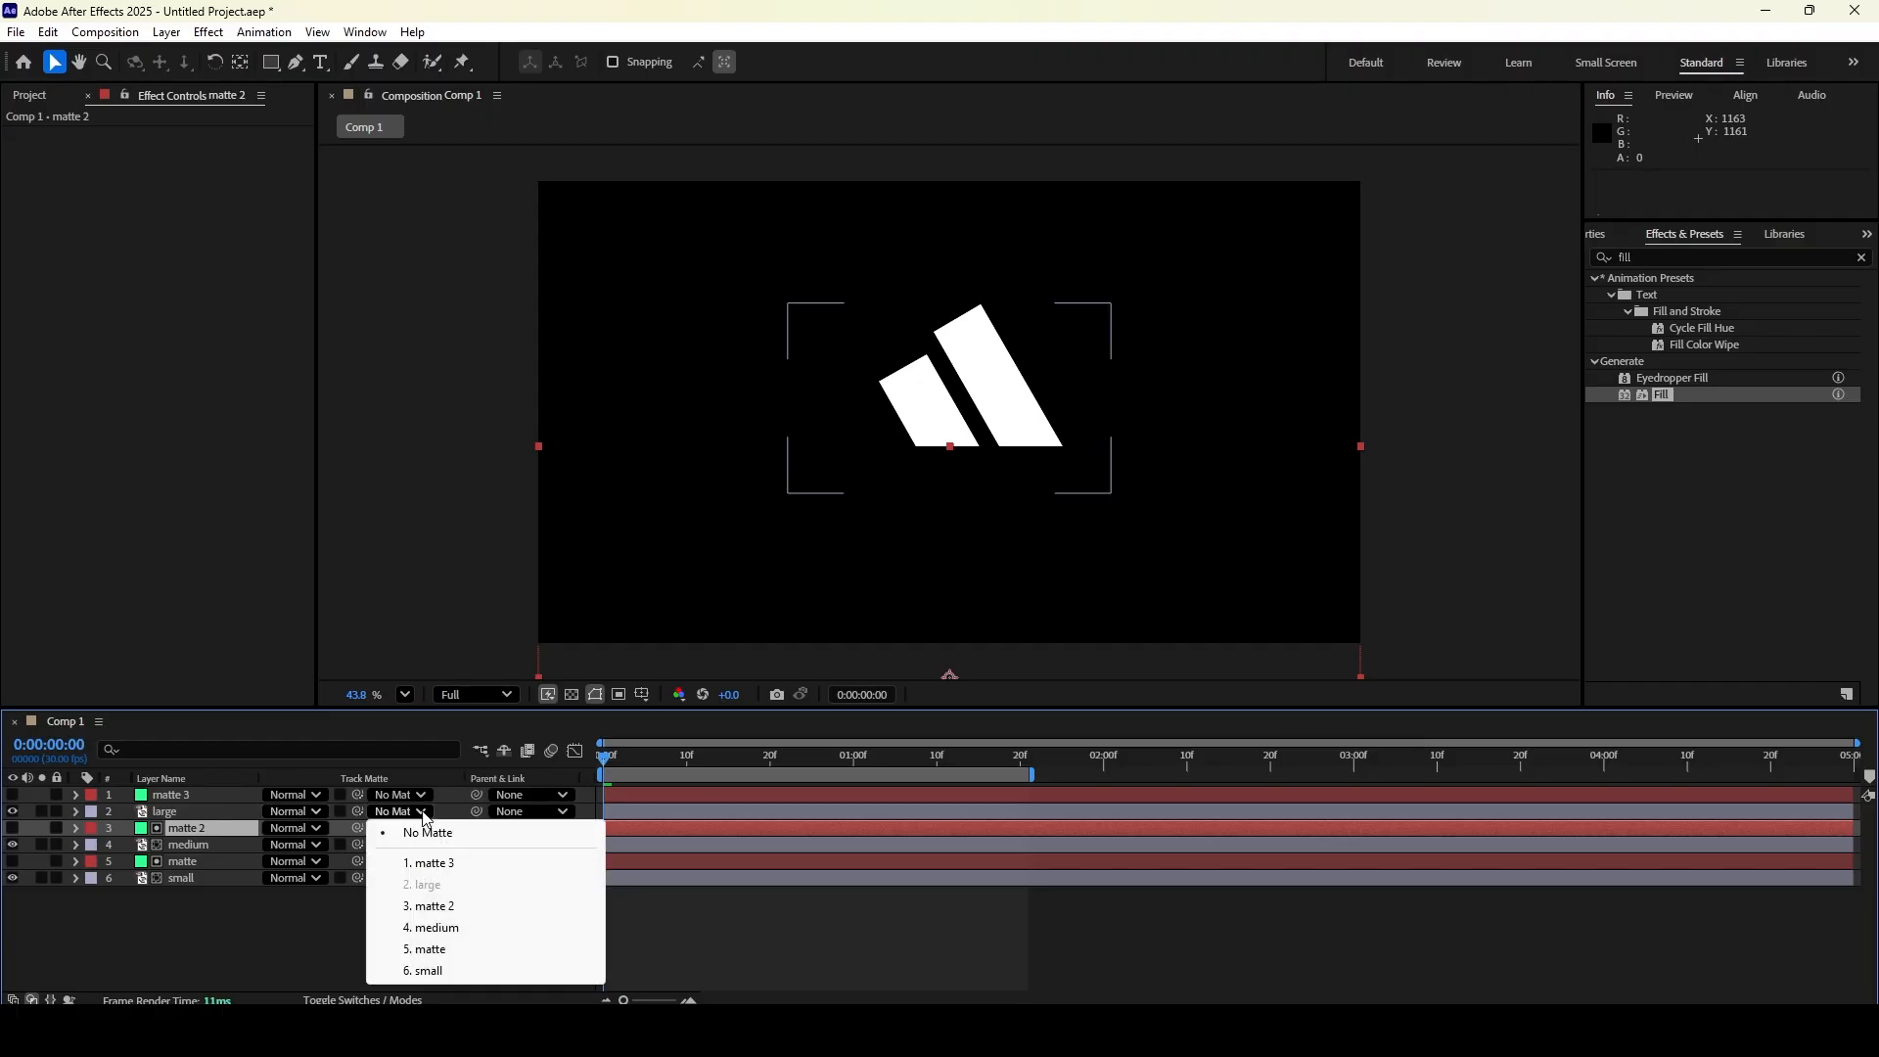
click(431, 864)
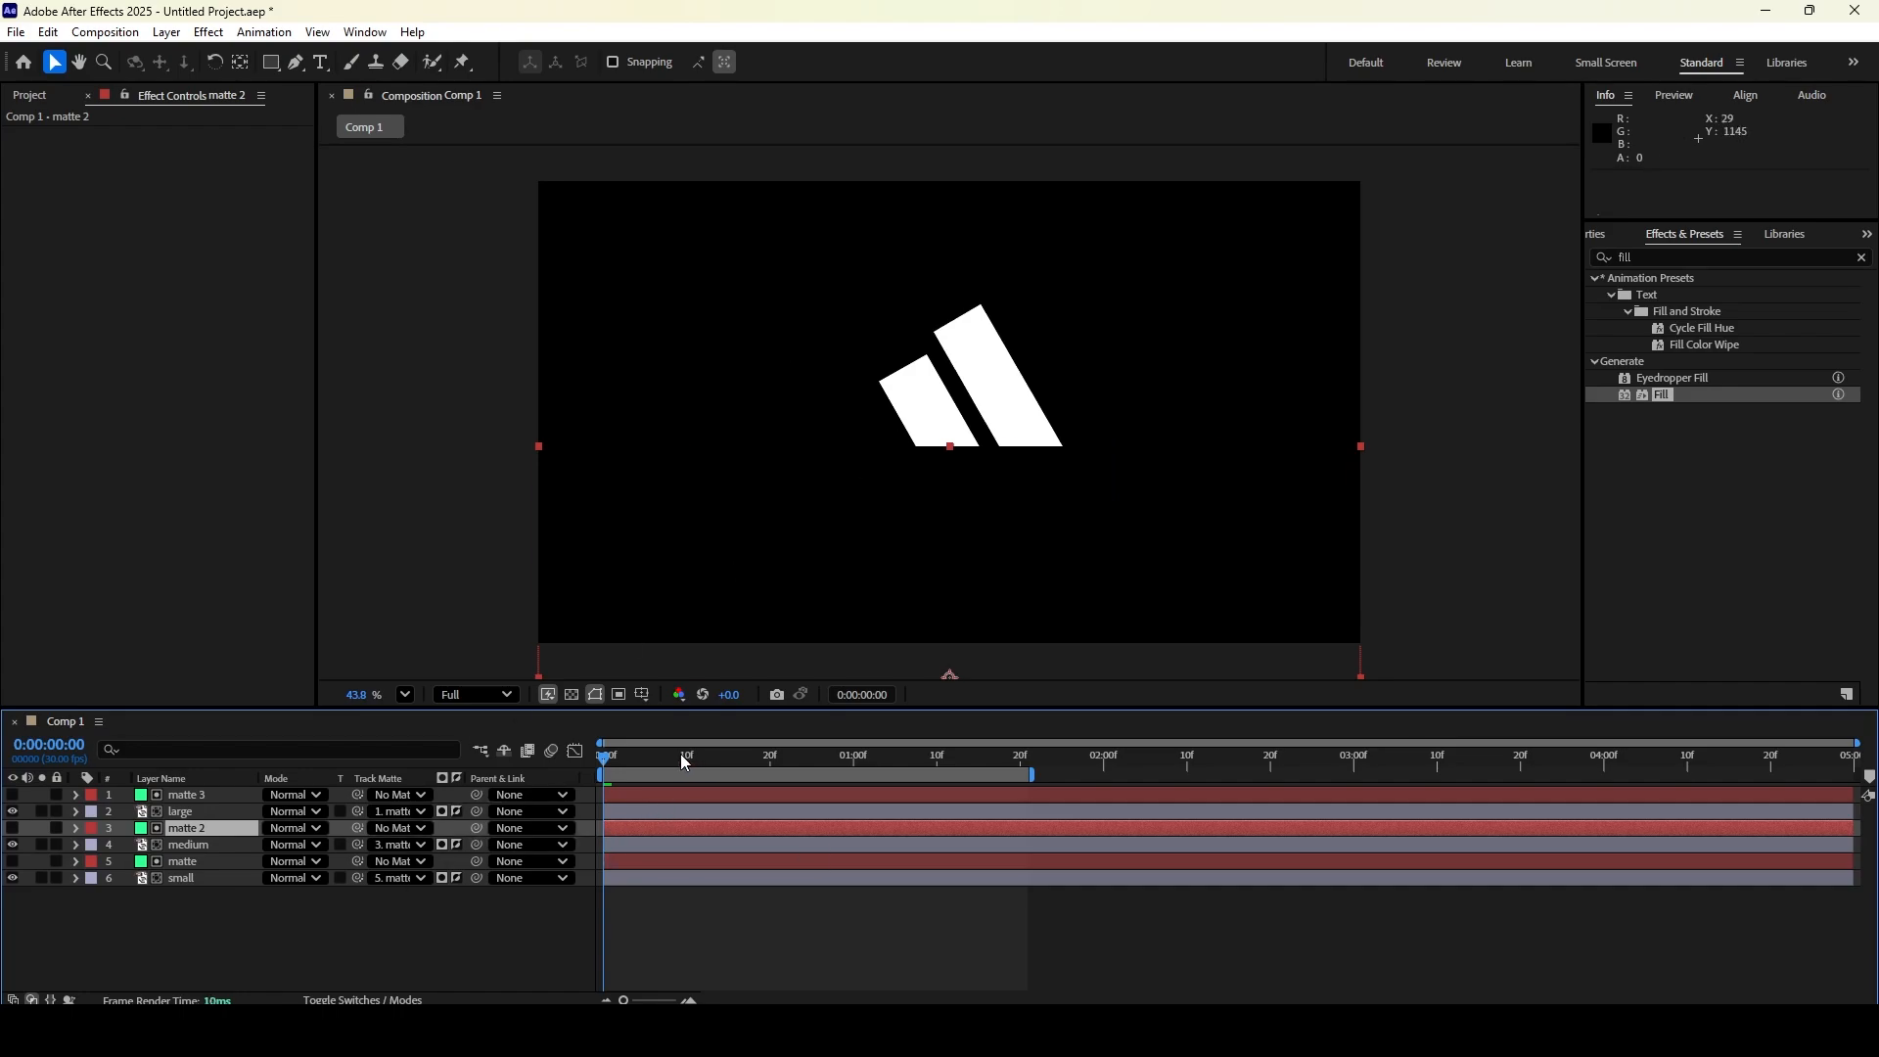
Show the small layer's position keyframes and play the animation from the start to check its motion
click(190, 878)
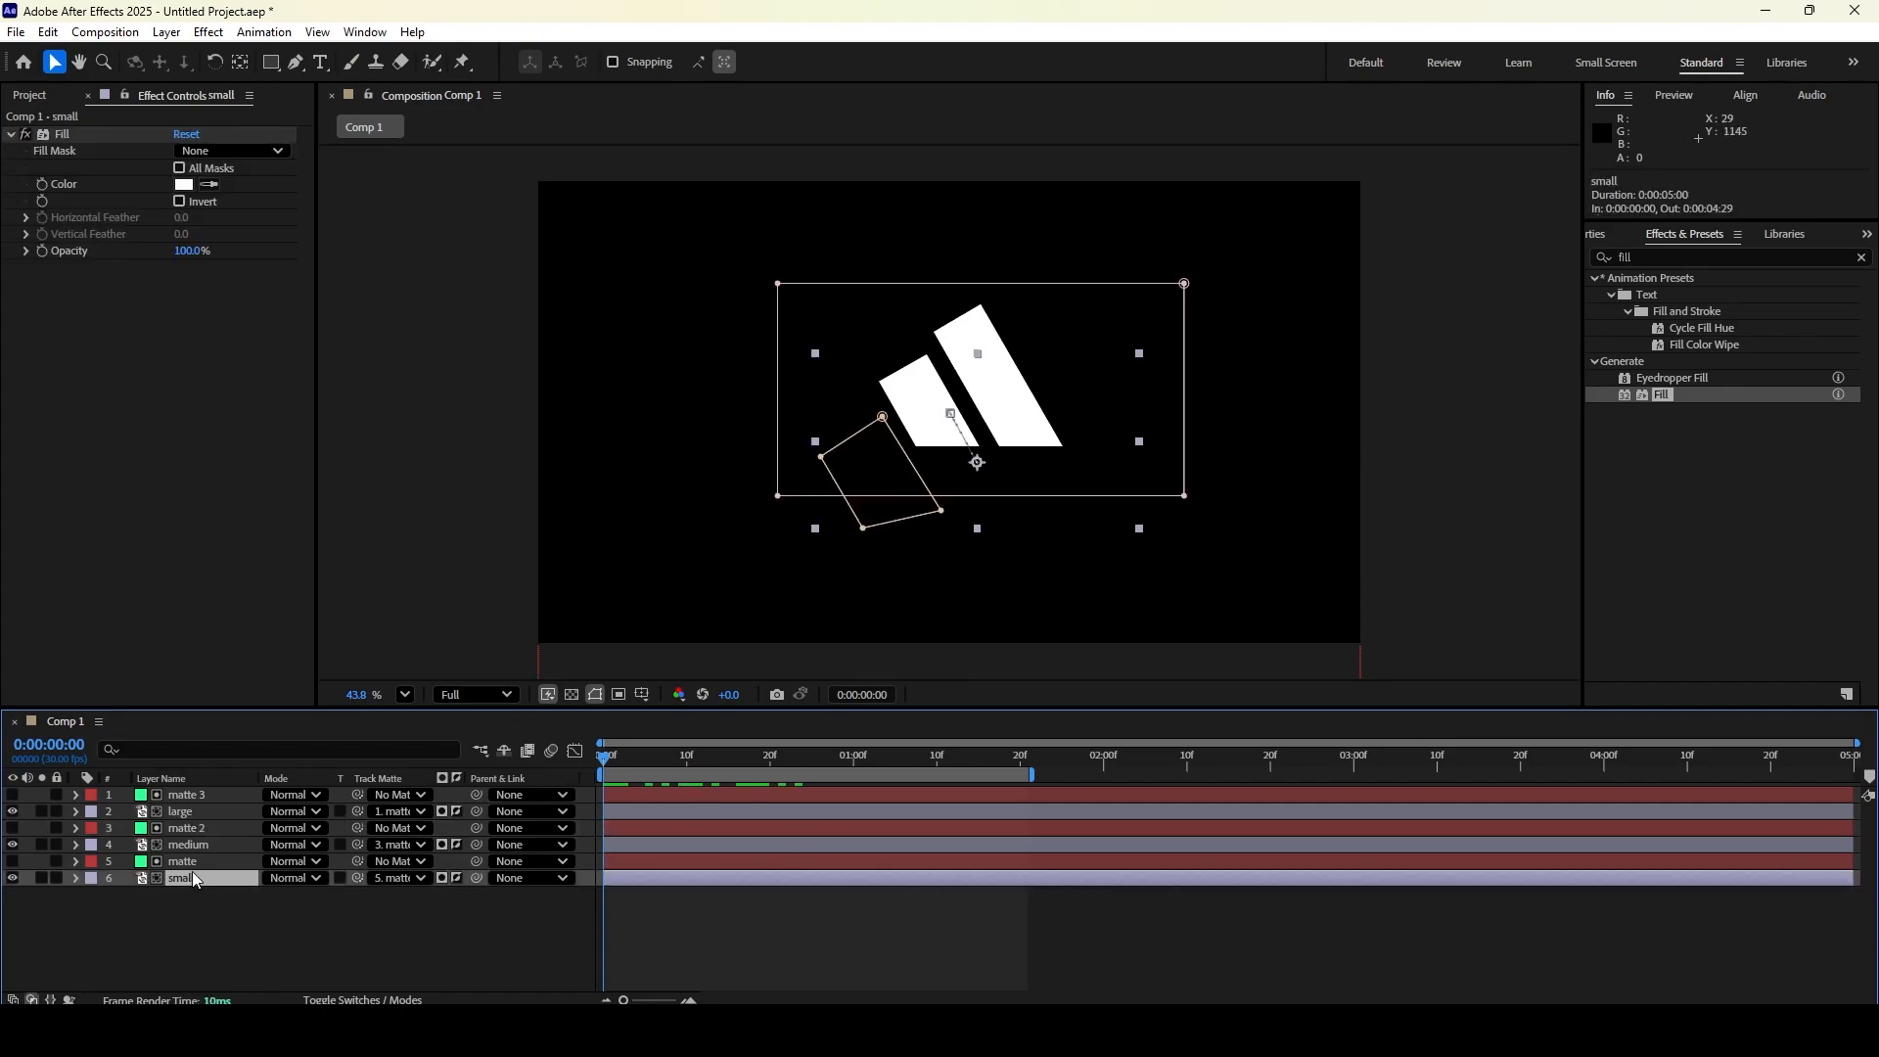
key(p)
drag(606, 763, 691, 766)
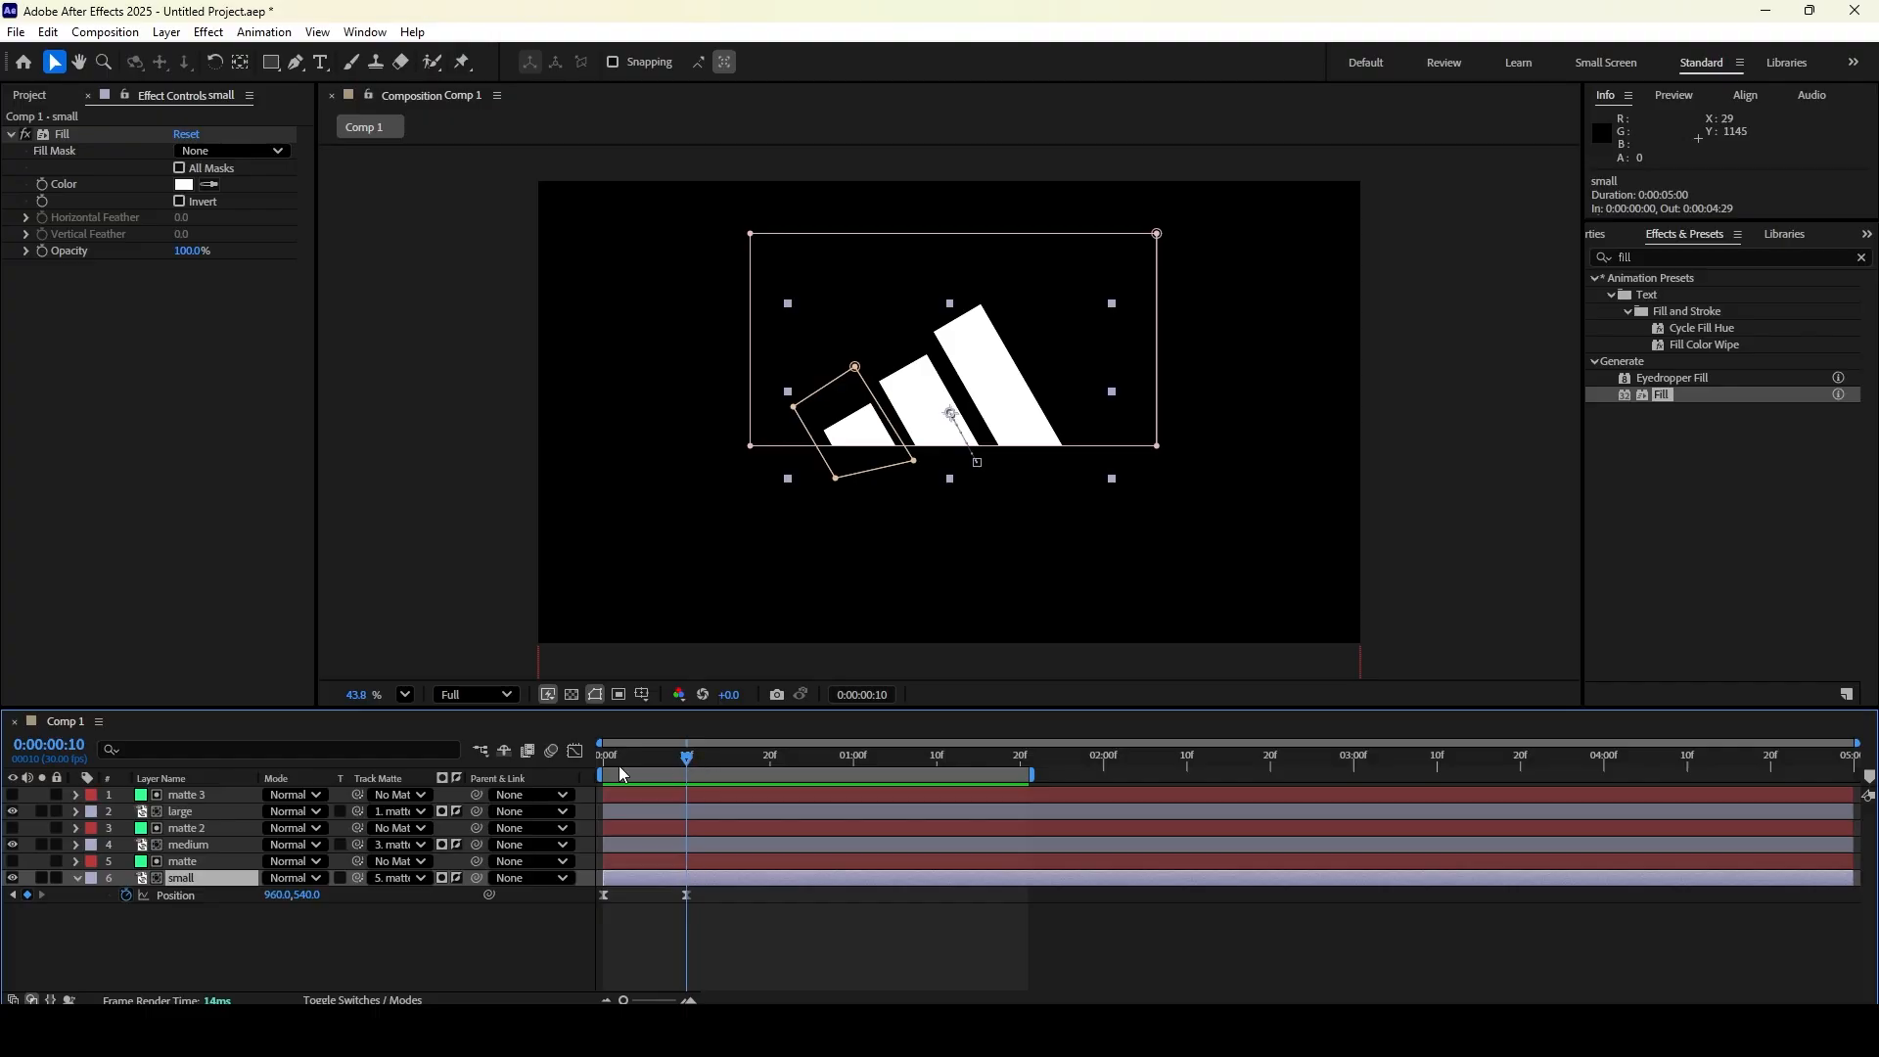
key(space)
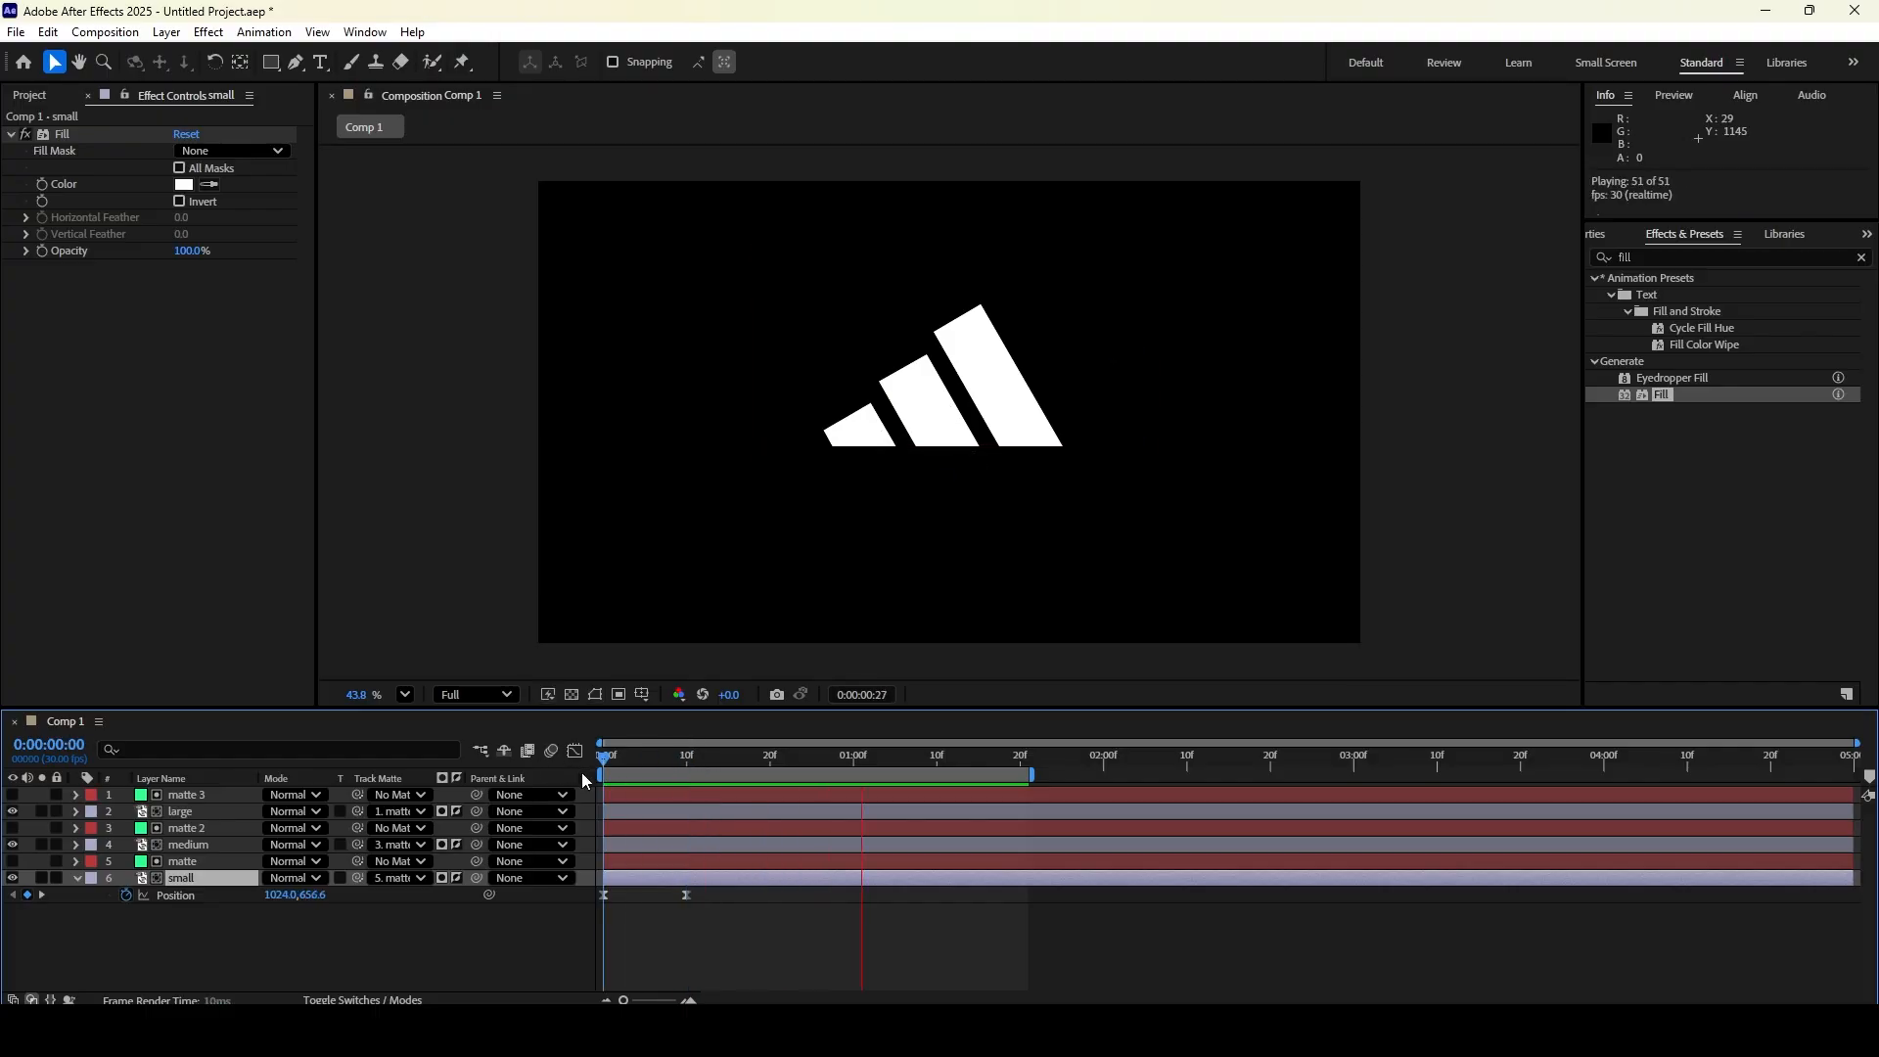
click(882, 767)
drag(882, 767, 587, 755)
key(space)
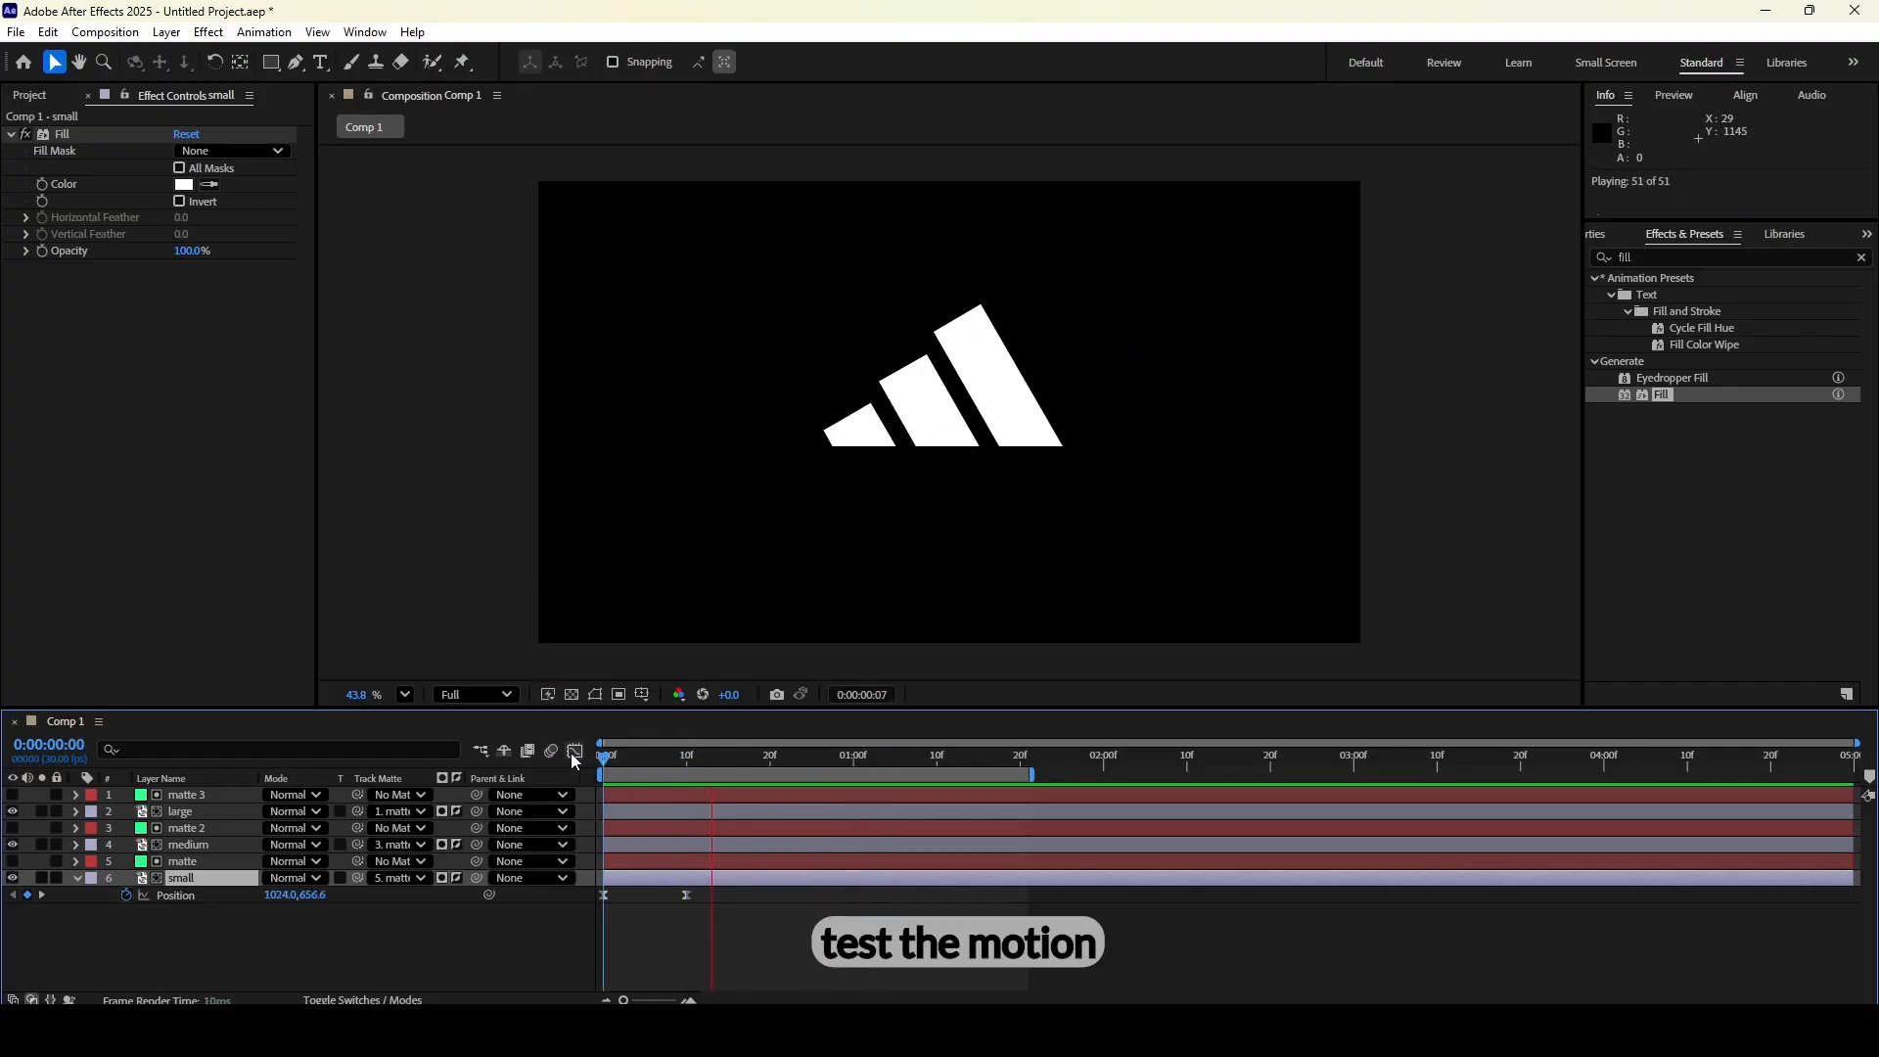
key(space)
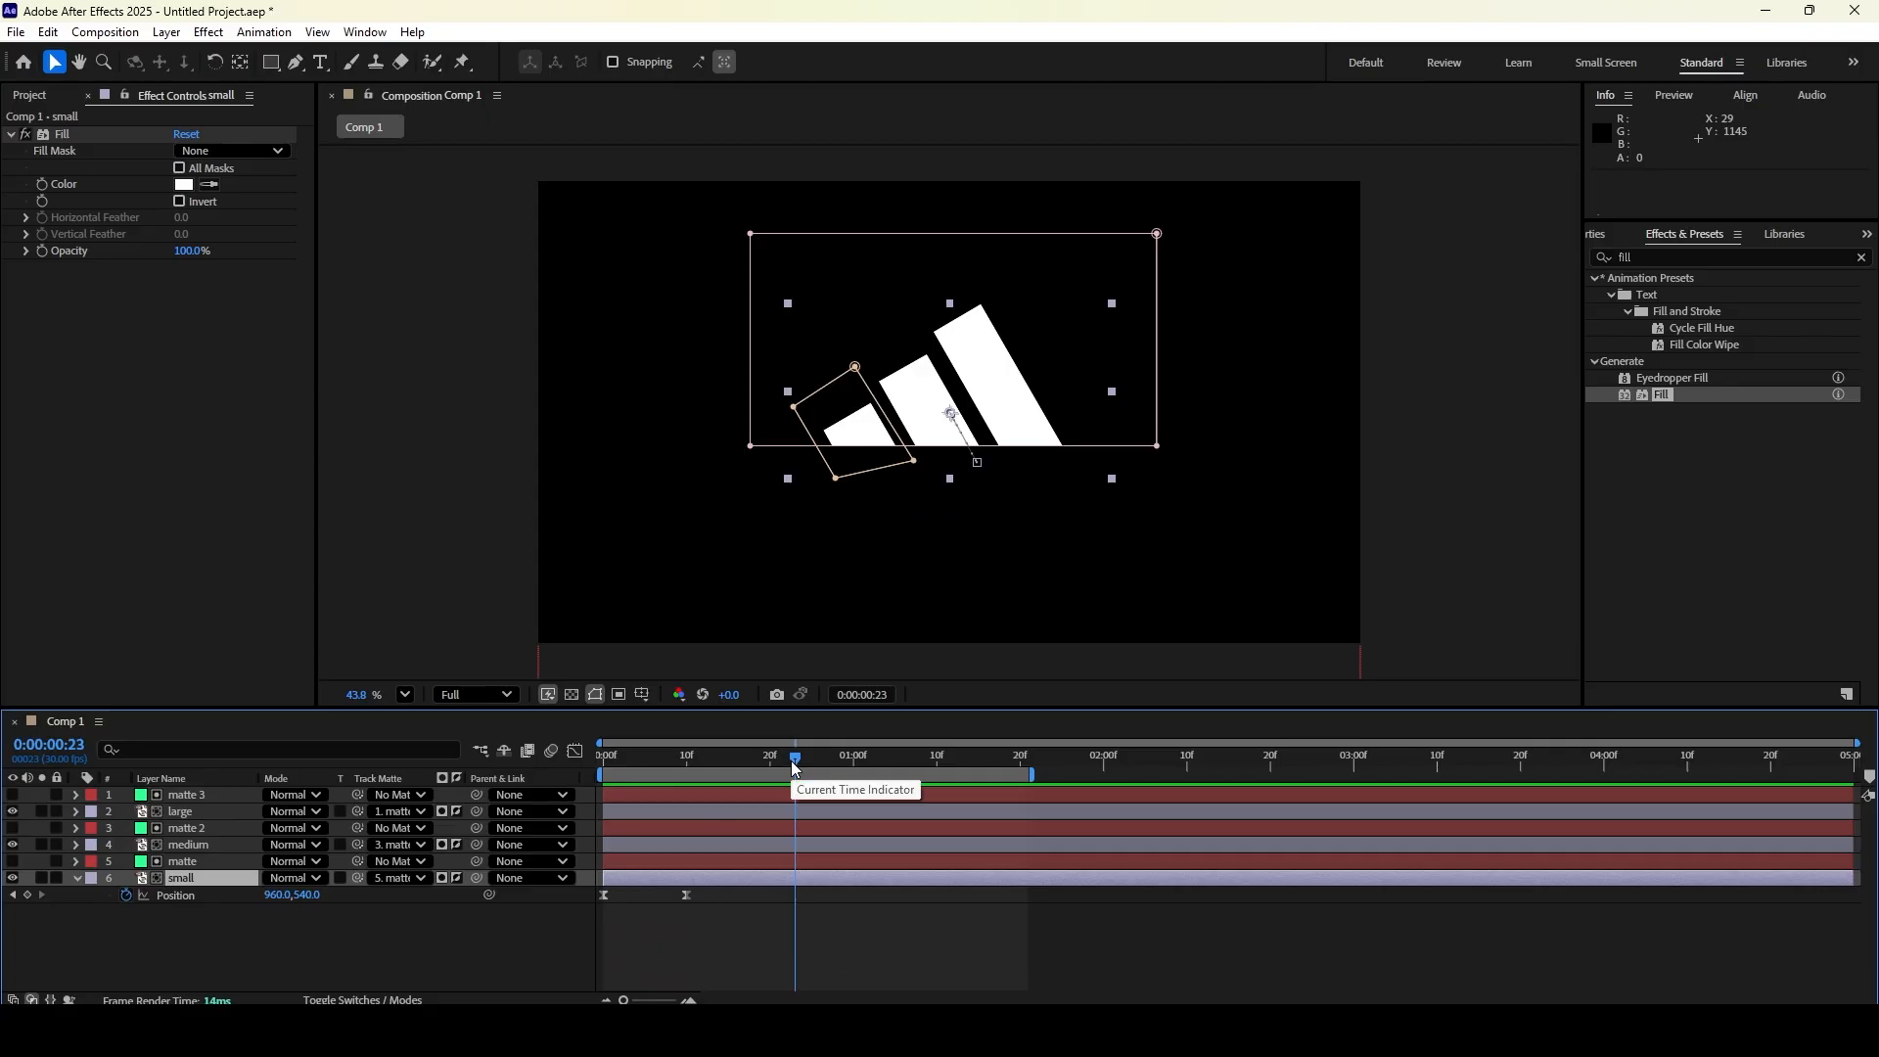
Move the small layer's second position keyframe to 0:00:00:15 to slow its motion
drag(797, 760, 687, 772)
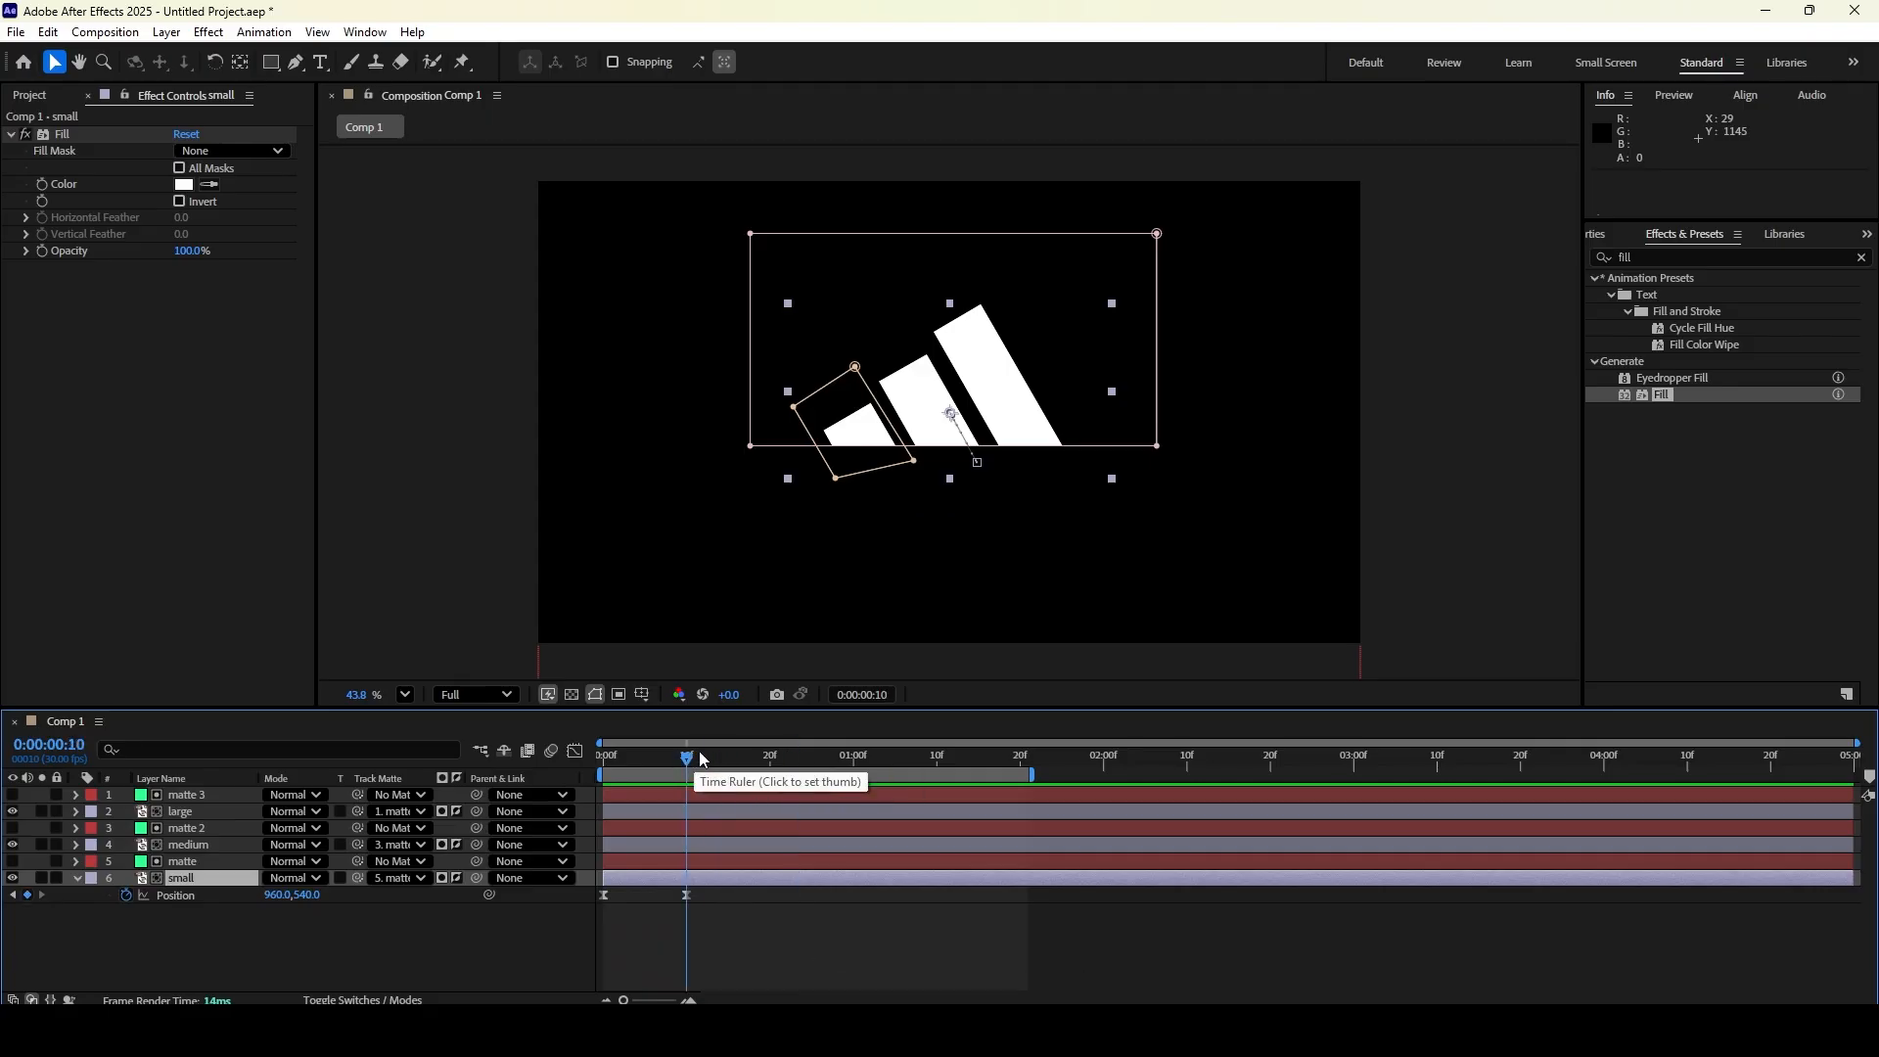
click(68, 748)
text(15)
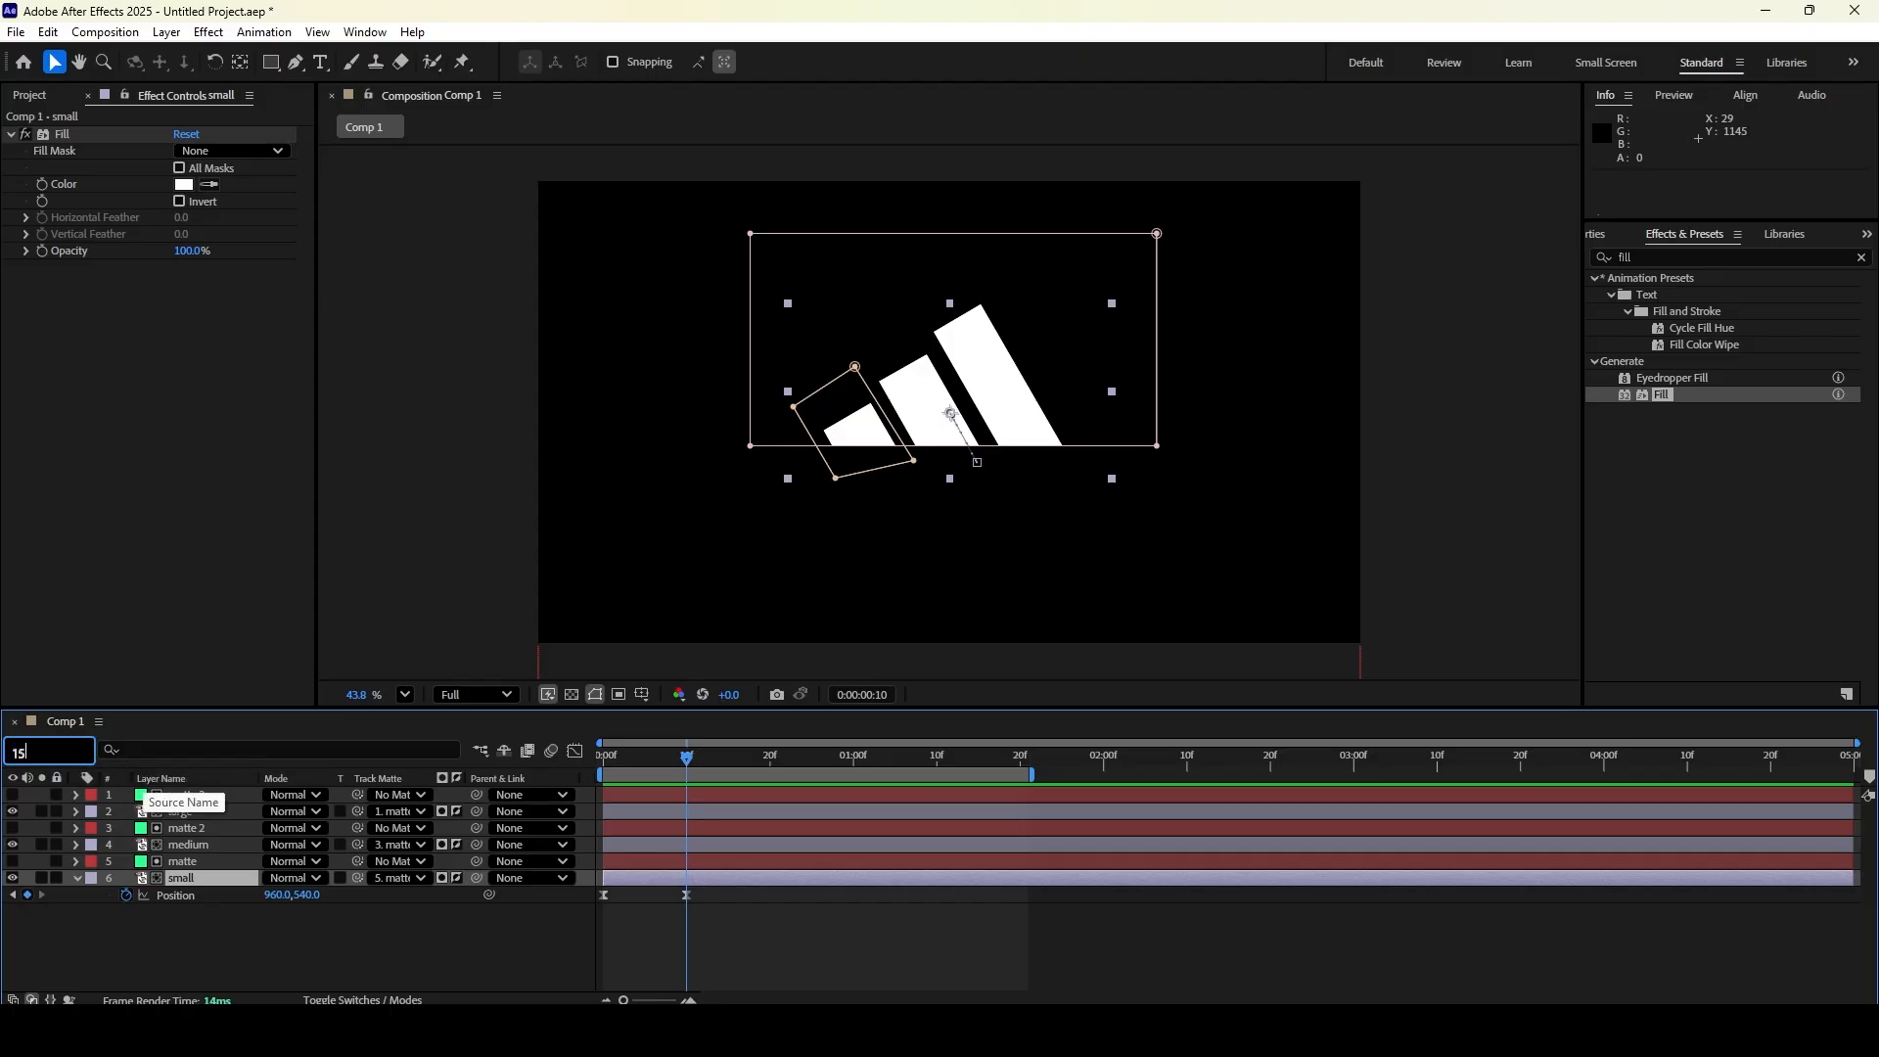
key(Return)
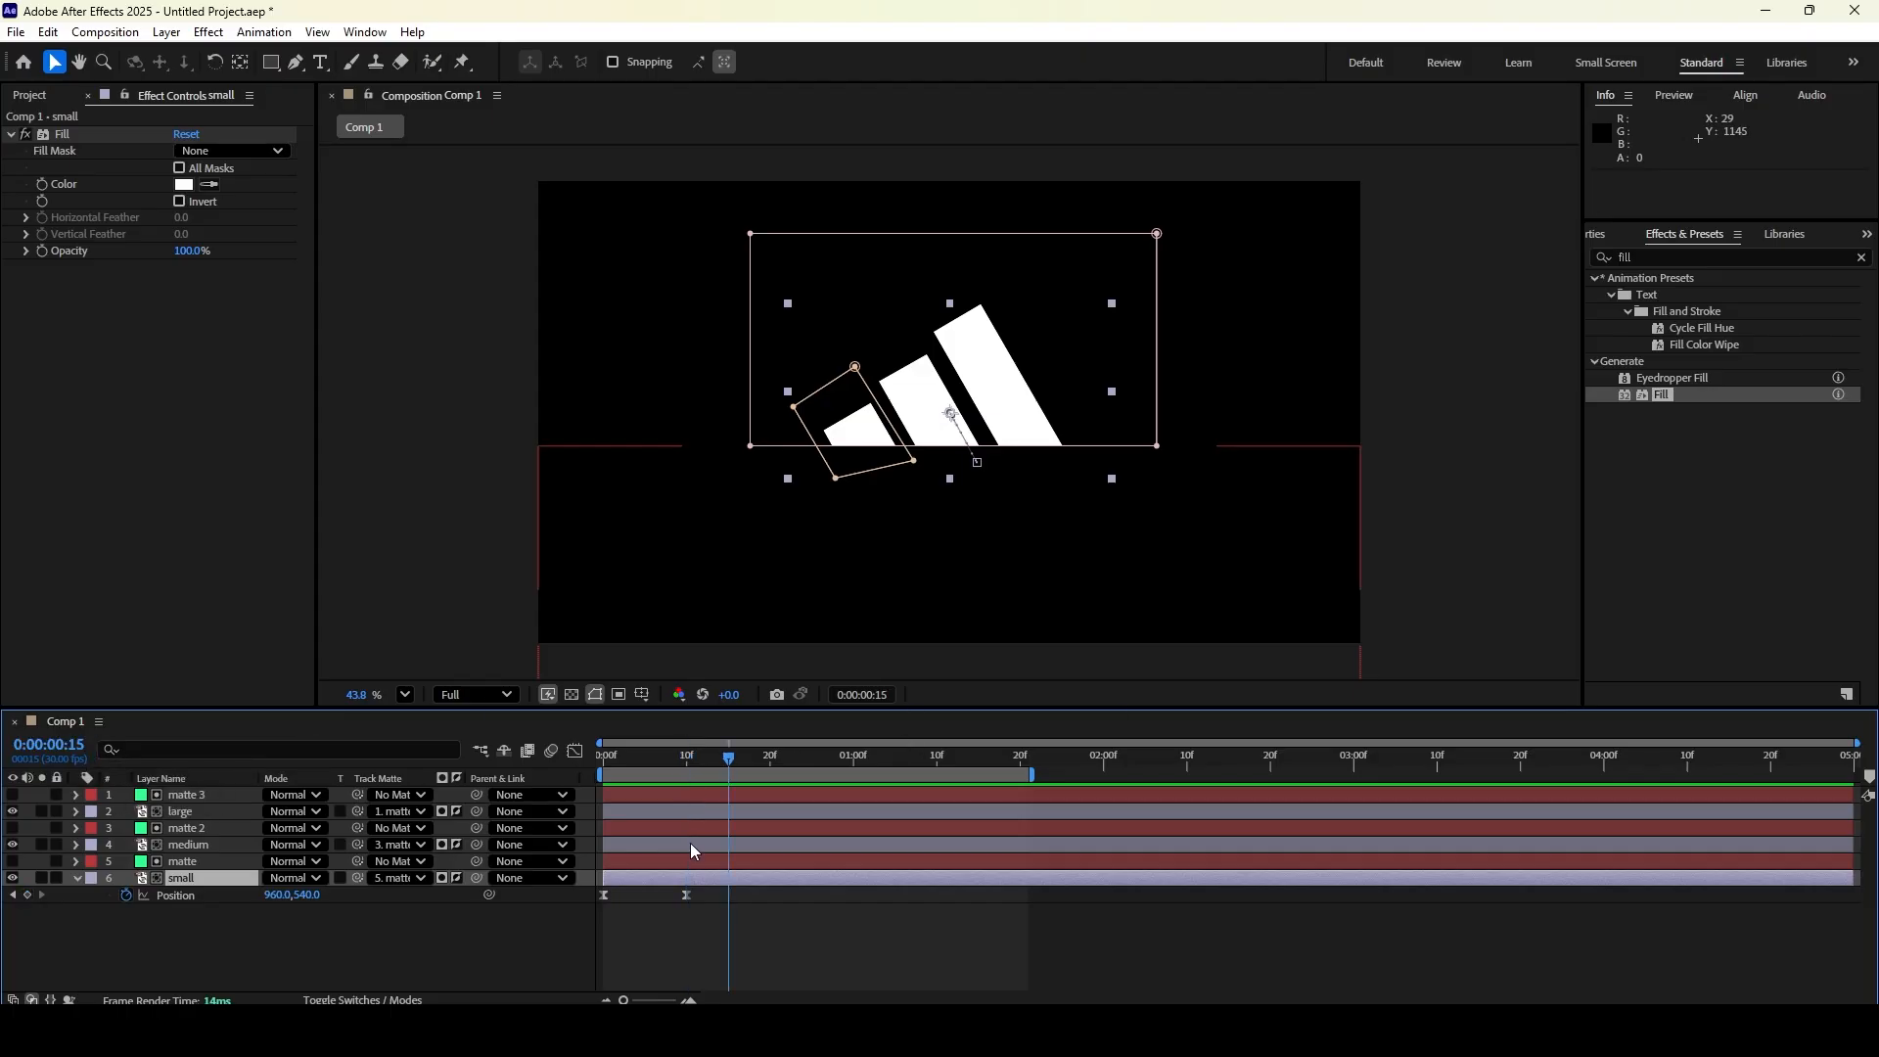
drag(685, 893, 729, 895)
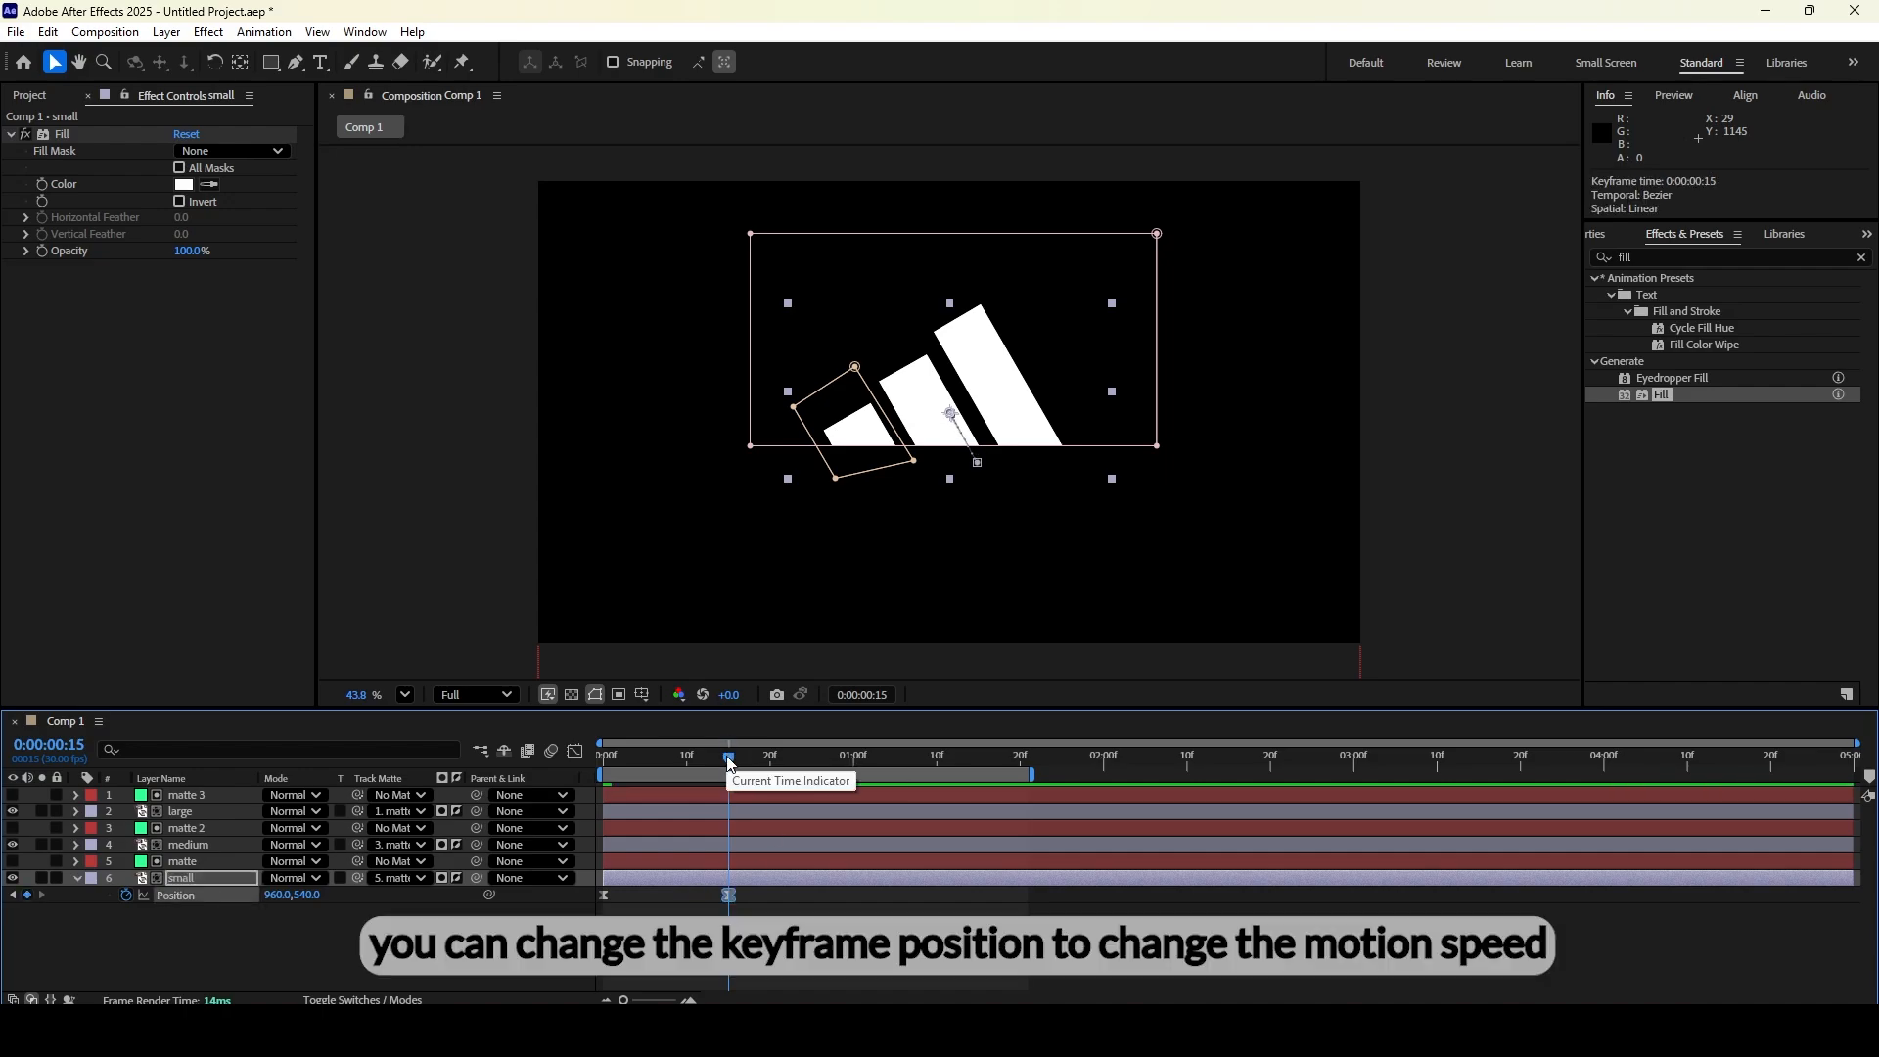
Play the animation from the start to check the small stripe's new speed
drag(729, 758, 501, 760)
key(space)
key(space)
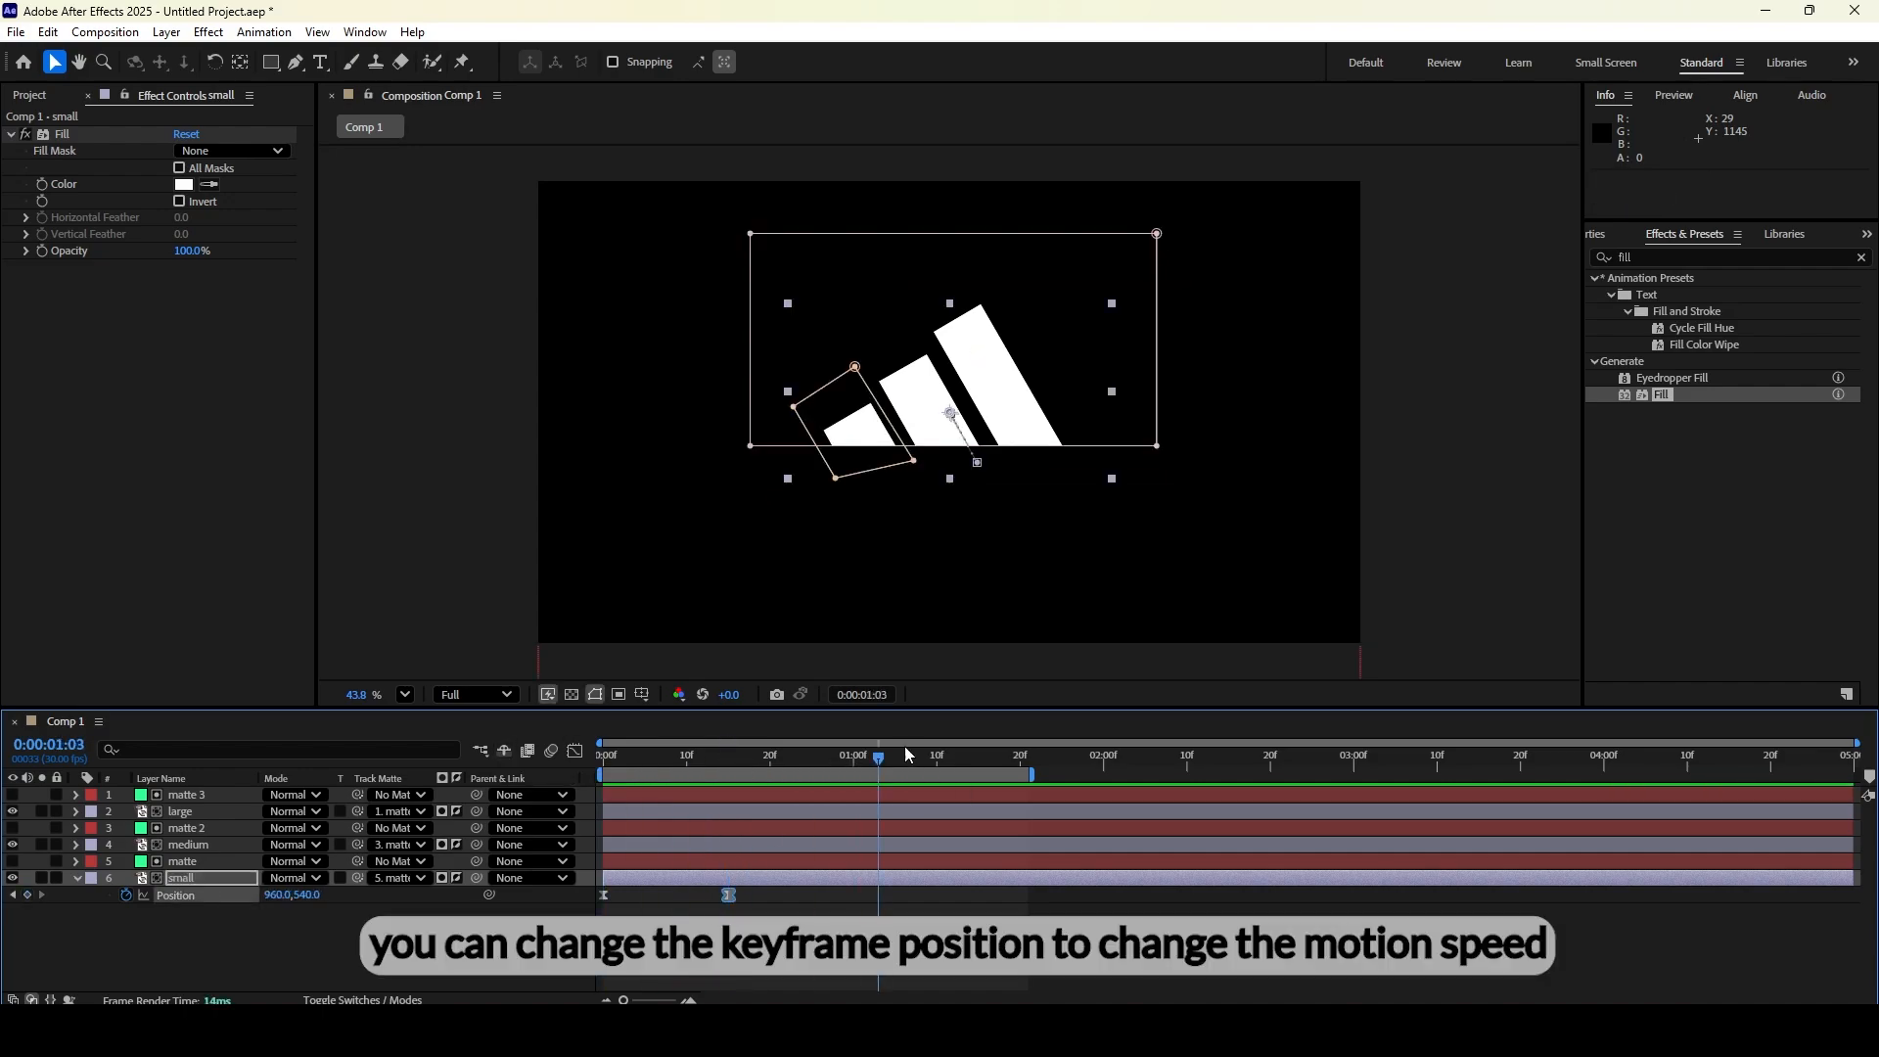
key(space)
key(space)
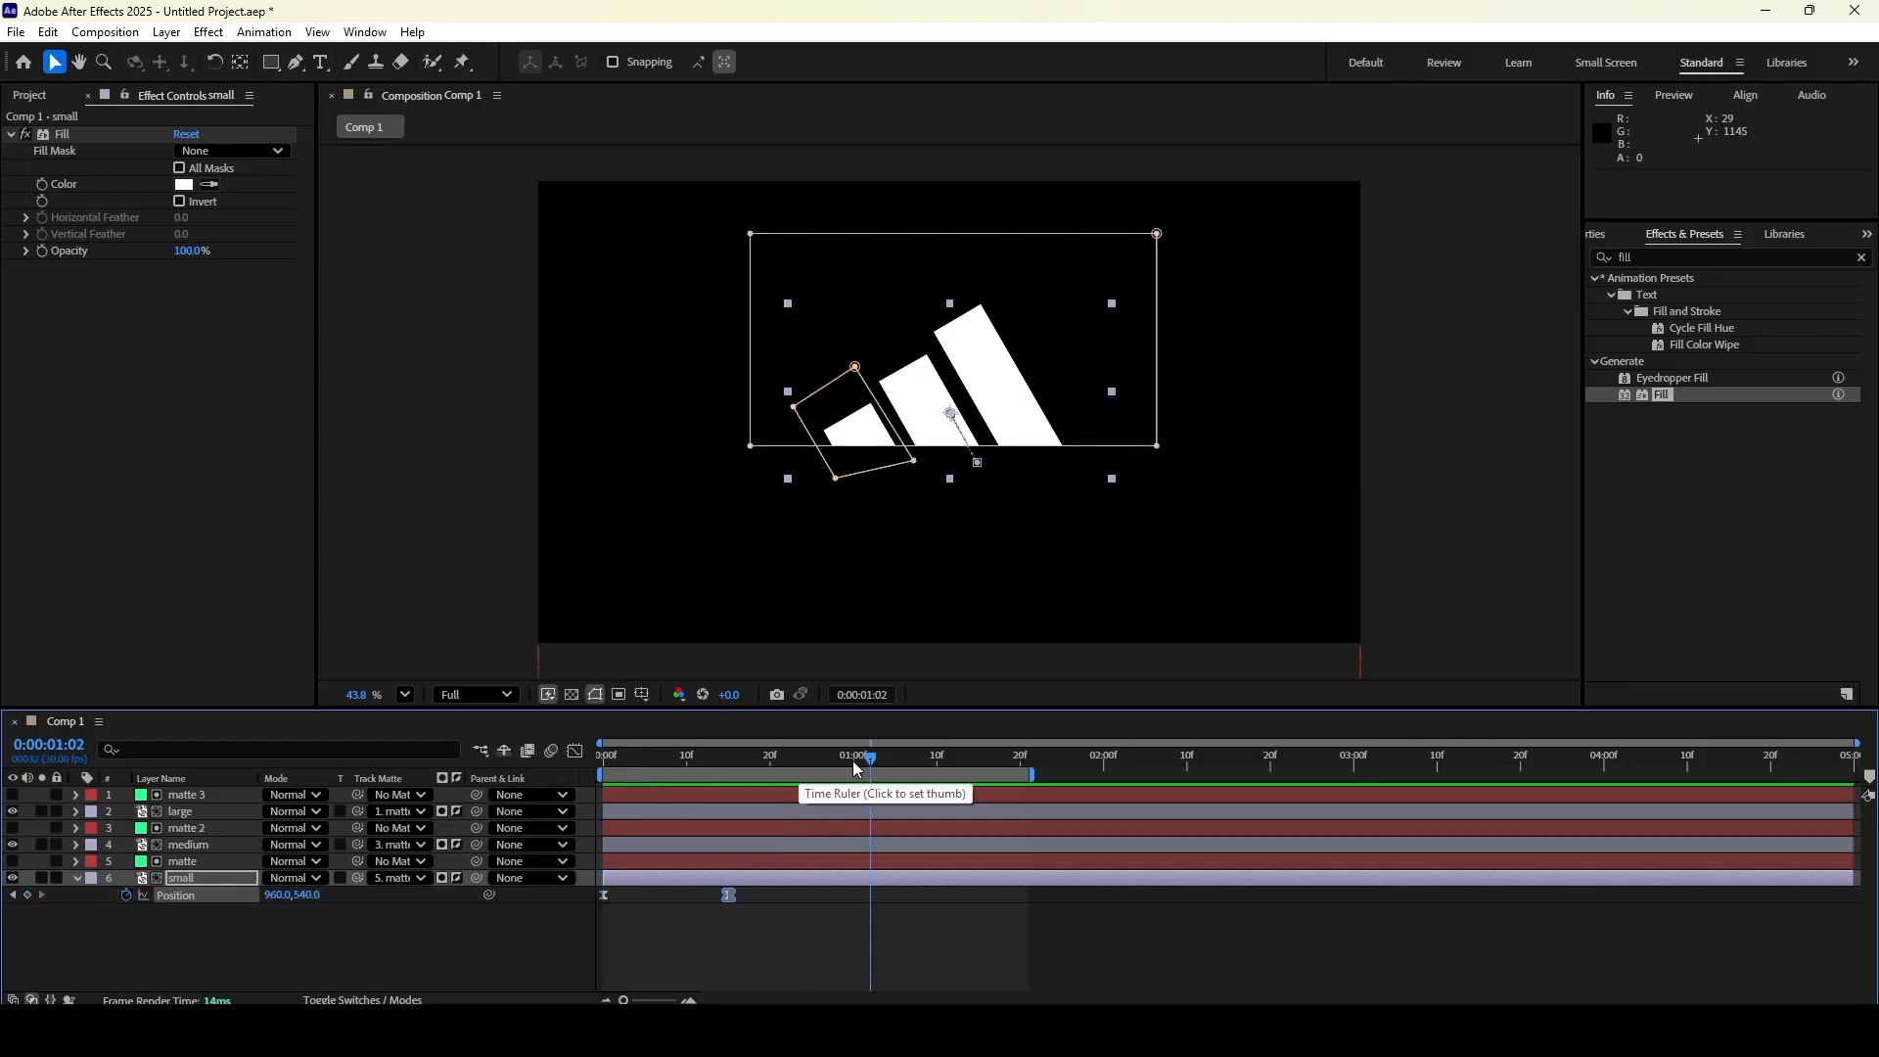
Keyframe the medium layer's position at 0:00:00:15, and move it down along its slant to about 1092.6, 757.1 at time zero
drag(871, 765, 732, 753)
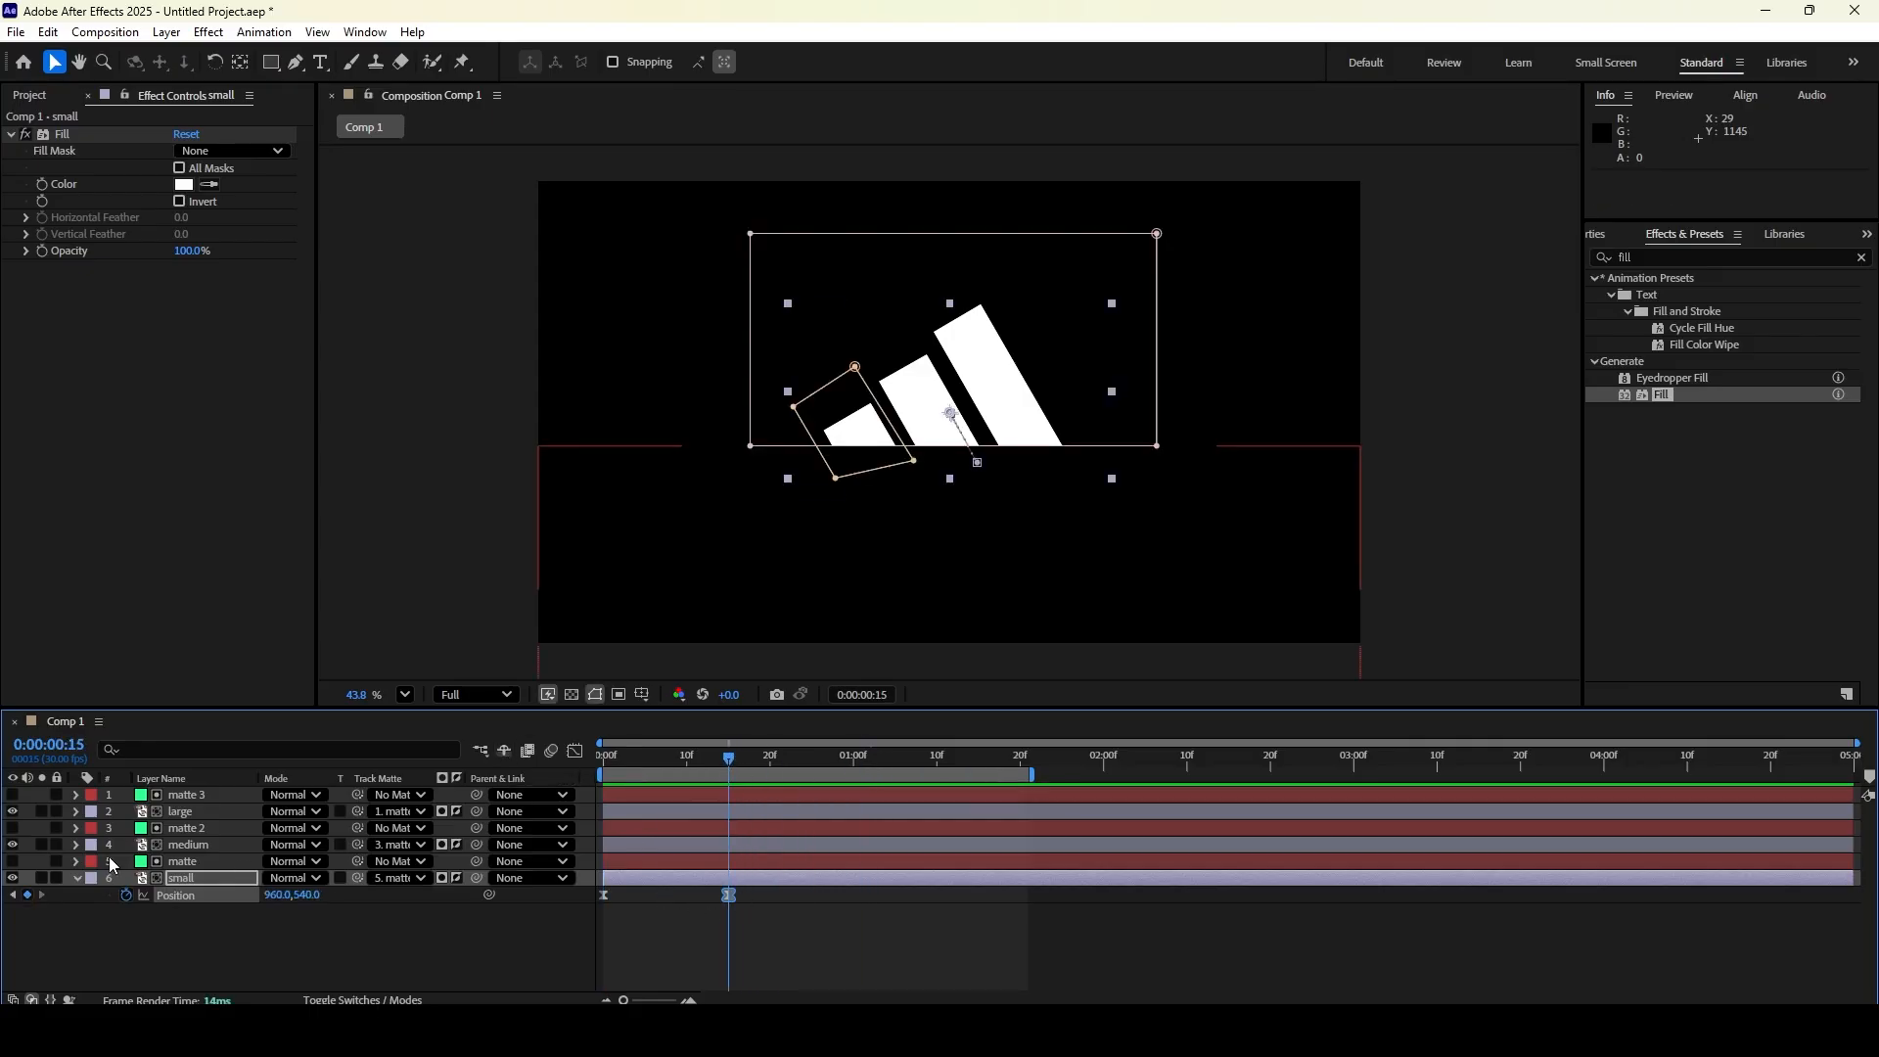
click(188, 846)
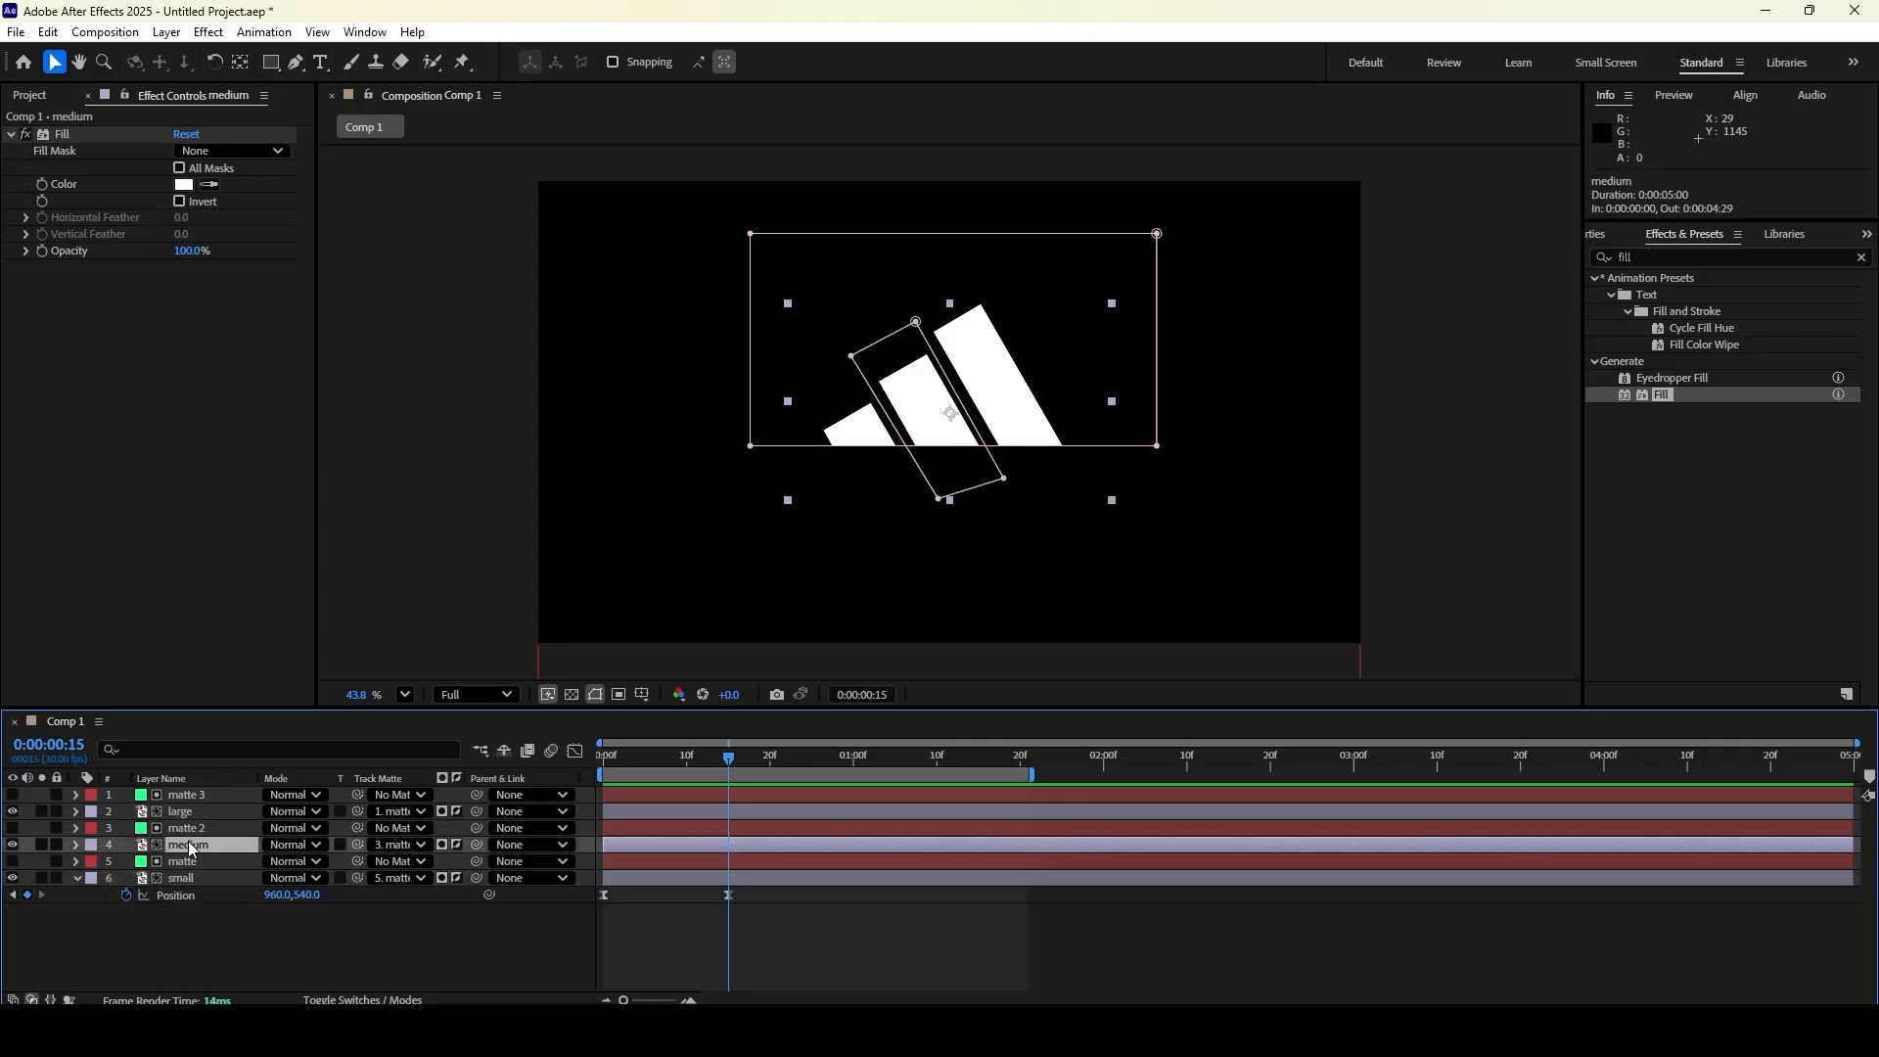
key(p)
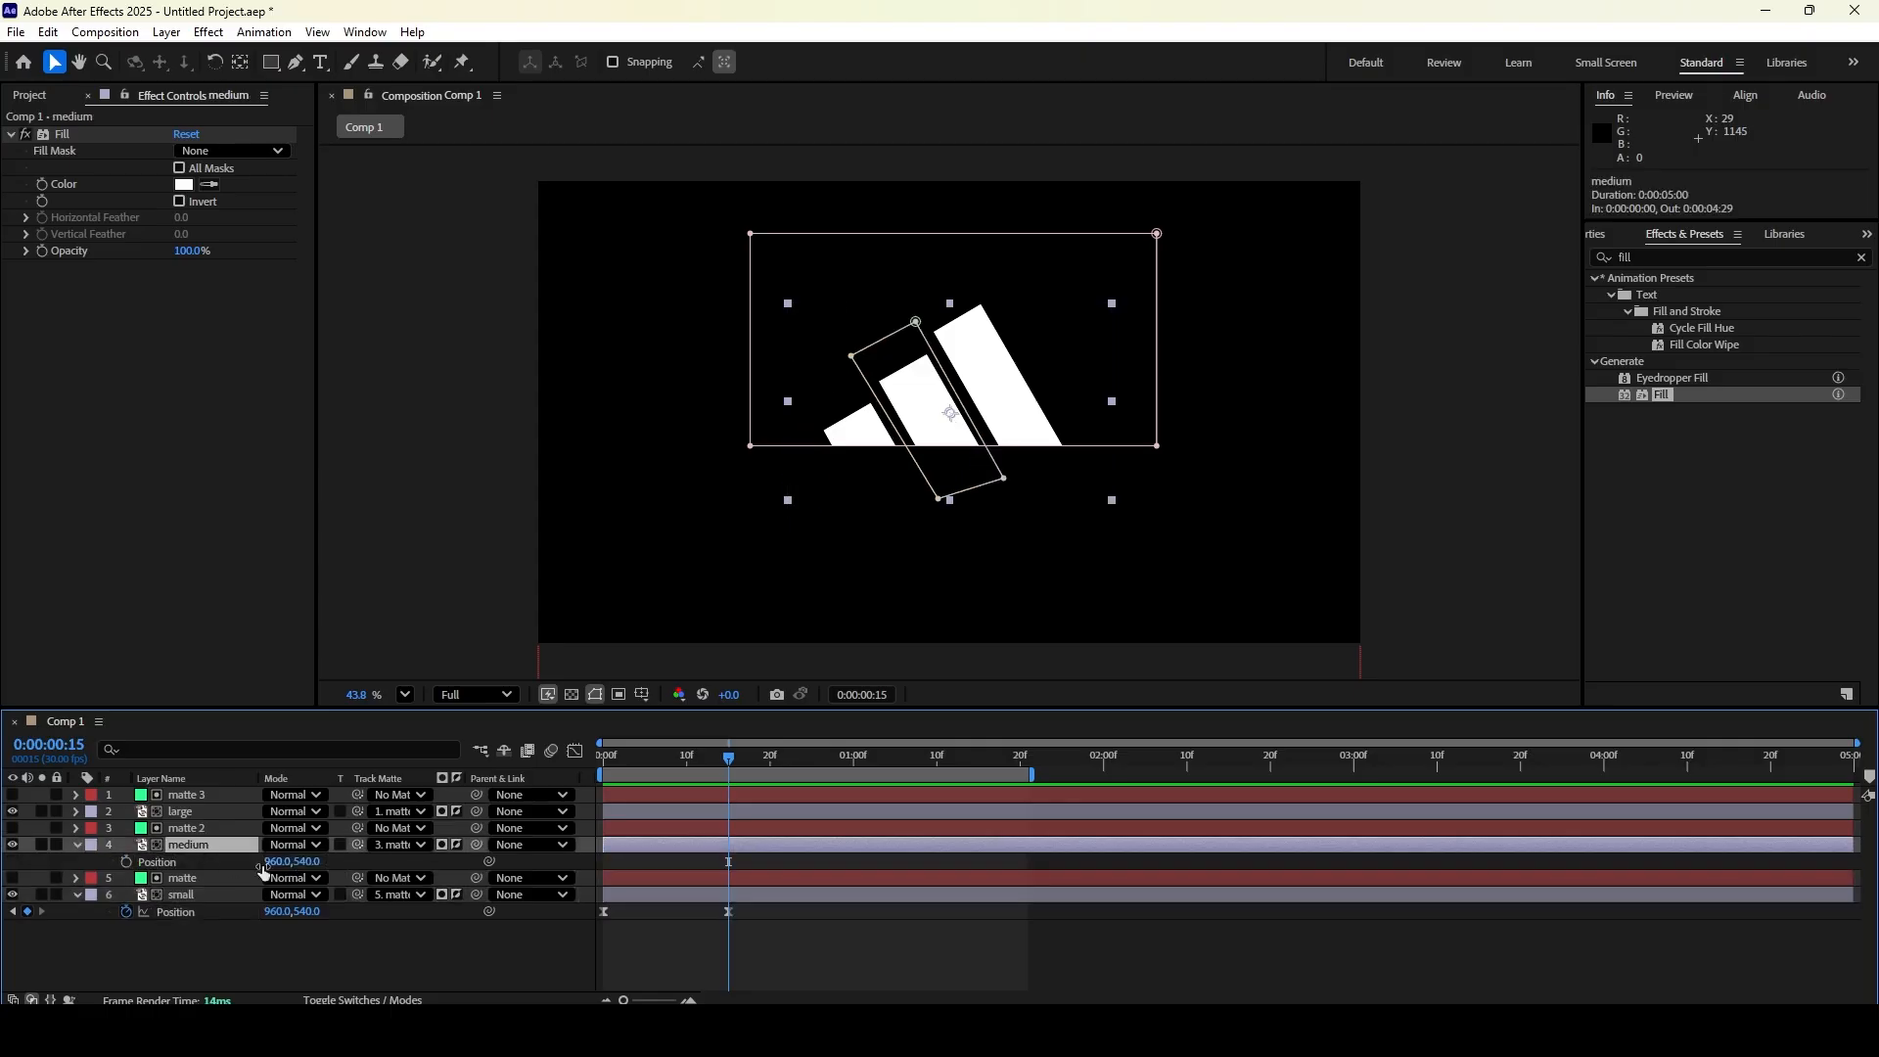
key(alt+shift+p)
key(Home)
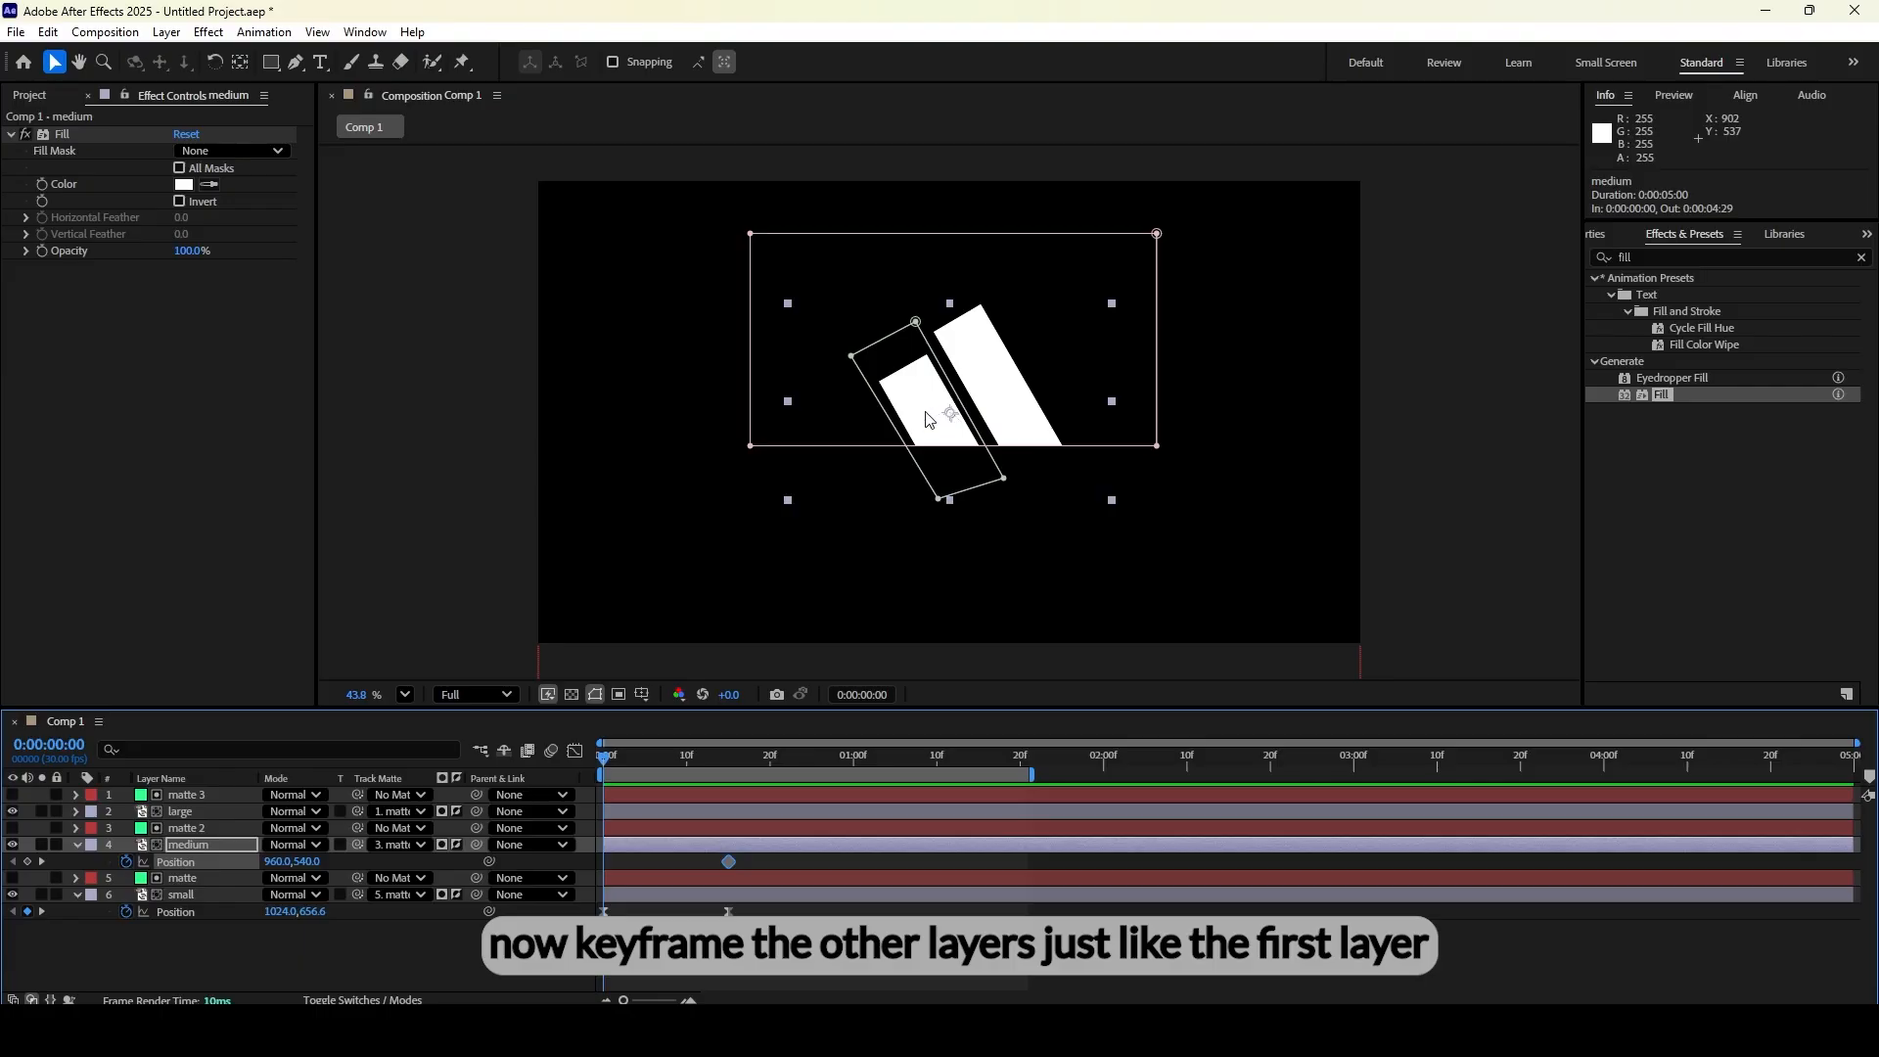
drag(927, 412, 981, 498)
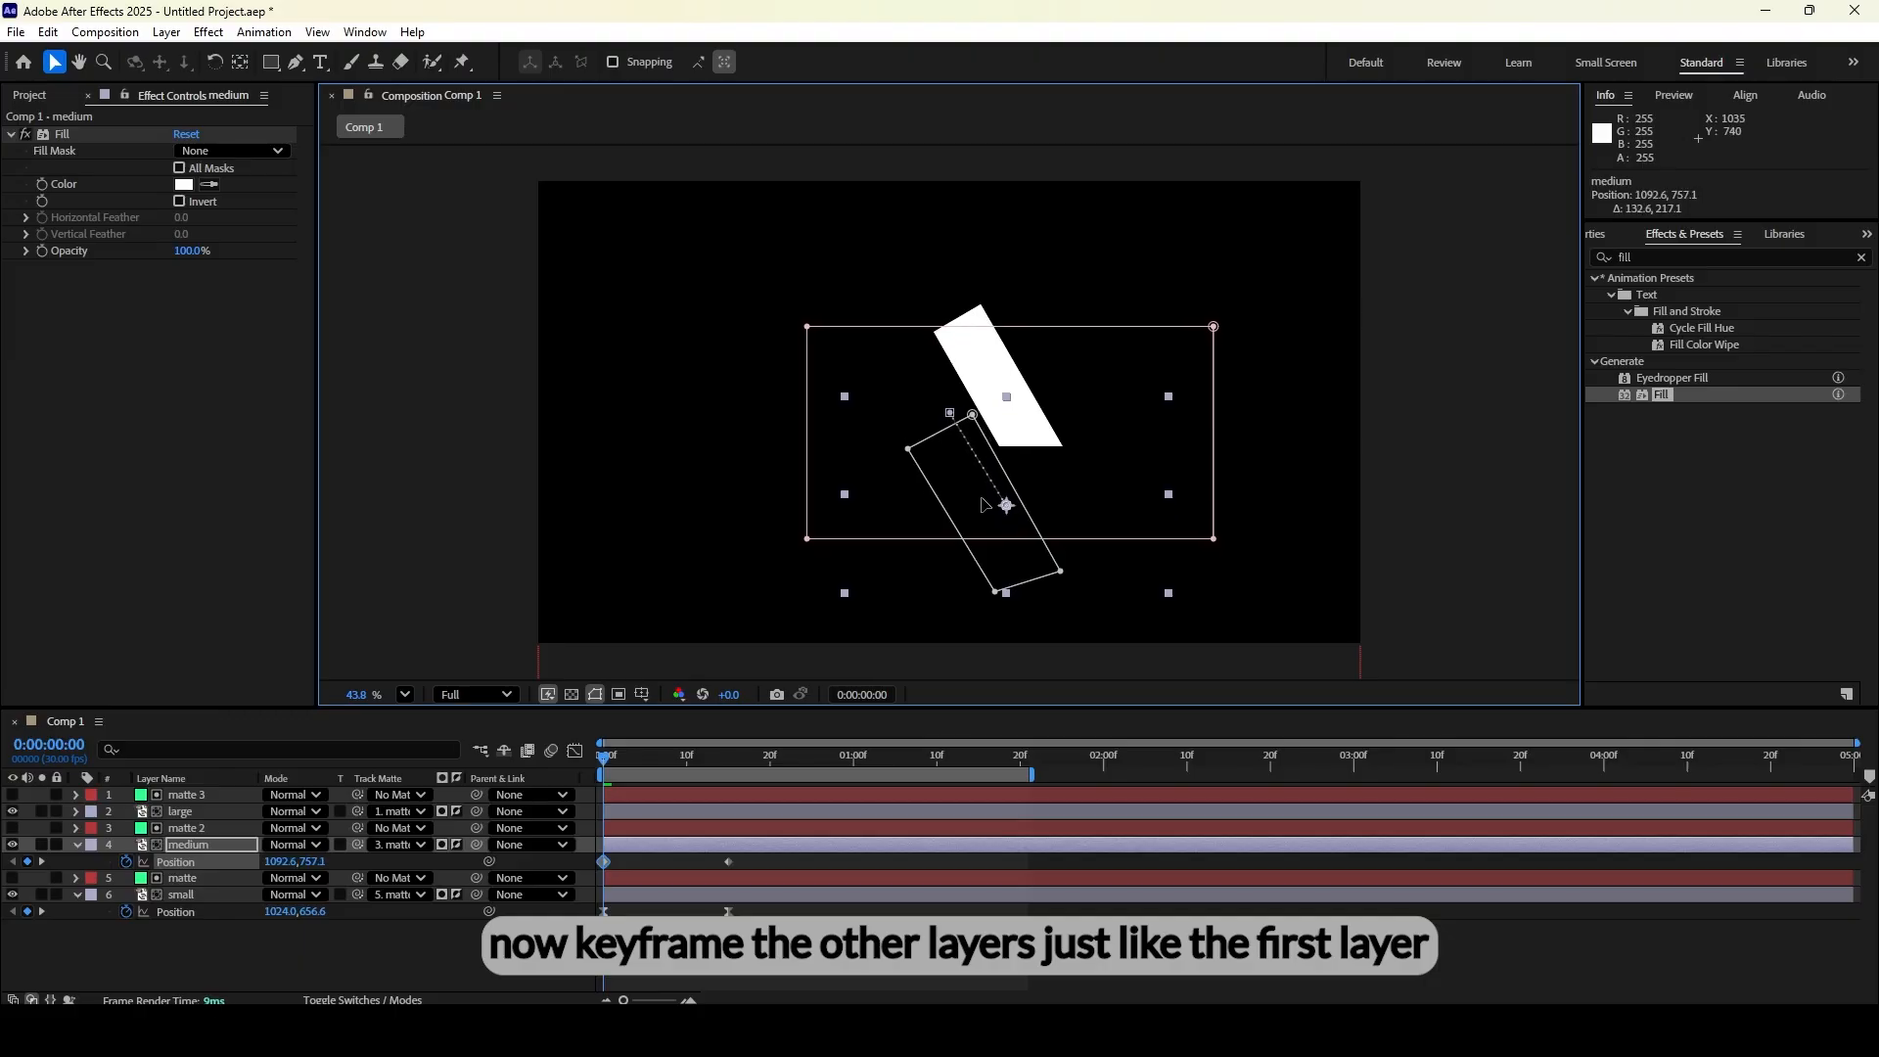
Apply Easy Ease to both of the medium layer's position keyframes and set their incoming velocity influence to 75%
drag(748, 860, 630, 866)
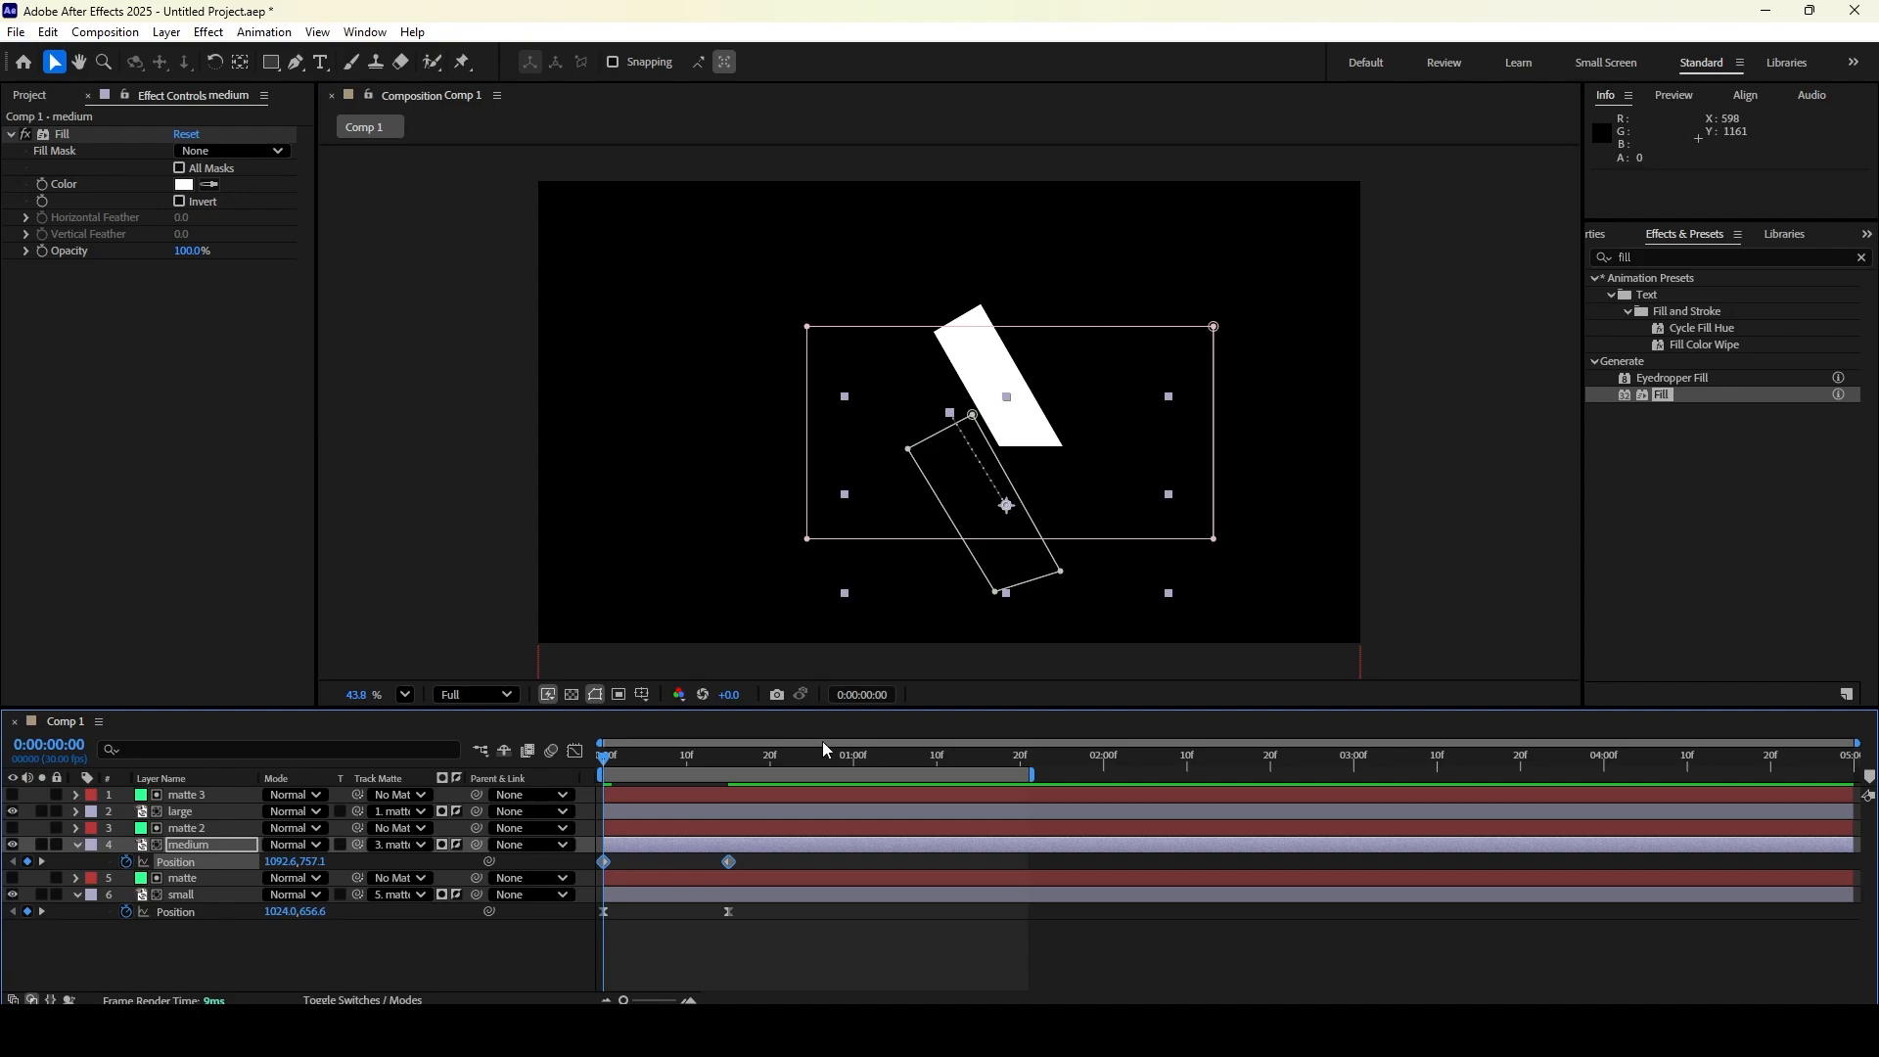
key(F9)
right_click(729, 862)
click(797, 827)
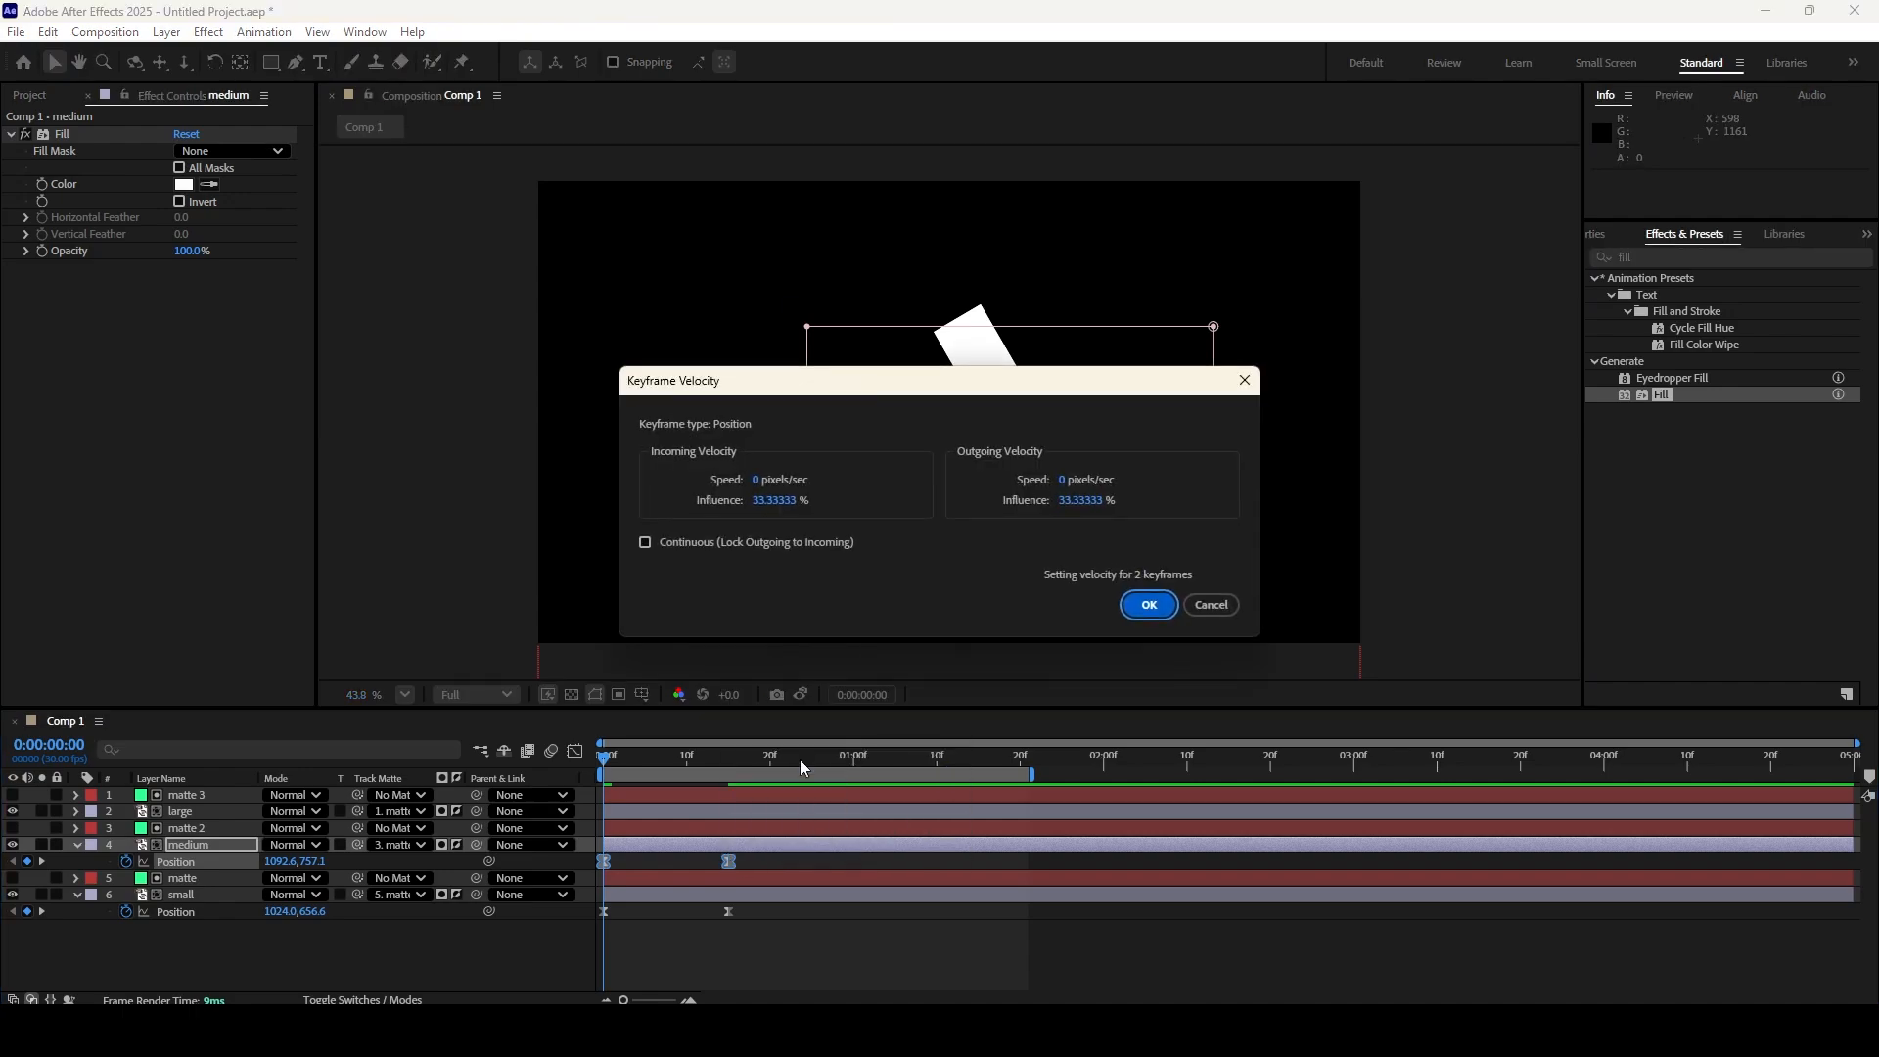
click(773, 505)
text(75)
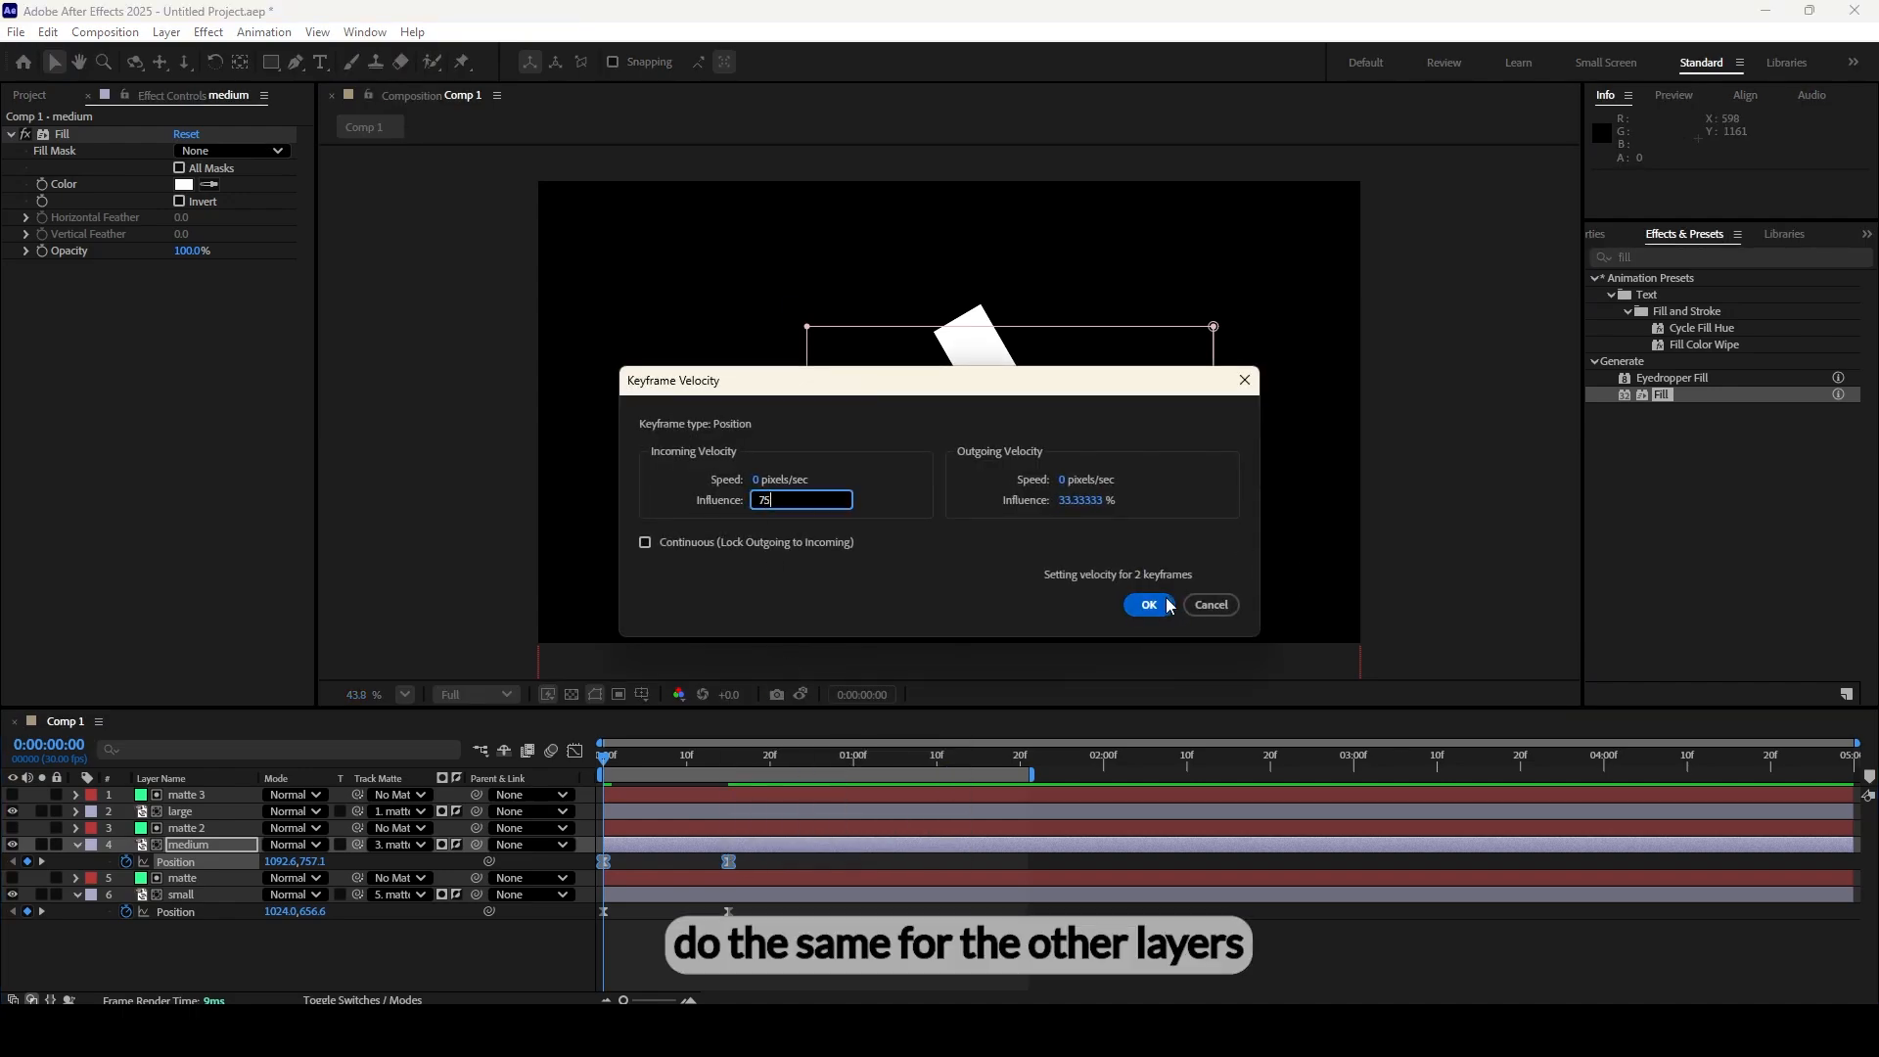
click(1147, 604)
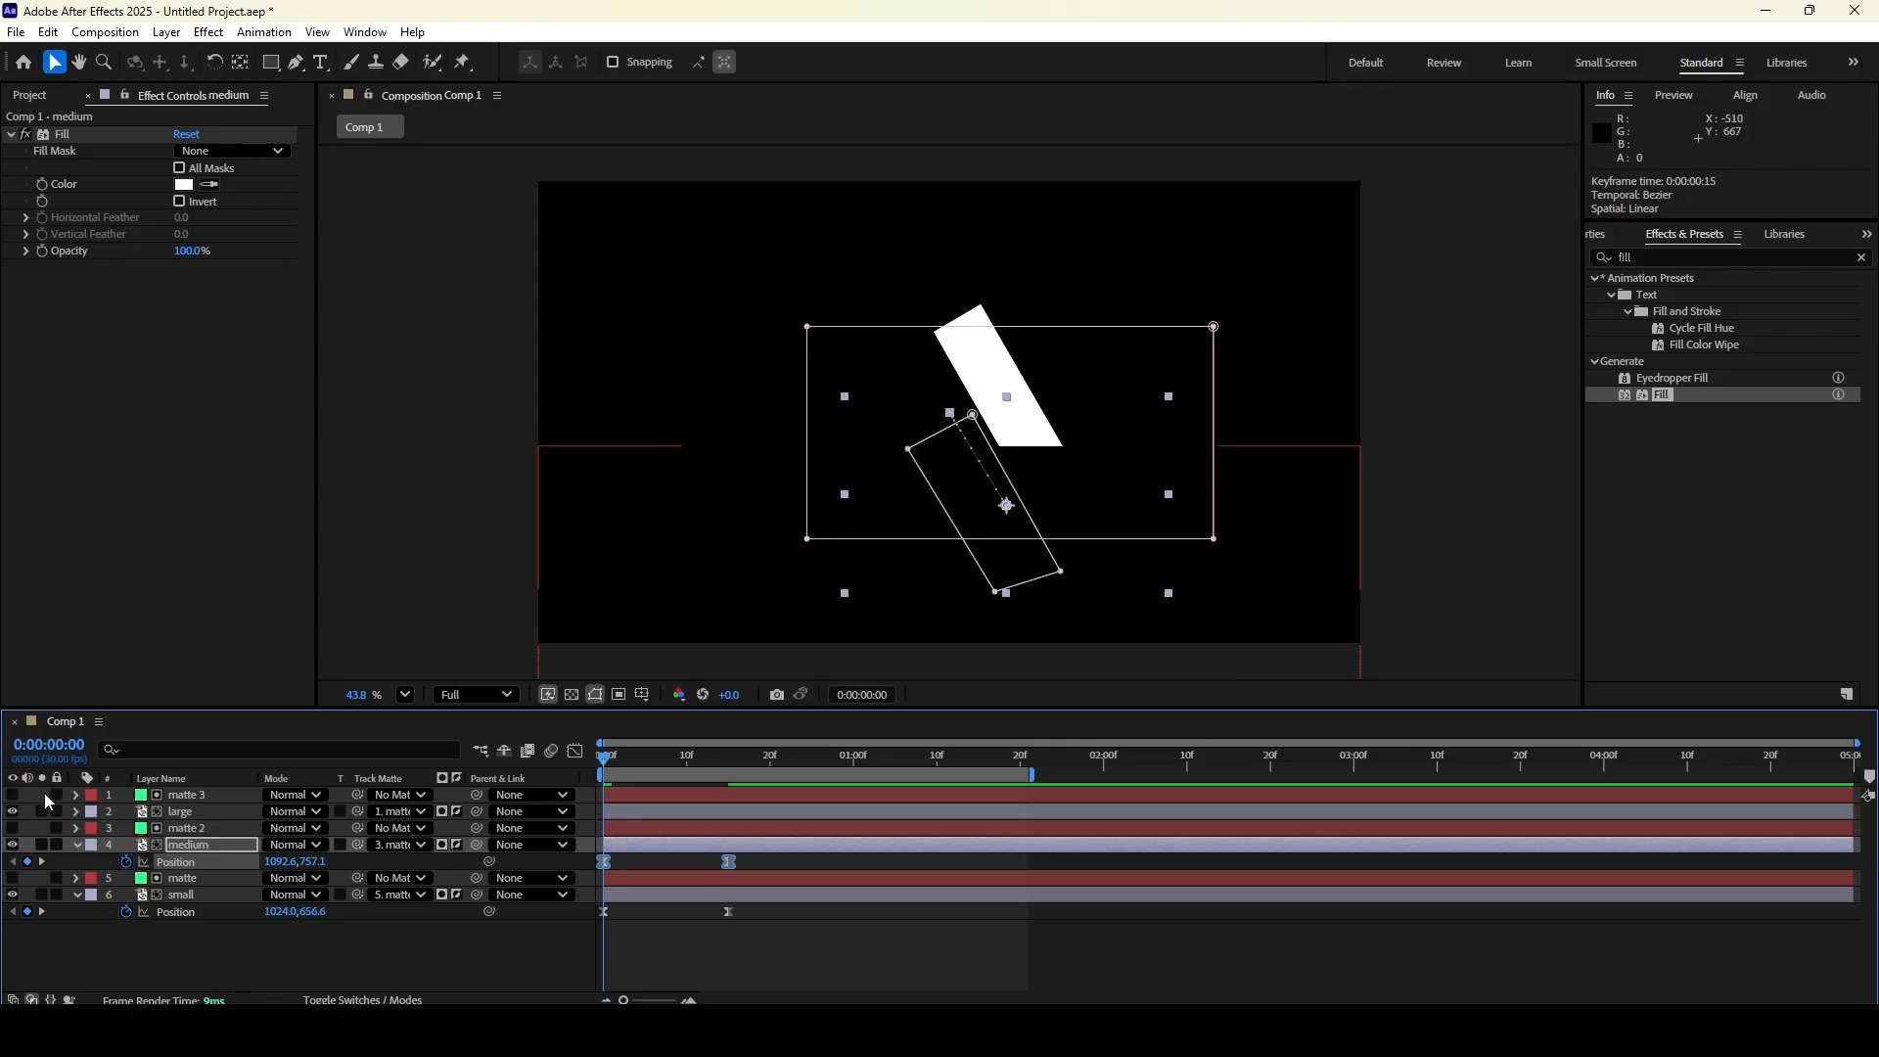
Keyframe the large layer's position at 0:00:00:15, and move it down along its slant to about 1133.7, 885.1 at time zero
click(204, 810)
key(p)
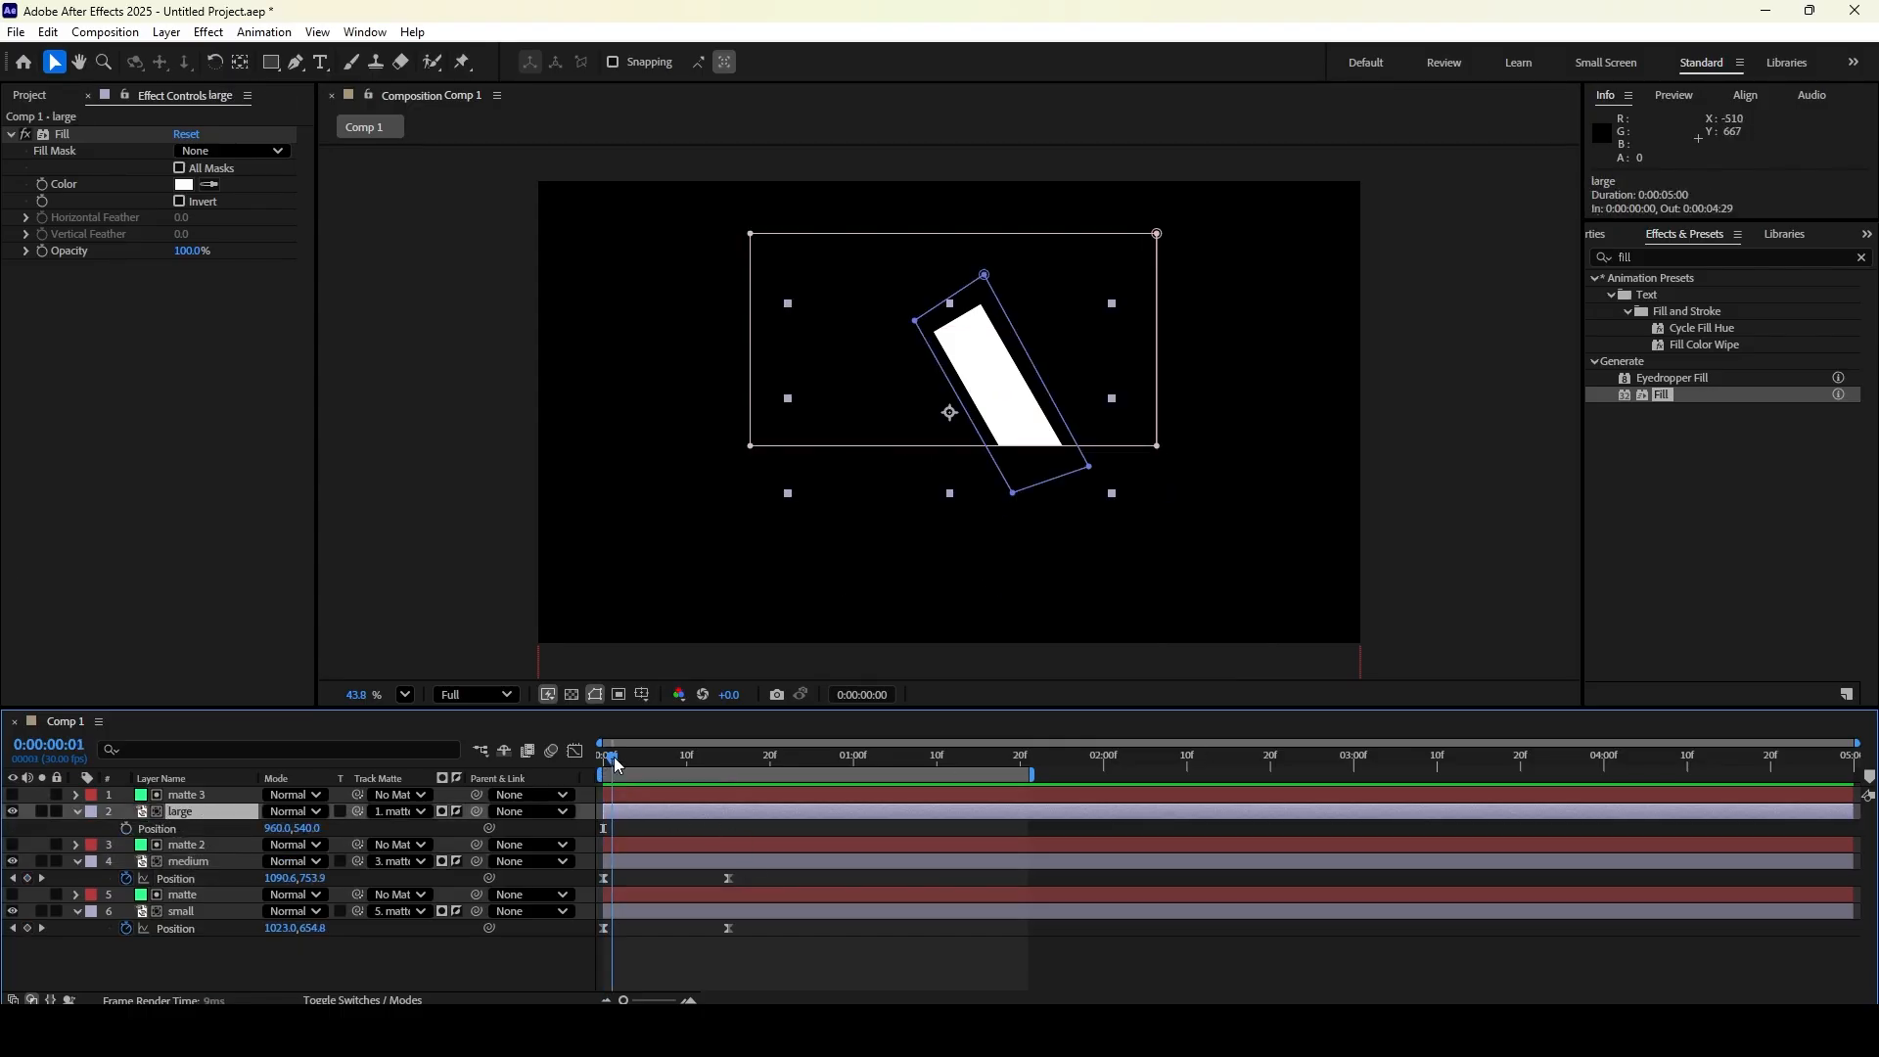
drag(604, 757, 727, 759)
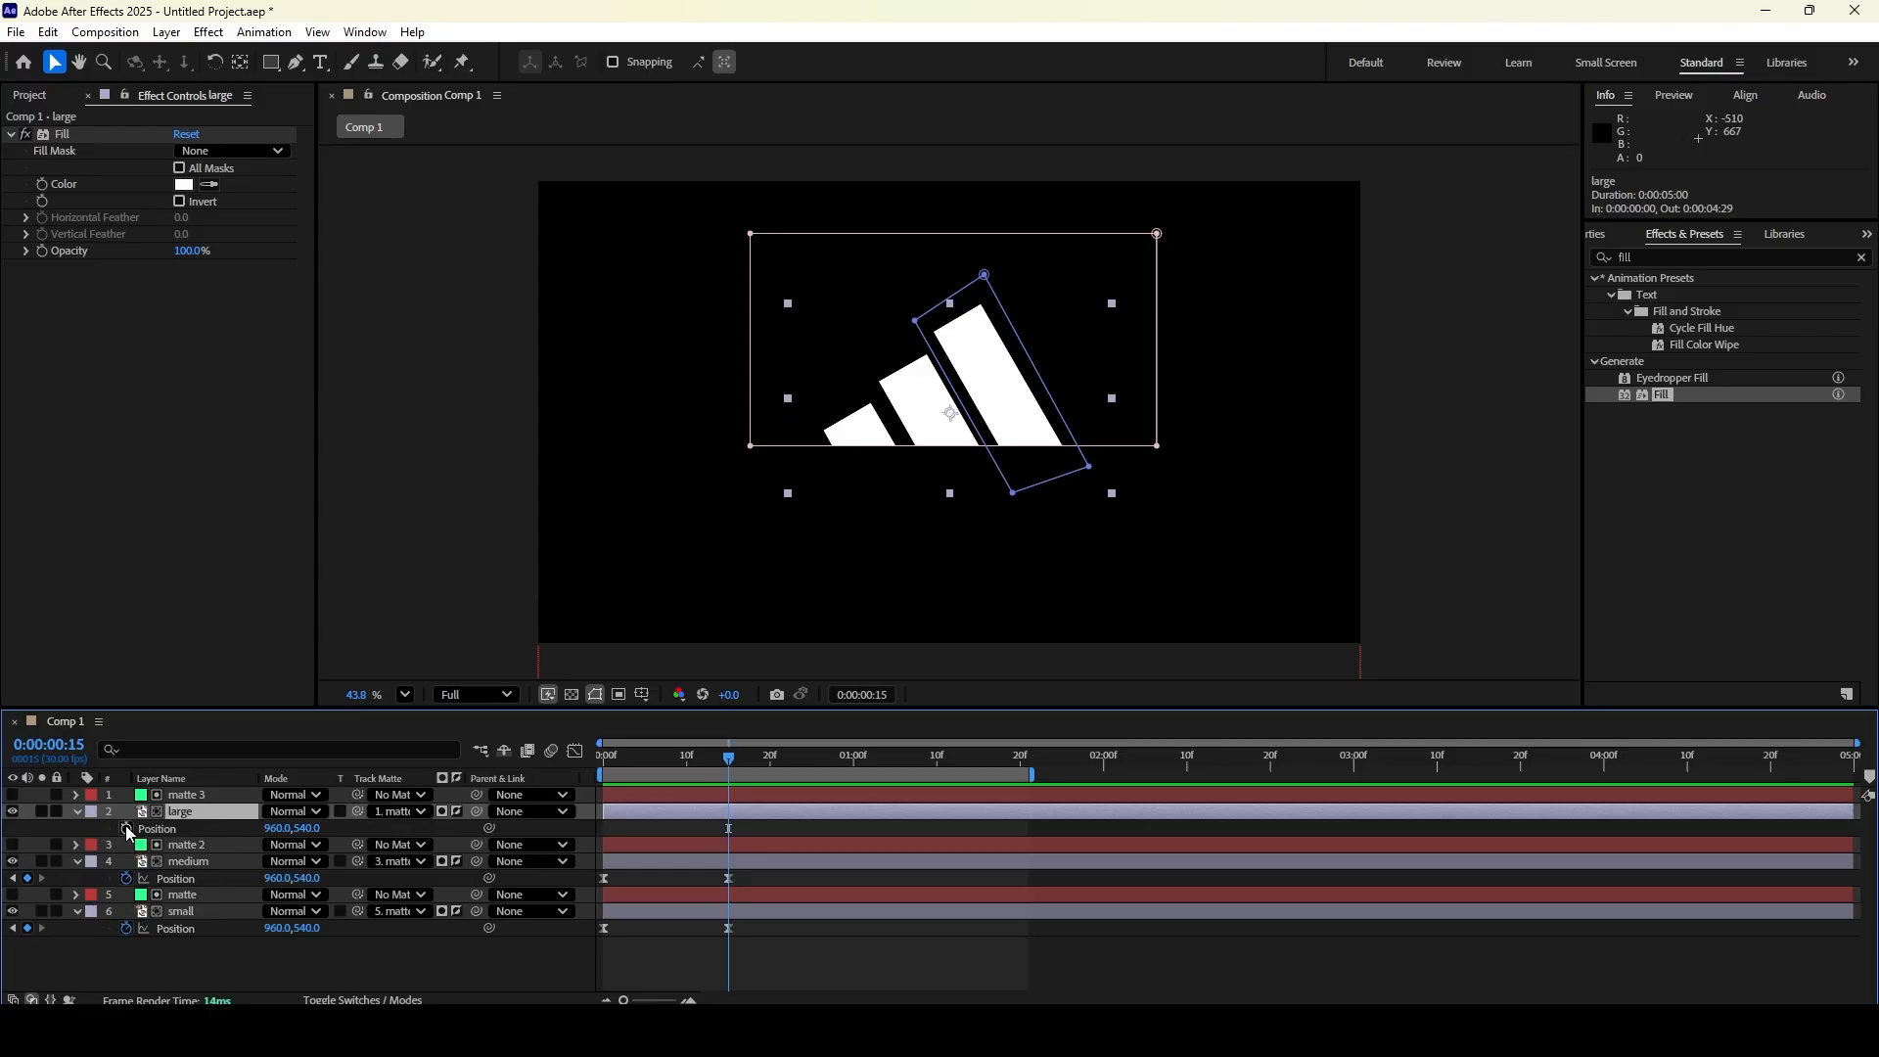
click(127, 828)
key(Home)
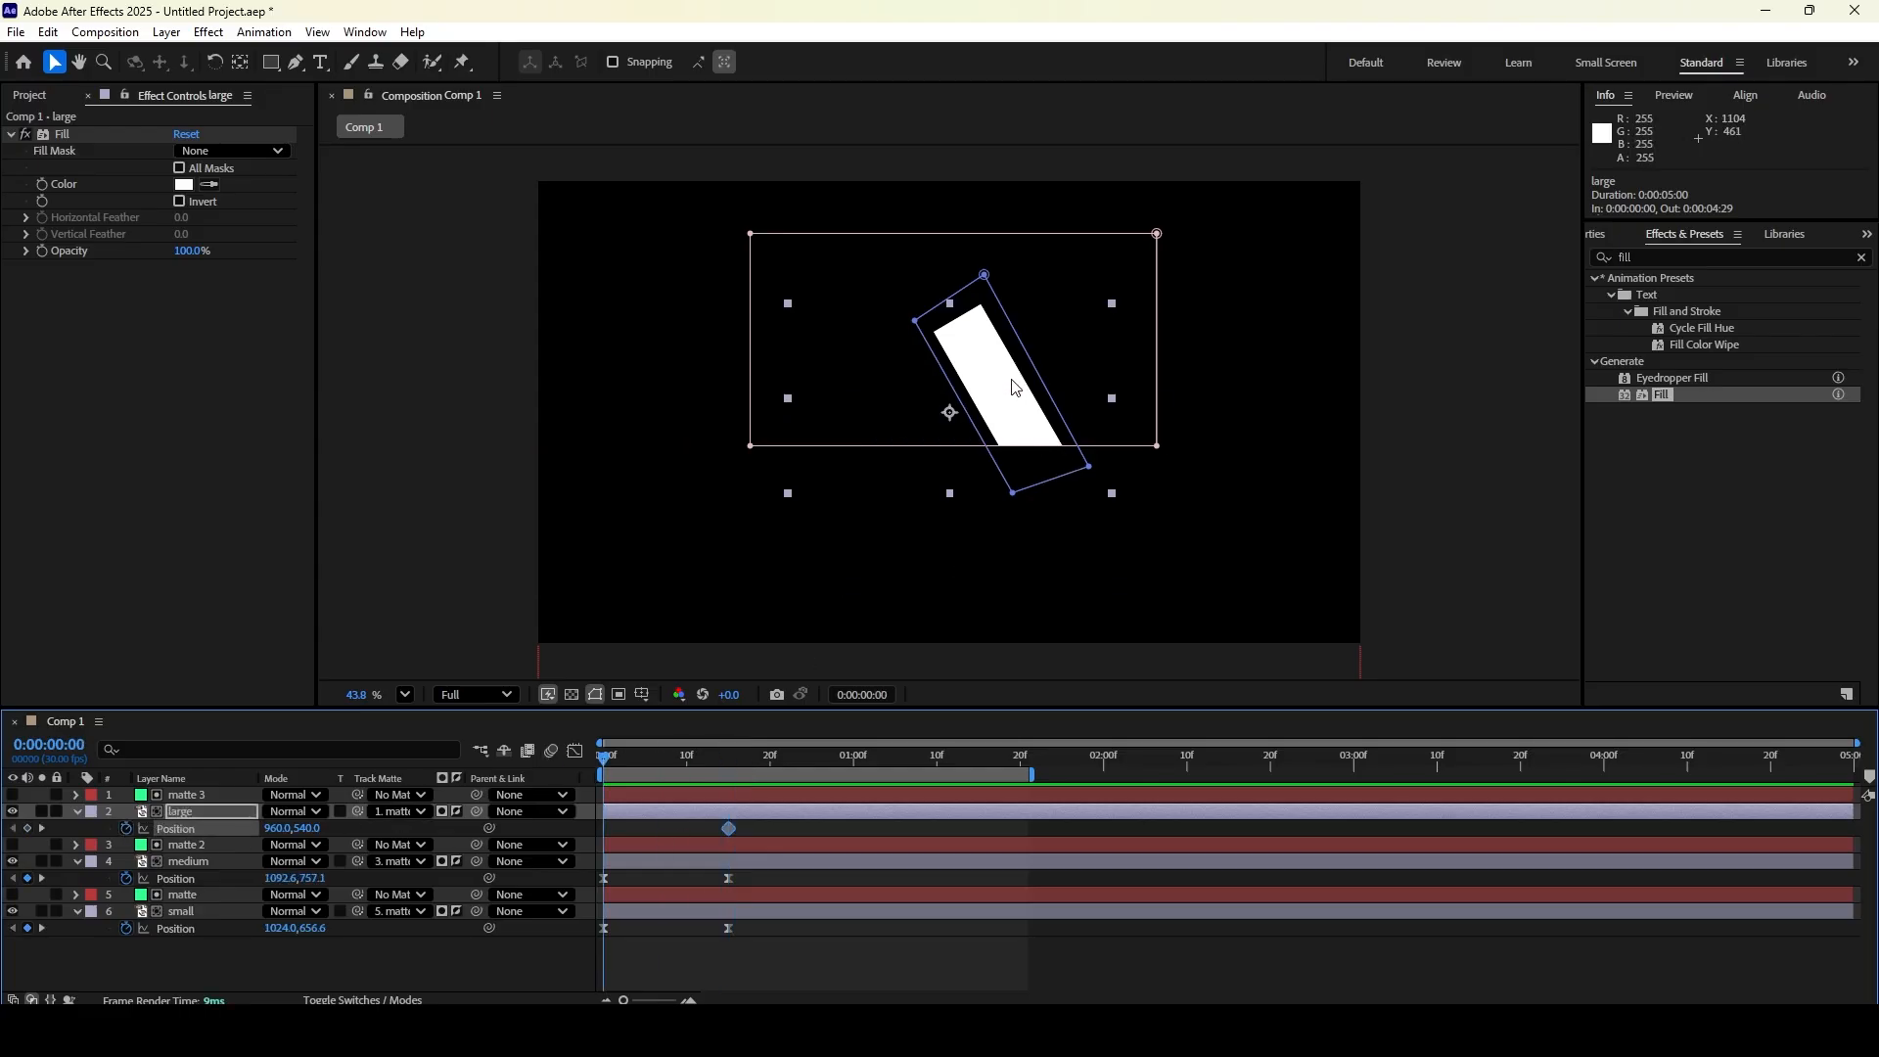
drag(1006, 391, 1072, 524)
drag(1077, 535, 1078, 537)
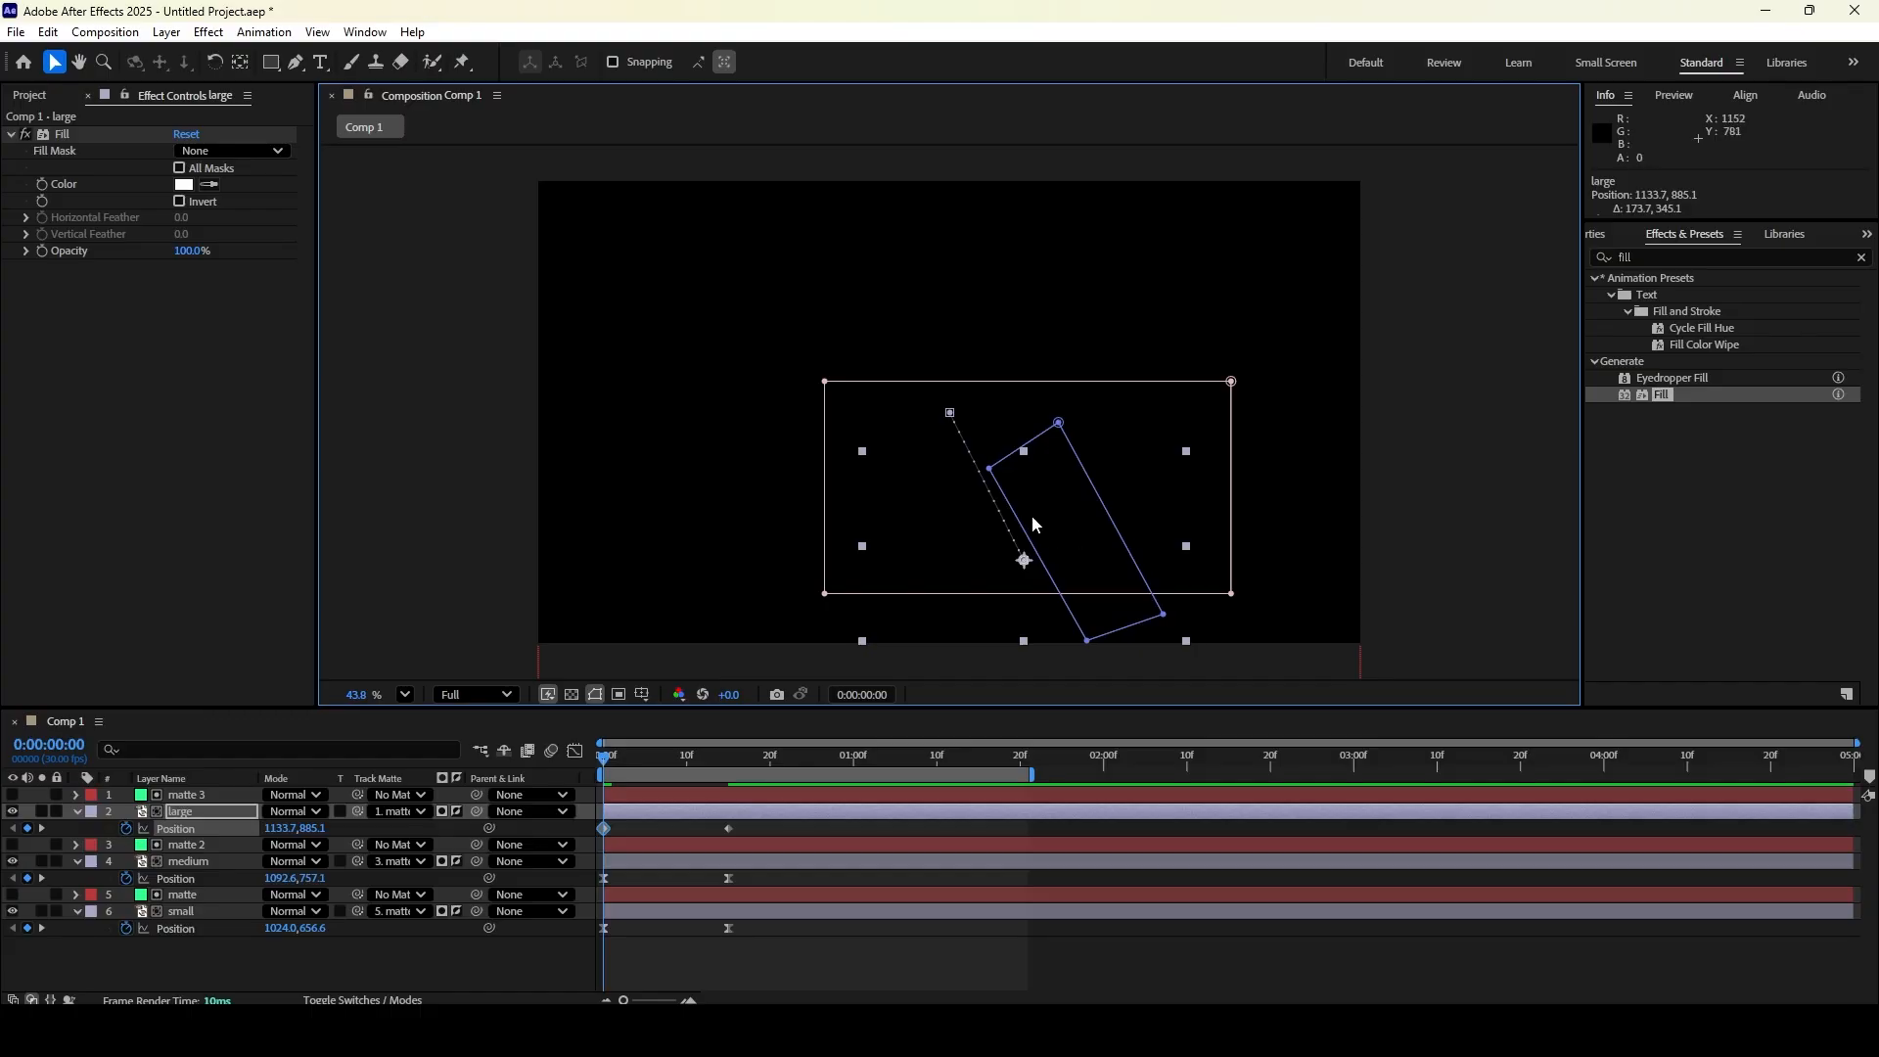
Apply Easy Ease to both of the large layer's position keyframes and set their incoming velocity influence to 75%
click(728, 828)
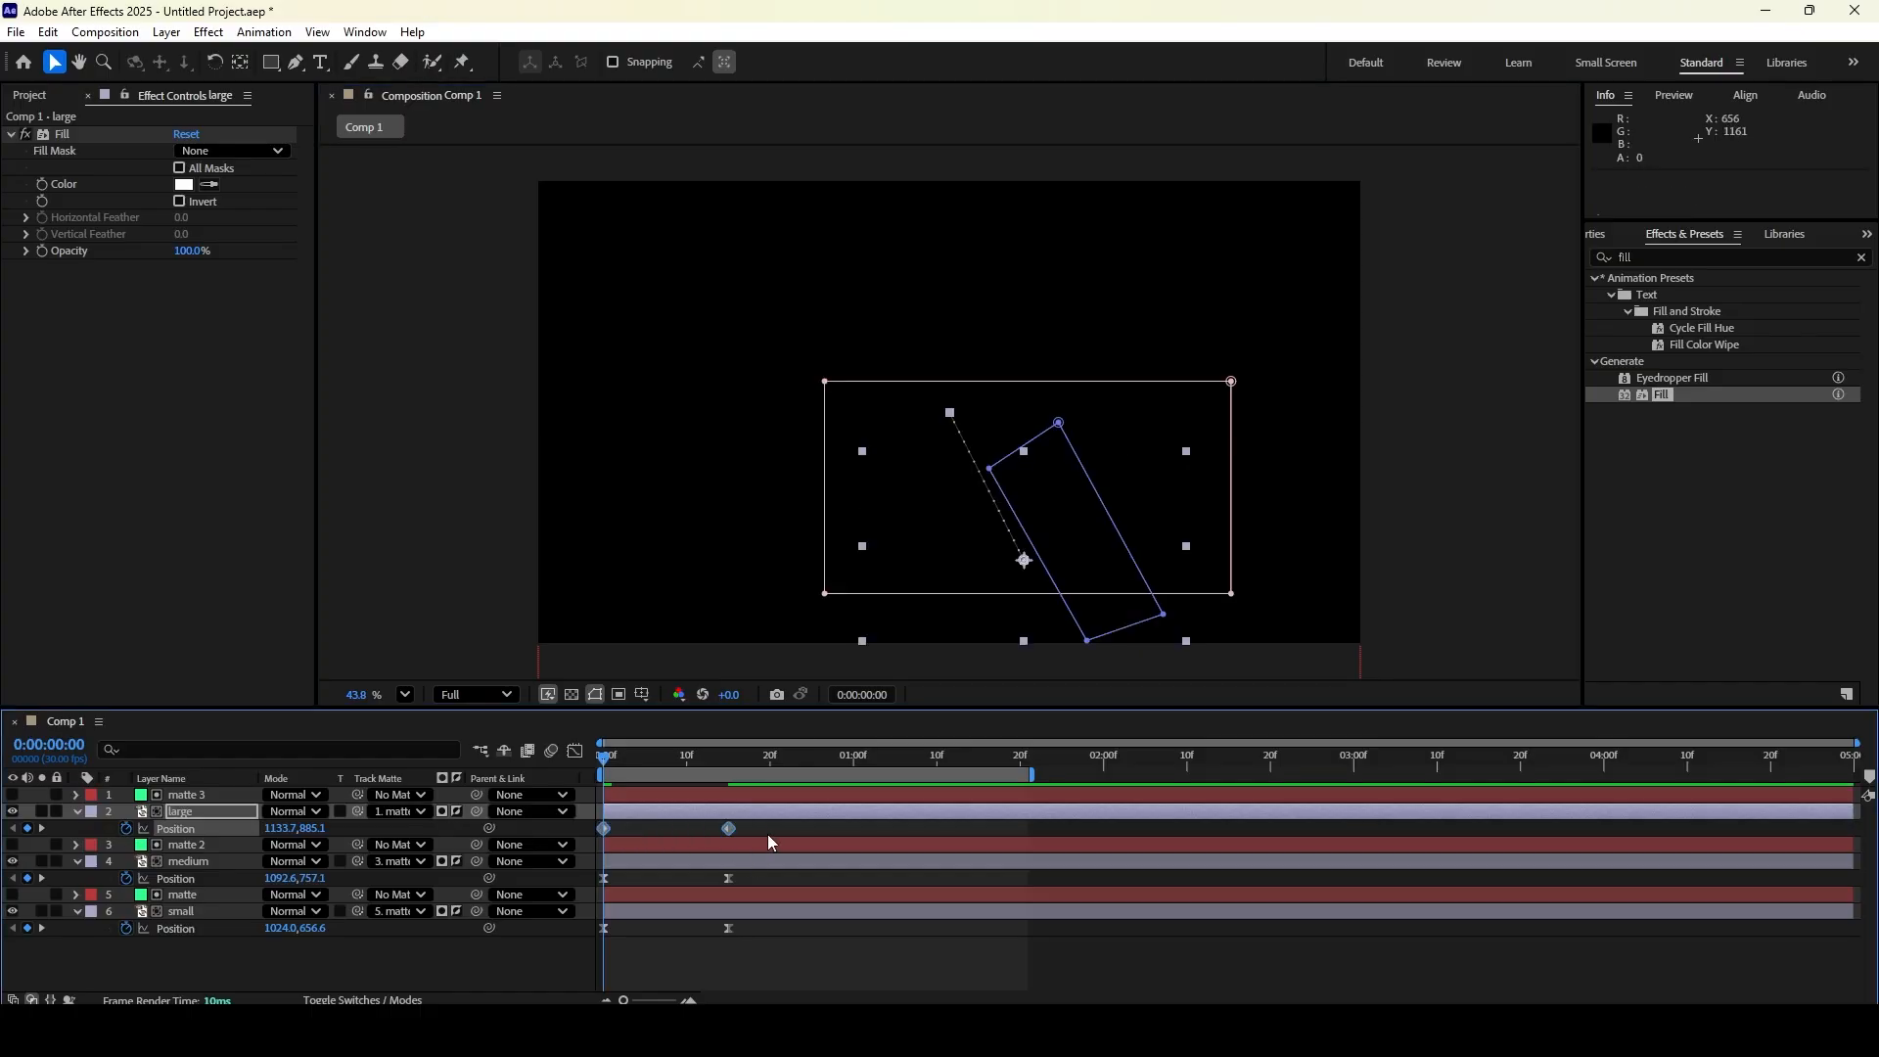
right_click(735, 831)
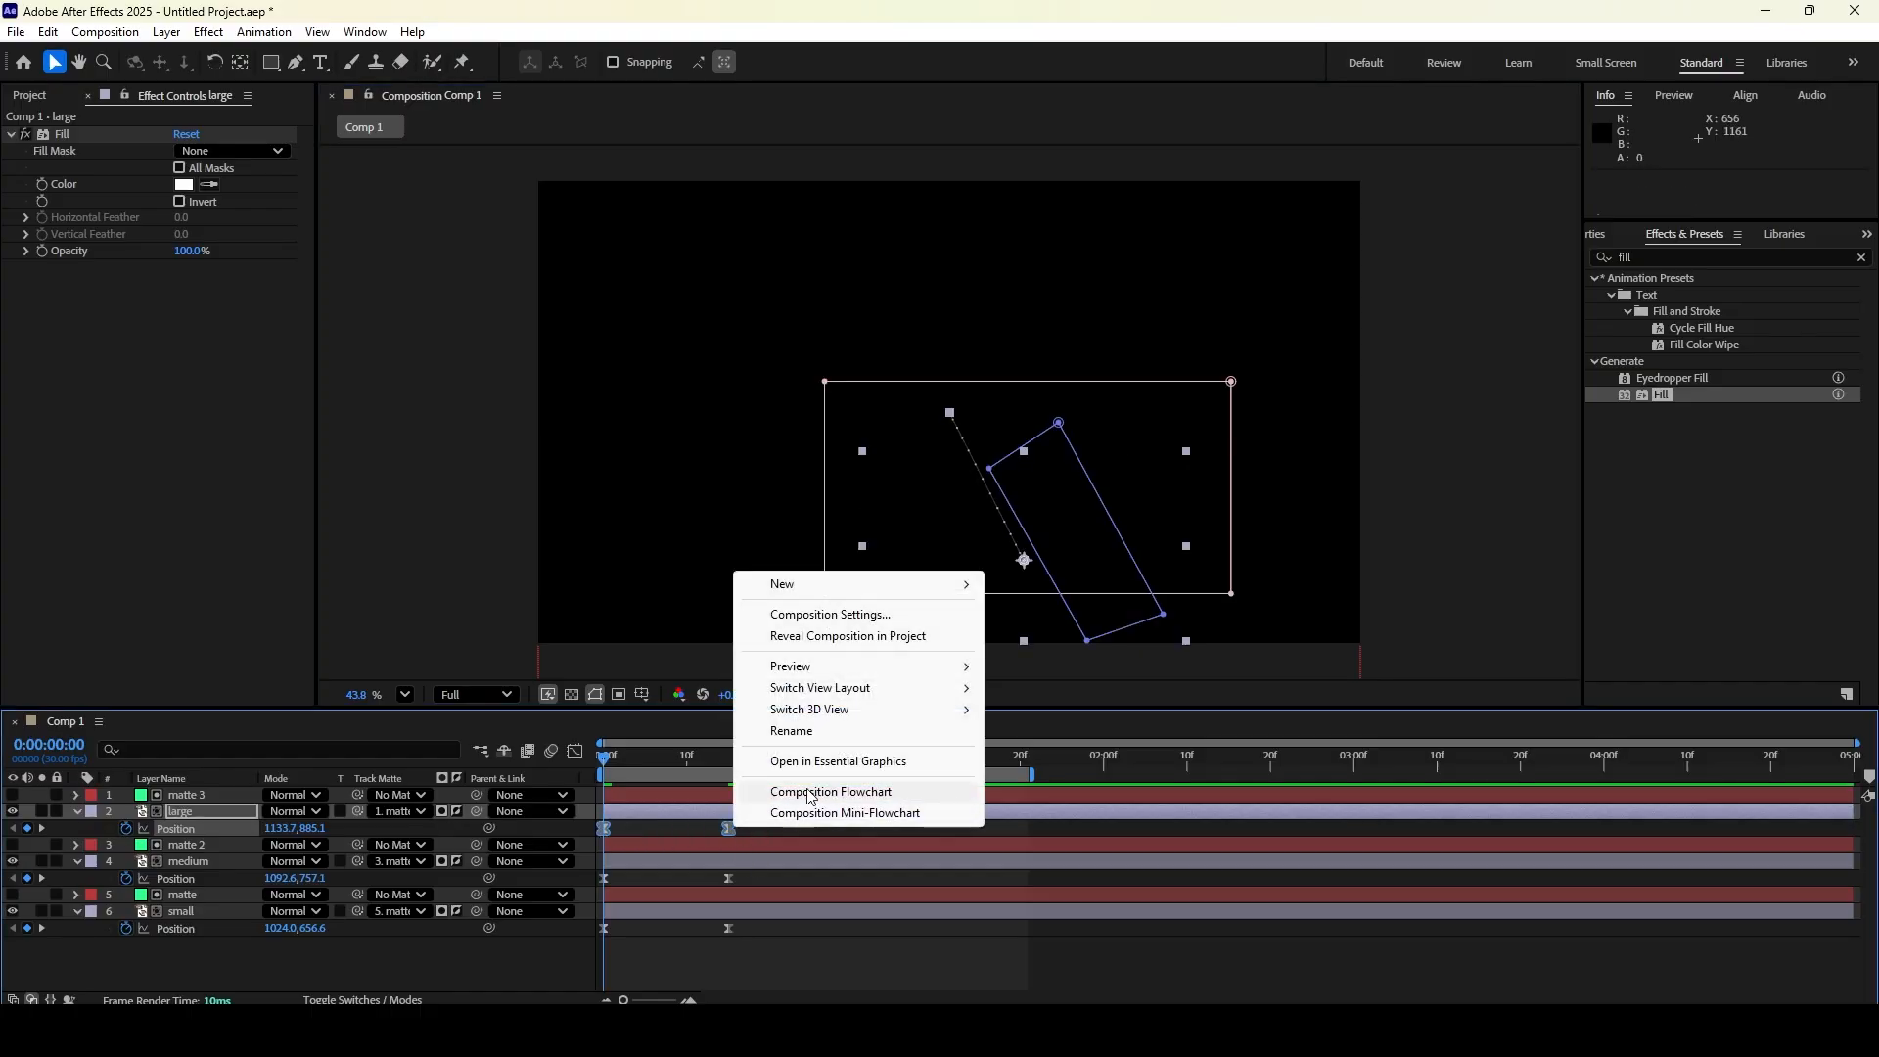
right_click(726, 826)
click(814, 791)
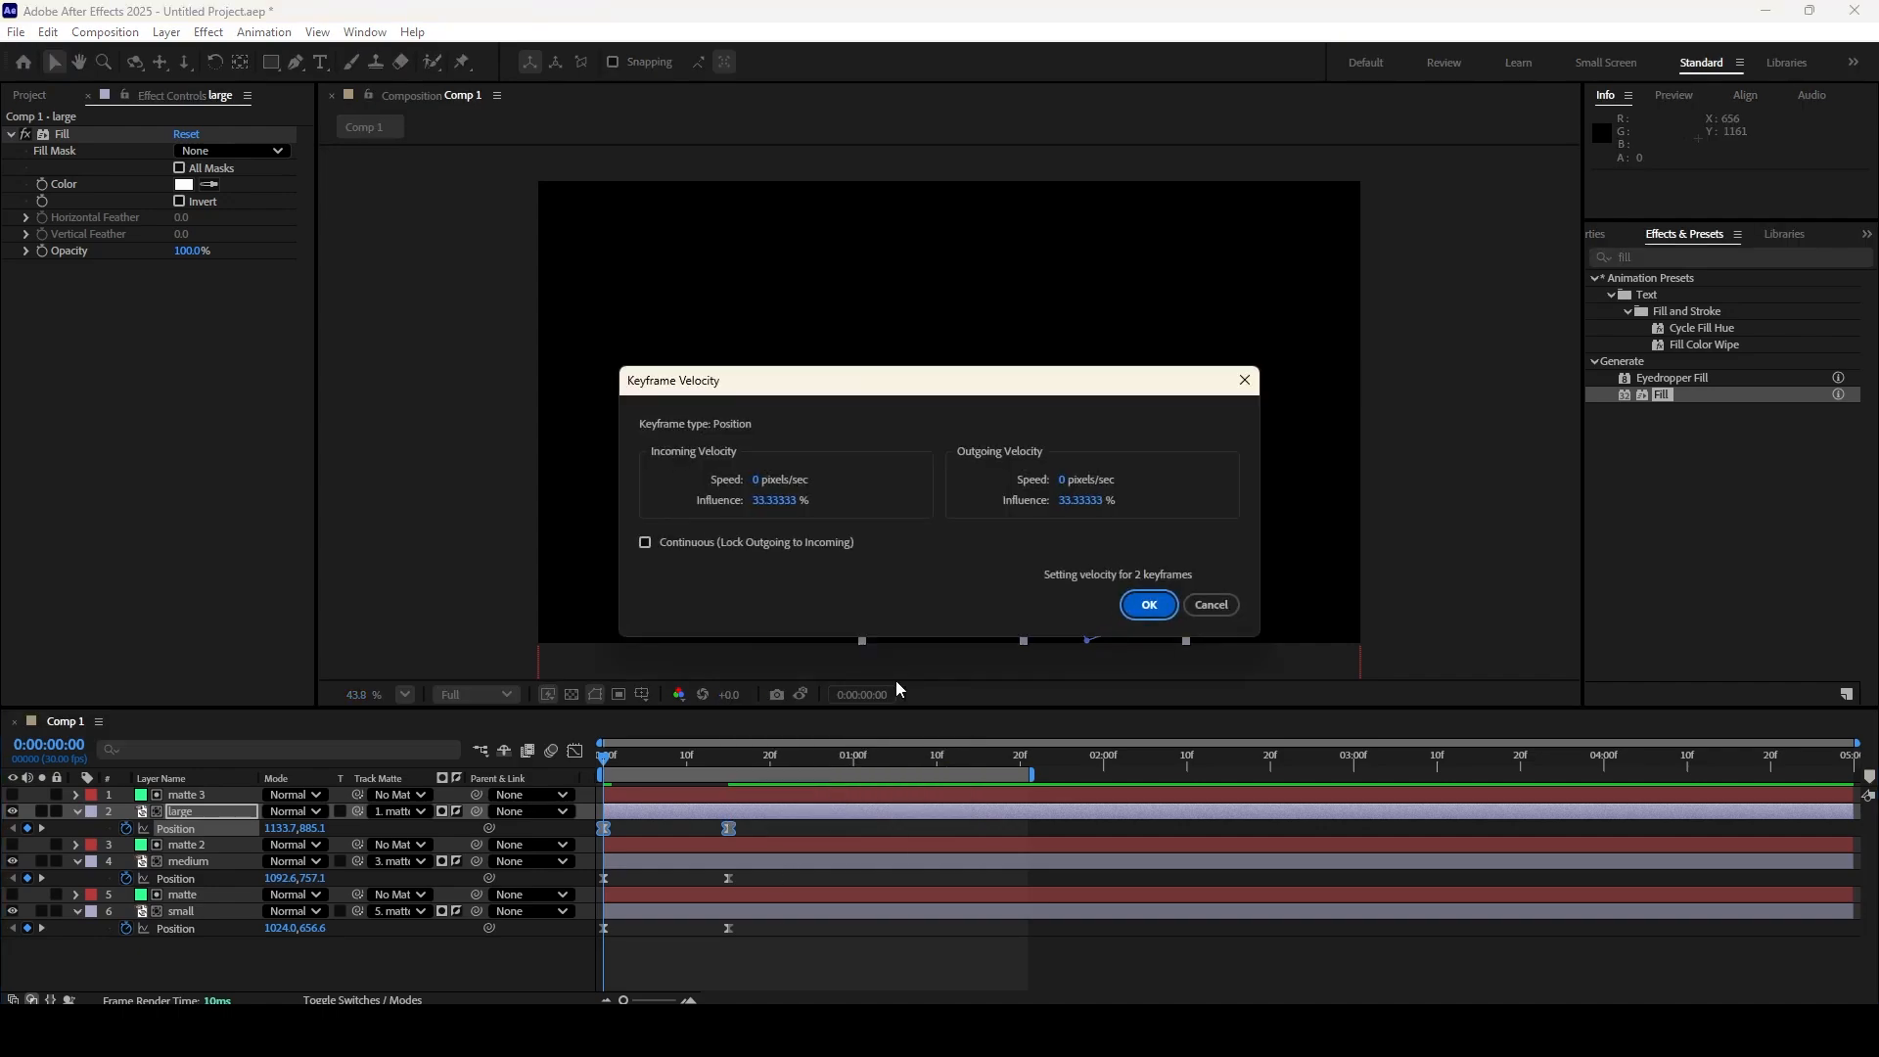
text(75)
click(1149, 605)
Preview all three stripes' motion, adjusting the large layer's starting position to about 1147.4, 876.0
key(space)
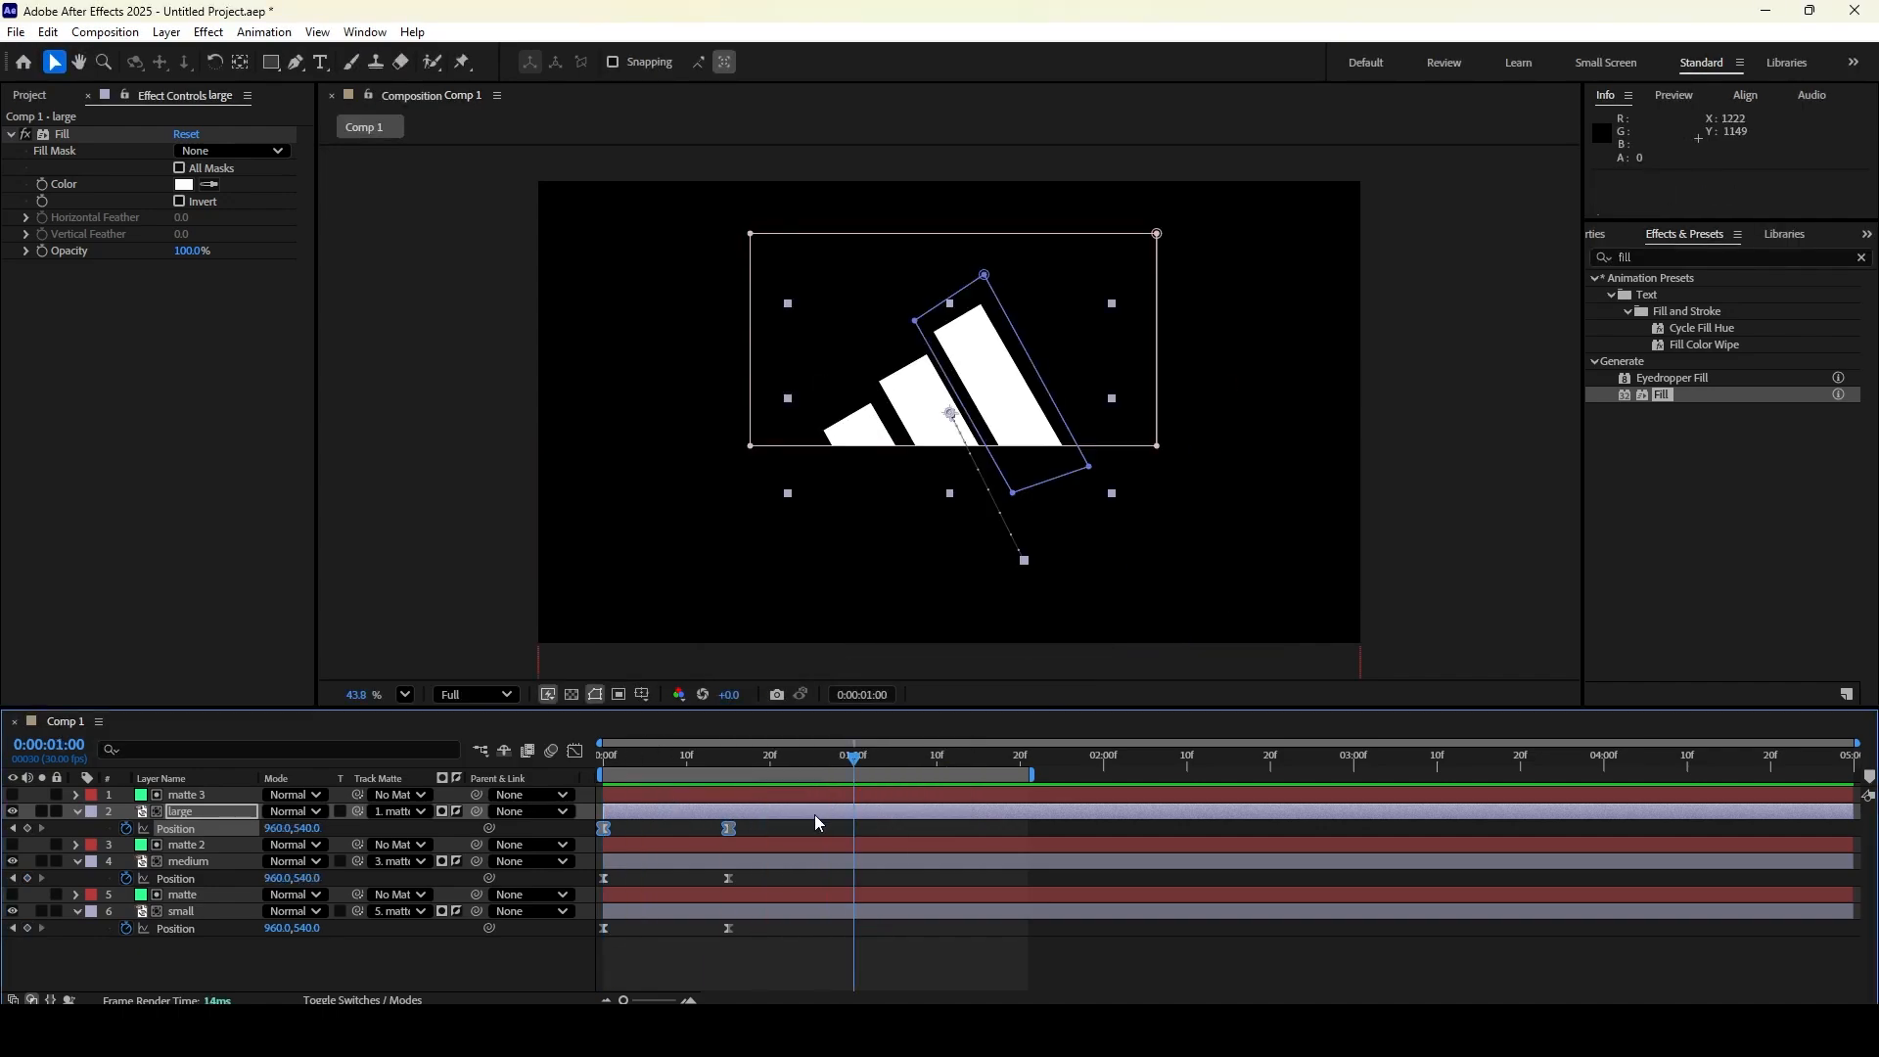
key(space)
key(space)
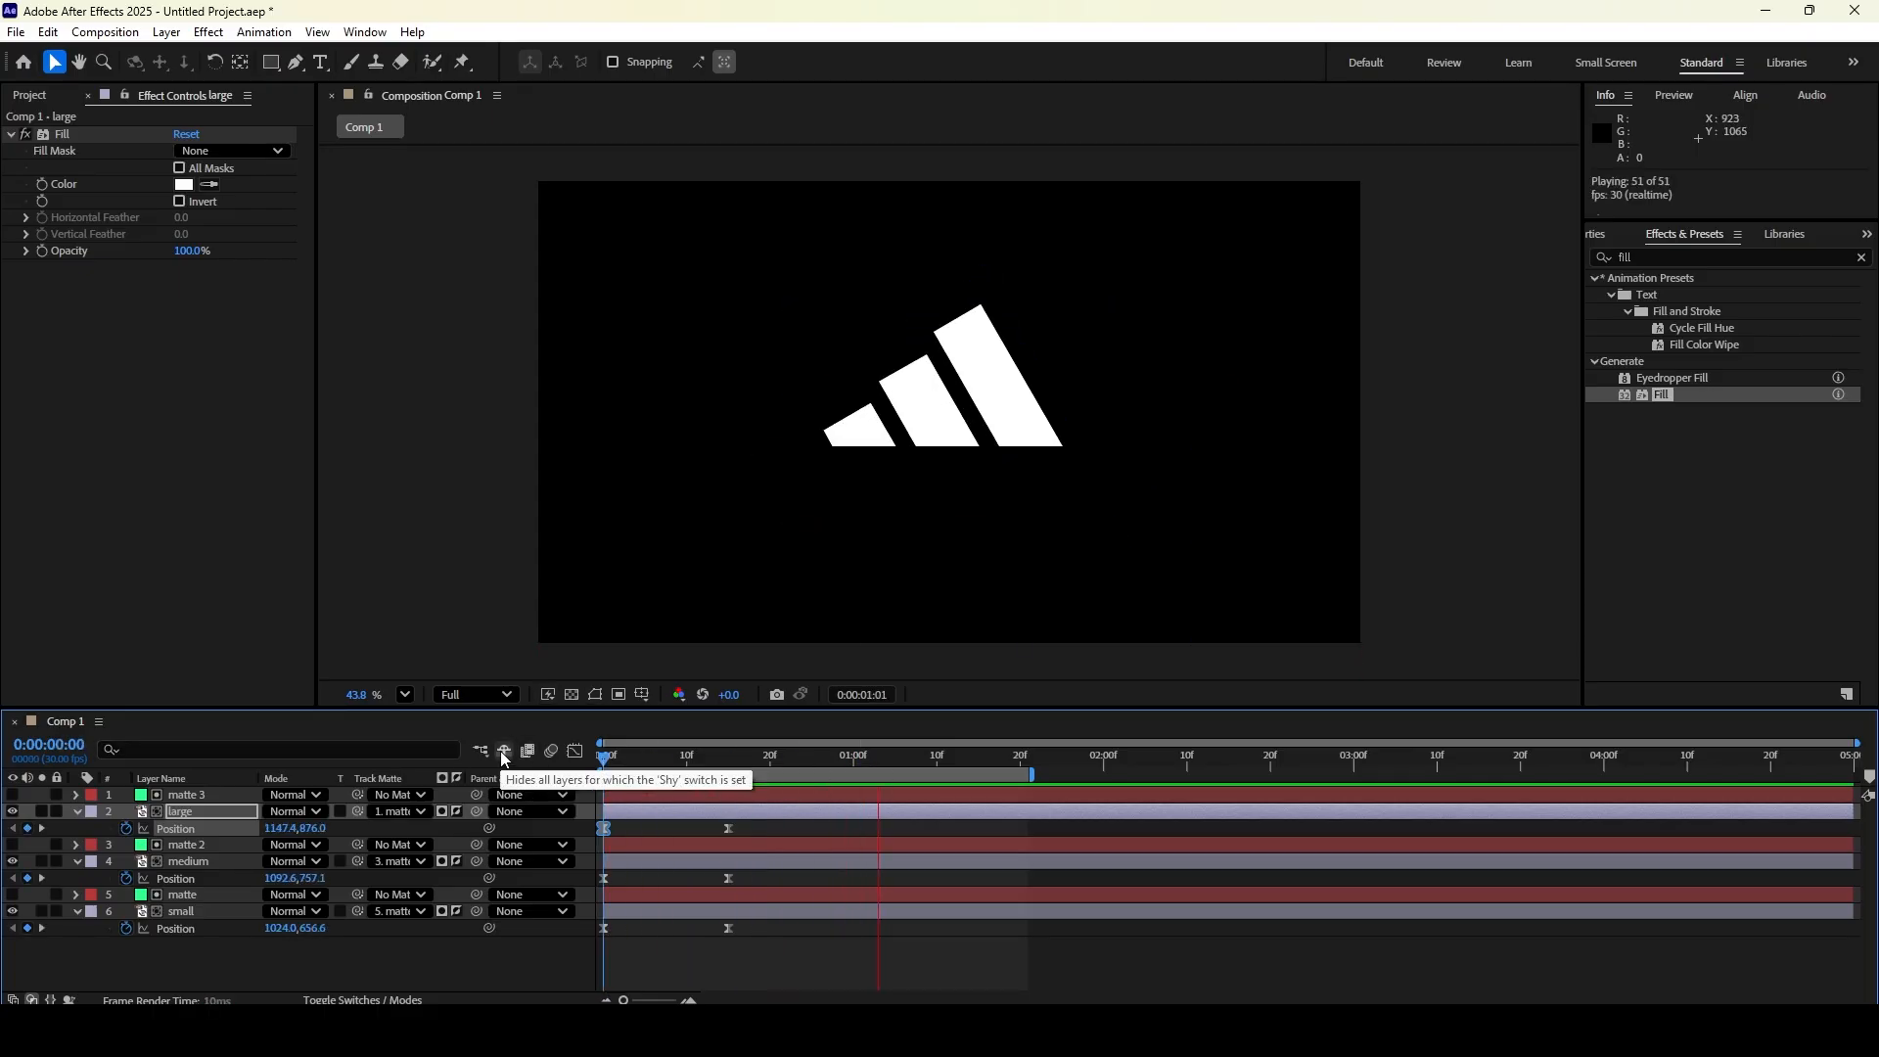
key(space)
key(space)
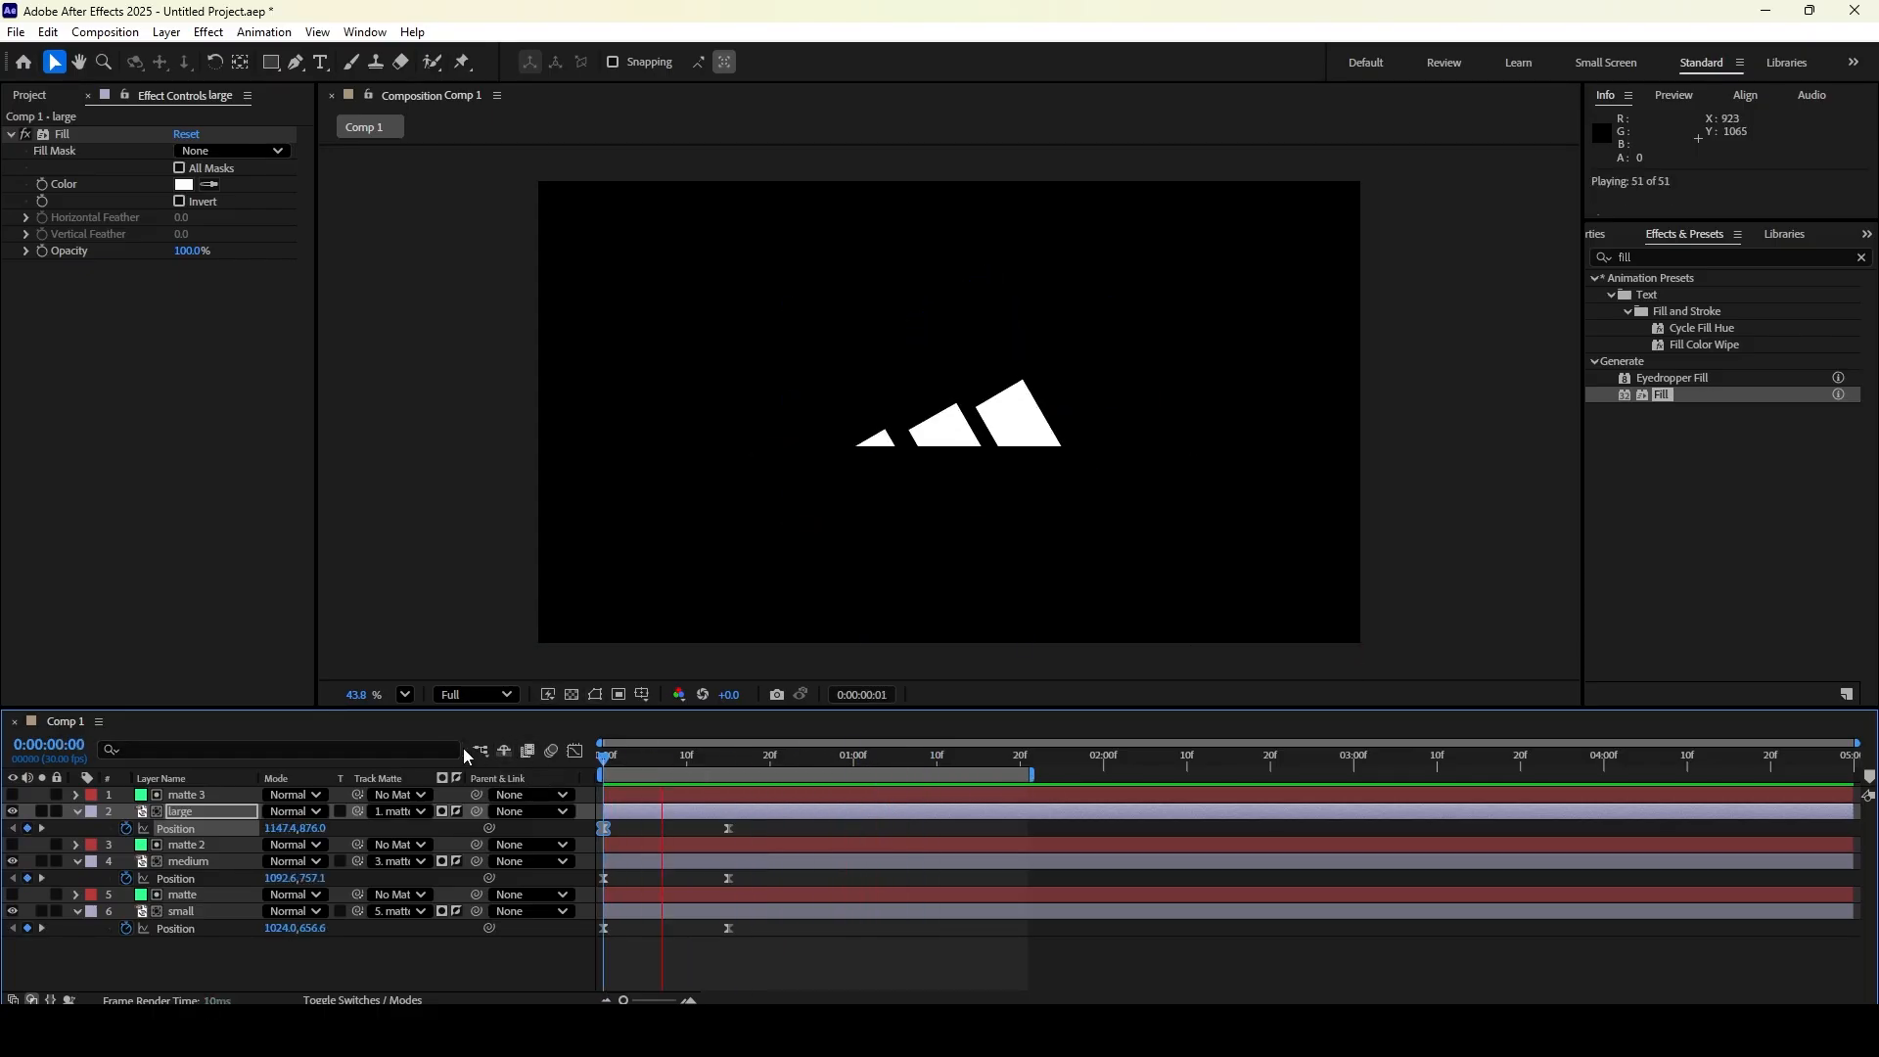
key(space)
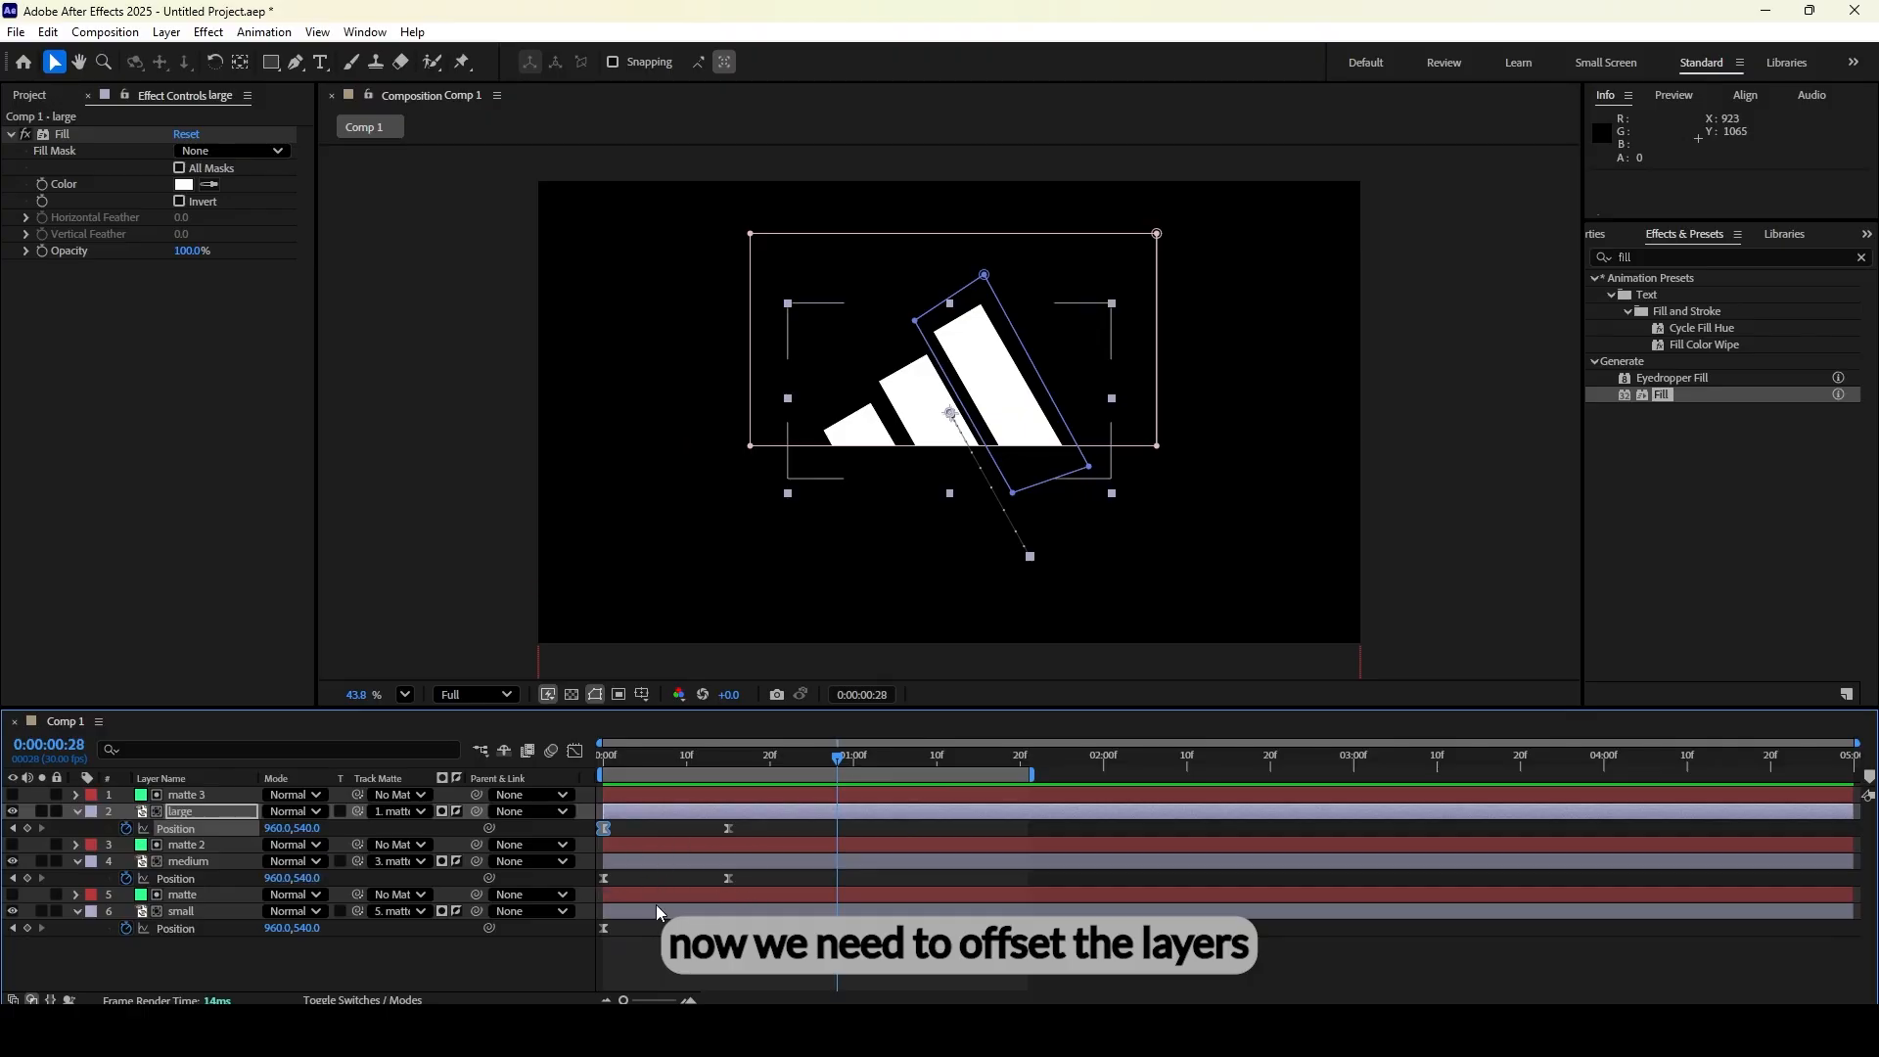
Stagger the layers in time so medium starts at 0:00:00:15 and large starts at 0:00:01:00
drag(839, 757, 730, 755)
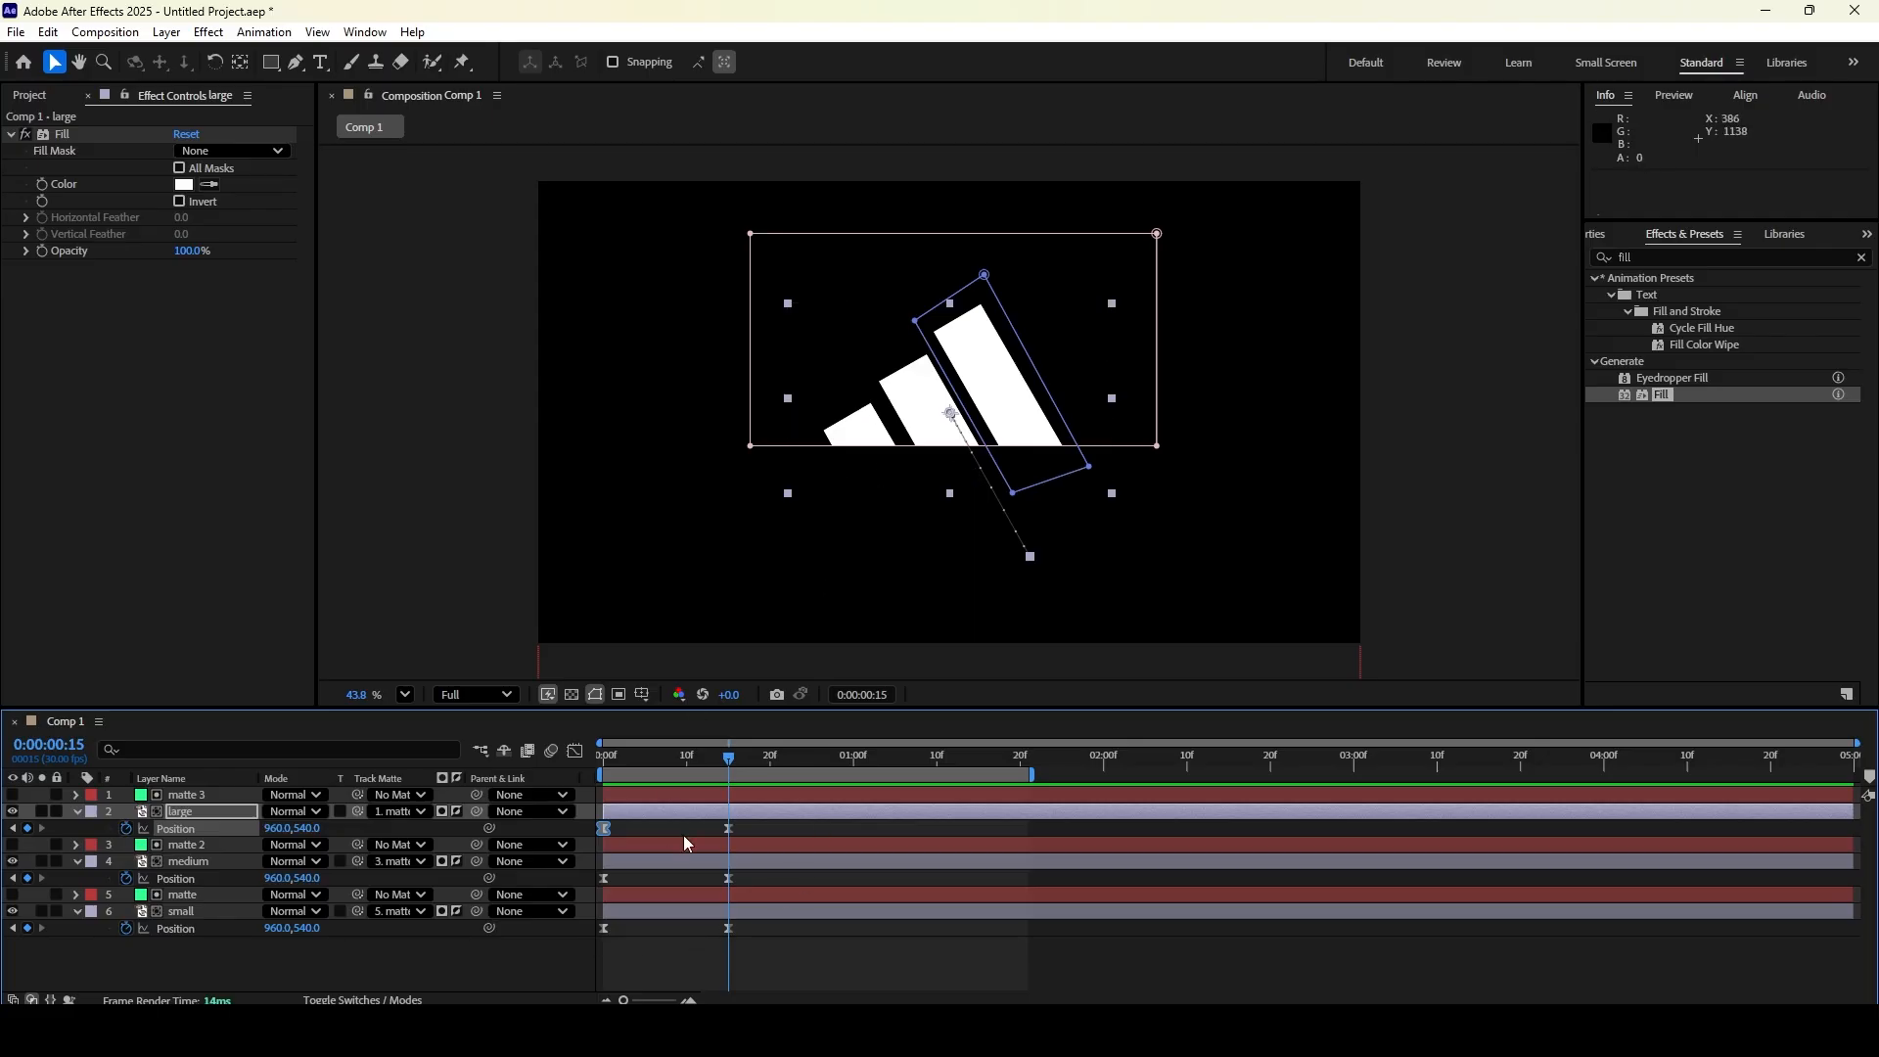
click(780, 860)
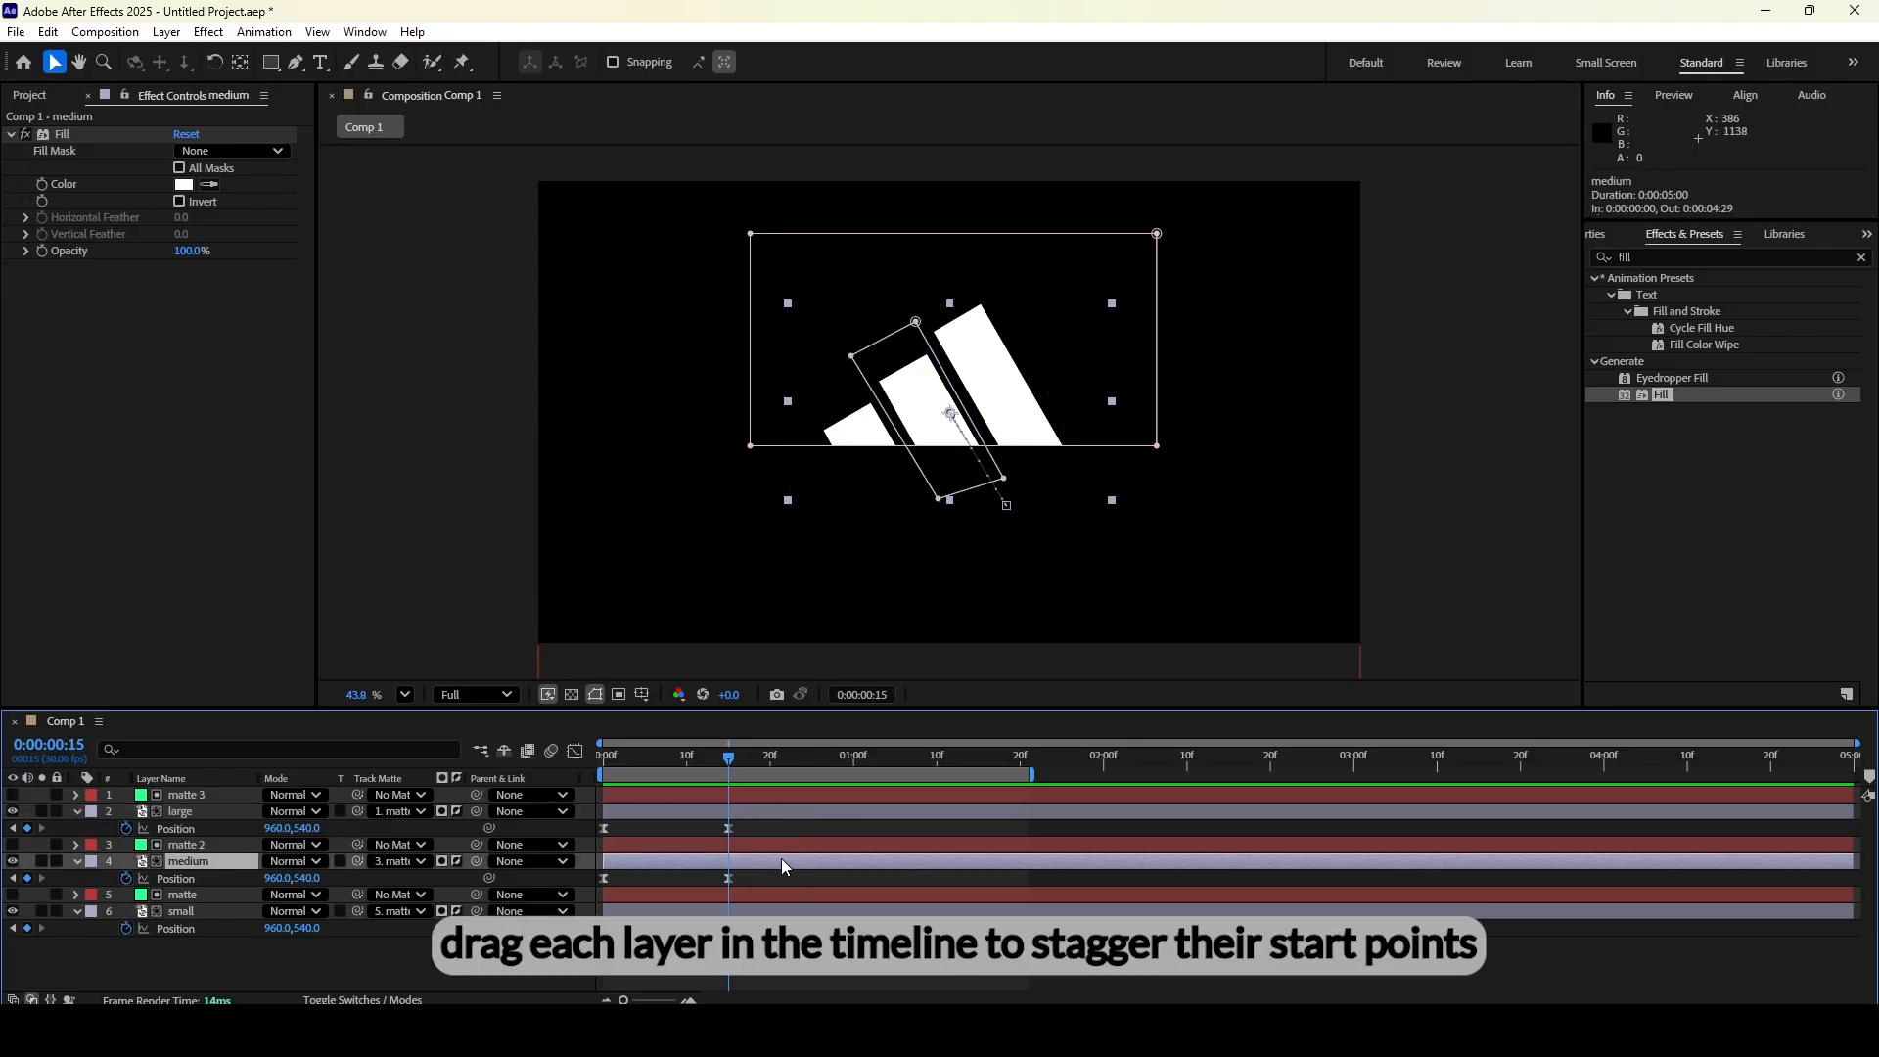
drag(765, 861, 889, 866)
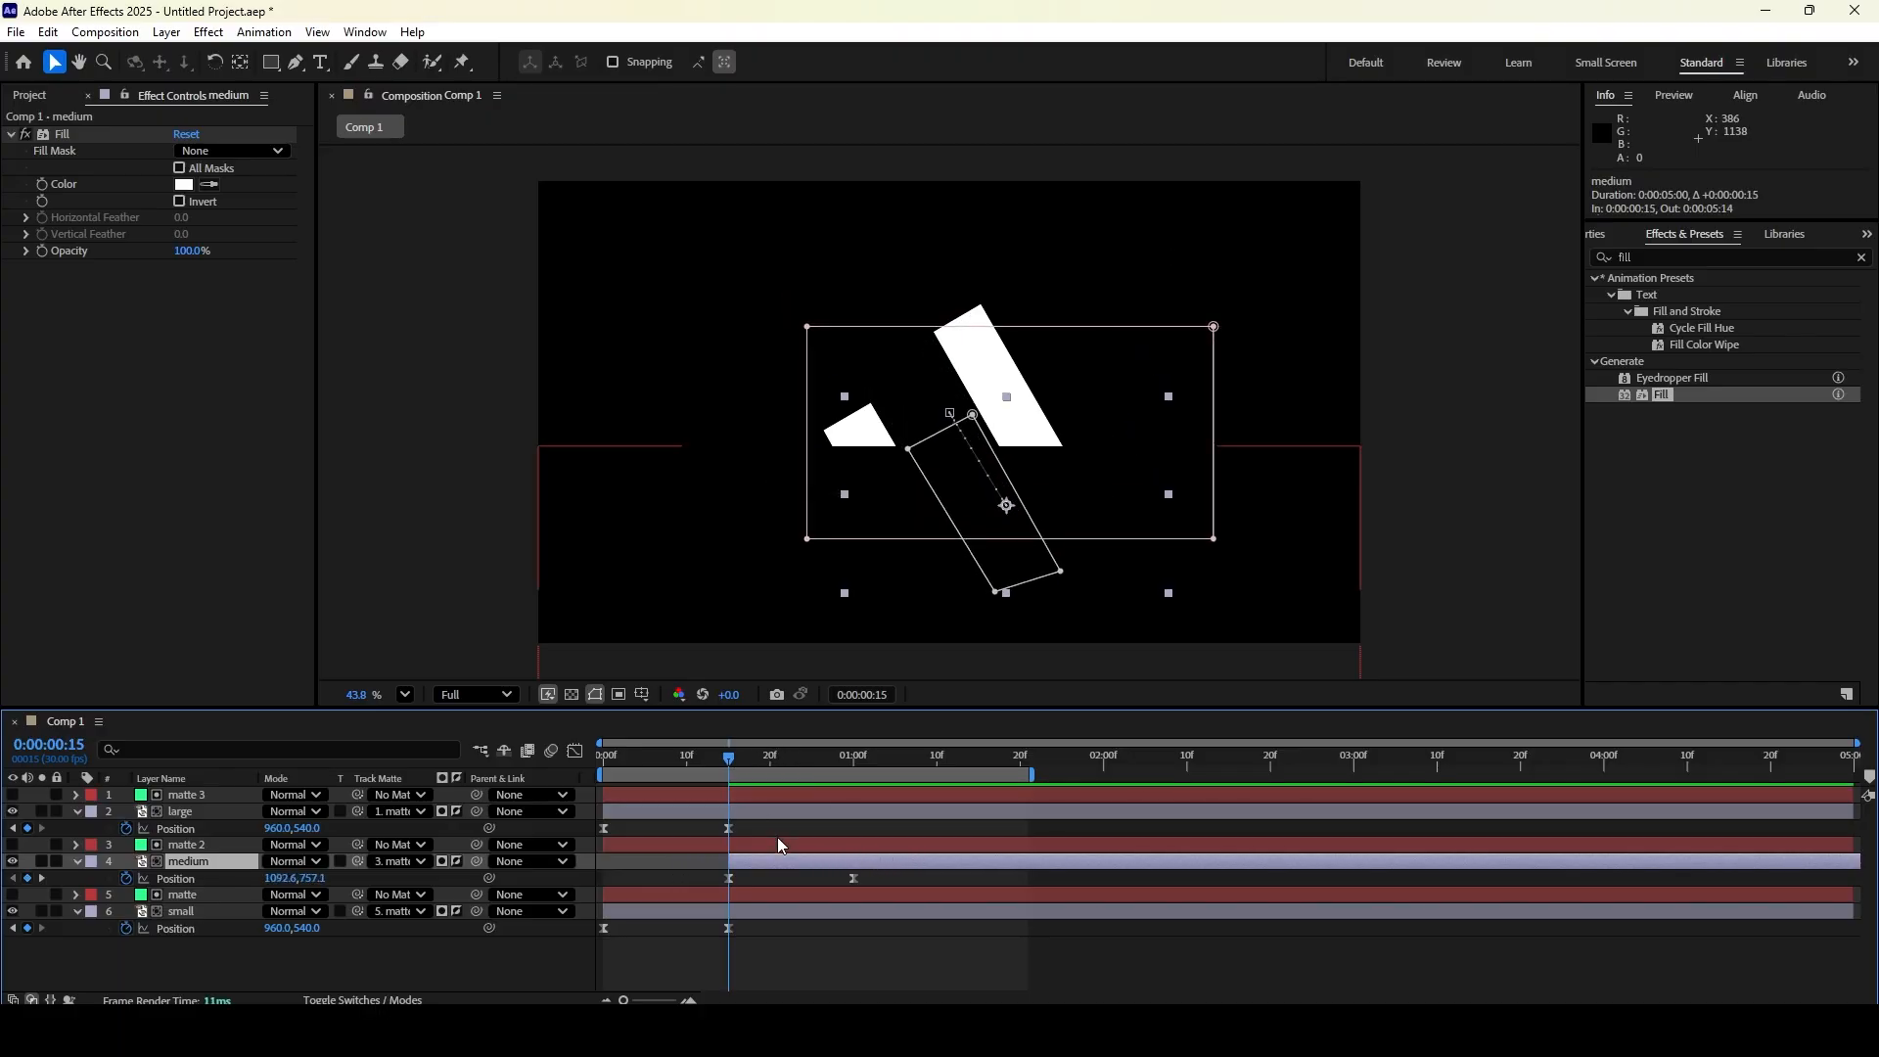
click(781, 812)
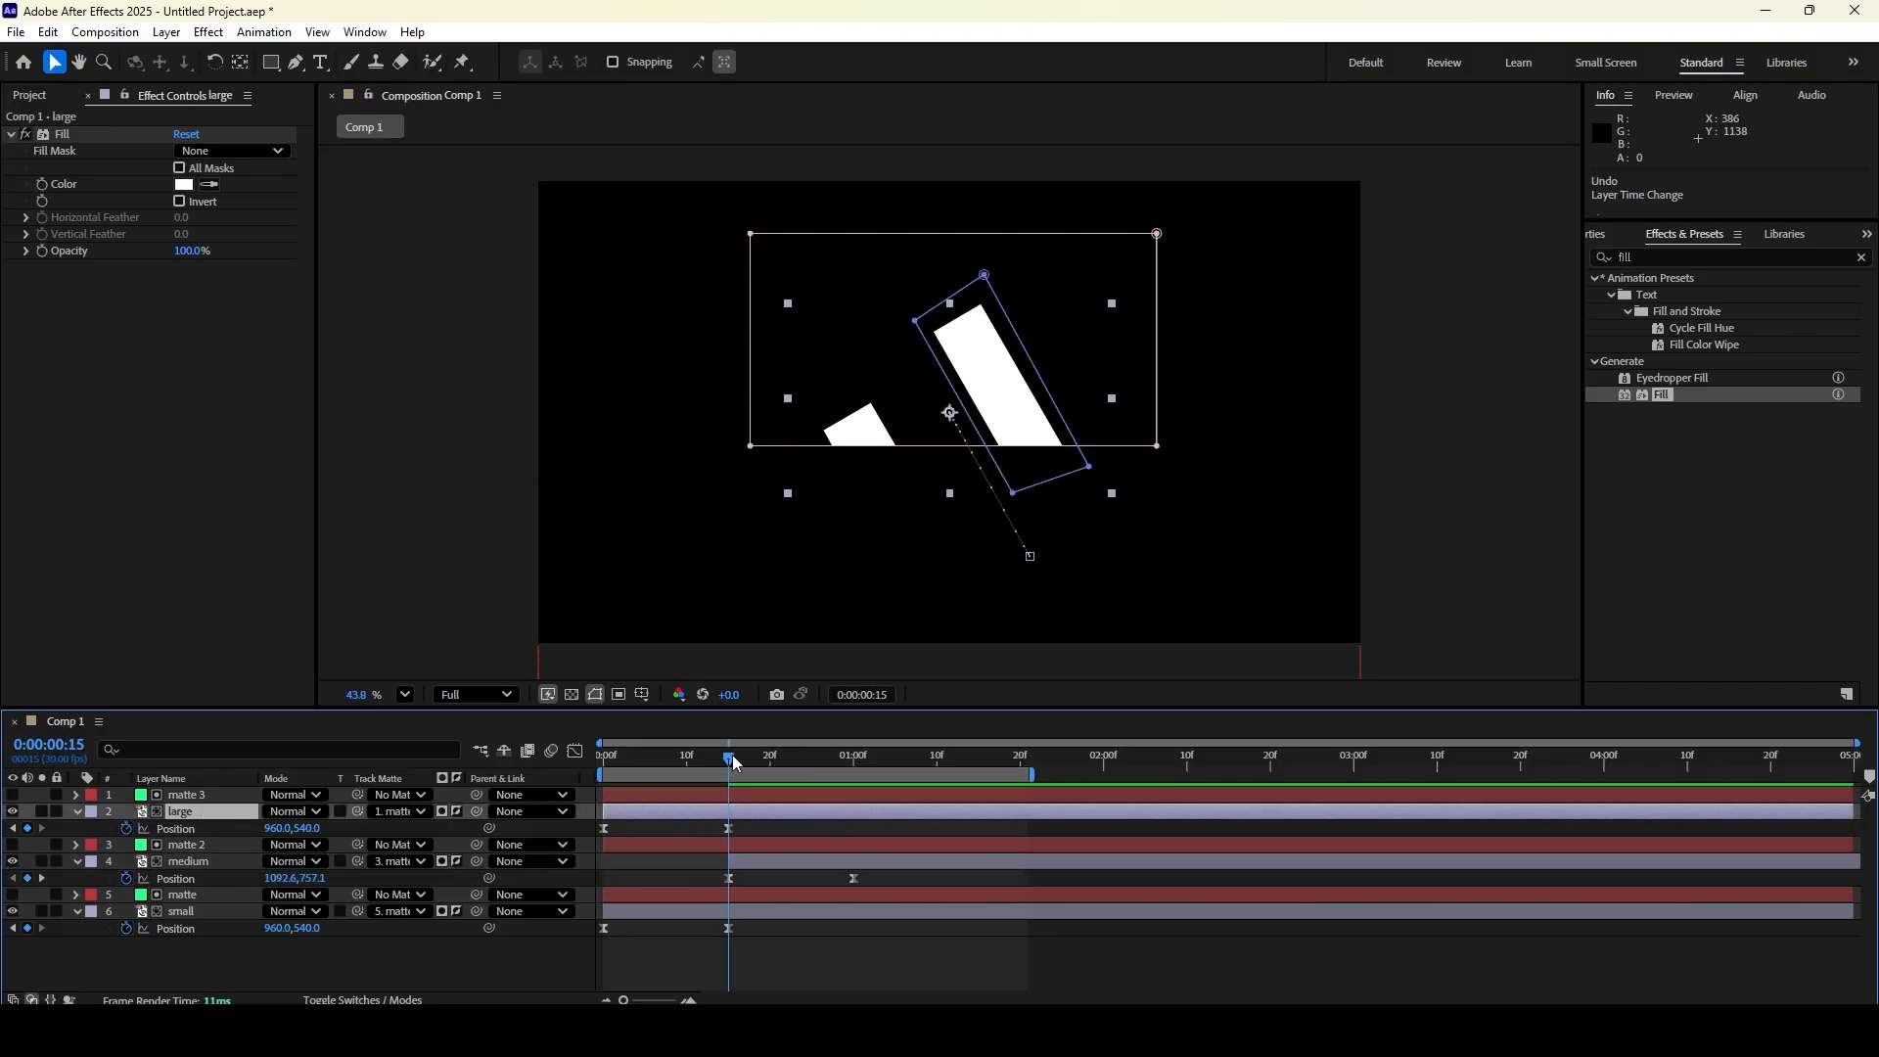
drag(729, 759, 854, 775)
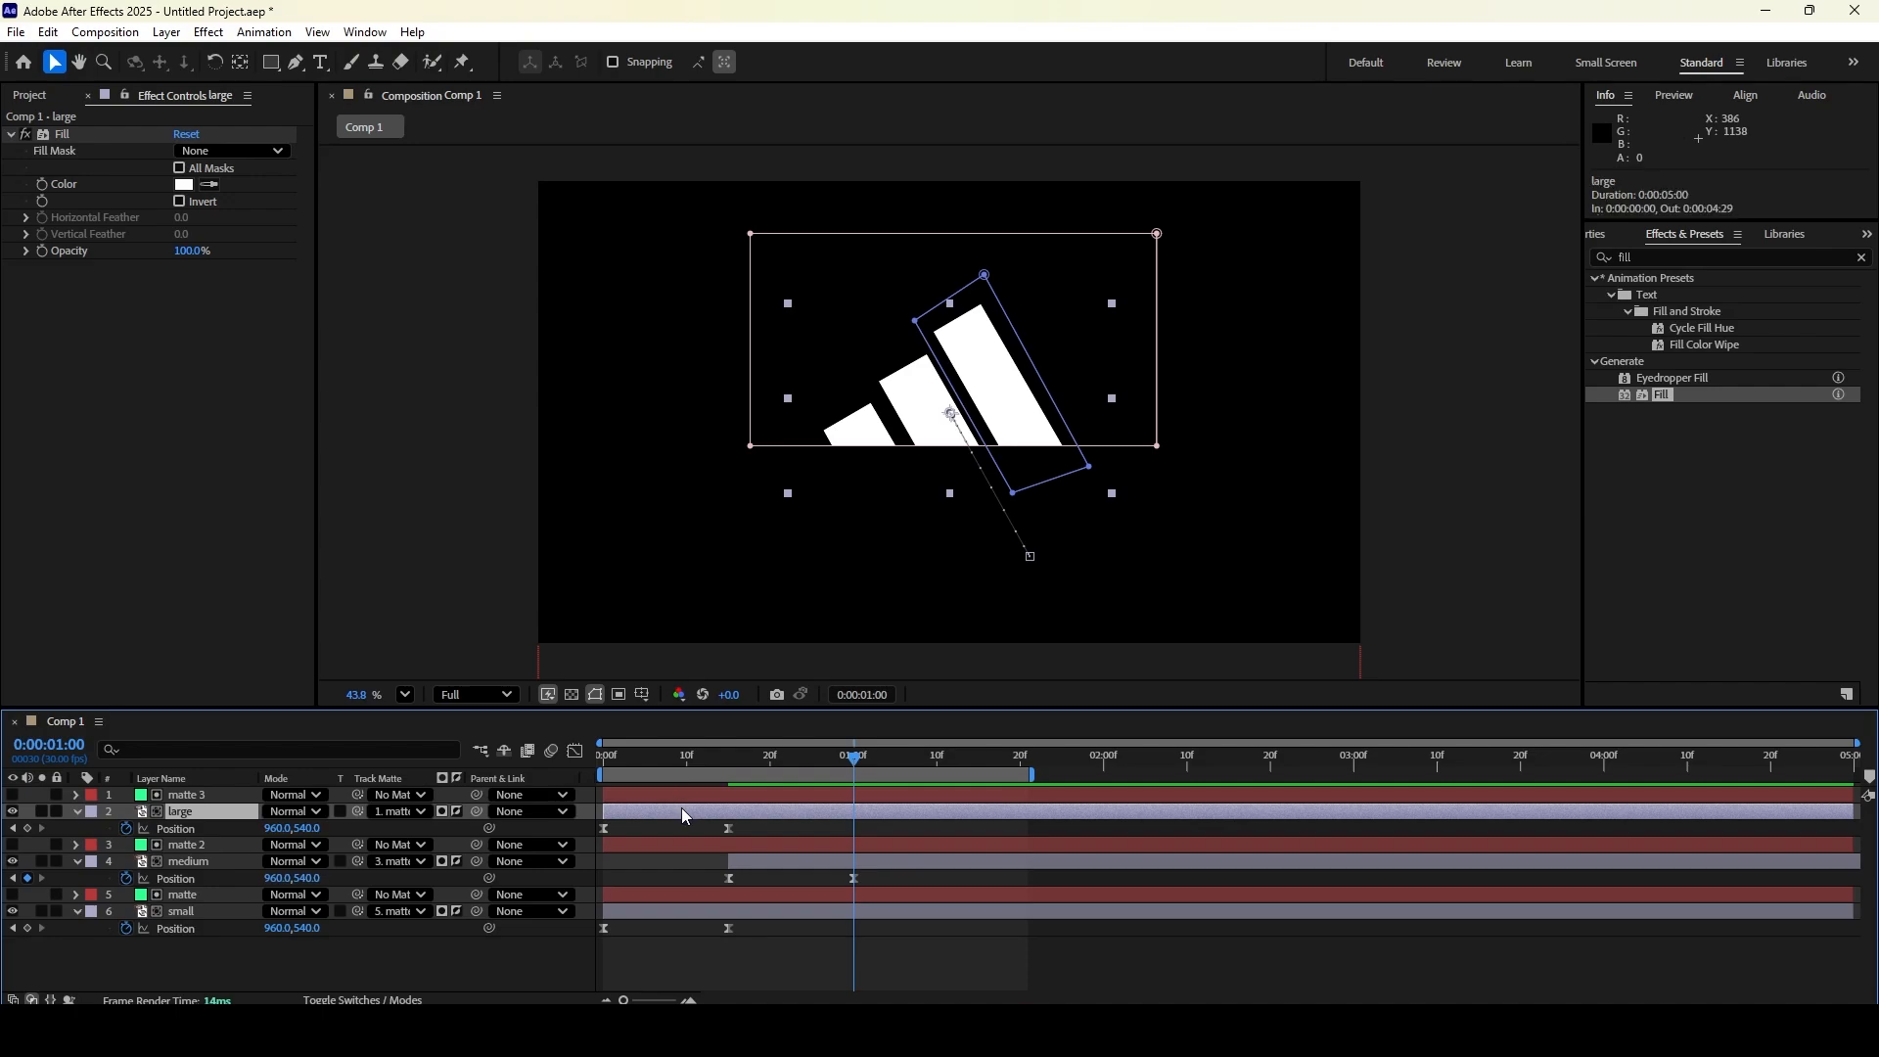
drag(681, 808, 951, 813)
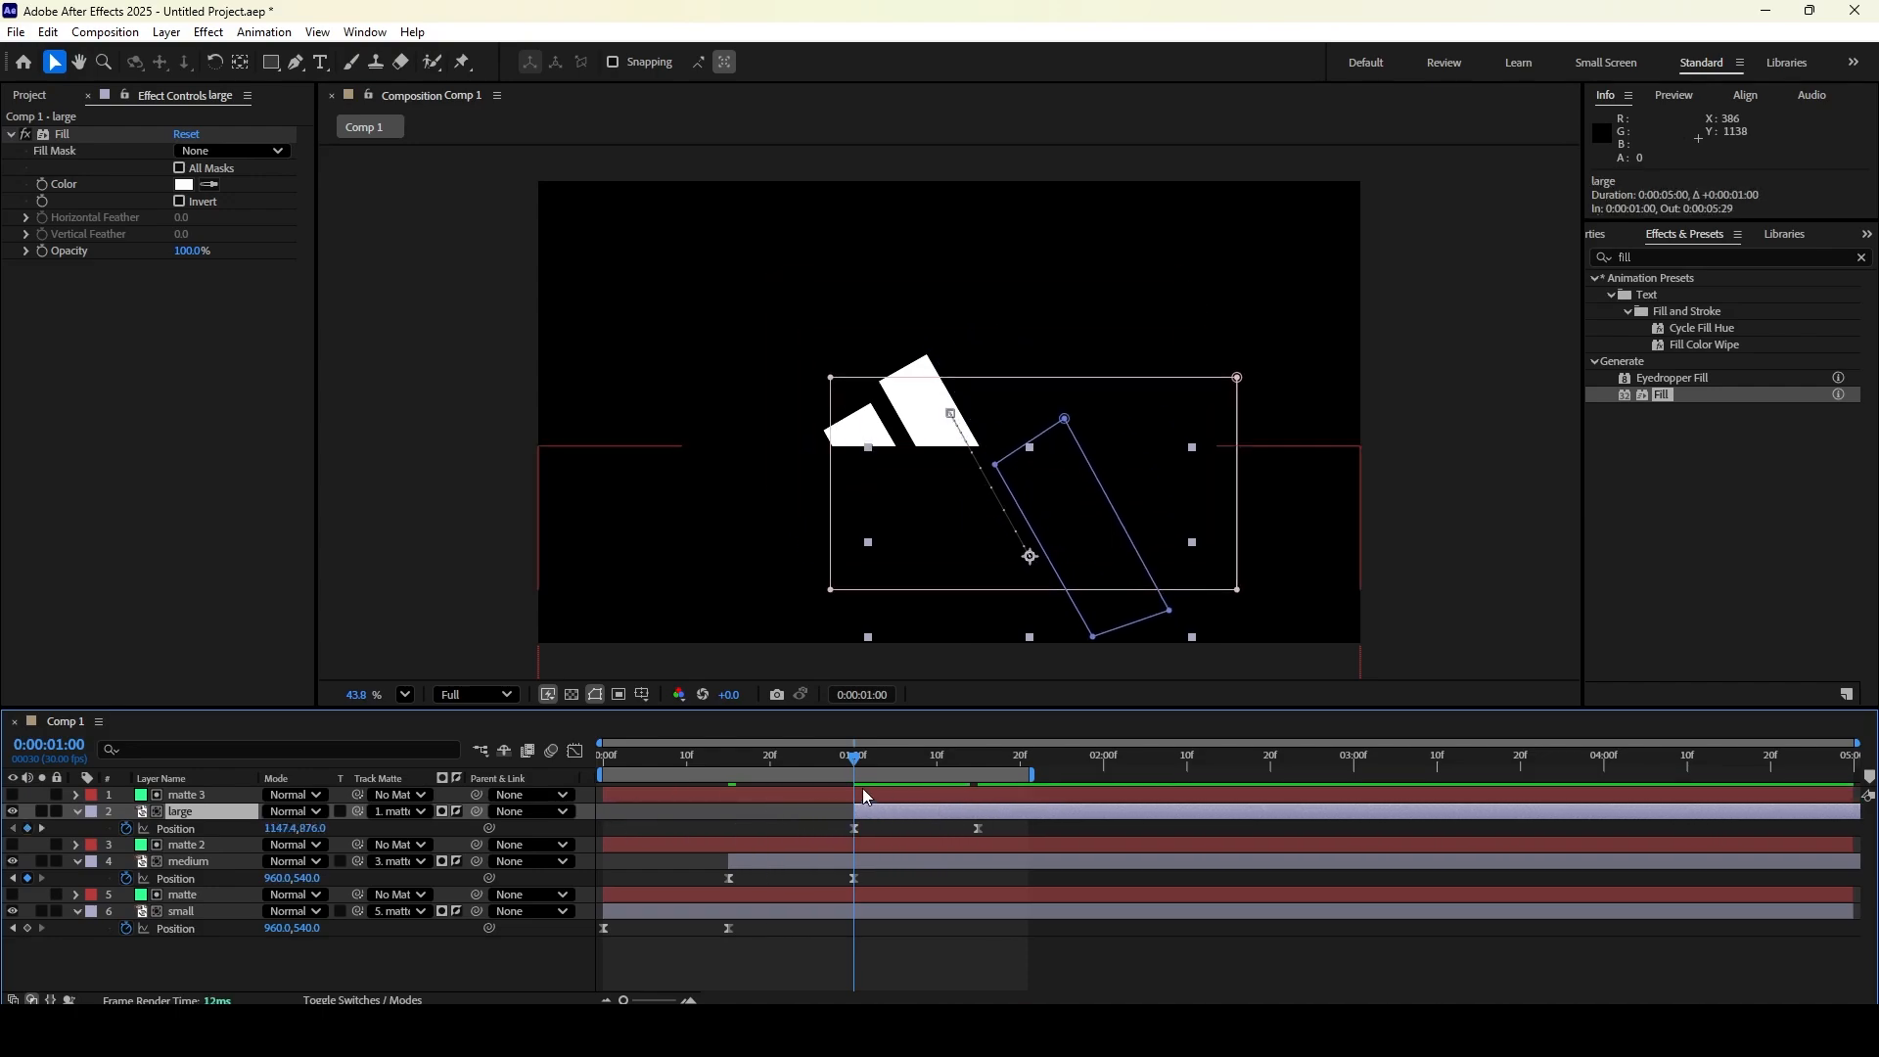
Play the staggered animation to test its motion and return to the first frame
key(space)
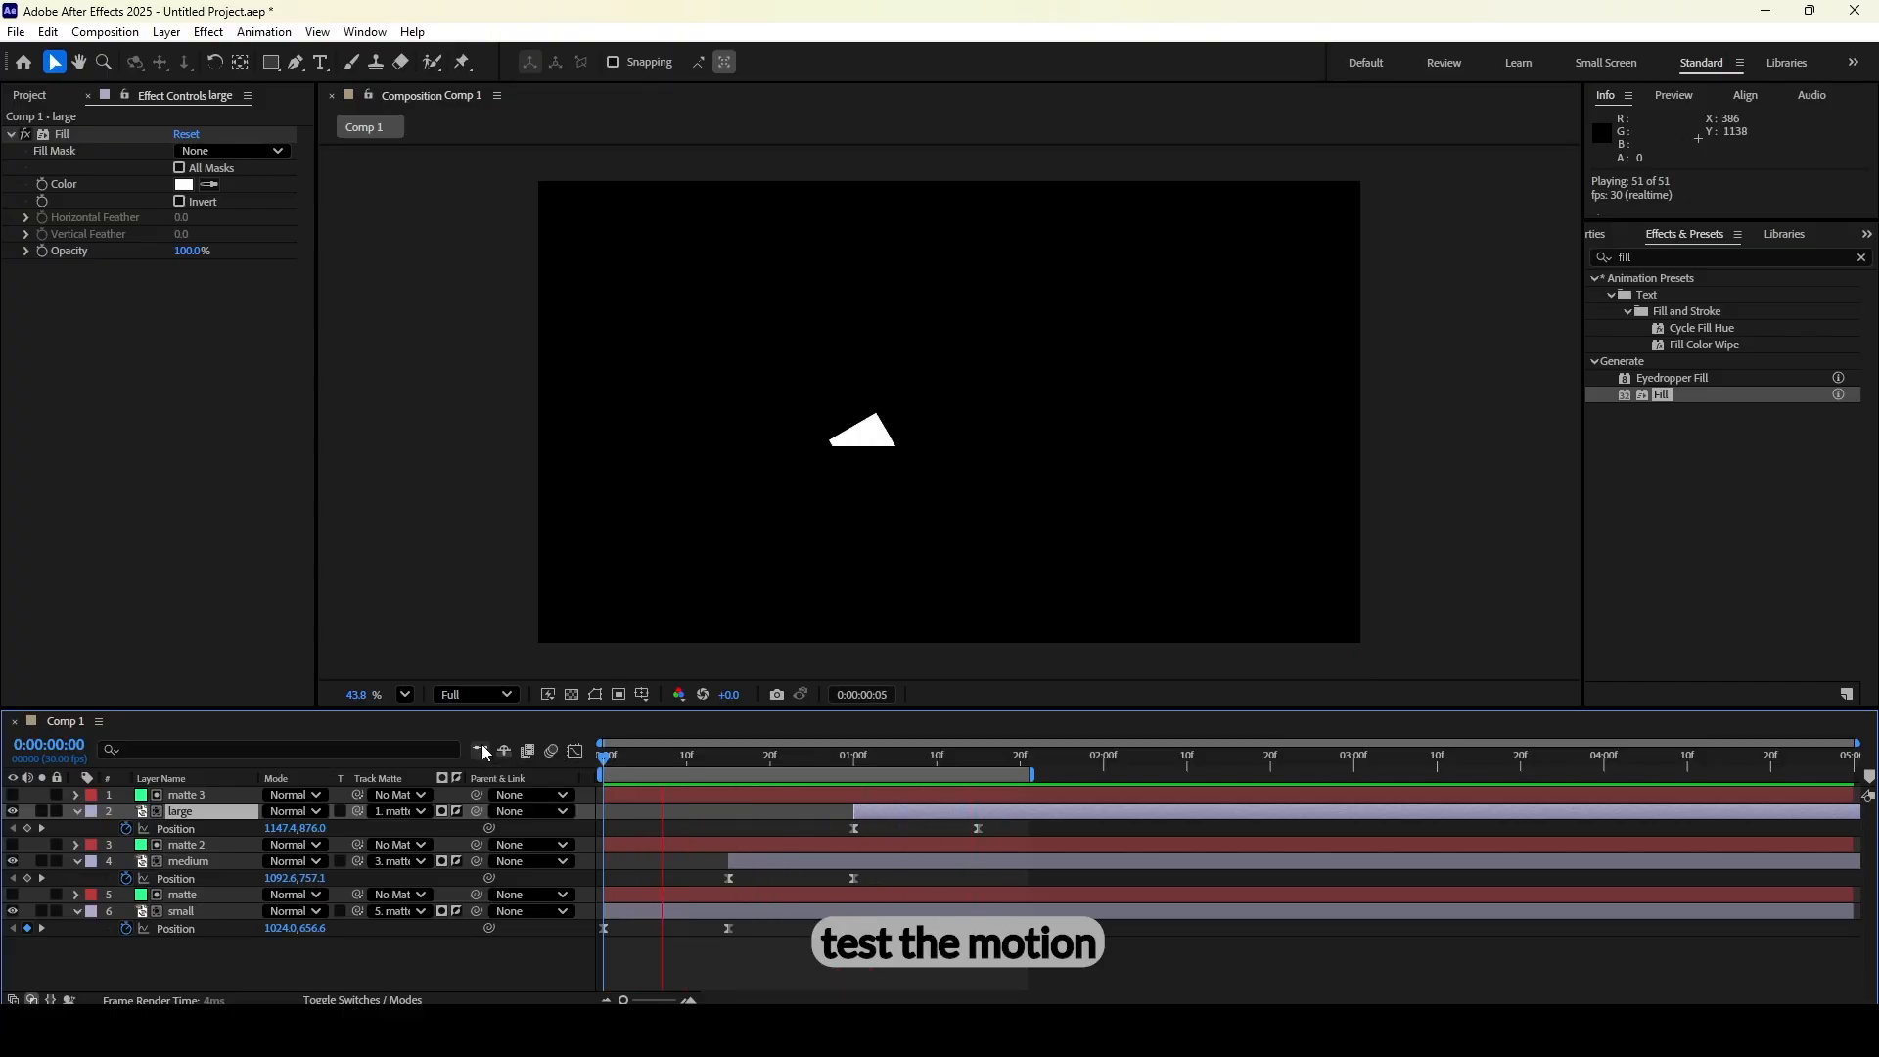
key(space)
drag(687, 755, 78, 790)
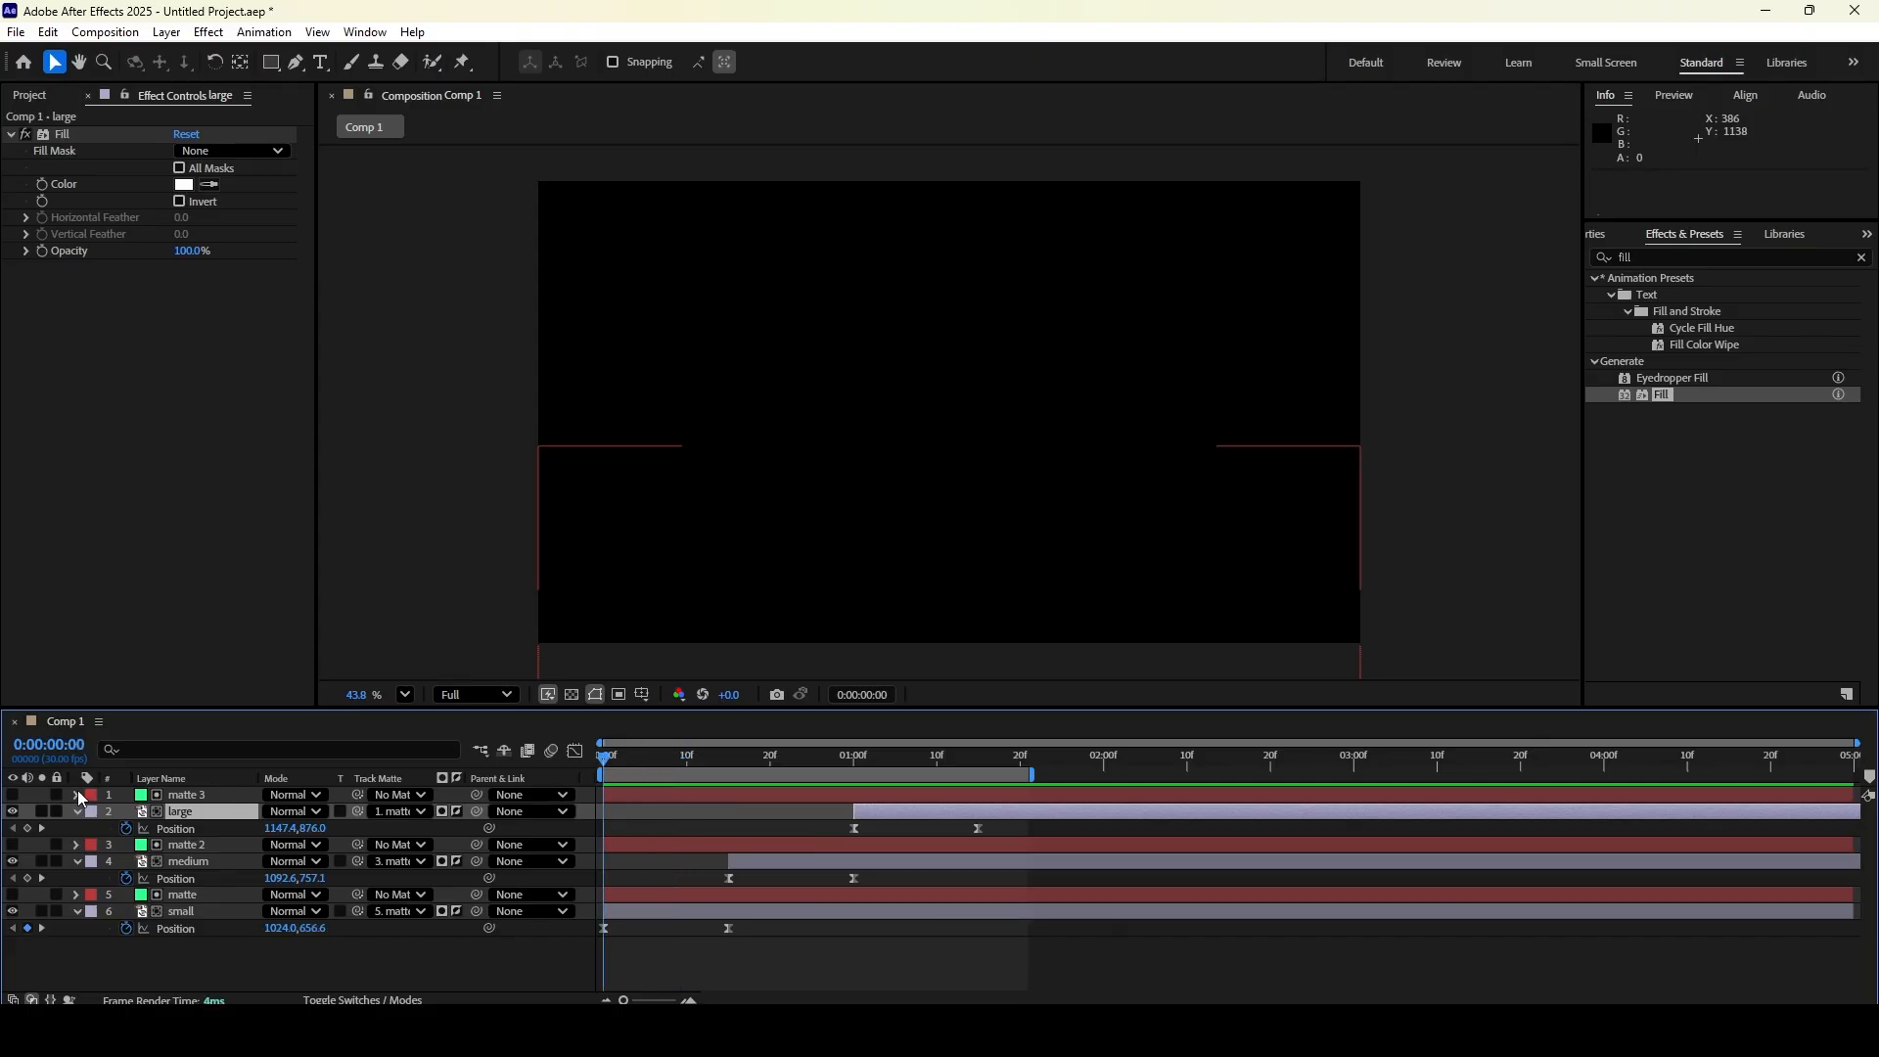
Collapse the position properties of the large, medium and small layers
click(78, 811)
click(77, 843)
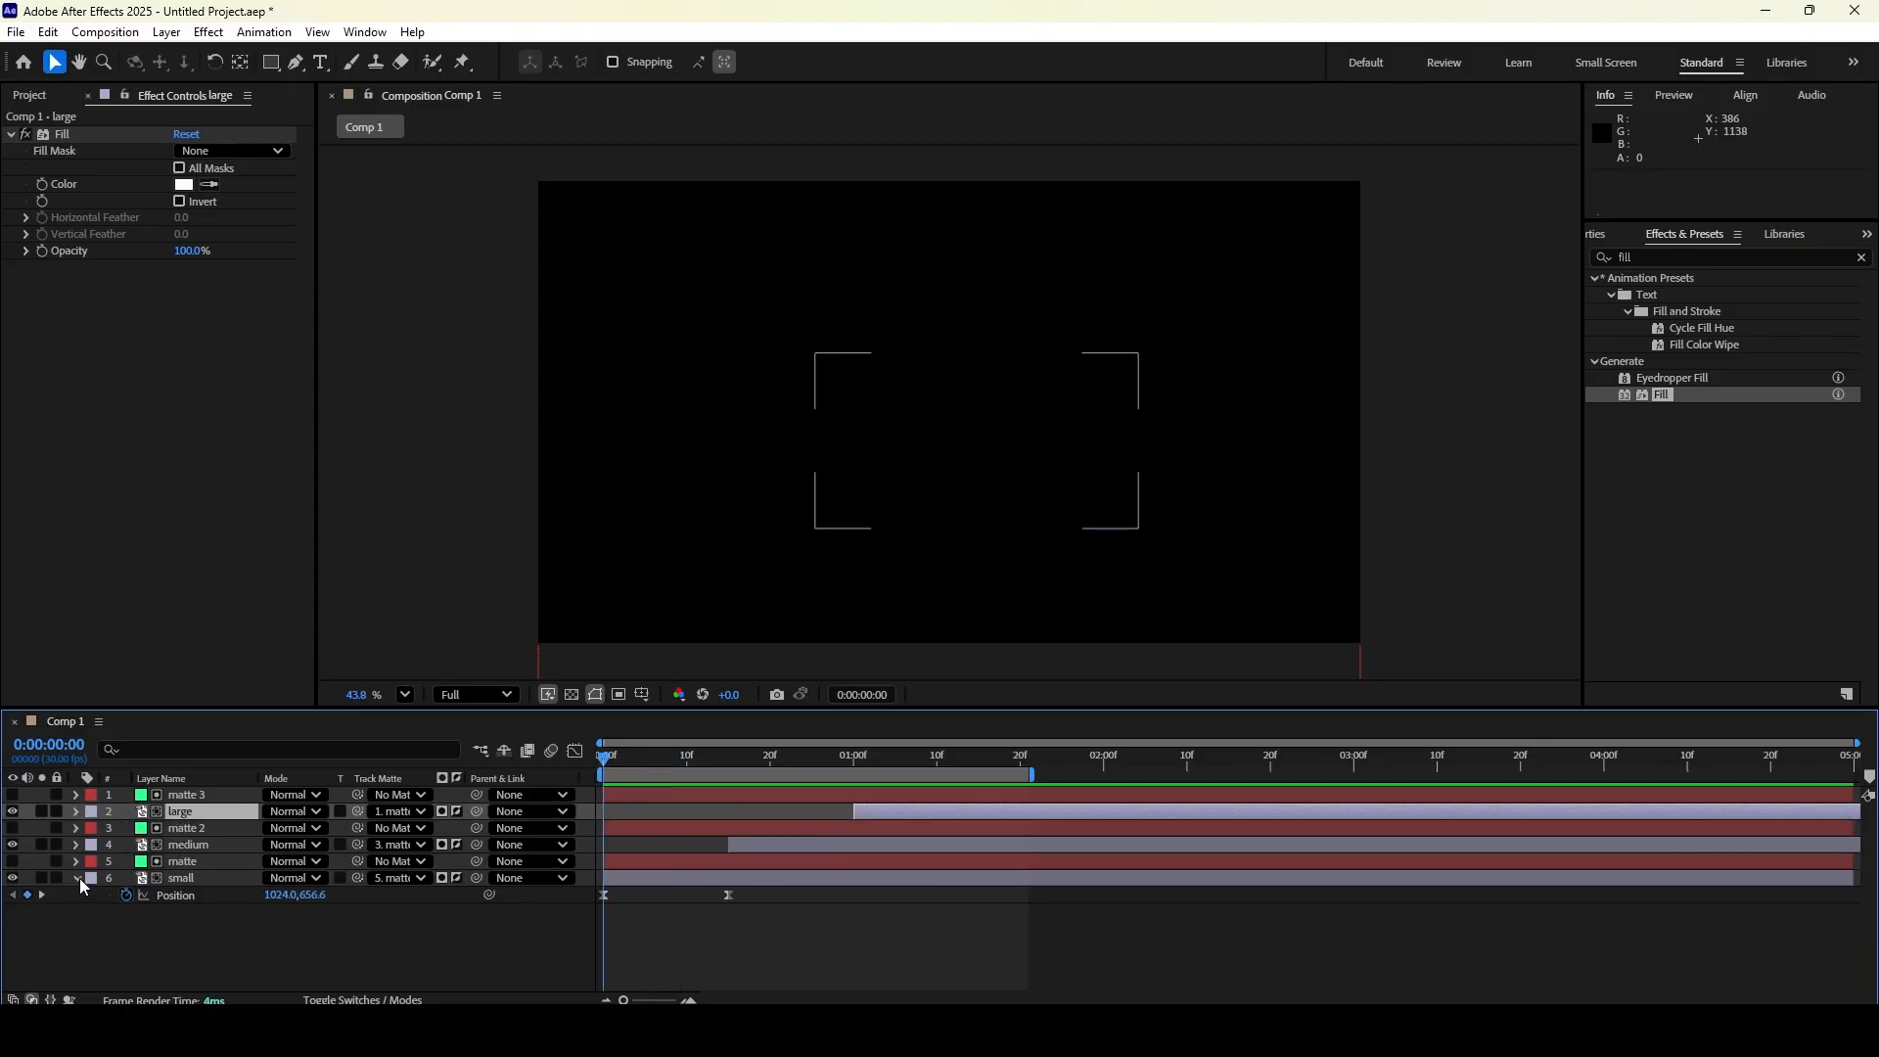
click(78, 878)
Create a 1920 × 1080 px turquoise solid and place it beneath all other layers as the background
click(233, 793)
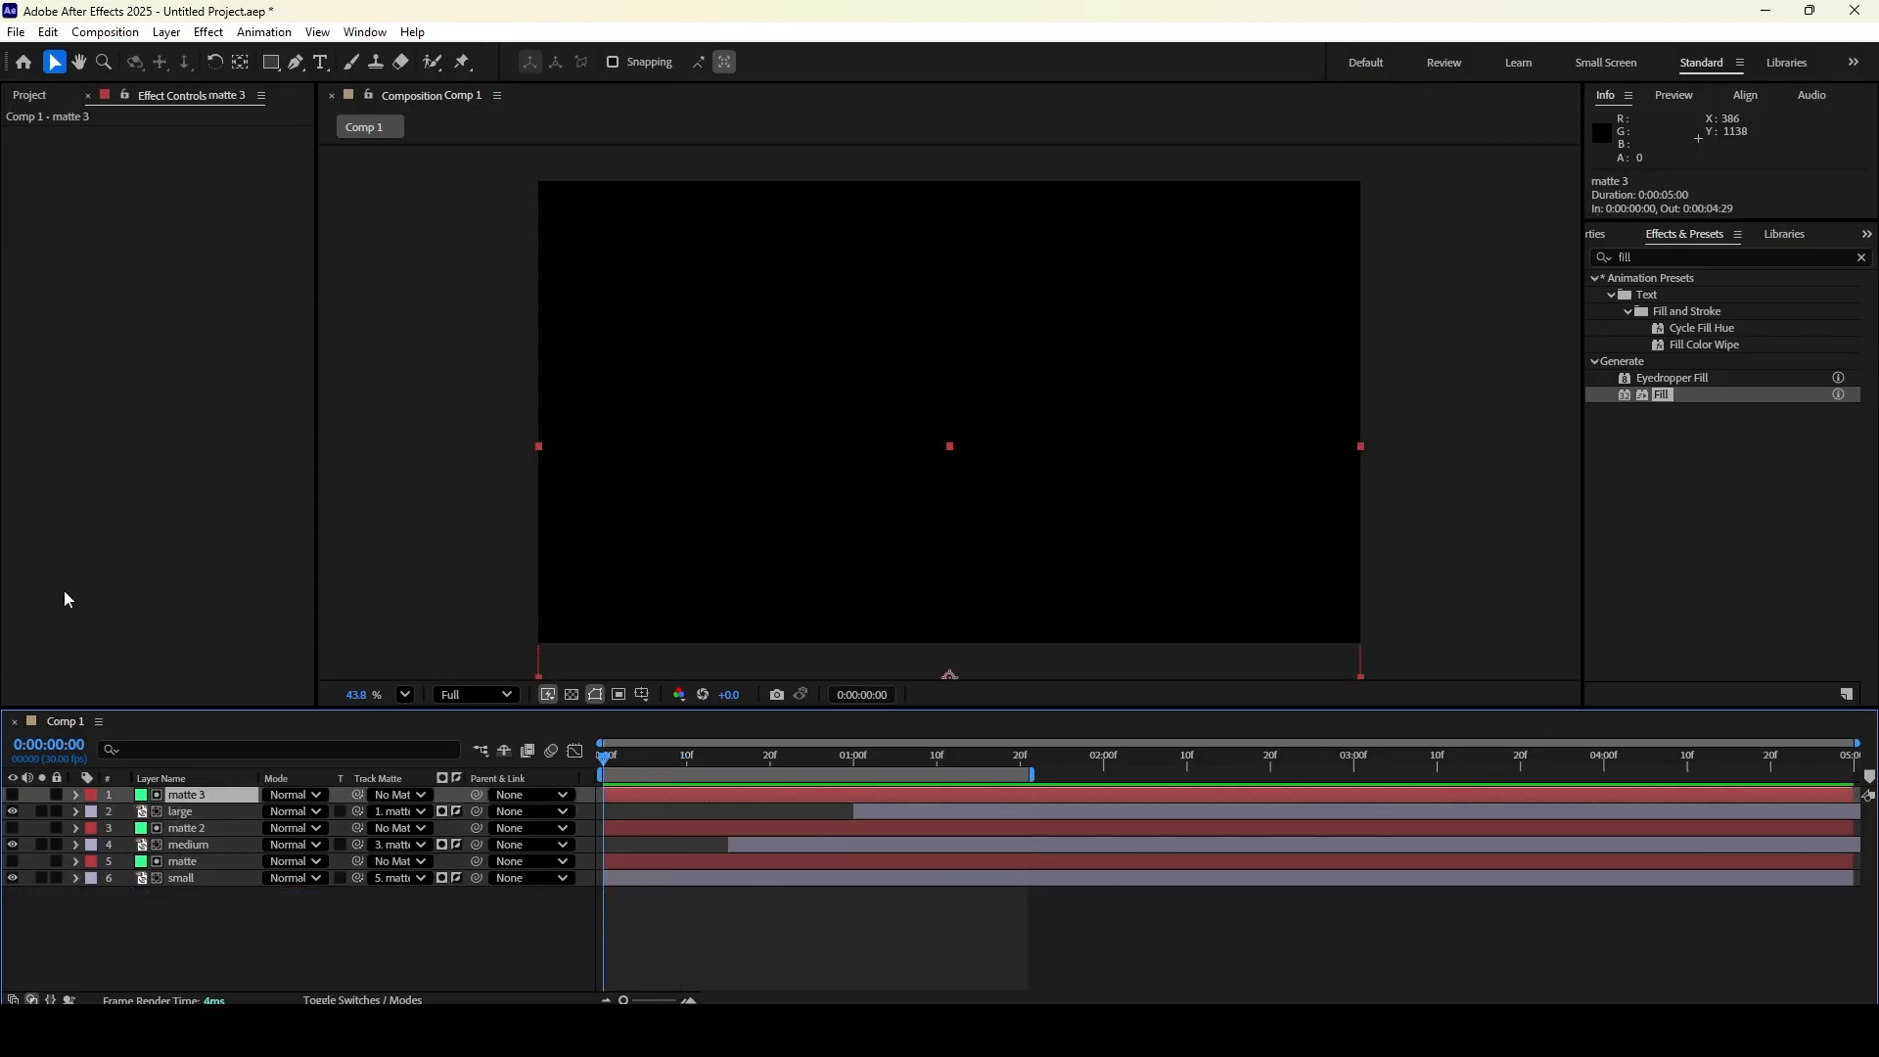
key(ctrl+y)
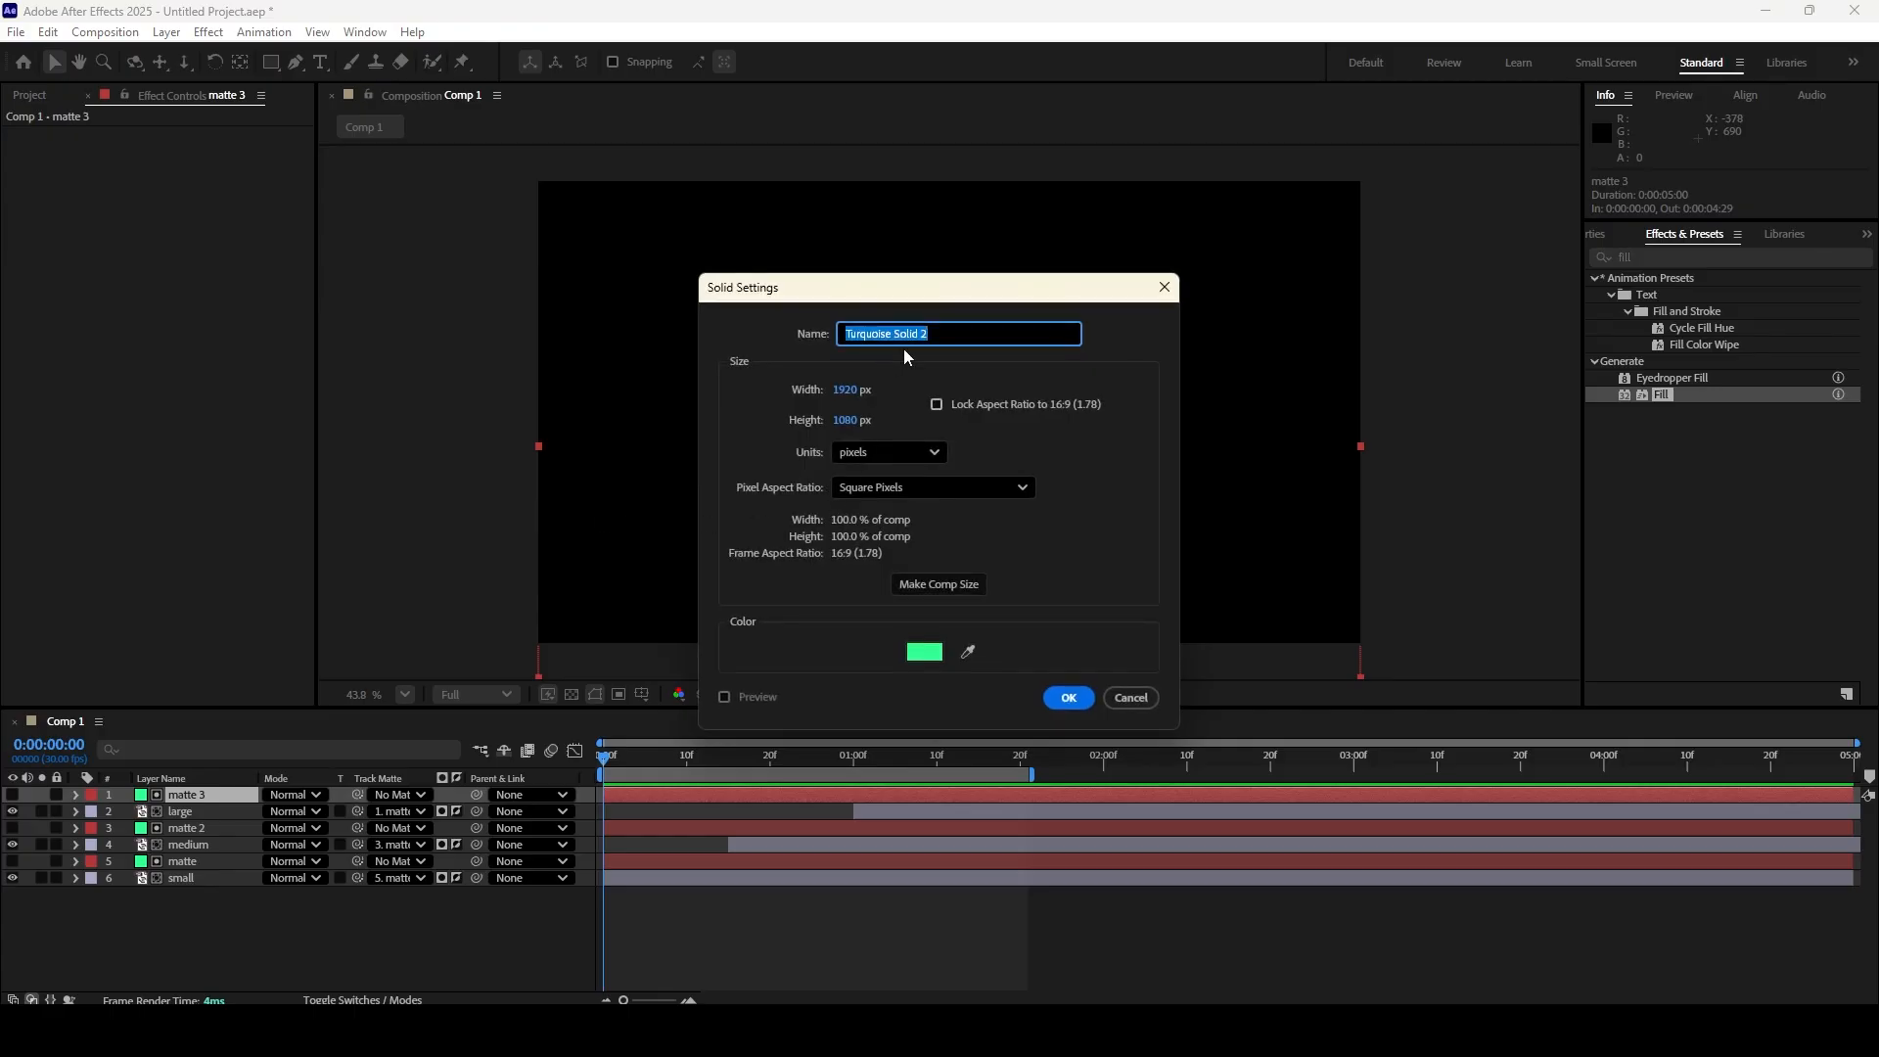
click(1069, 696)
drag(219, 794, 194, 906)
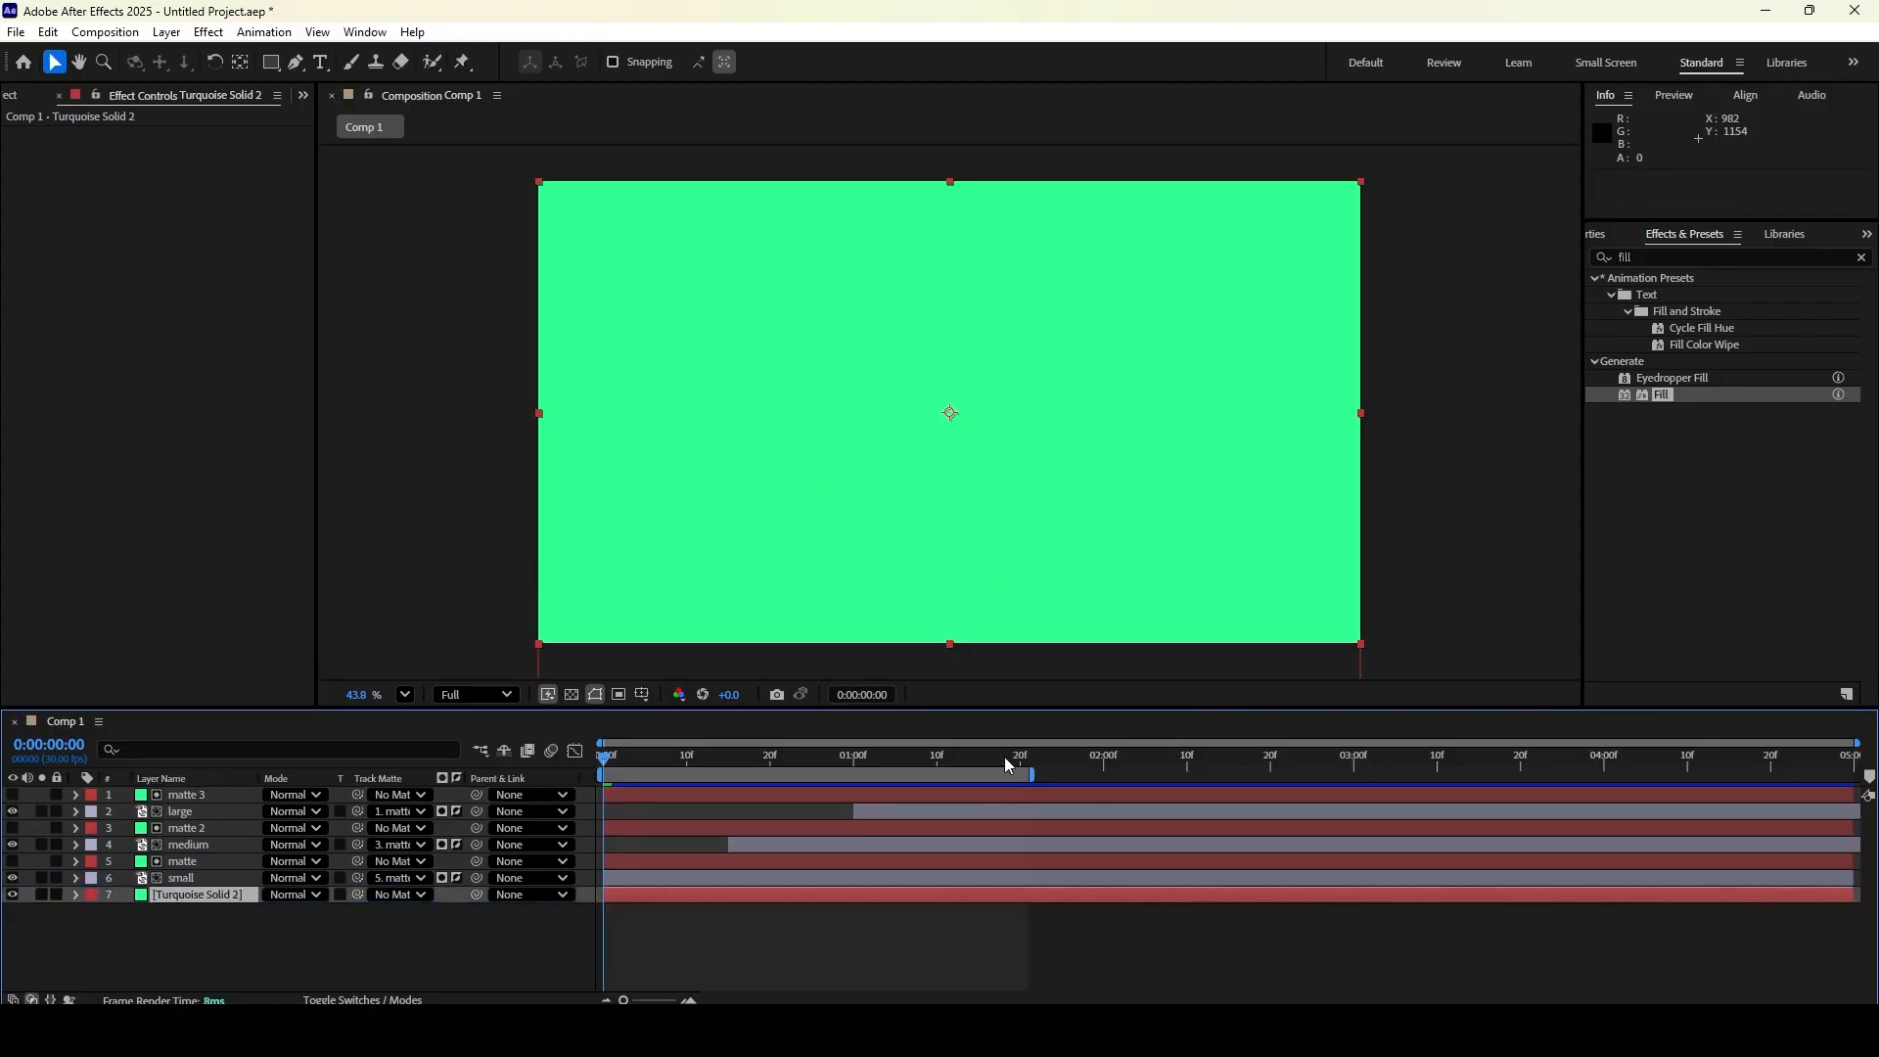
Play the stripe animation over the new solid background and stop it once all three stripes are visible
key(space)
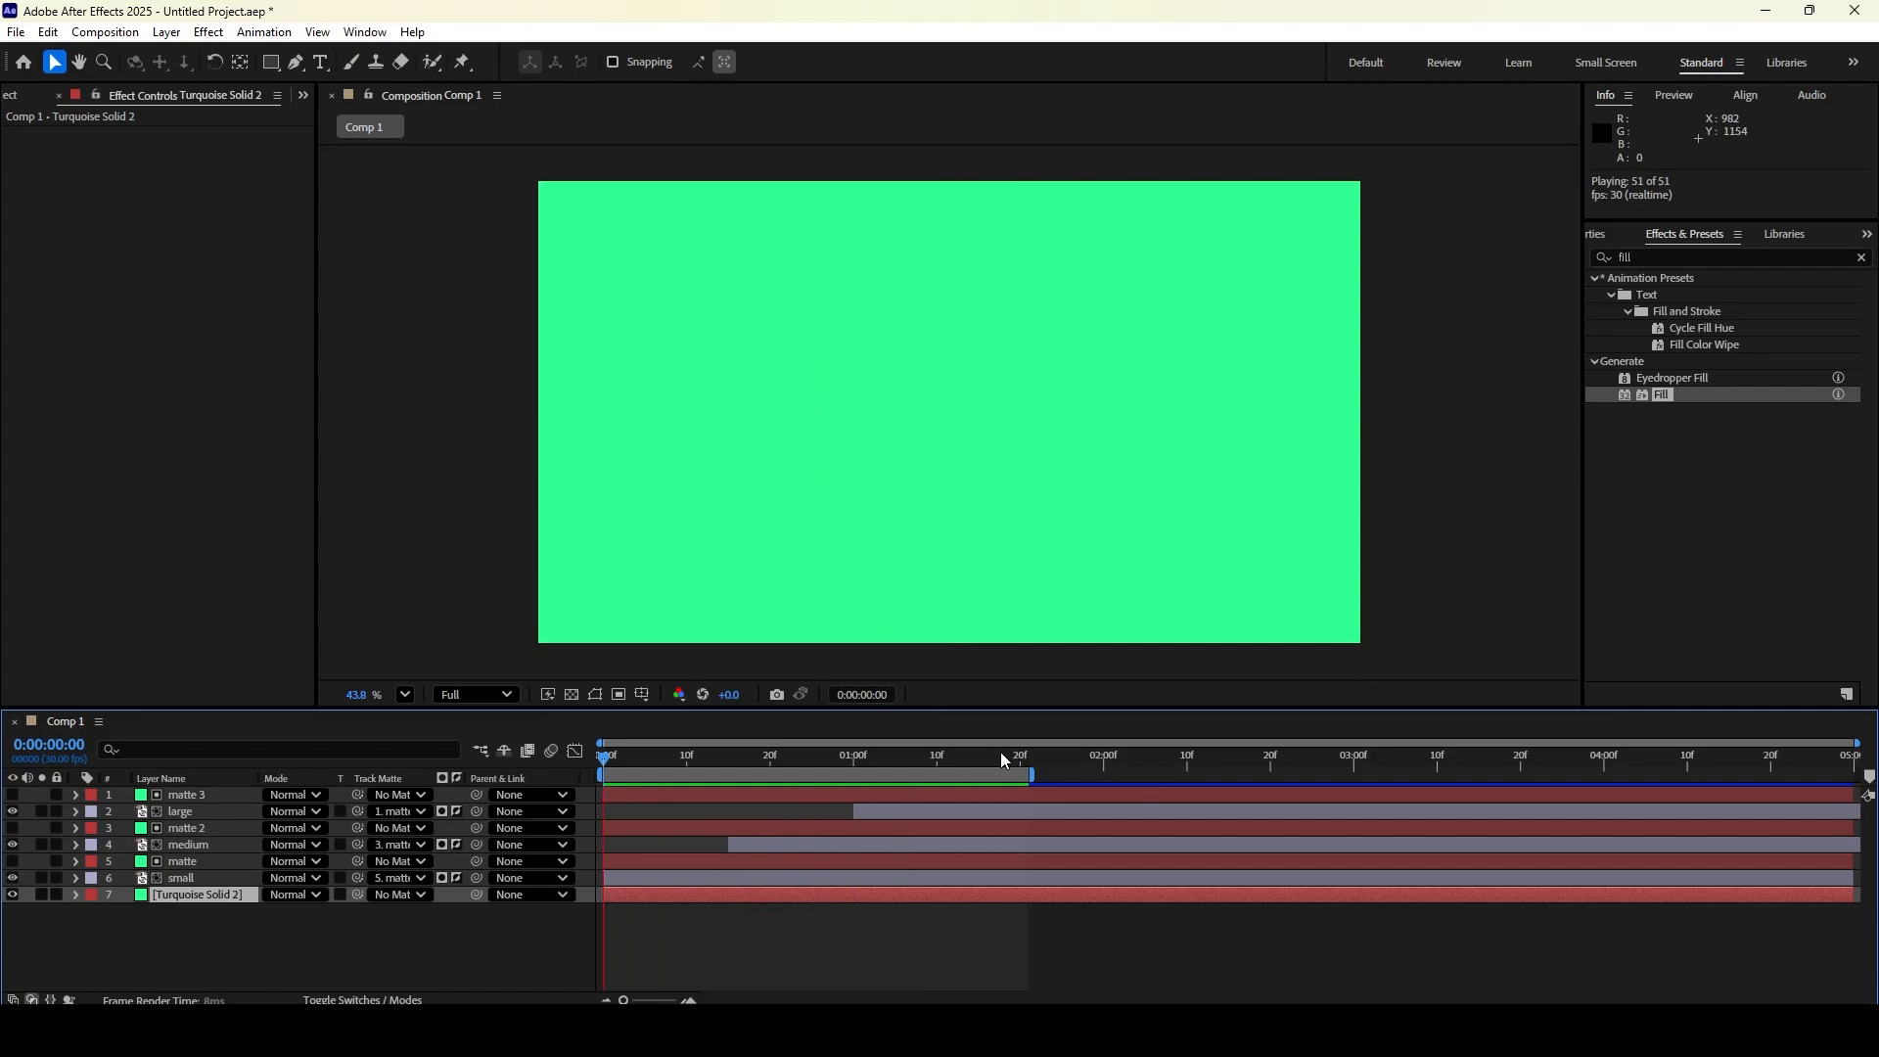
key(space)
key(space)
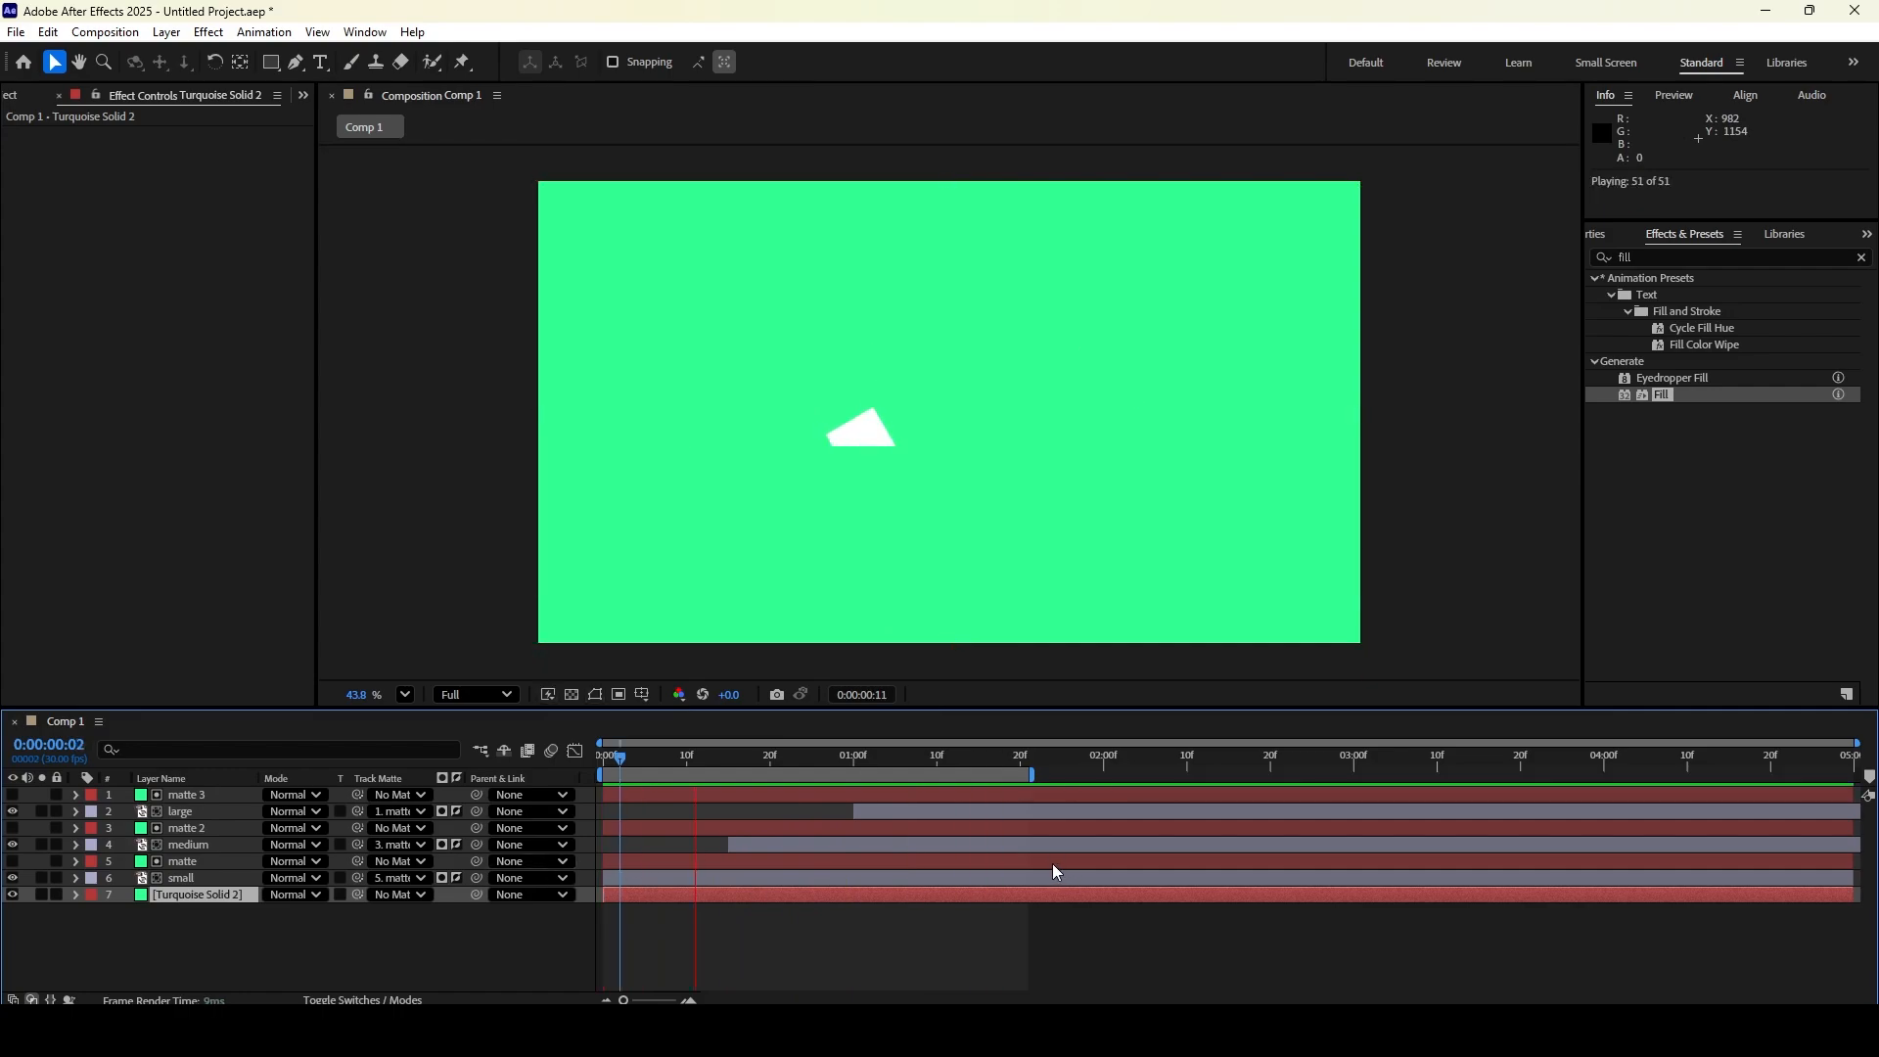
key(space)
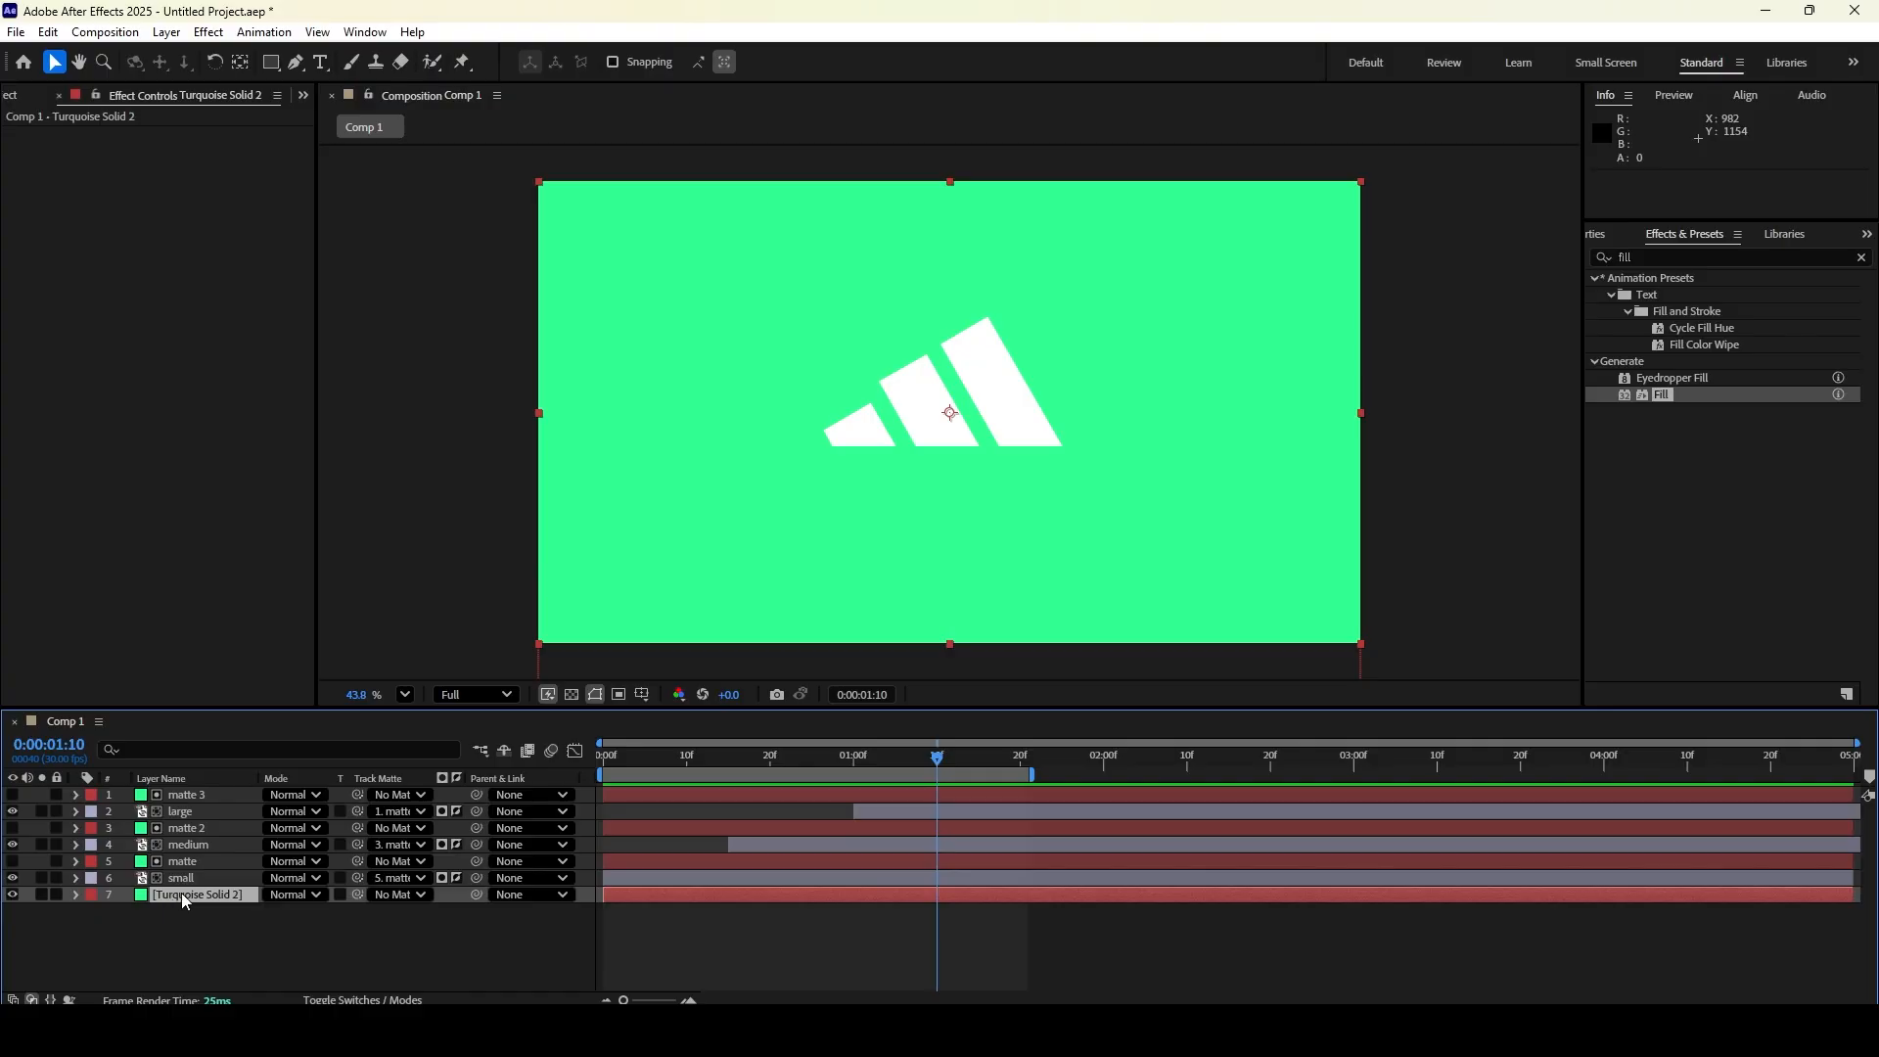
Find the Gradient Ramp effect and apply it to the turquoise background solid
click(1861, 257)
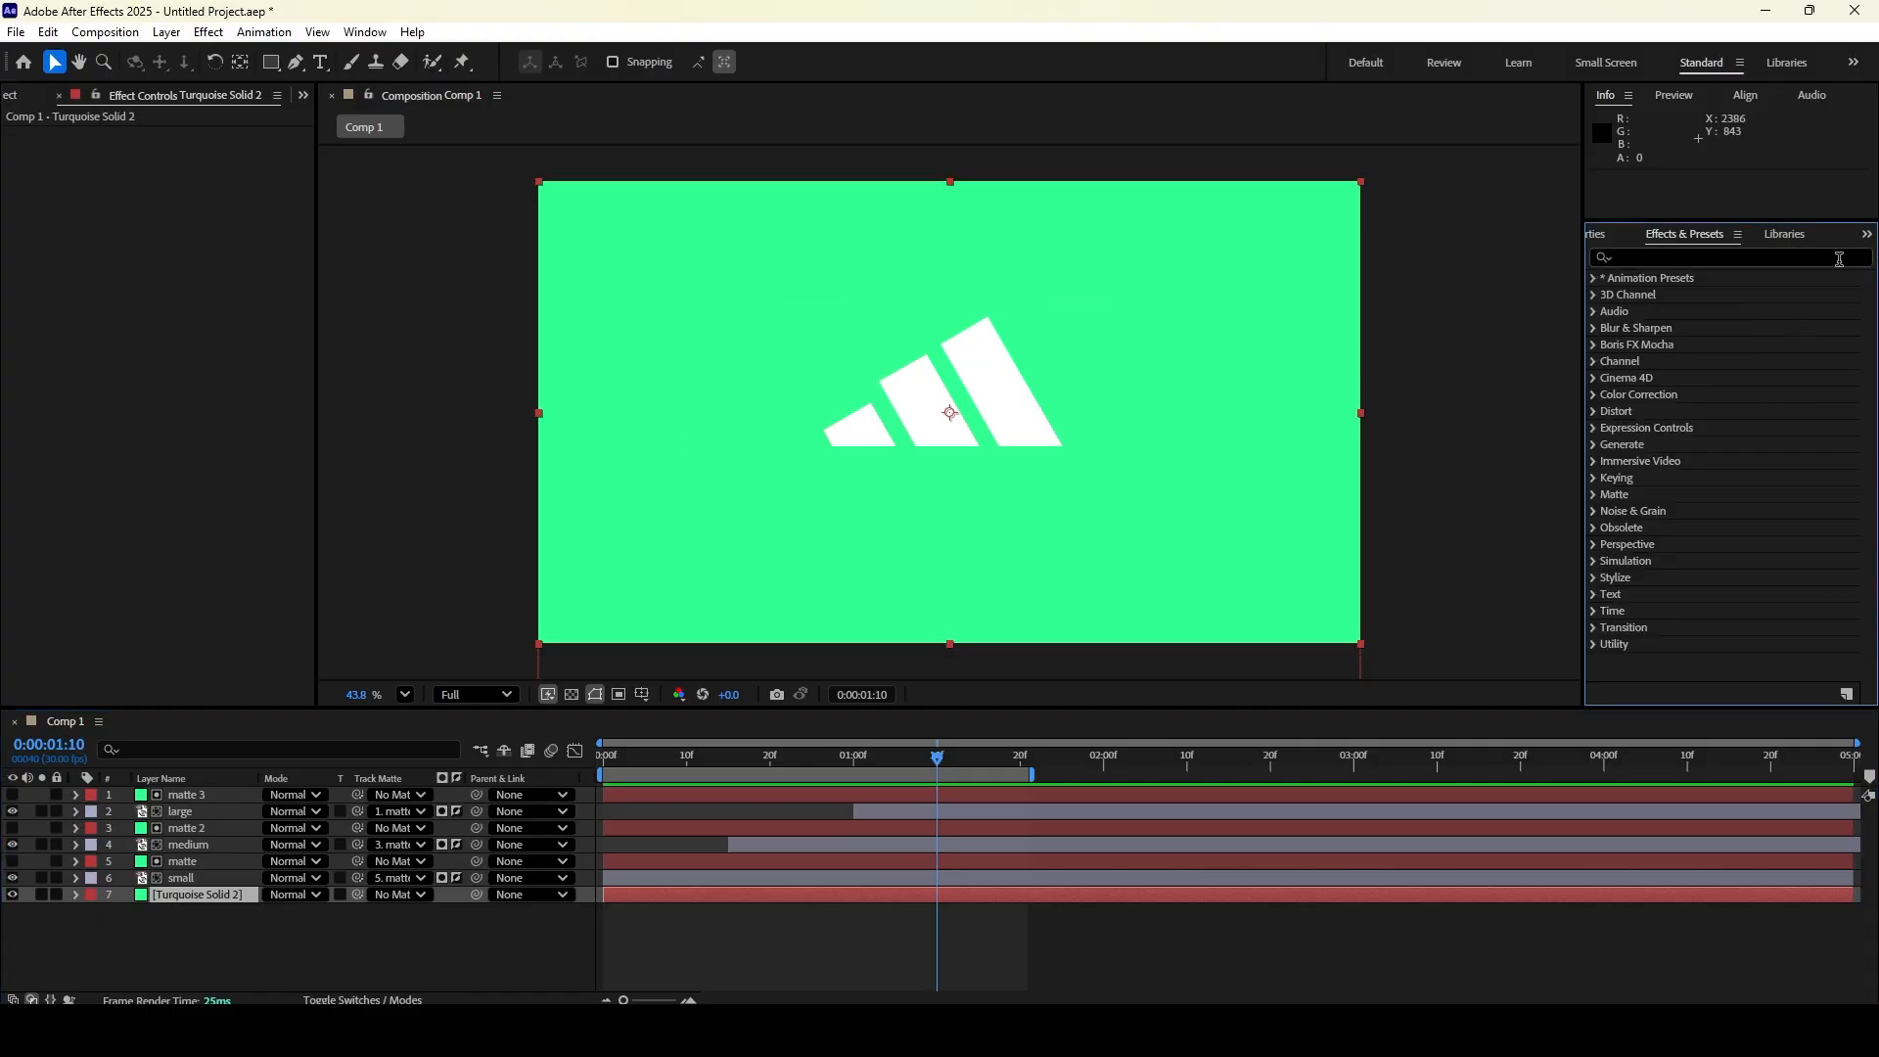
click(1712, 259)
text(gradient)
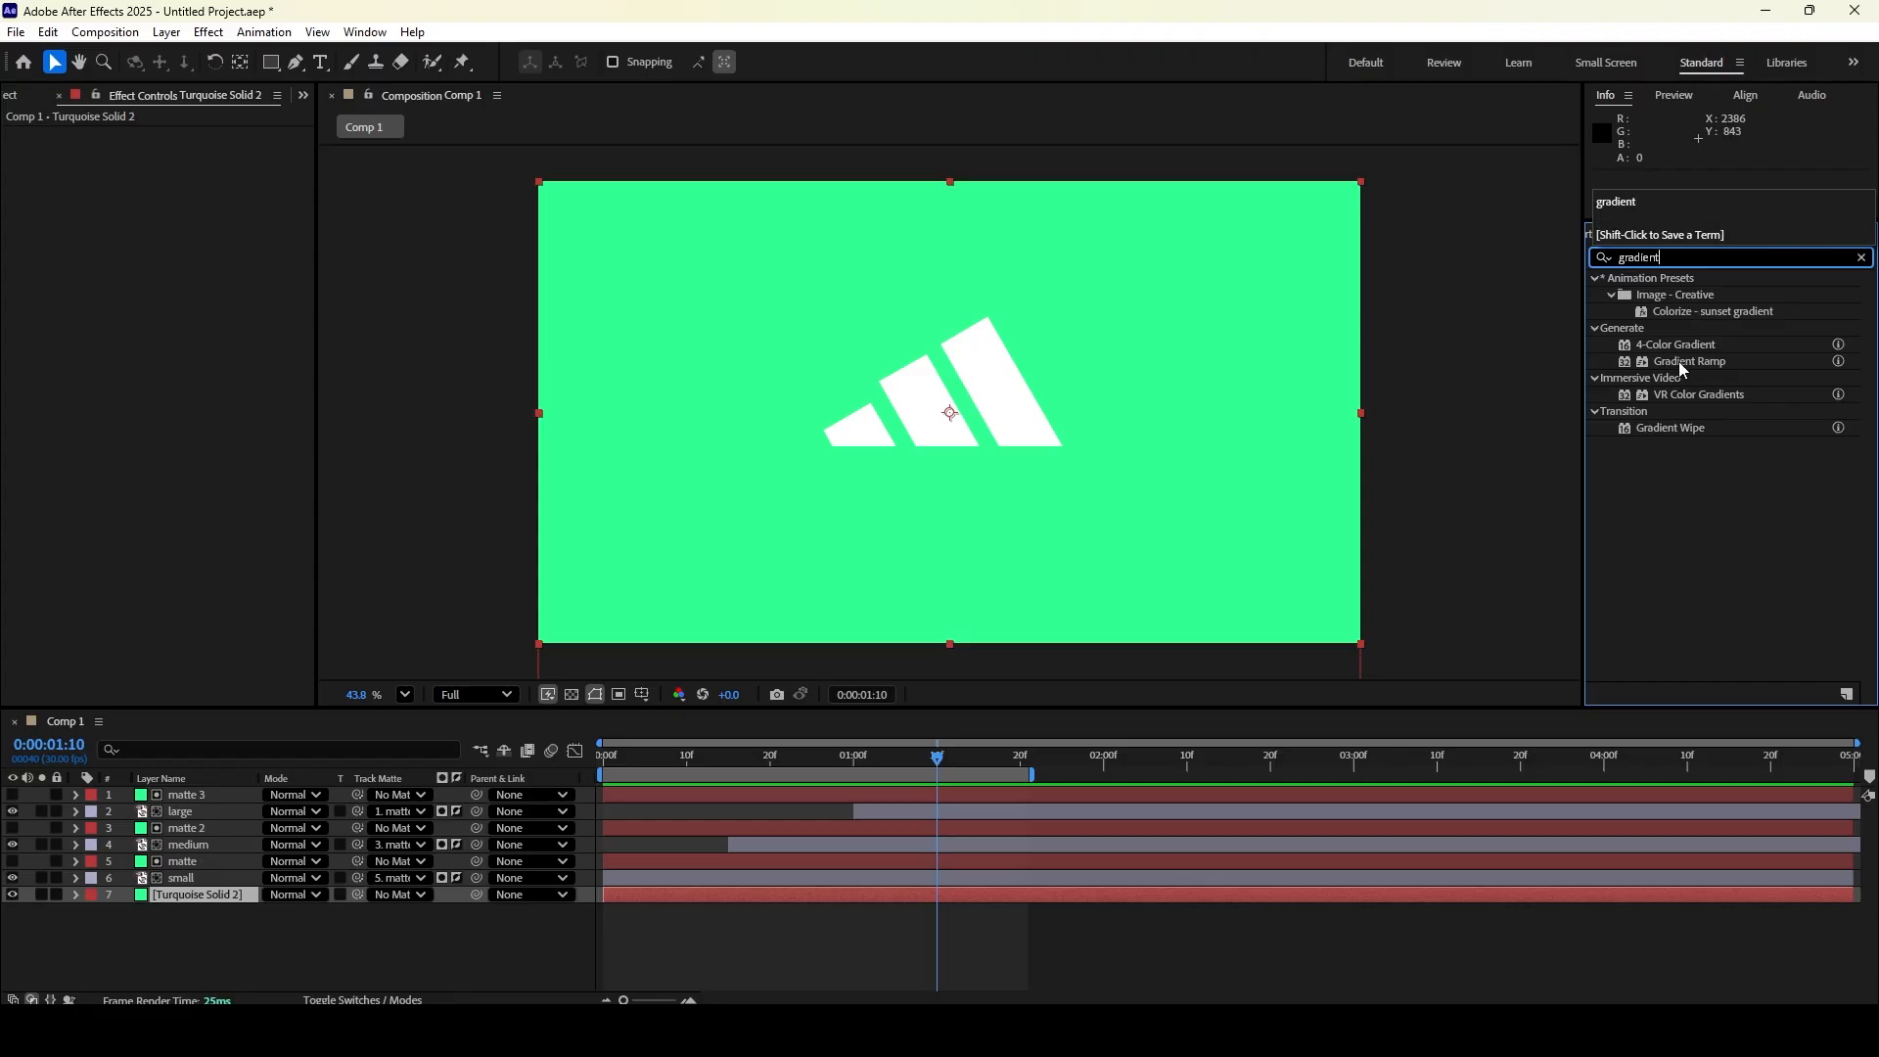
drag(1682, 369, 1290, 355)
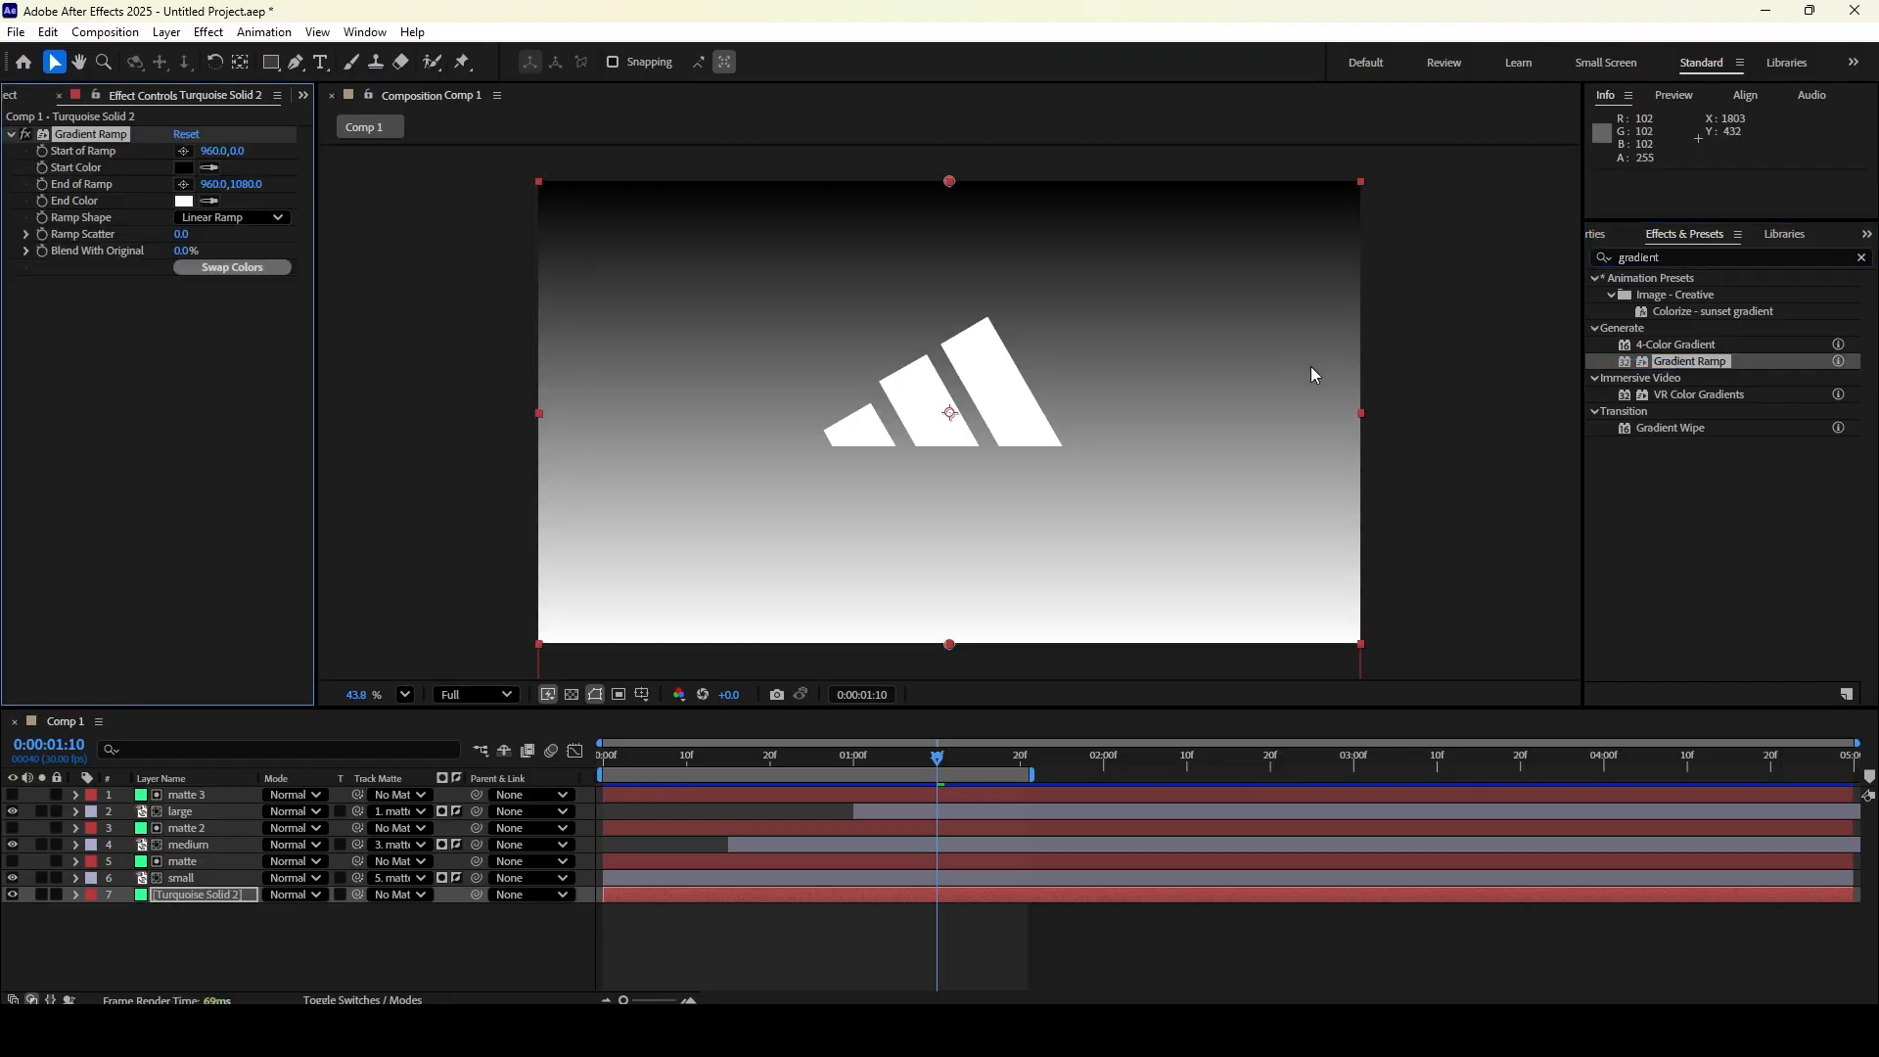
Set the Gradient Ramp's start color to white and its end color to a bright turquoise
click(183, 169)
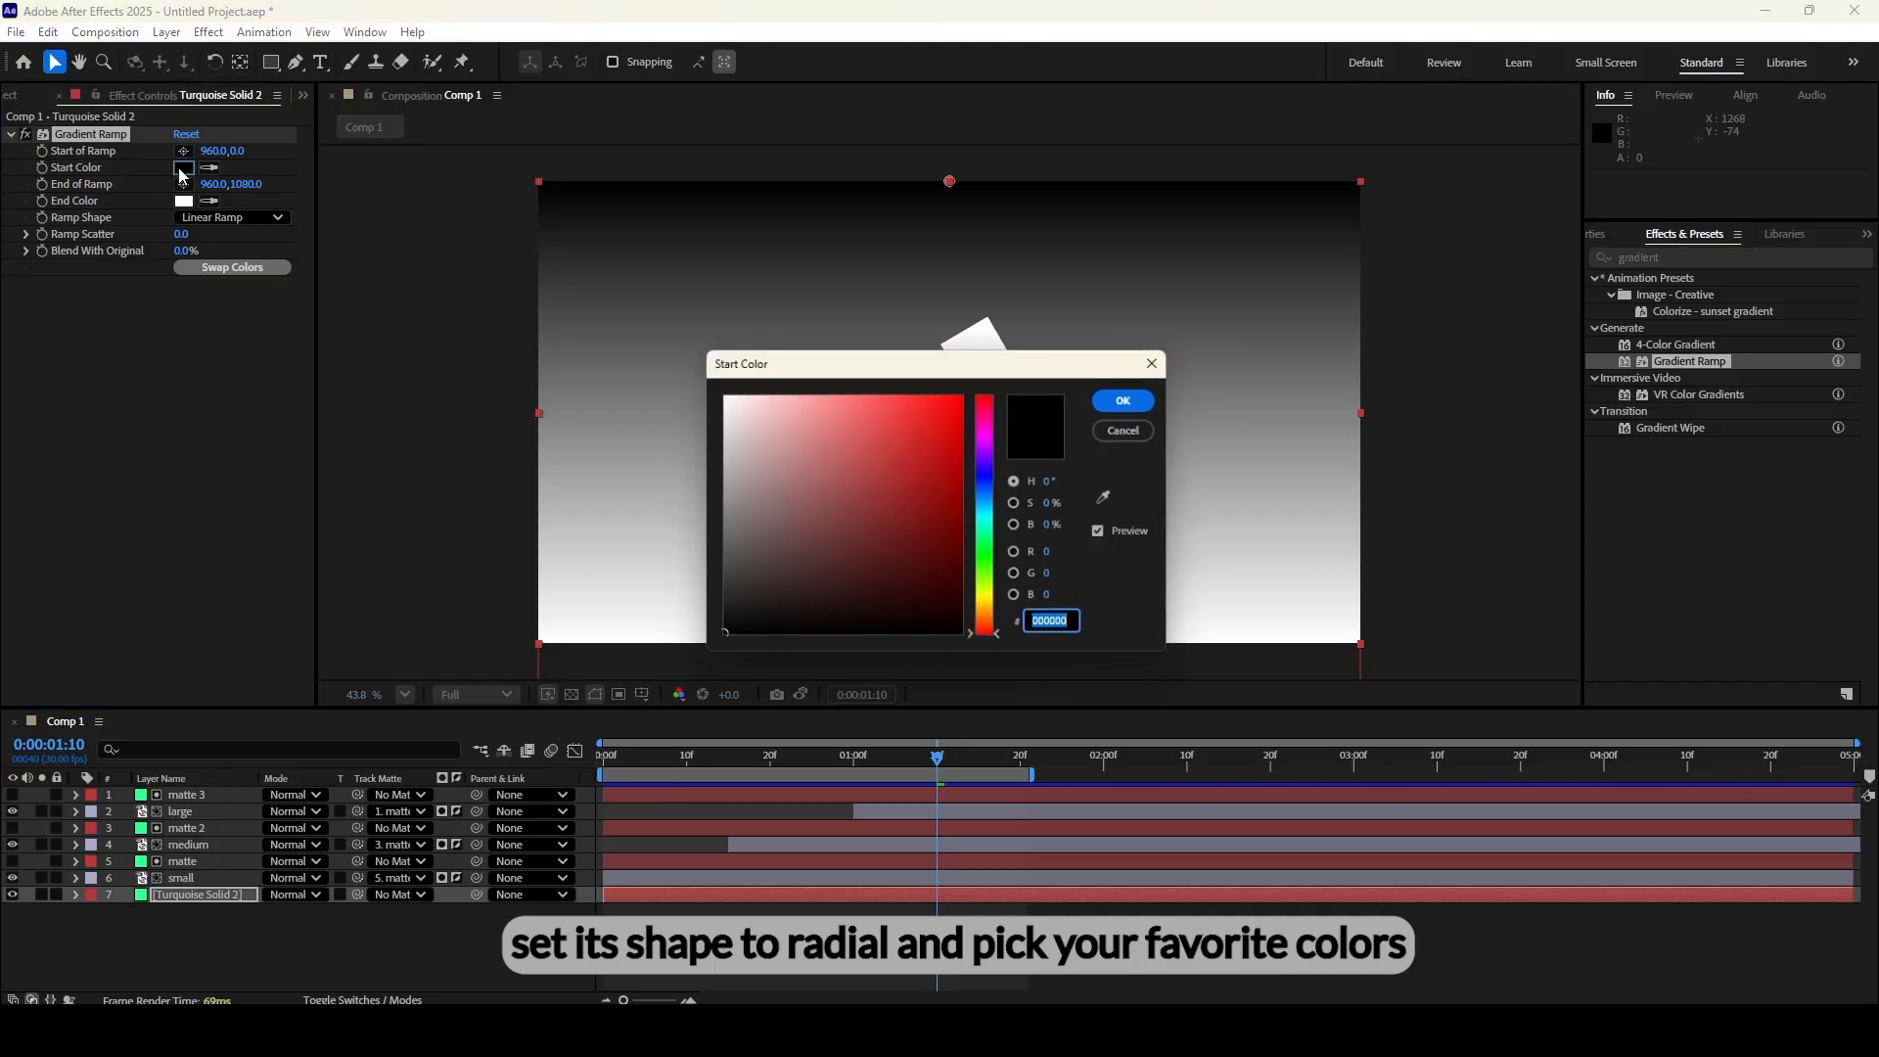
drag(783, 414, 689, 367)
click(1131, 398)
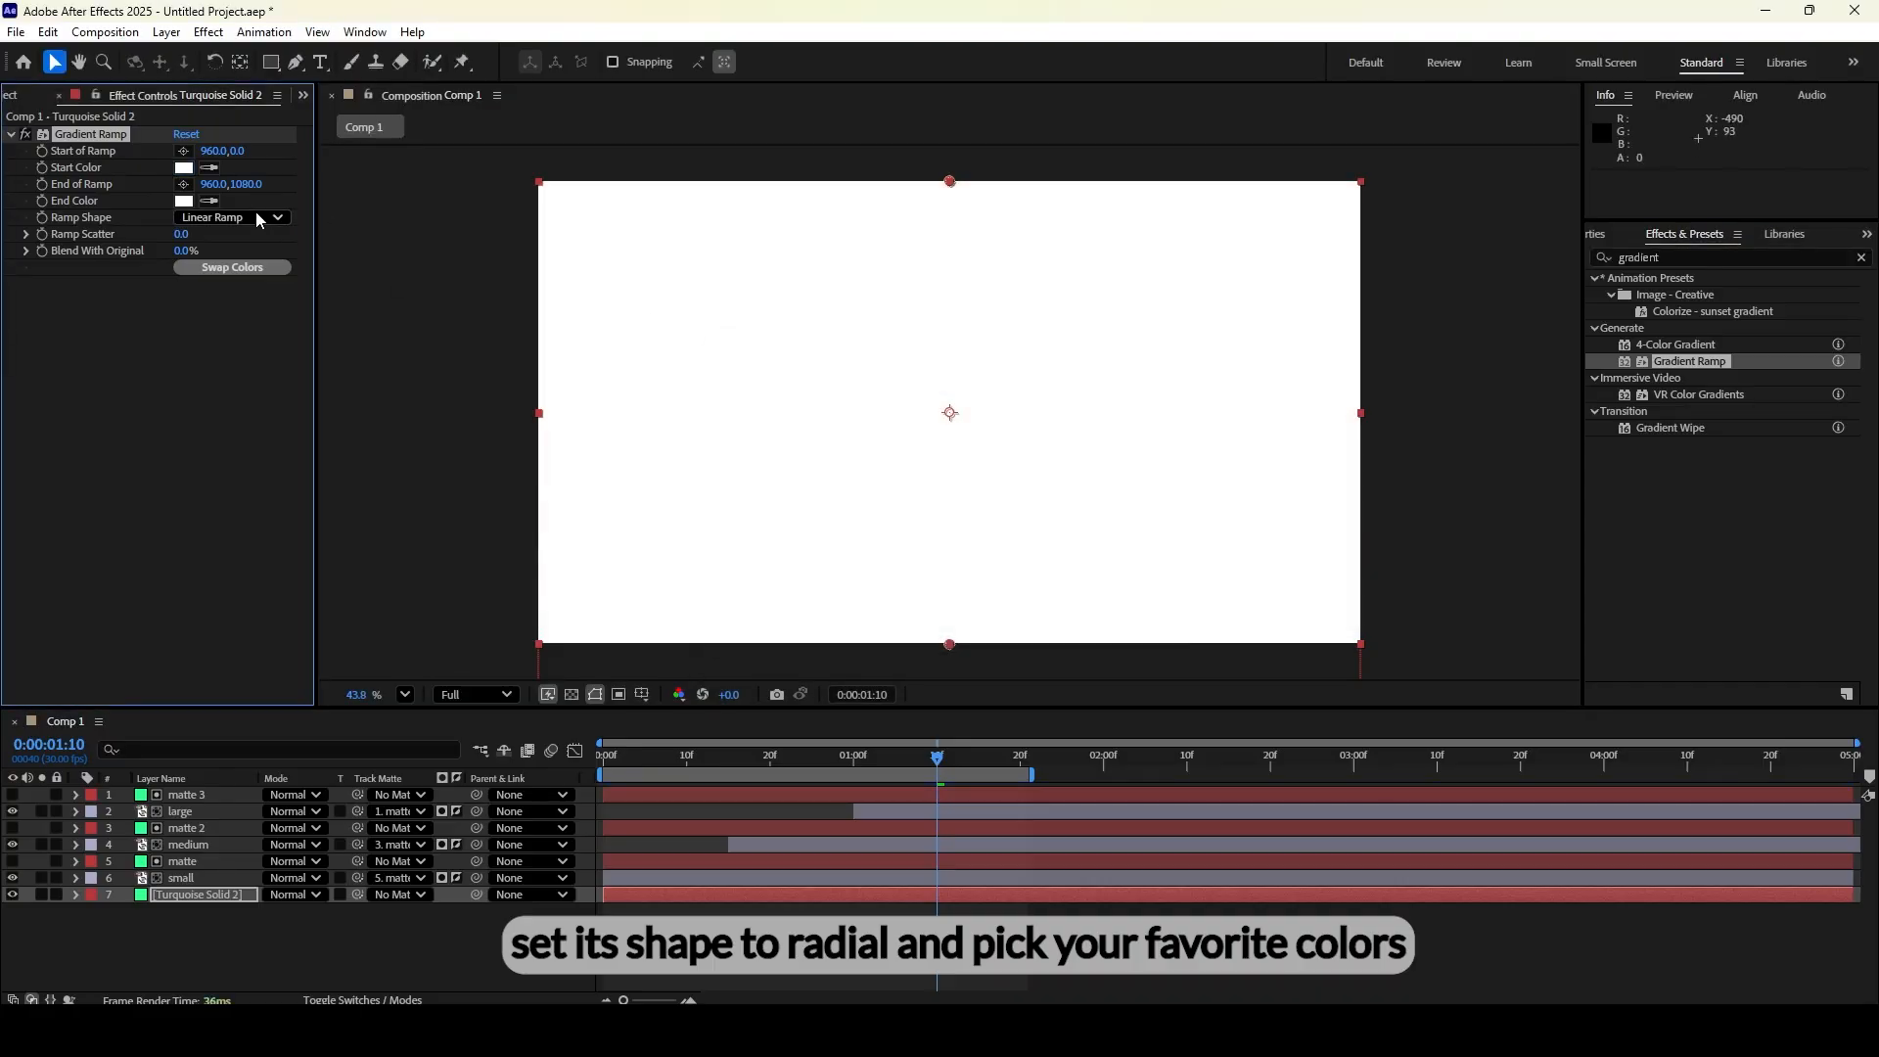
click(183, 202)
drag(993, 522, 995, 532)
drag(918, 455, 890, 372)
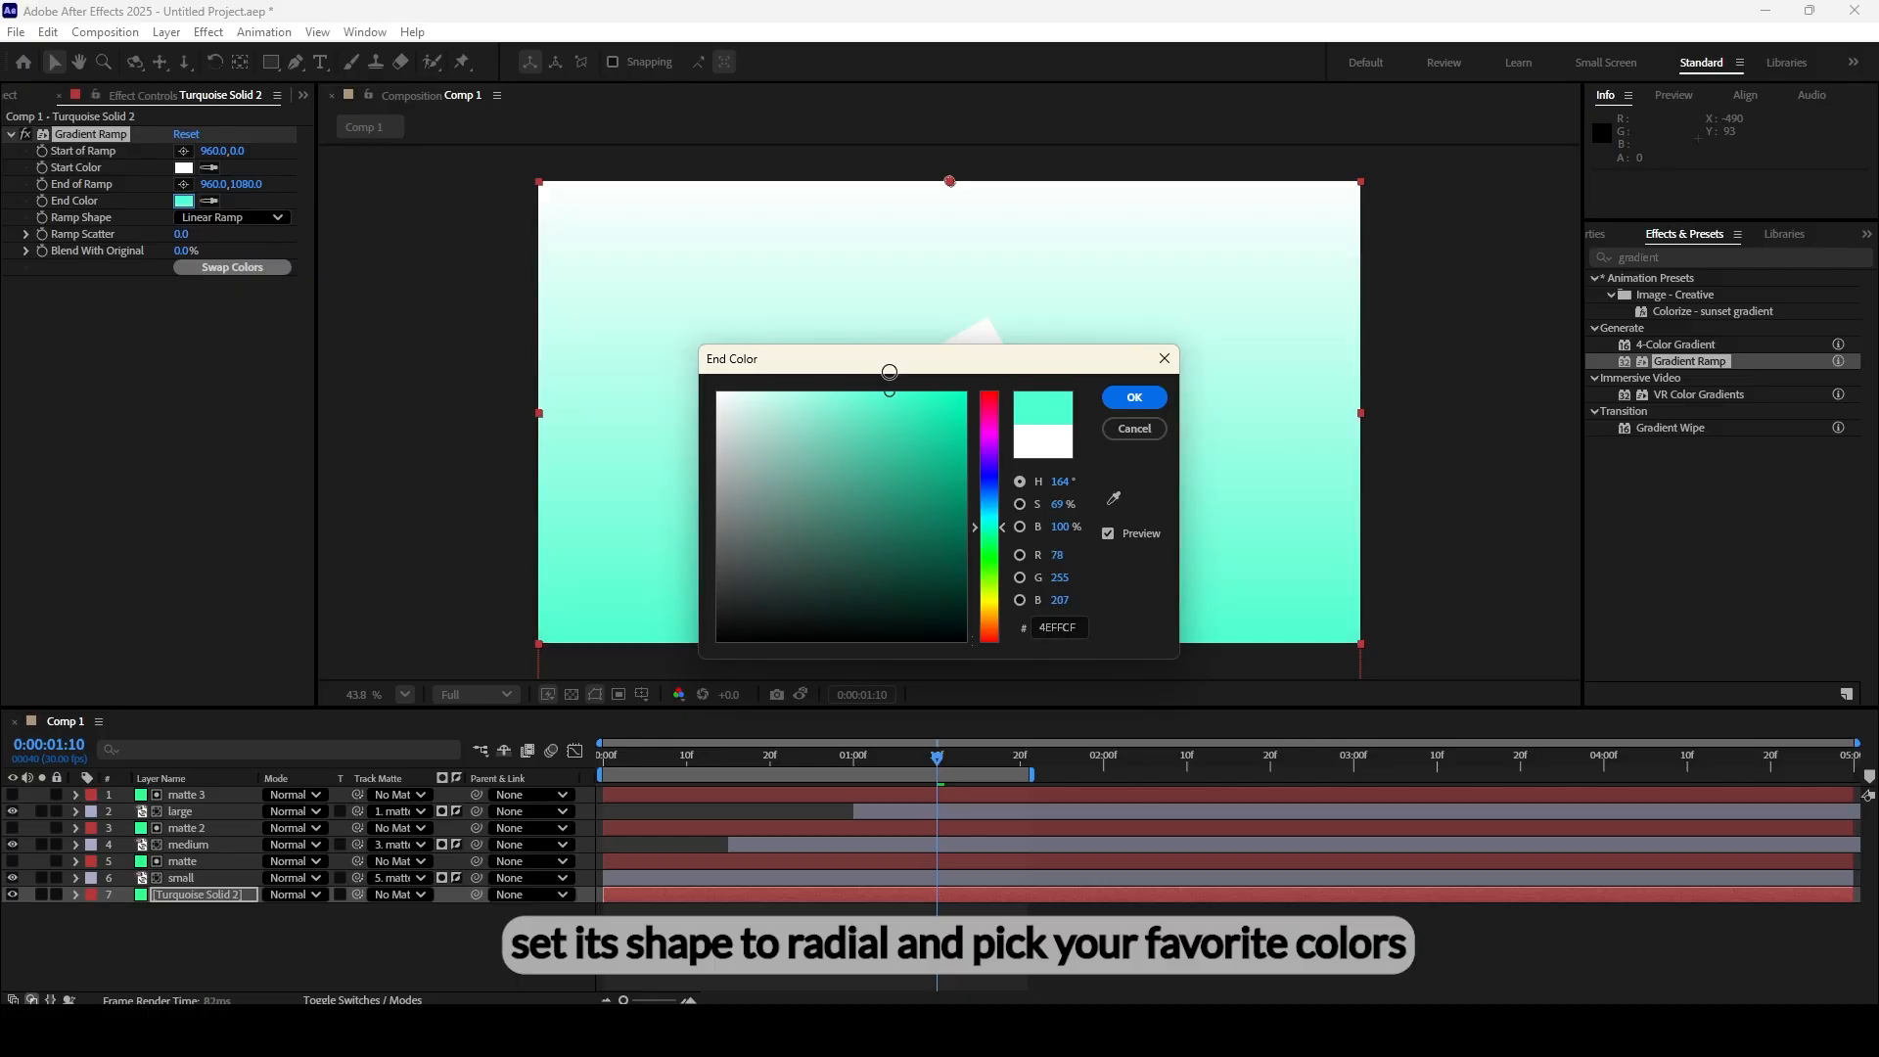
click(1135, 397)
Change the ramp shape to Radial Ramp and move its start point above the frame to about 960.0, -242.3, previewing the result
click(243, 216)
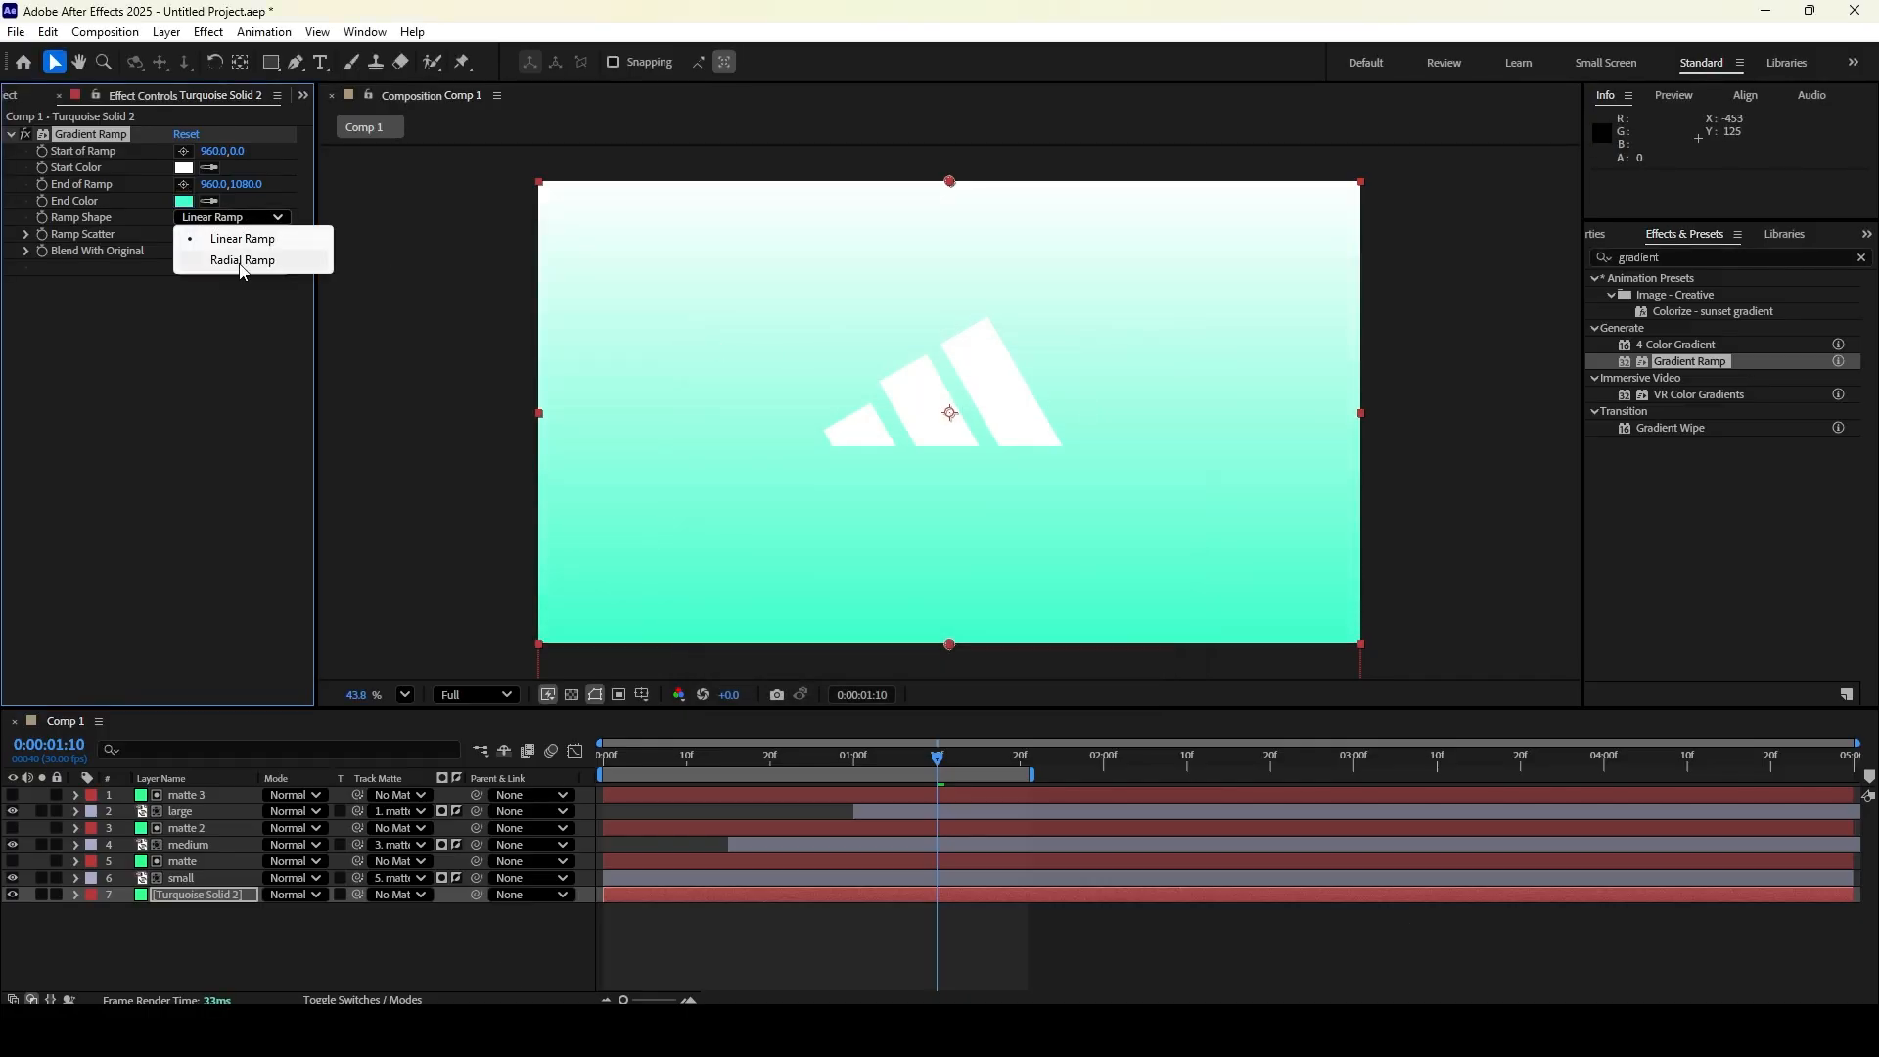
click(242, 256)
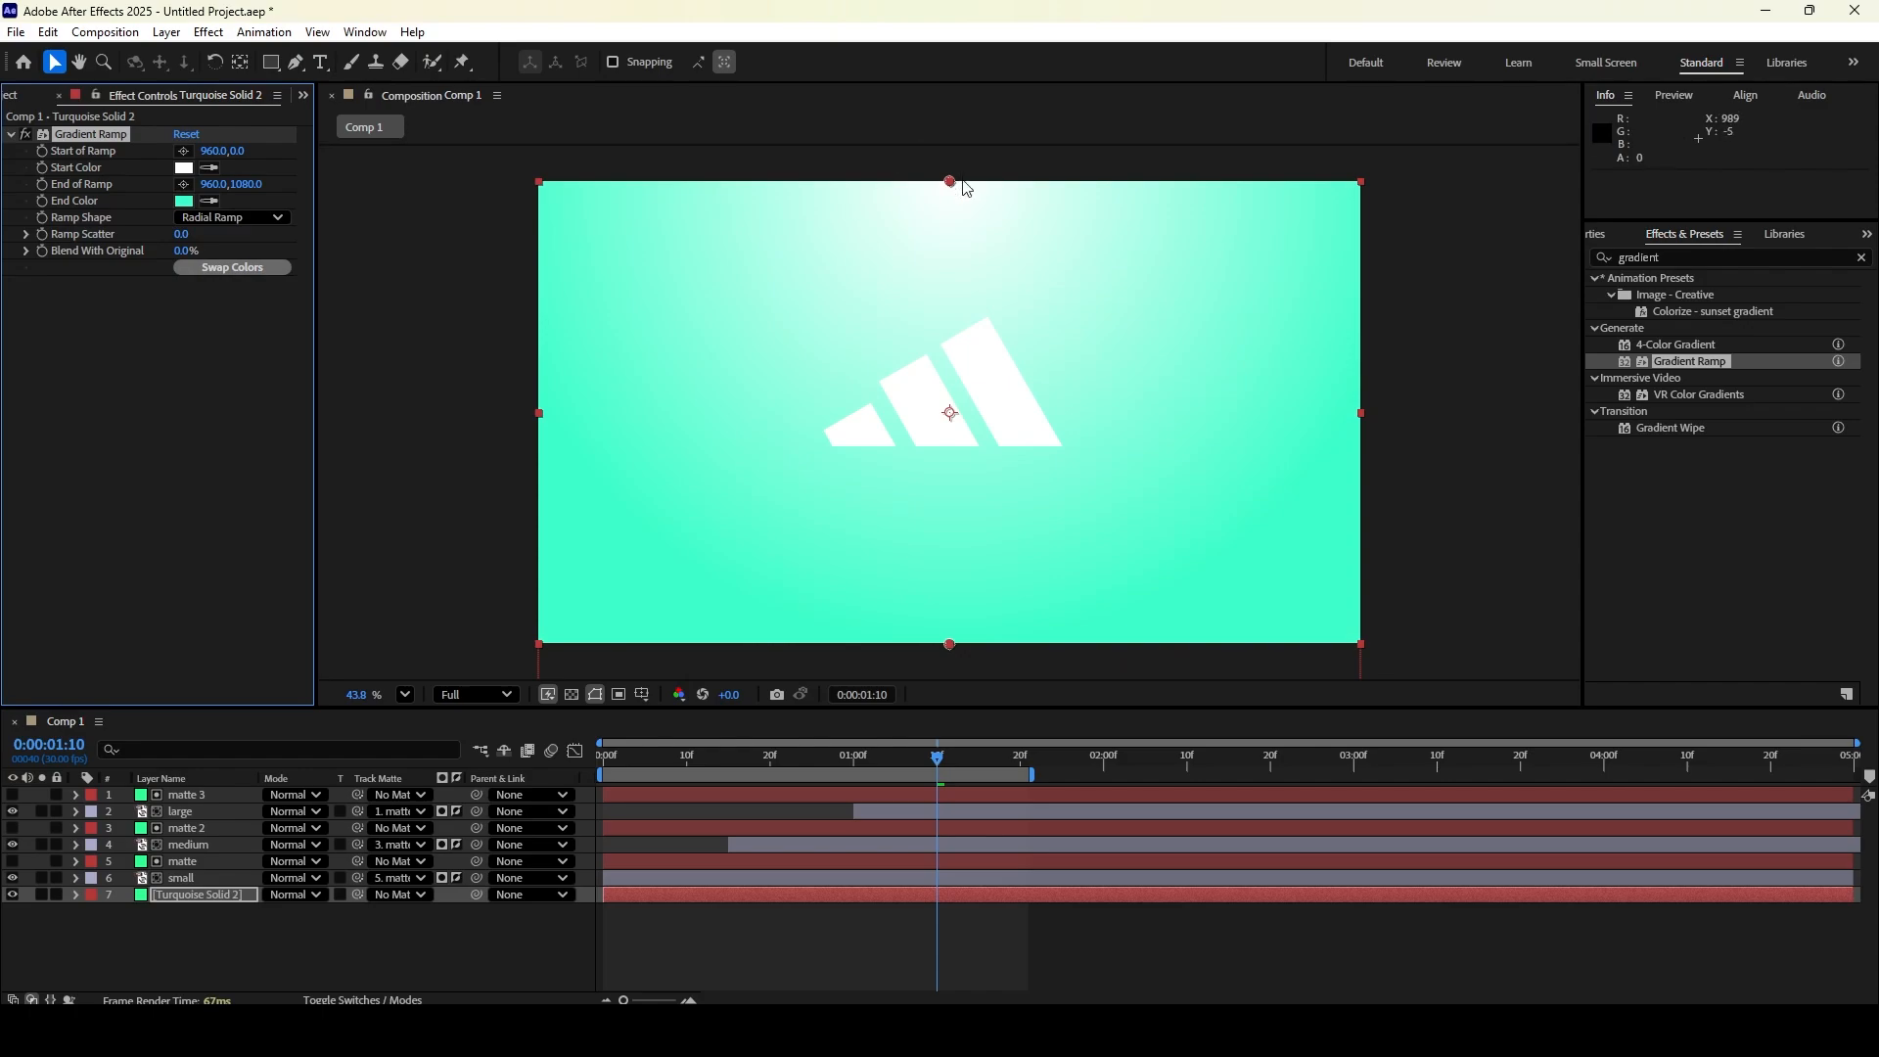
drag(951, 182, 950, 166)
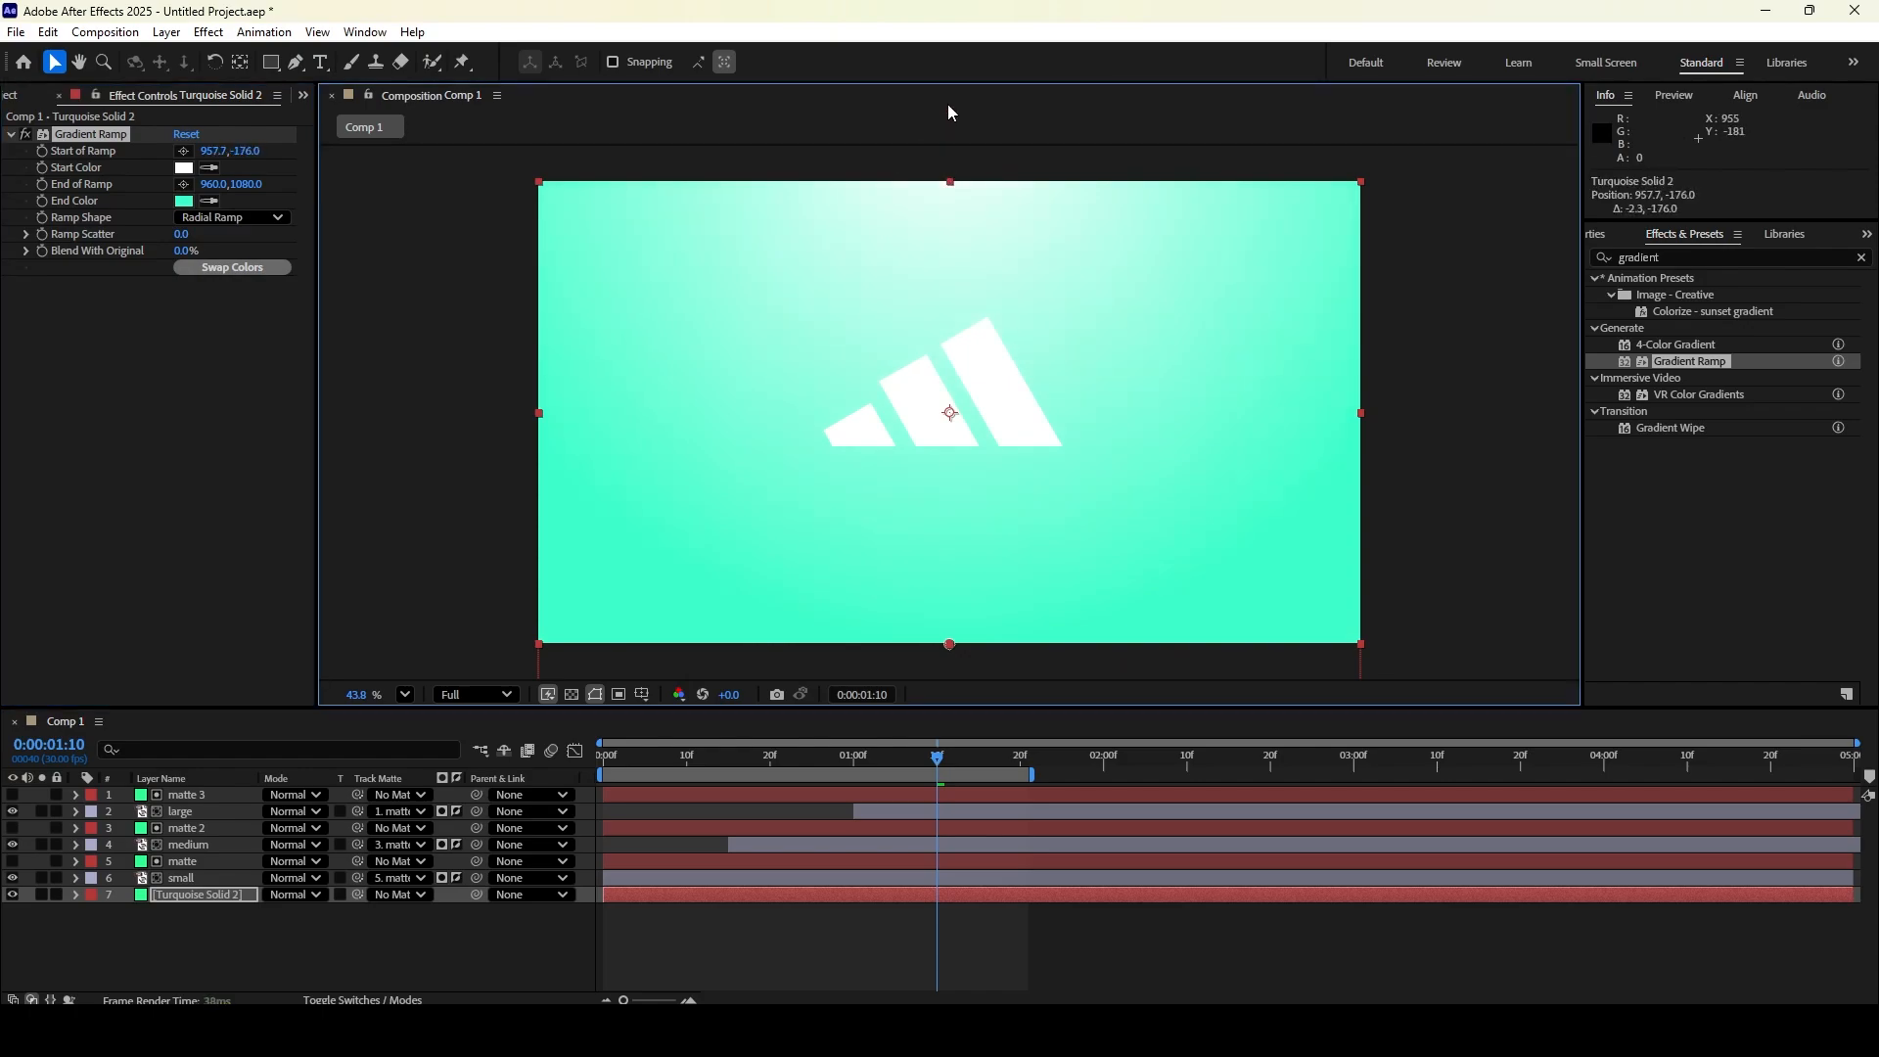
drag(947, 96, 957, 182)
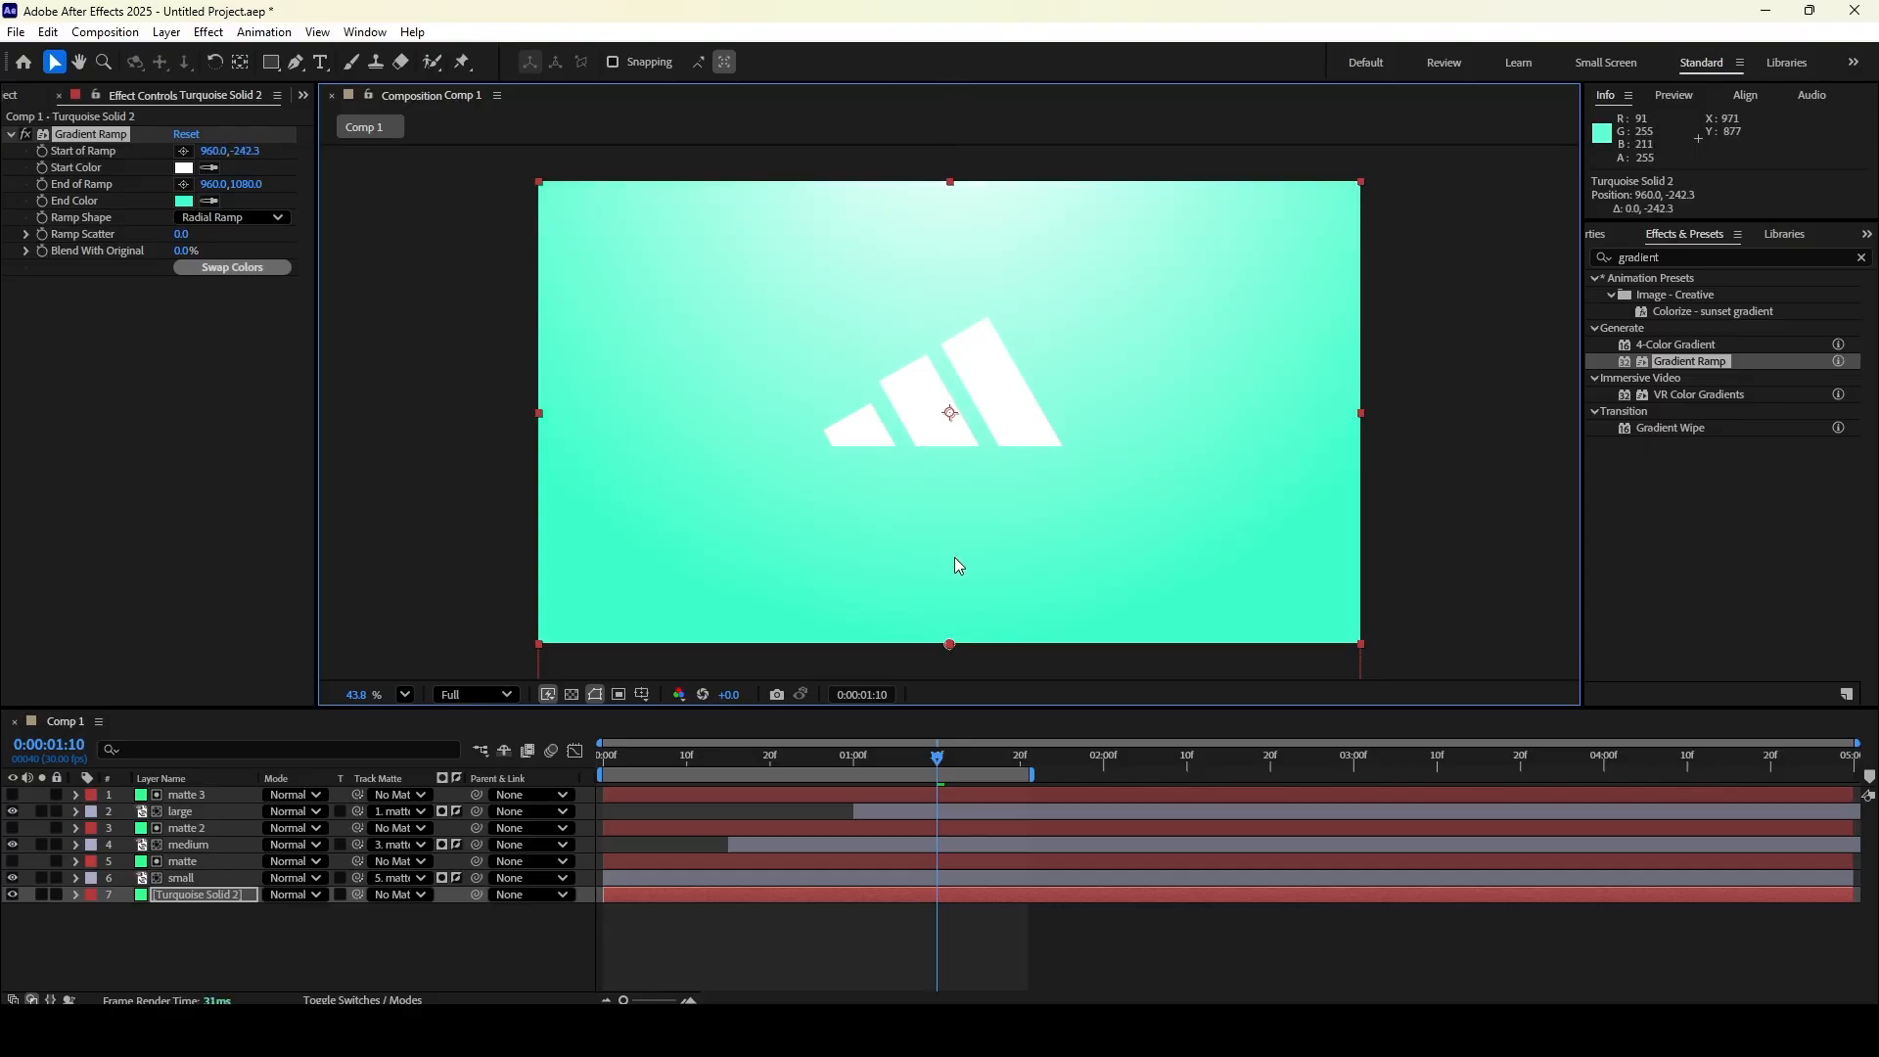
key(space)
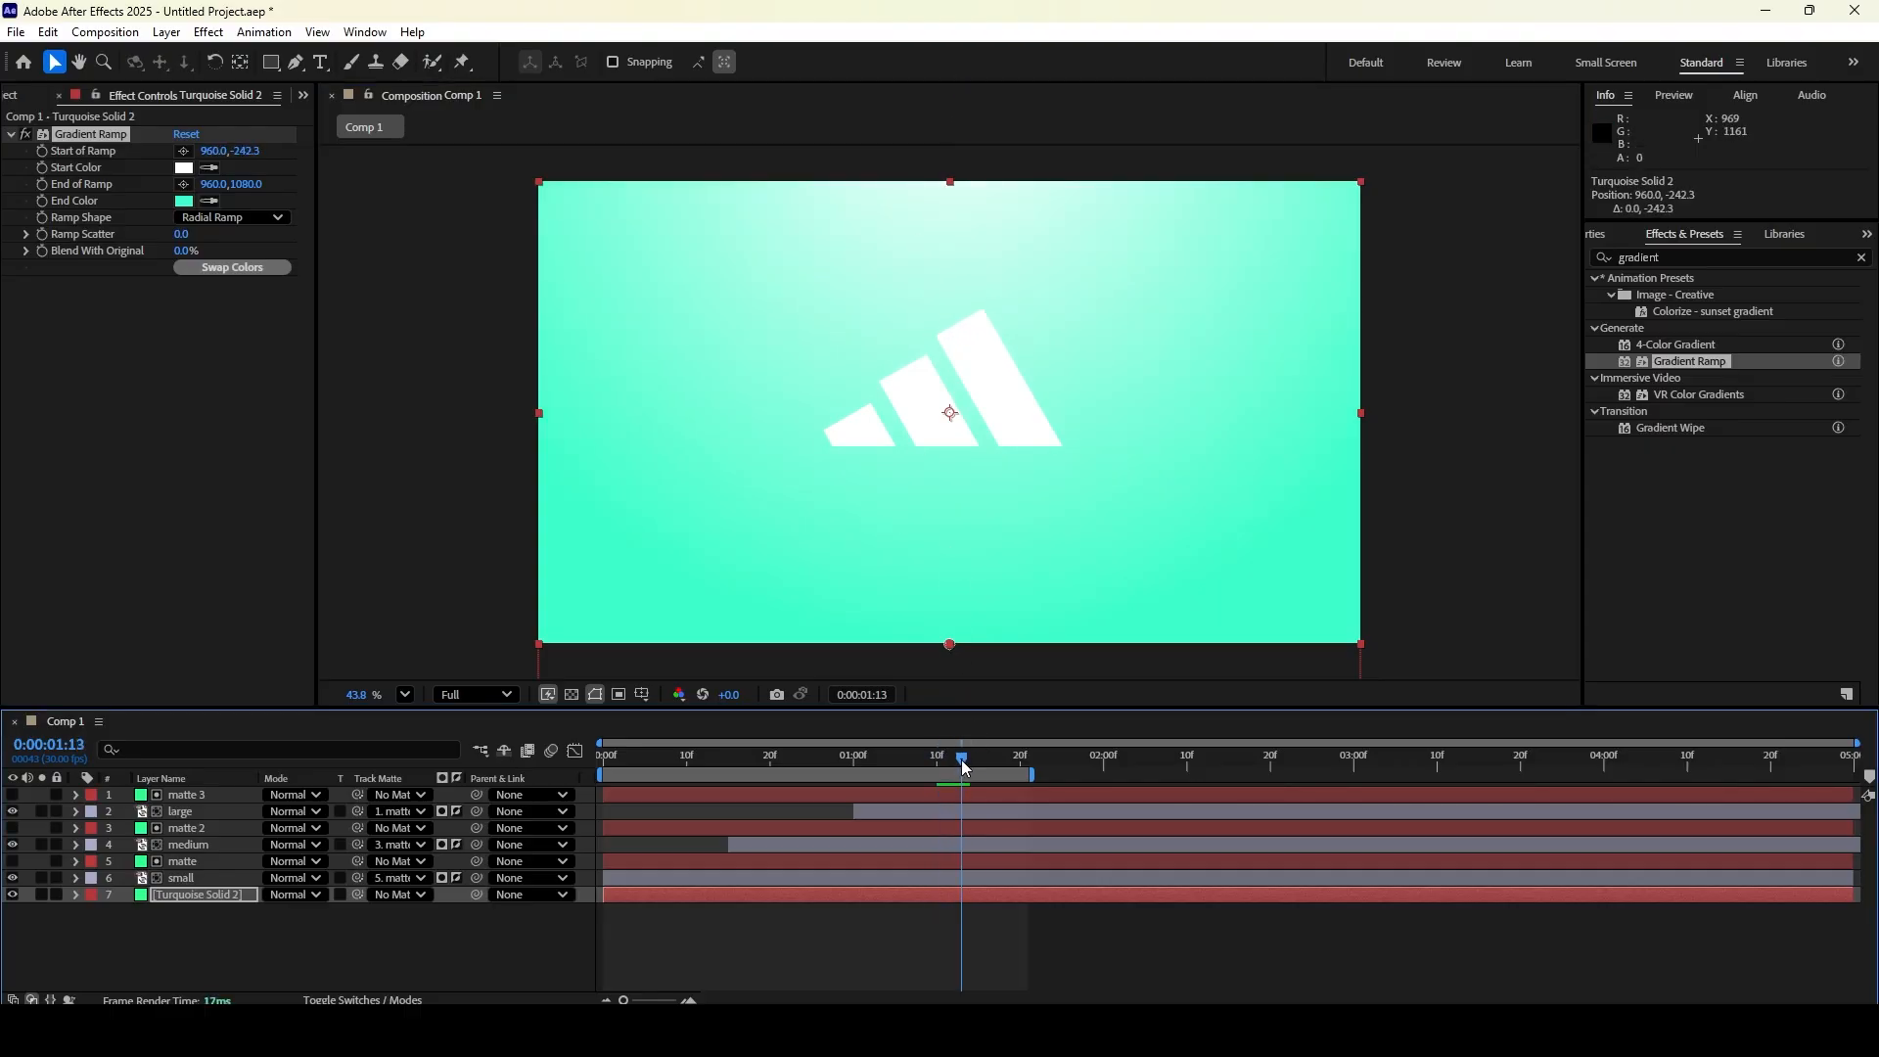